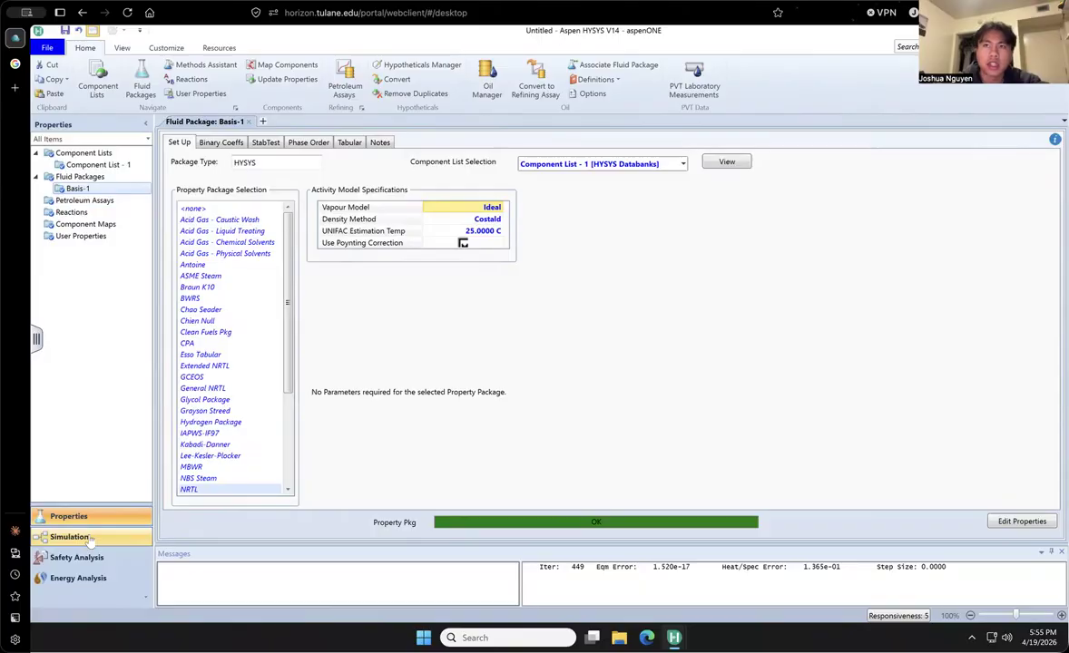
- Switch from the properties environment to the simulation environment
{"action": "left_click", "coordinate": [69, 538]}
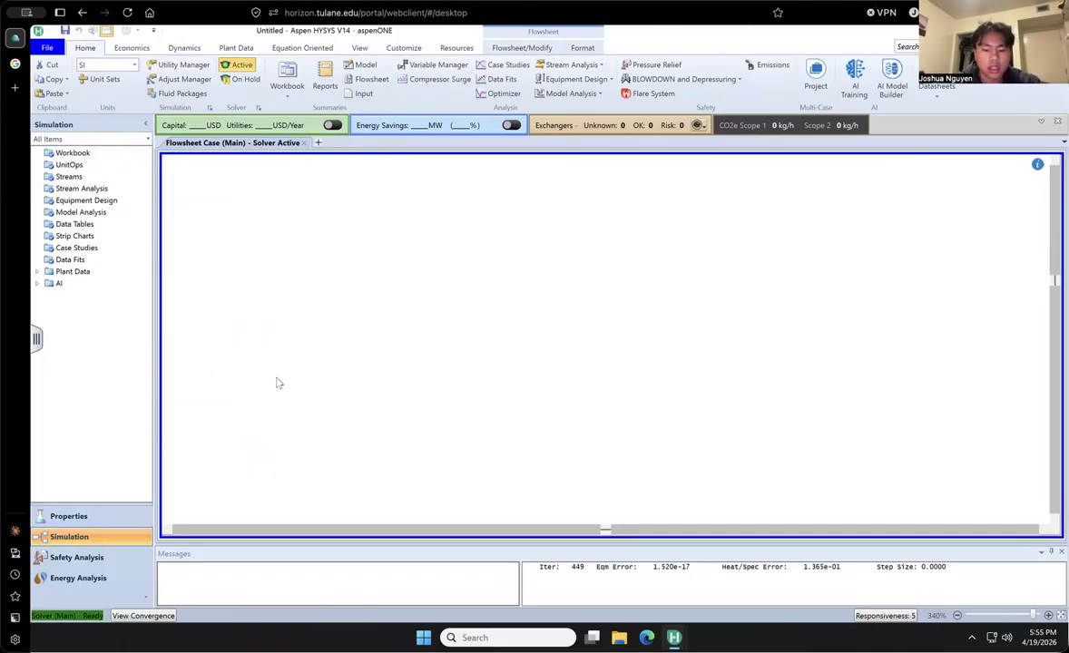
{"action": "key", "text": "ctrl+s"}
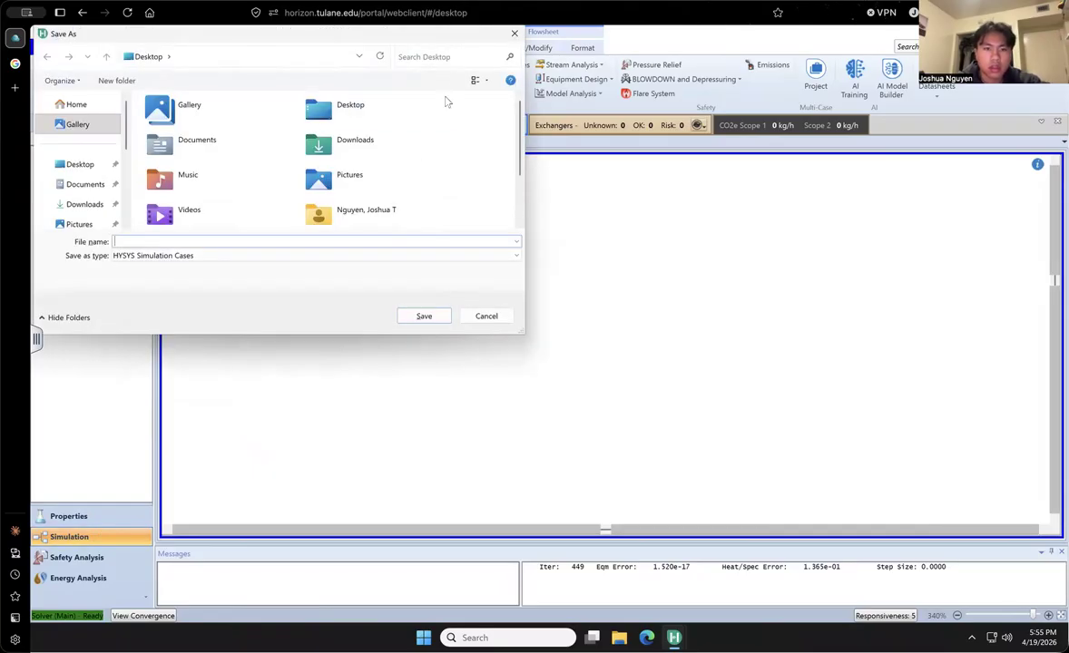
{"action": "left_click", "coordinate": [514, 34]}
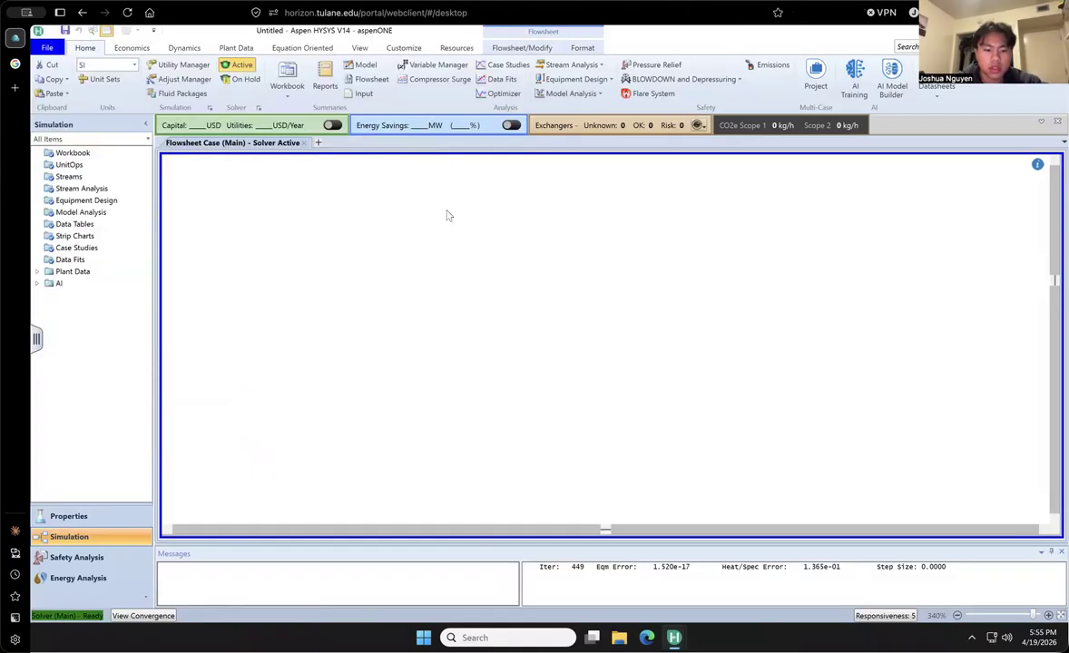
{"action": "key", "text": "alt"}
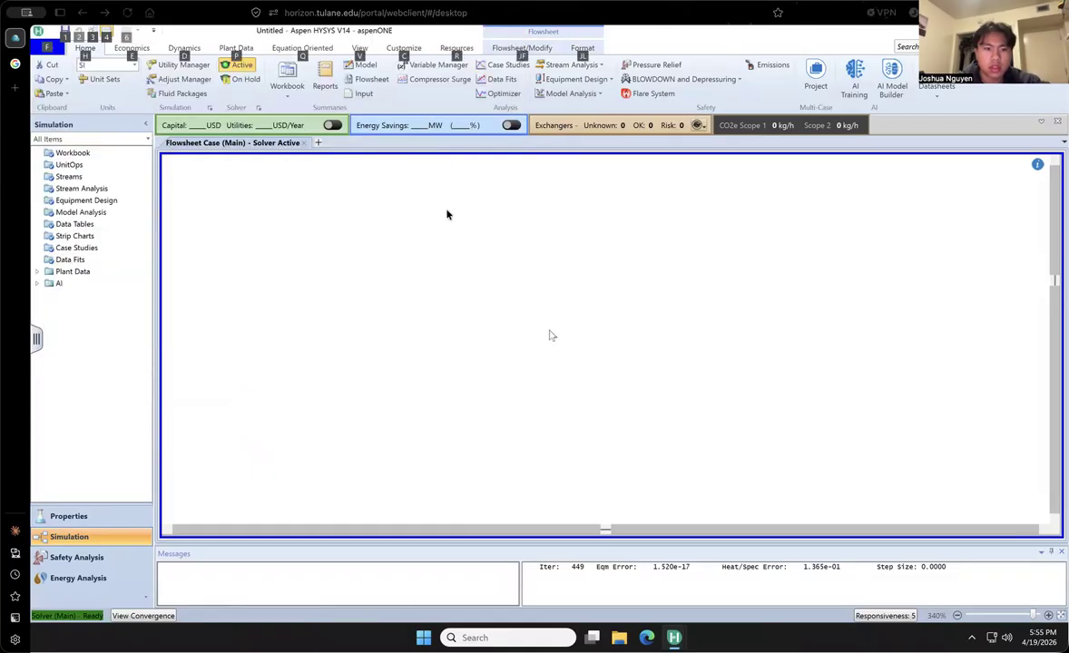
{"action": "left_click", "coordinate": [188, 228]}
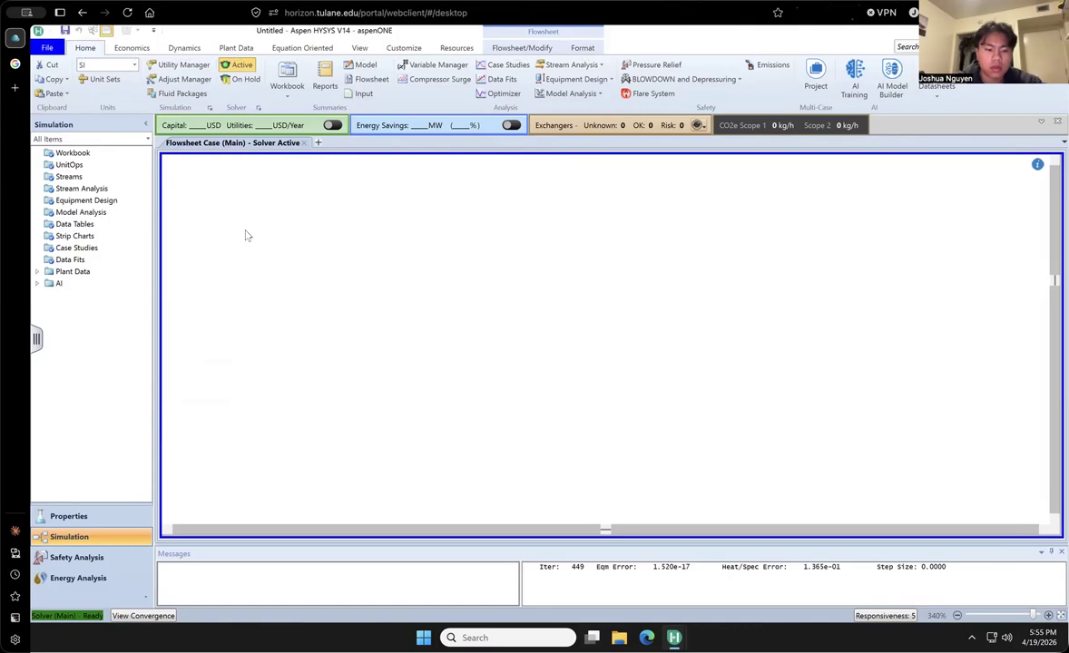
- Show the model palette, then place a material stream on the flowsheet and name it Feed
{"action": "key", "text": "F4"}
{"action": "key", "text": "F4"}
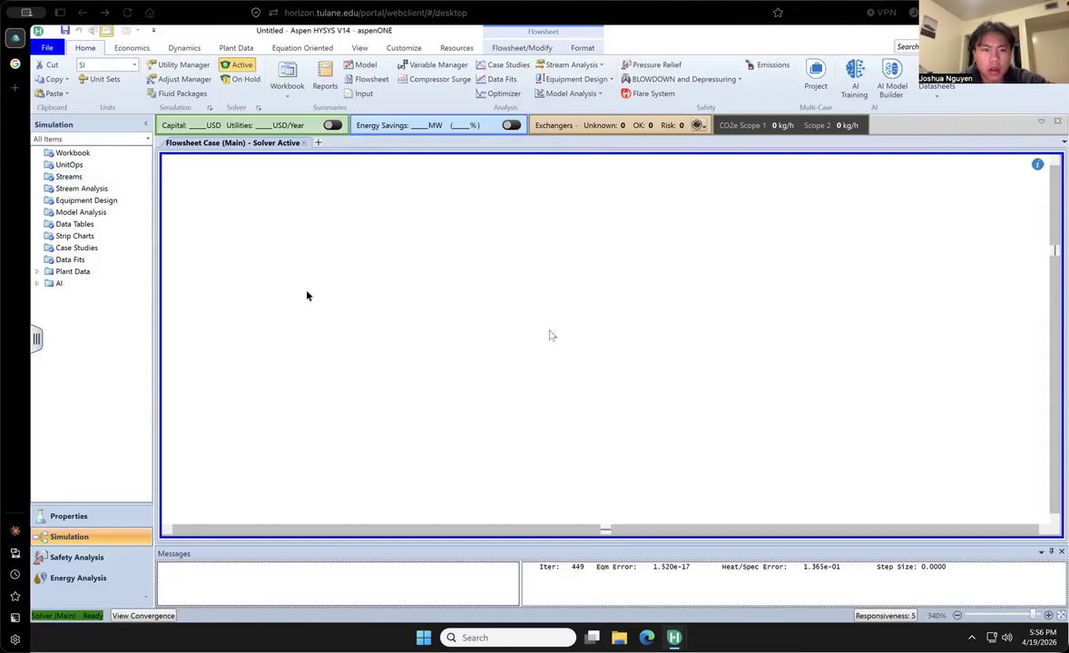
{"action": "key", "text": "F4"}
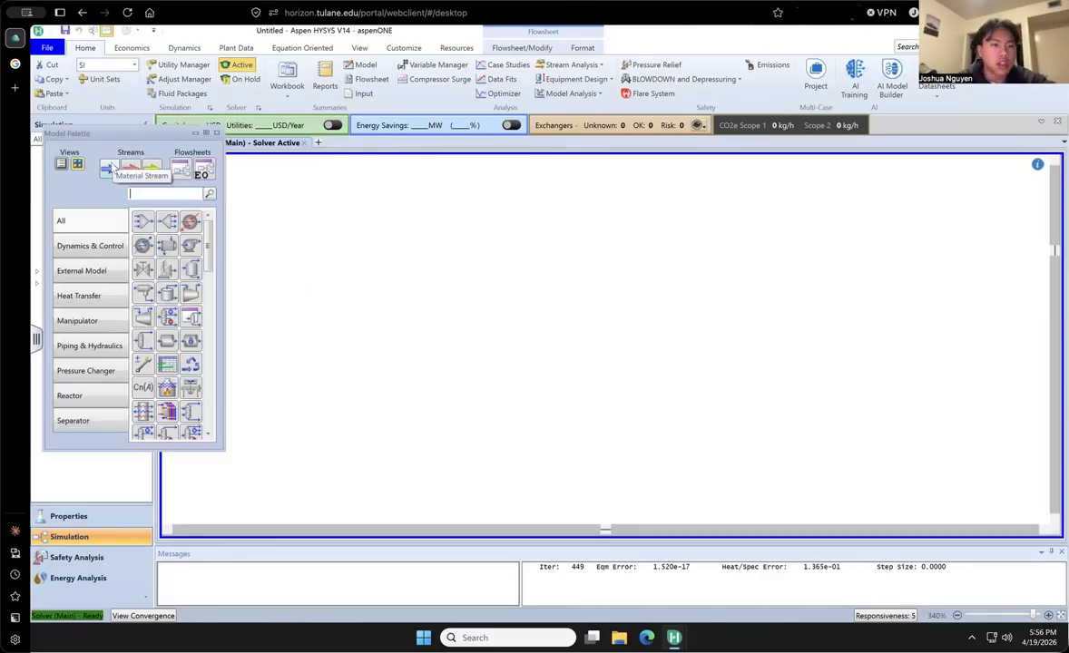
{"action": "left_click_drag", "start_coordinate": [106, 168], "coordinate": [308, 247]}
{"action": "double_click", "coordinate": [308, 247]}
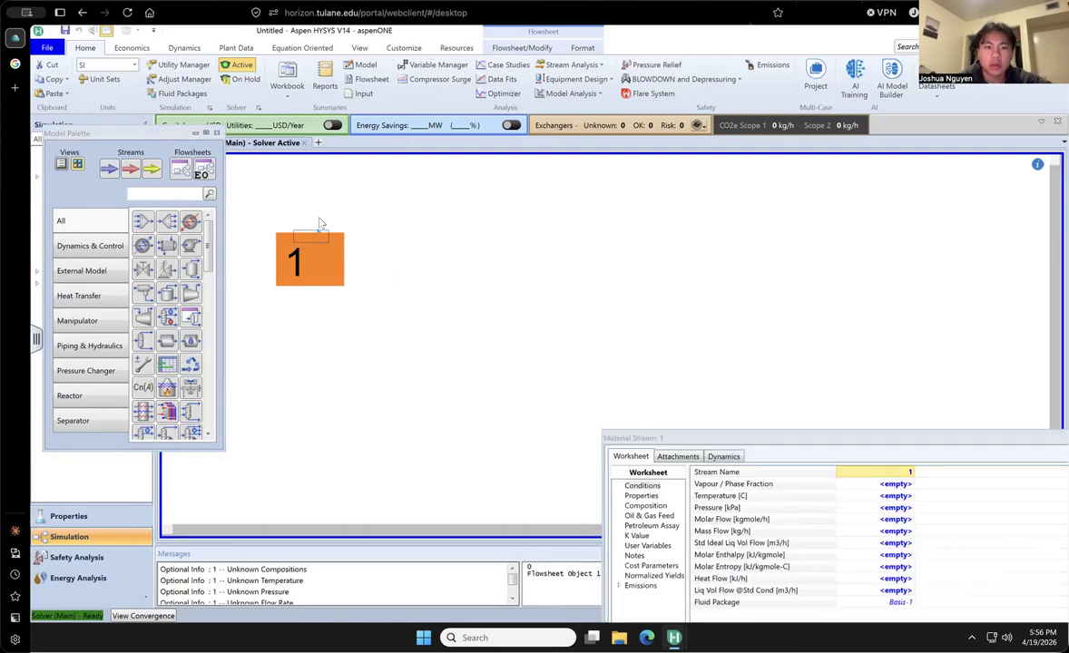
{"action": "left_click_drag", "start_coordinate": [727, 443], "coordinate": [545, 254]}
{"action": "type", "text": "Feed"}
{"action": "key", "text": "Return"}
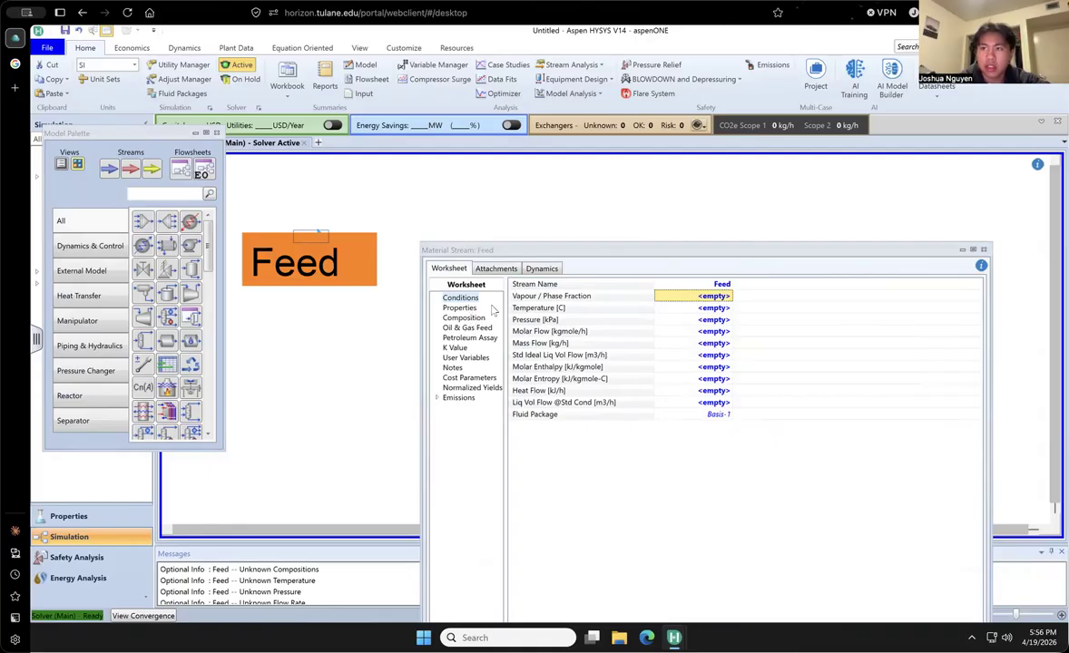
- Set the Feed stream's pressure to 101.3 kPa
{"action": "left_click", "coordinate": [711, 319]}
{"action": "type", "text": "101.3"}
{"action": "key", "text": "Return"}
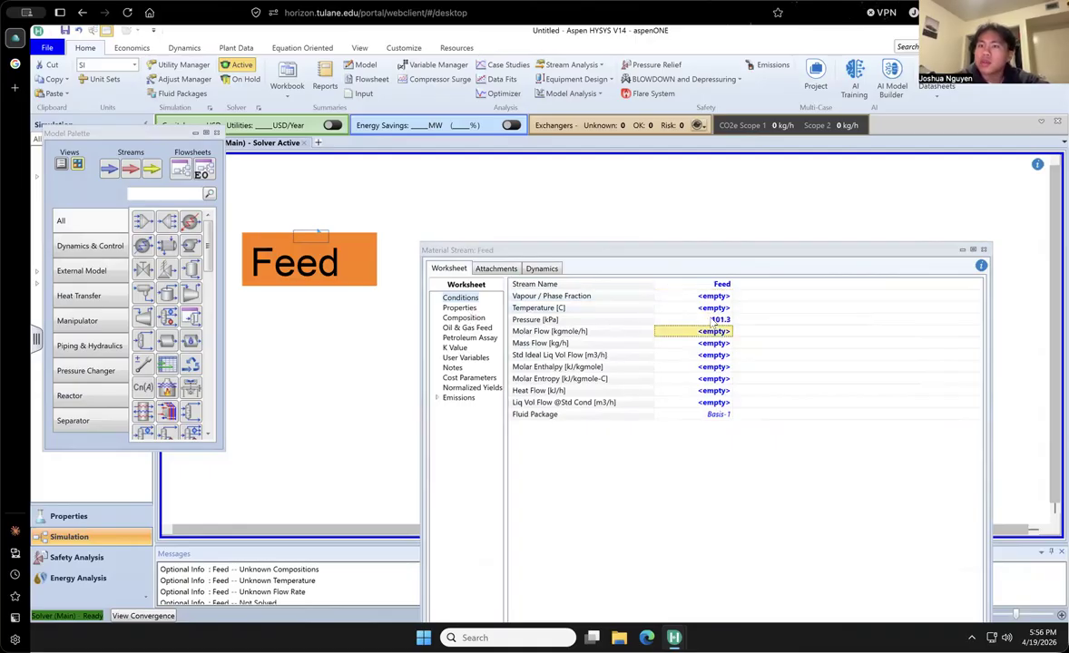
- Enter the Feed composition as mole fractions: Ethanol 0.2, Methanol 0.3, 1-Propanol 0.15 and 1-Butanol 0.35
{"action": "left_click", "coordinate": [464, 319]}
{"action": "left_click", "coordinate": [704, 302]}
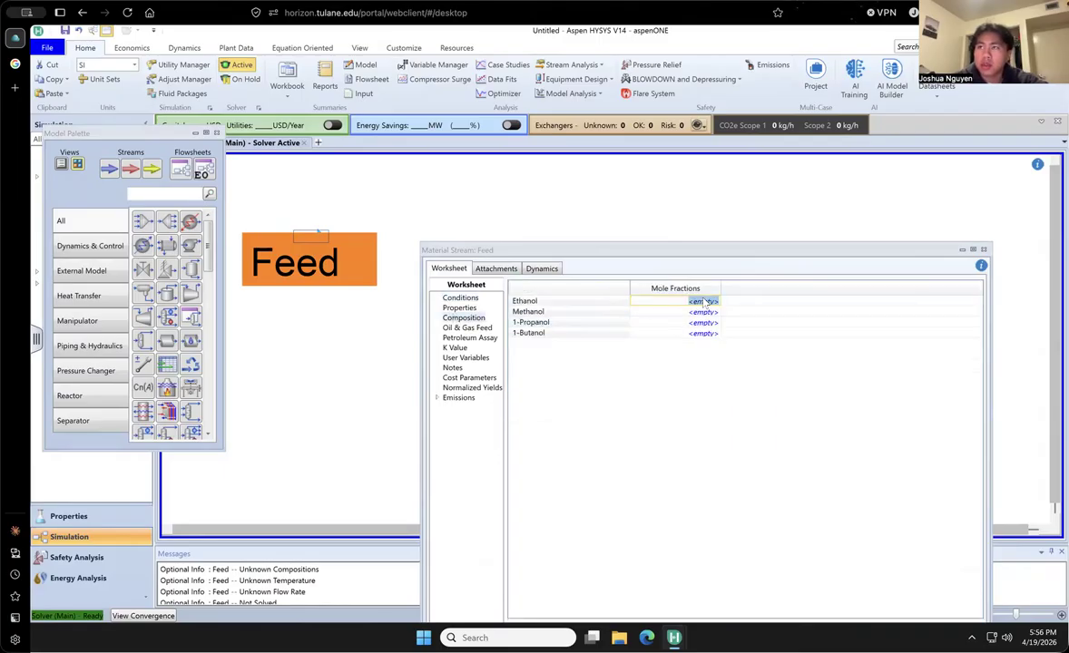
{"action": "type", "text": "0.2"}
{"action": "key", "text": "Return"}
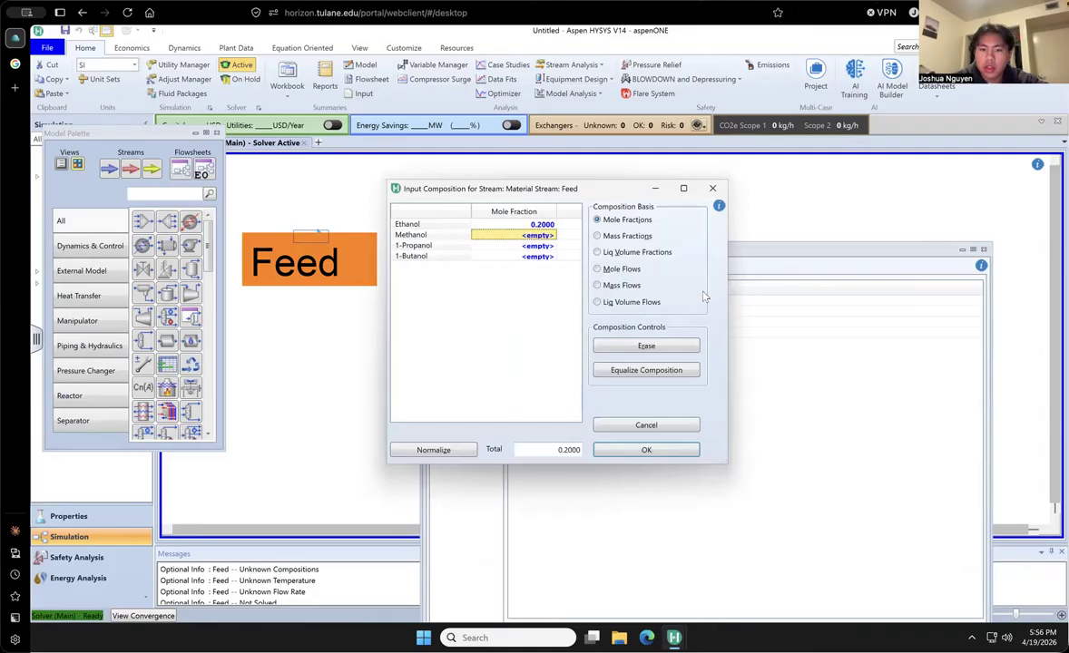
{"action": "type", "text": "0.3"}
{"action": "key", "text": "Return"}
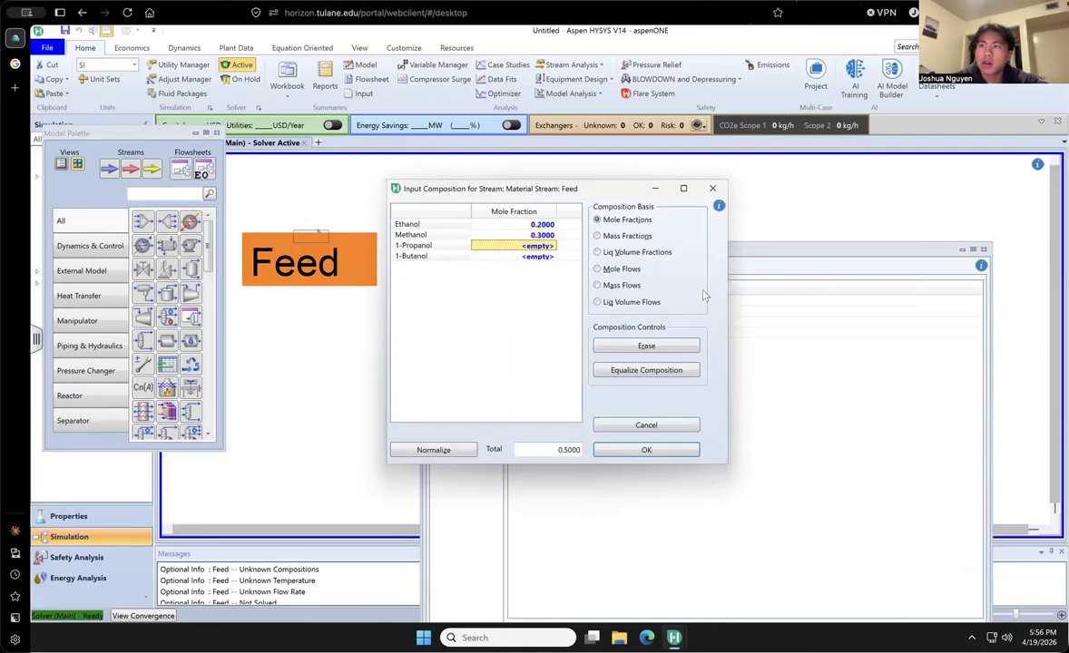
{"action": "type", "text": ".16"}
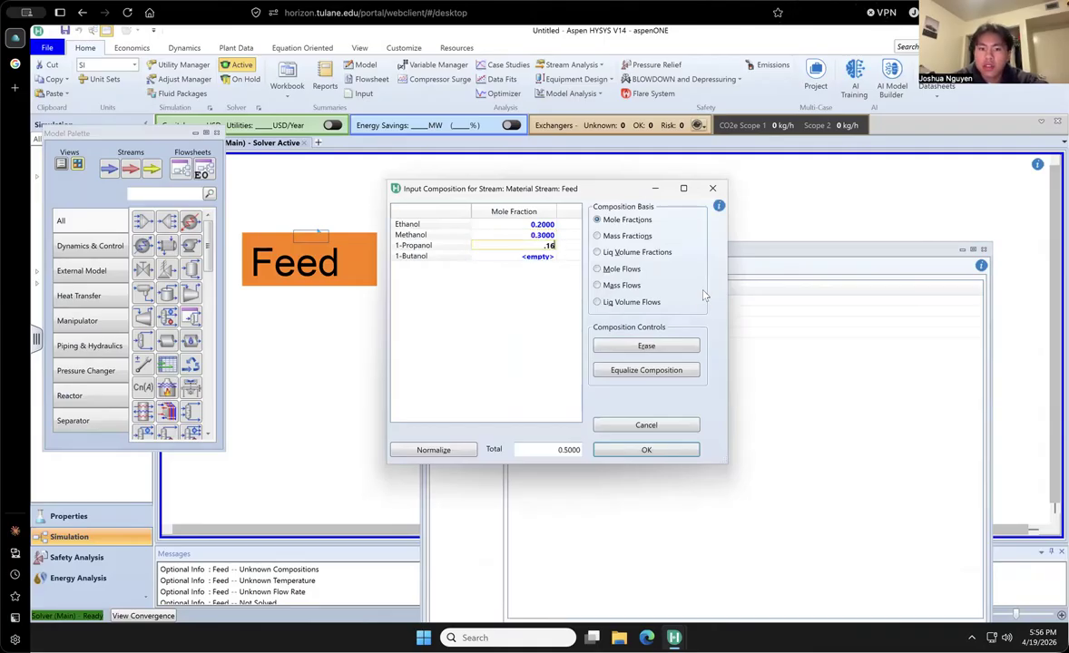
{"action": "key", "text": "Return"}
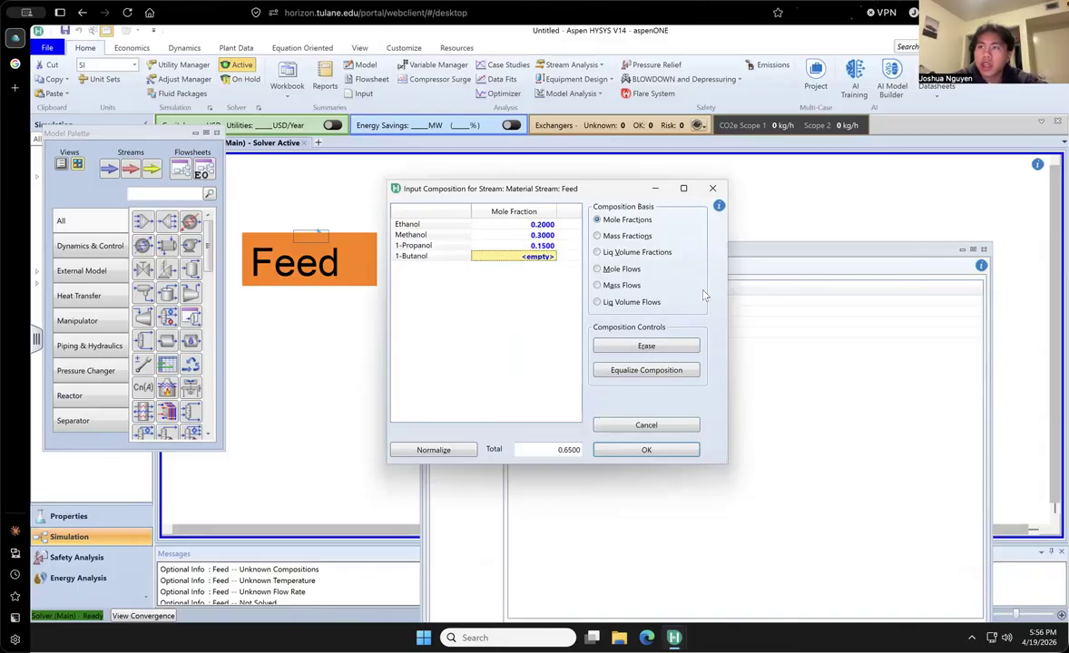
{"action": "type", "text": "."}
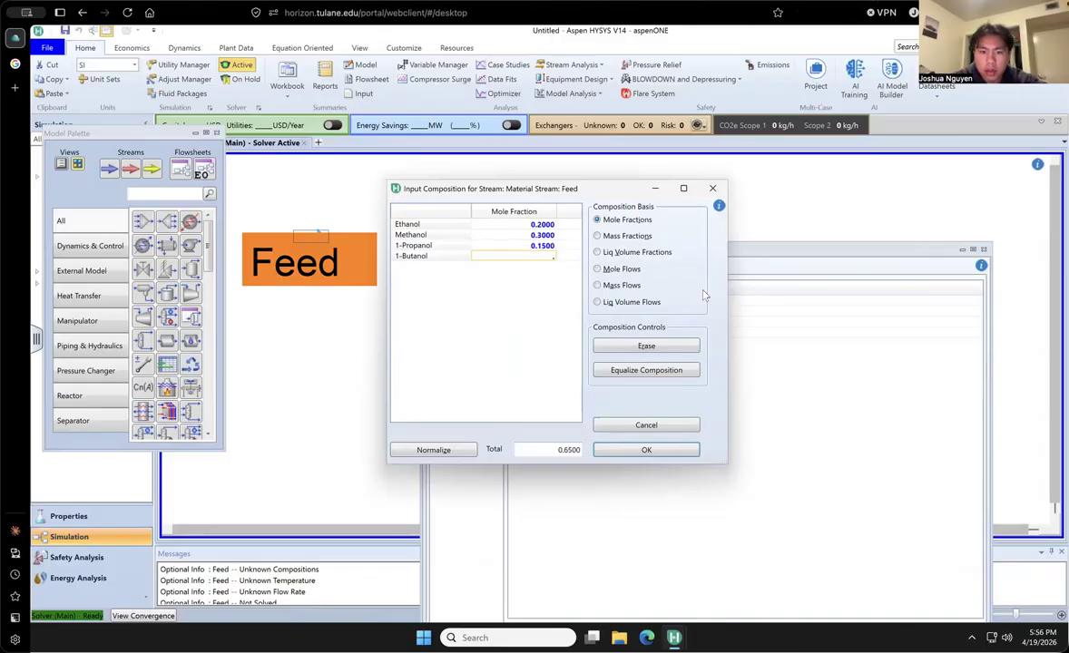
{"action": "type", "text": "35"}
{"action": "key", "text": "Return"}
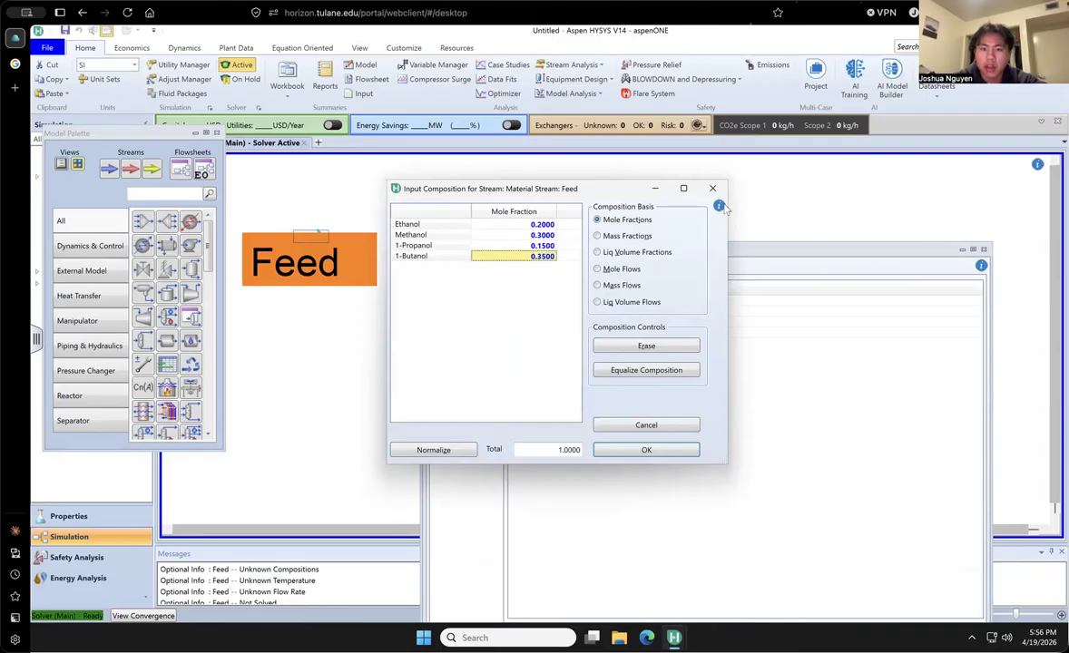
{"action": "left_click", "coordinate": [628, 456]}
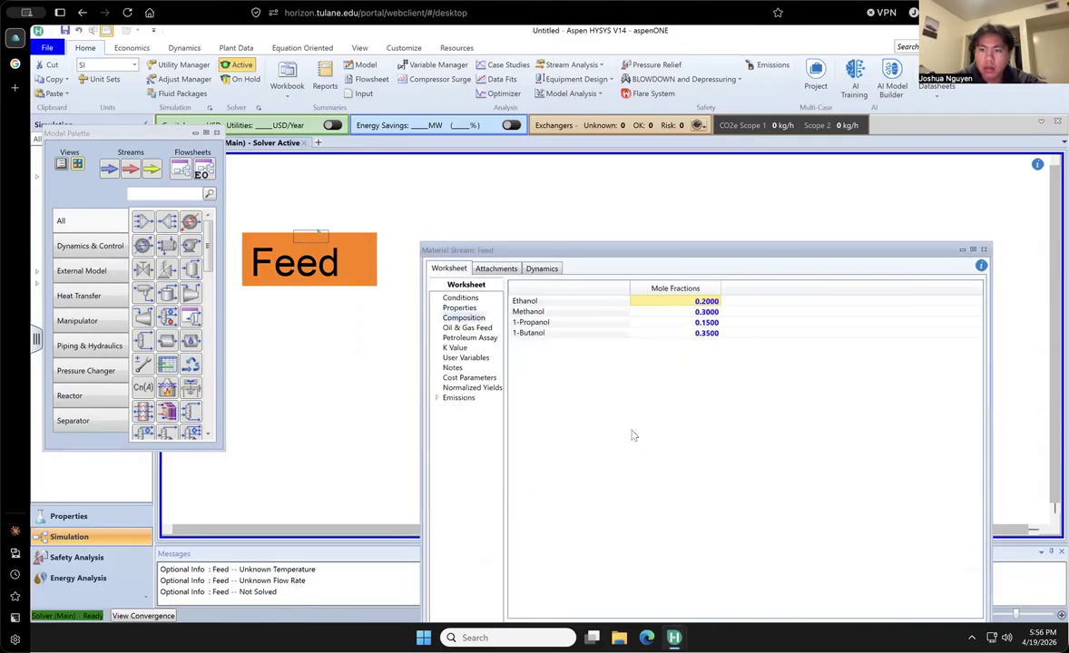
- Set the Feed stream's temperature to 55 C in its conditions
{"action": "left_click_drag", "start_coordinate": [768, 256], "coordinate": [672, 155]}
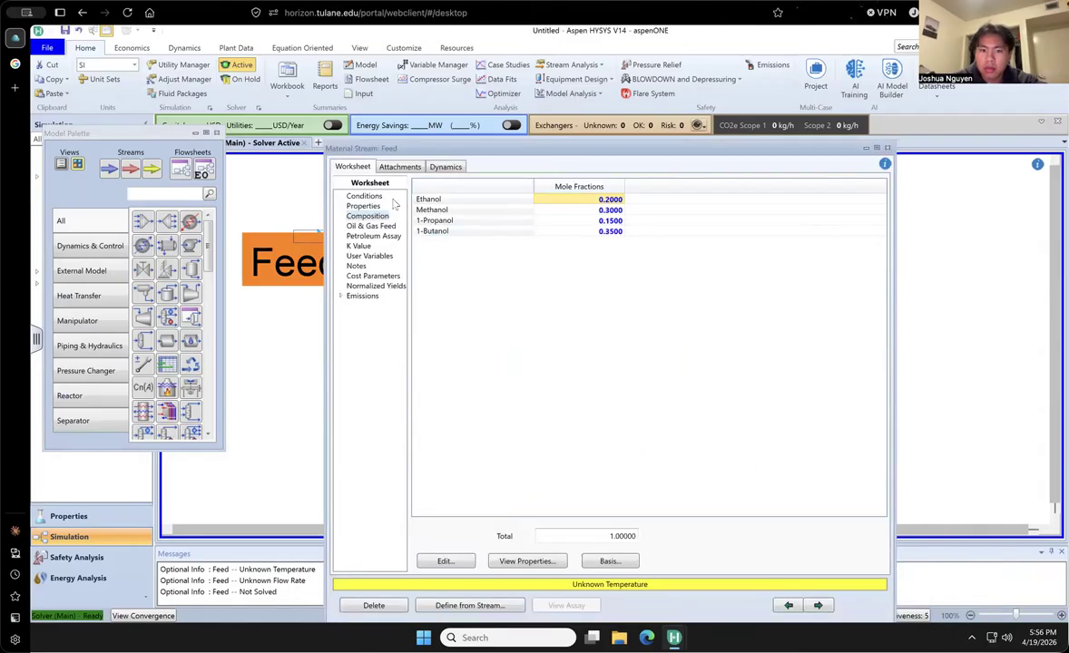
{"action": "left_click", "coordinate": [373, 198]}
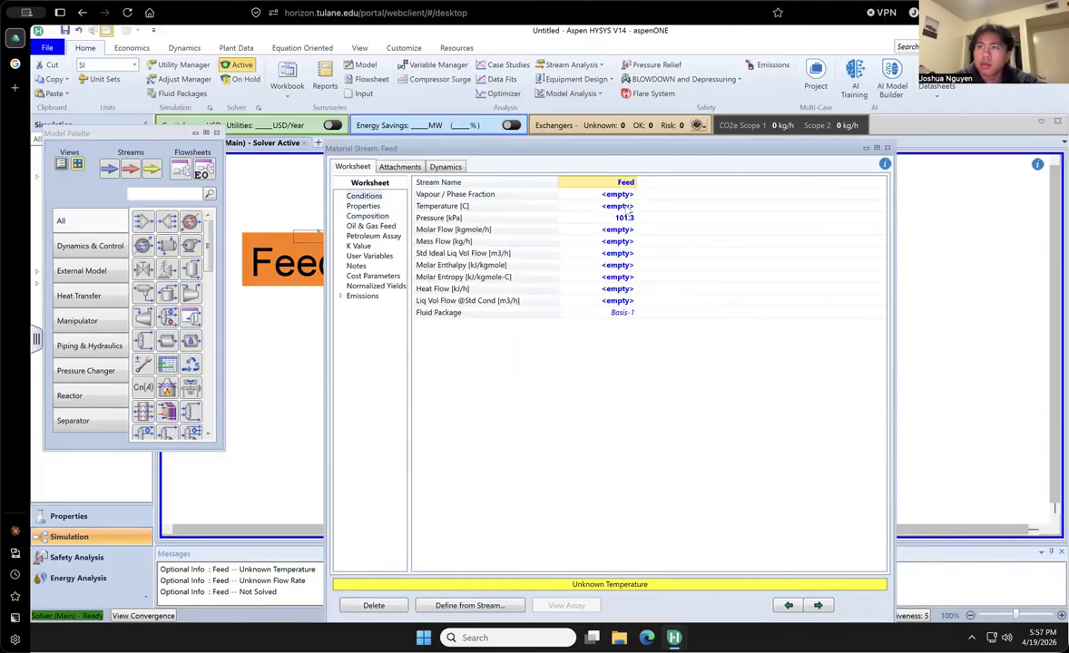
{"action": "left_click", "coordinate": [629, 208]}
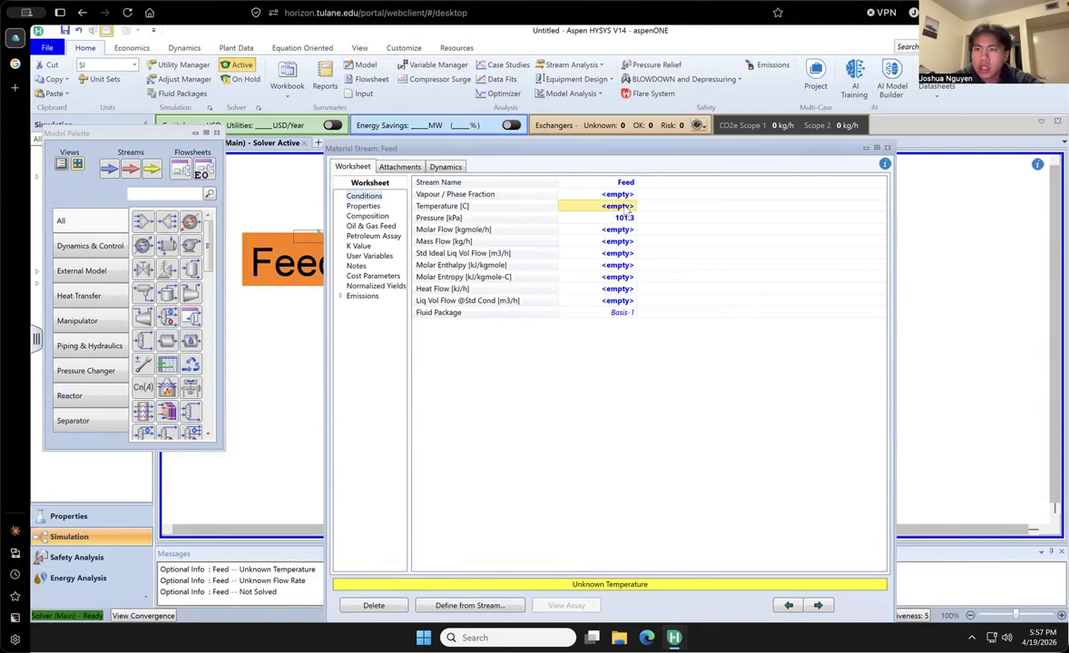
{"action": "left_click", "coordinate": [625, 207]}
{"action": "type", "text": "5"}
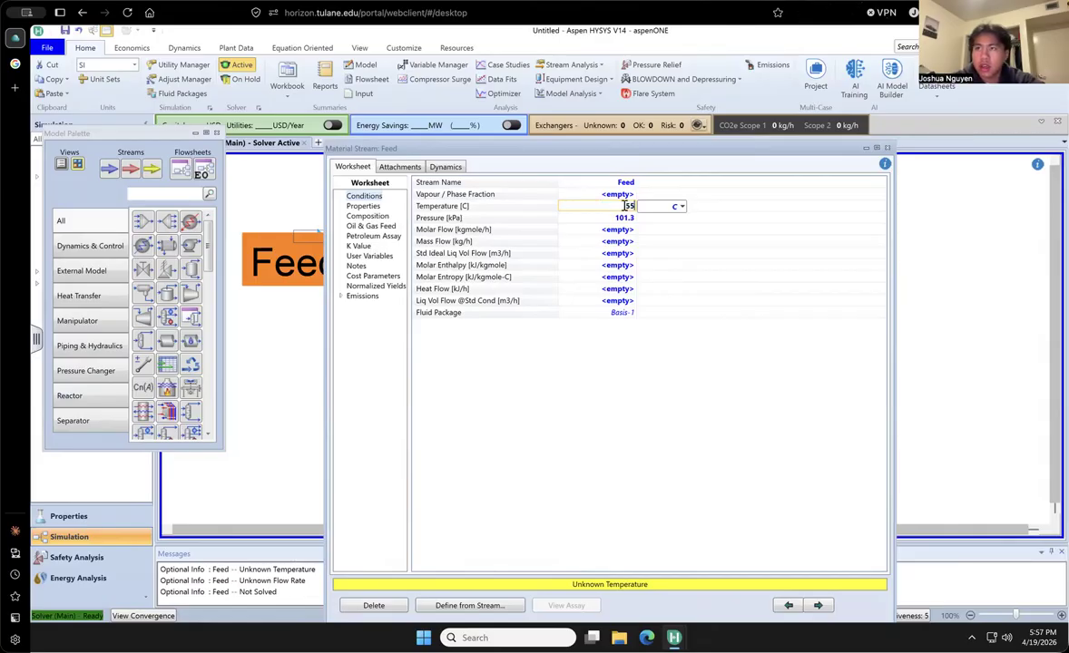
{"action": "type", "text": "5"}
{"action": "key", "text": "Return"}
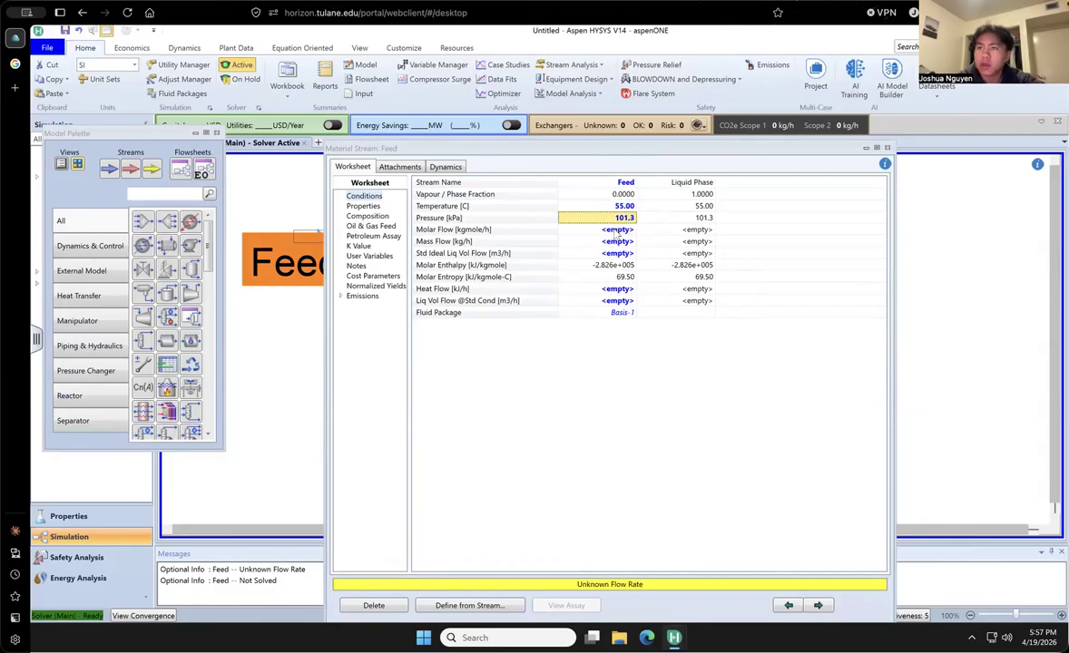
- Set the Feed stream's molar flow to 100 kgmole/h and close its property window
{"action": "left_click", "coordinate": [616, 231]}
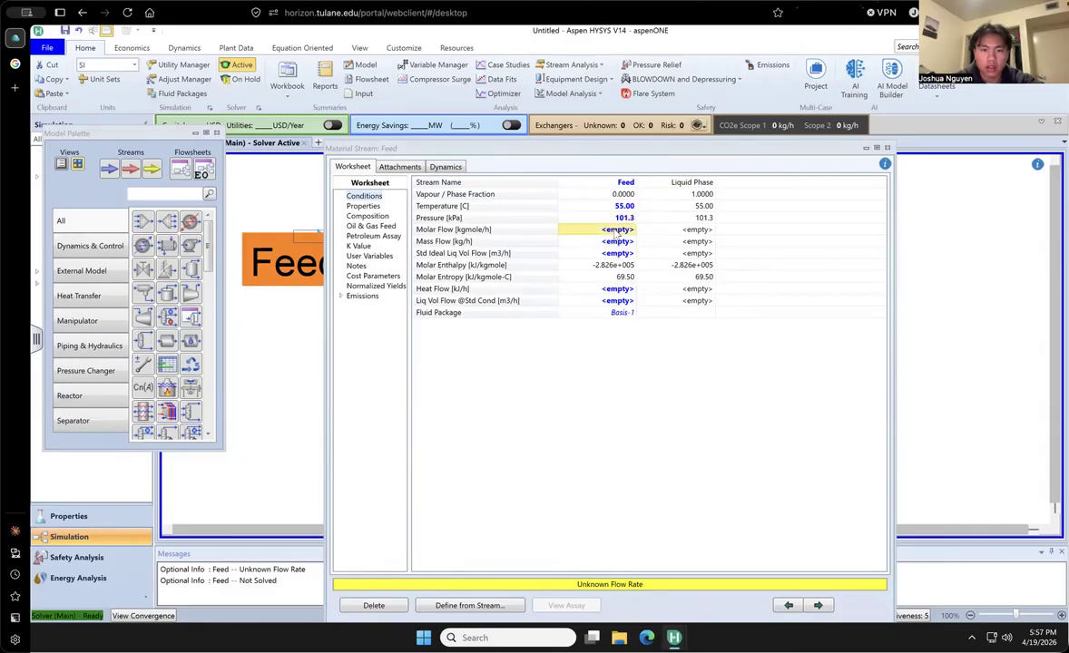
{"action": "type", "text": "100"}
{"action": "key", "text": "Return"}
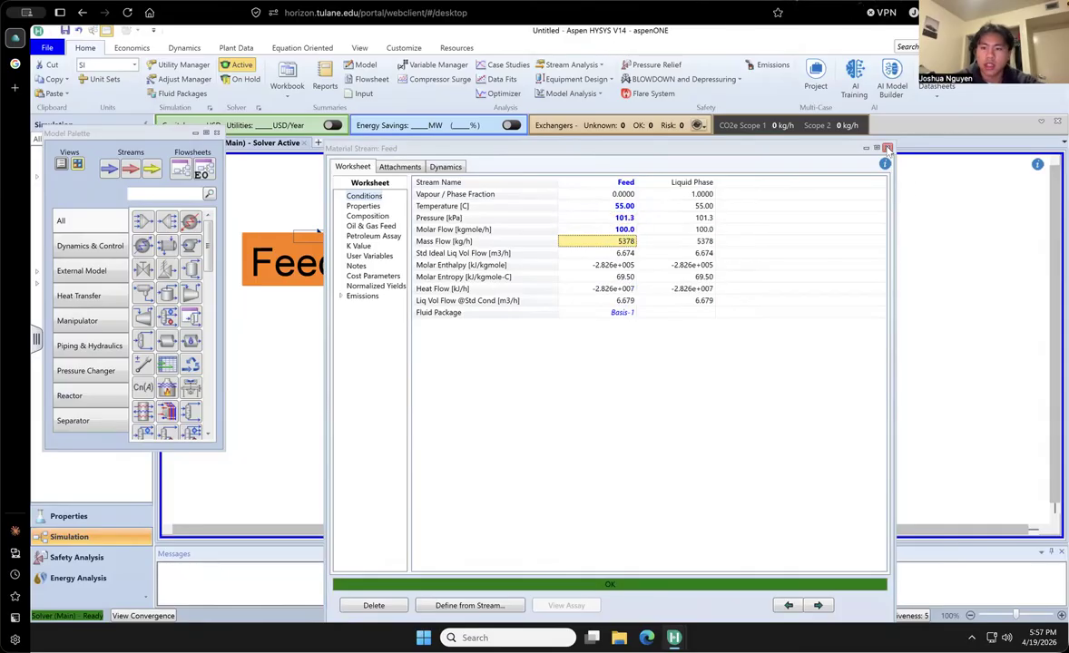
{"action": "left_click", "coordinate": [887, 148]}
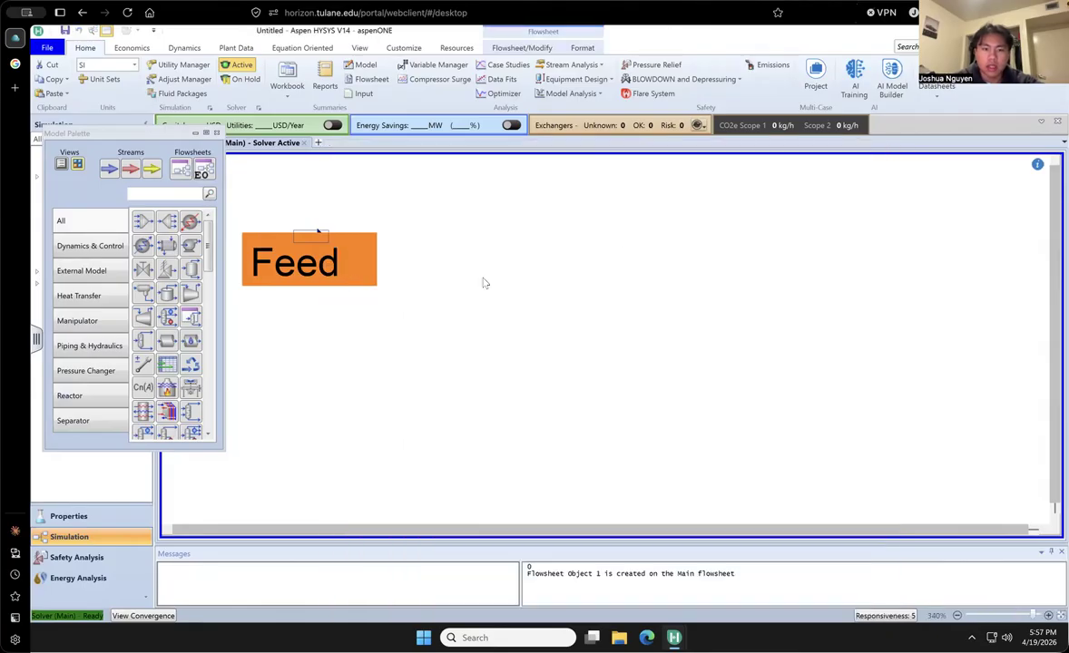
- Find the distillation column in the model palette with "dist" and place it on the flowsheet below the Feed stream
{"action": "left_click", "coordinate": [158, 192]}
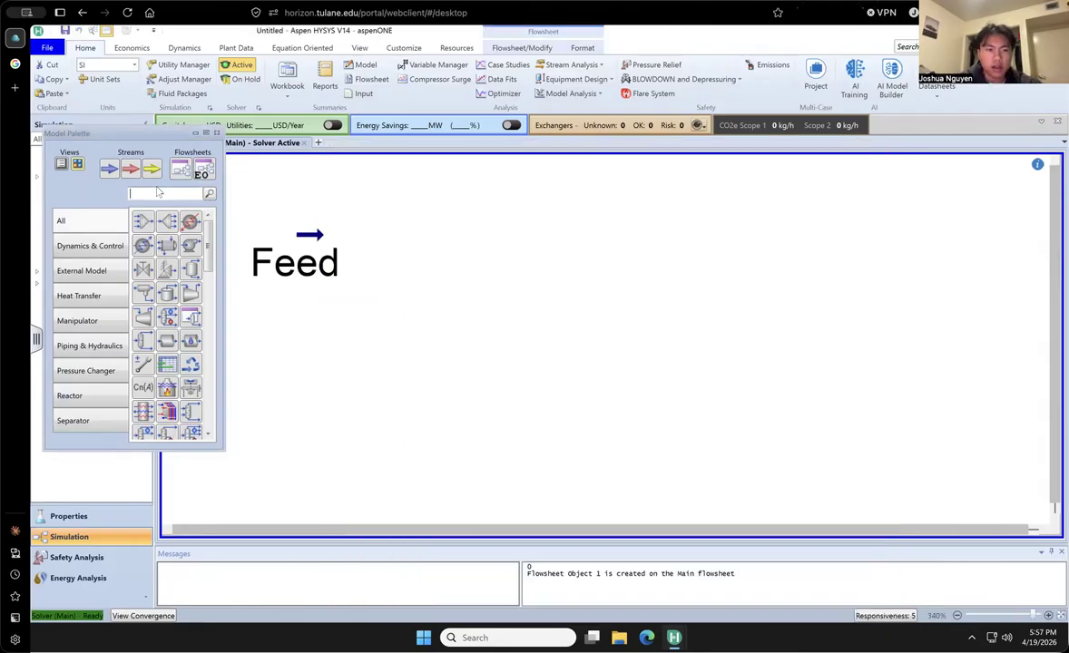
{"action": "type", "text": "dist"}
{"action": "left_click", "coordinate": [143, 221]}
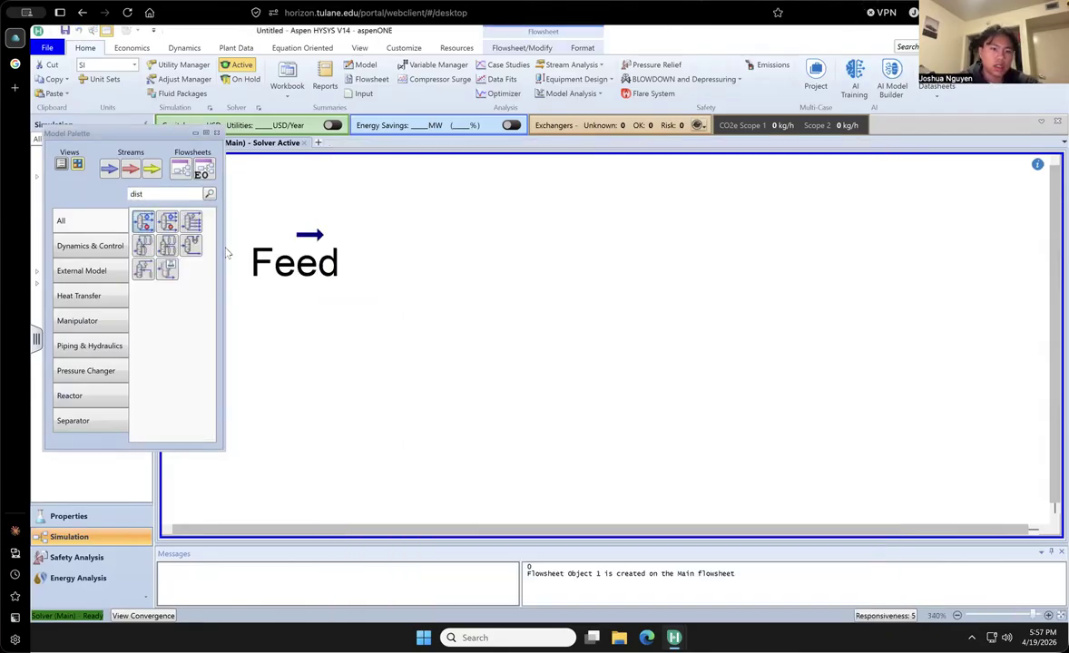
{"action": "left_click", "coordinate": [400, 448]}
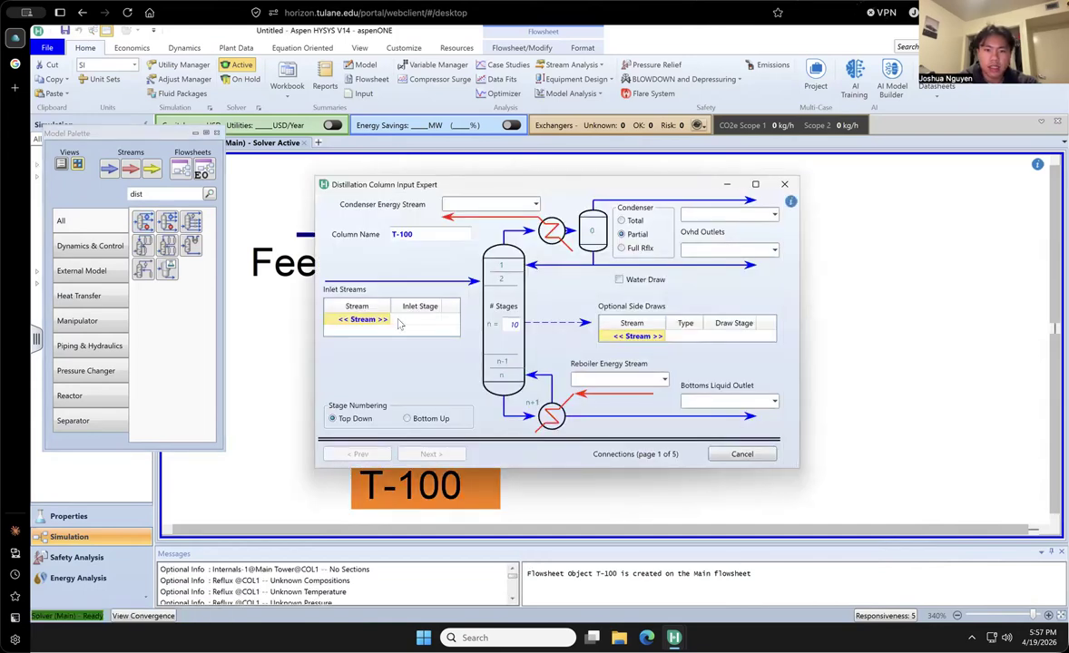
- Connect Feed as the column's inlet stream and choose a total condenser
{"action": "left_click", "coordinate": [384, 320]}
{"action": "left_click", "coordinate": [386, 321]}
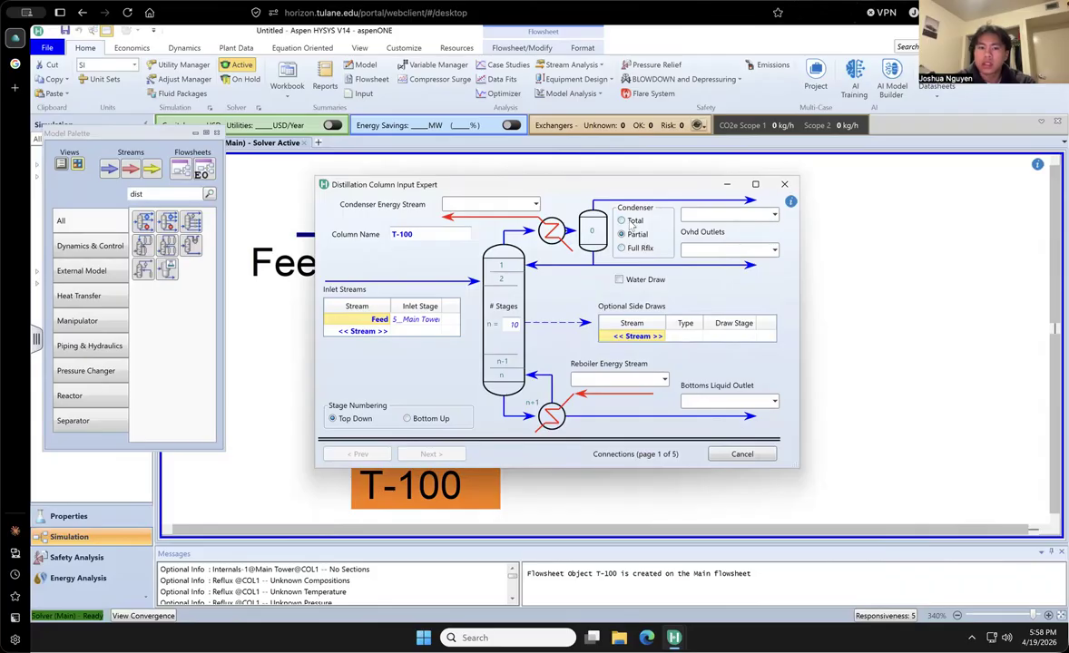
{"action": "left_click", "coordinate": [621, 220]}
- Name the column's overhead liquid outlet D, bottoms liquid outlet W, reboiler energy stream Qr and condenser energy stream Qc
{"action": "left_click", "coordinate": [696, 249]}
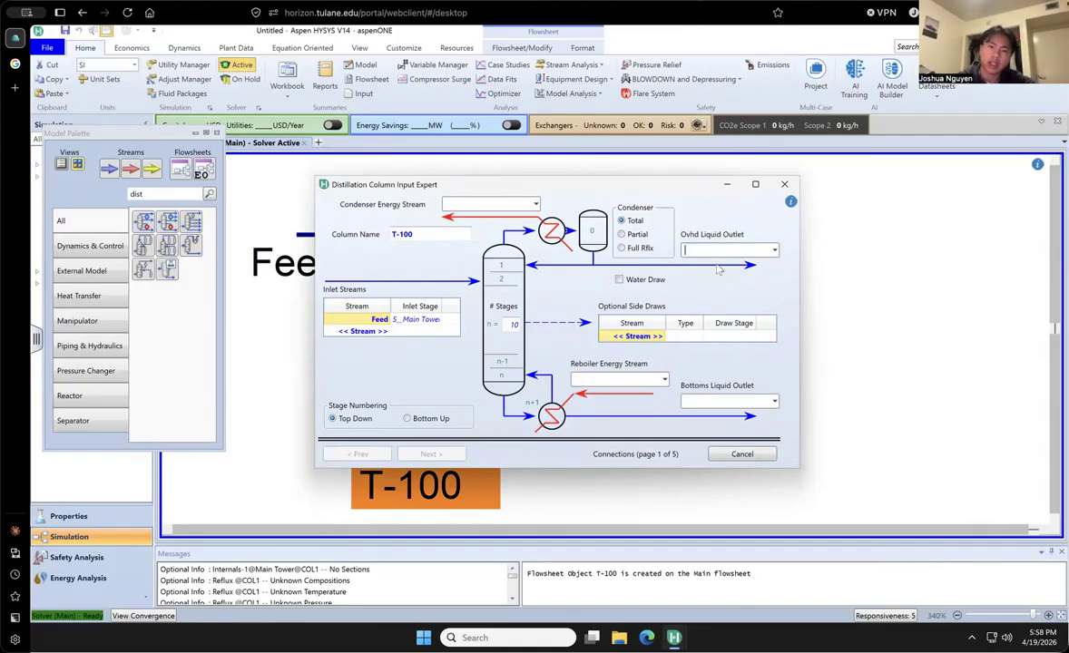
{"action": "type", "text": "D"}
{"action": "left_click", "coordinate": [719, 402]}
{"action": "type", "text": "W"}
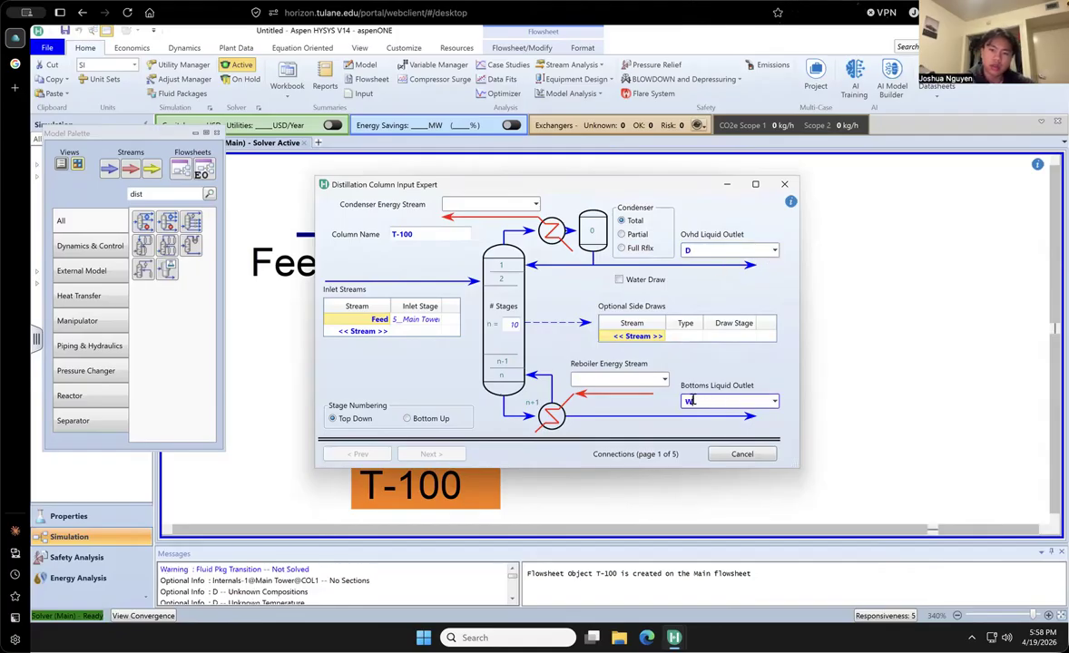
{"action": "left_click", "coordinate": [608, 379]}
{"action": "type", "text": "Qr"}
{"action": "left_click", "coordinate": [503, 204]}
{"action": "type", "text": "Qc"}
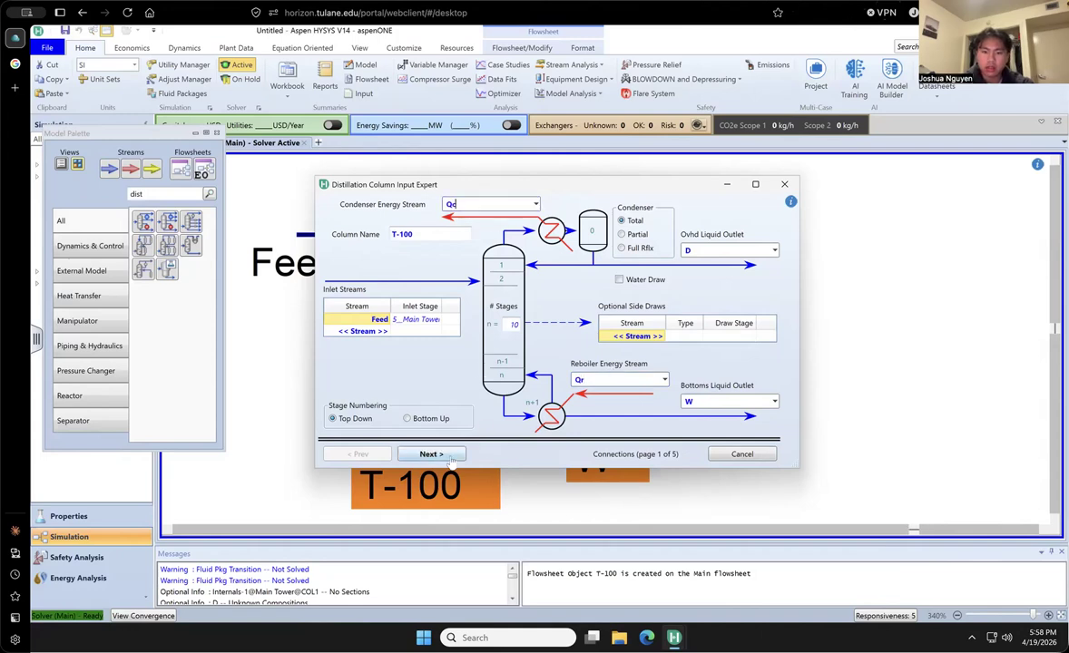
- Continue to the column's pressure profile and set the condenser pressure to 101.3 kPa
{"action": "left_click", "coordinate": [450, 457]}
{"action": "left_click", "coordinate": [451, 456]}
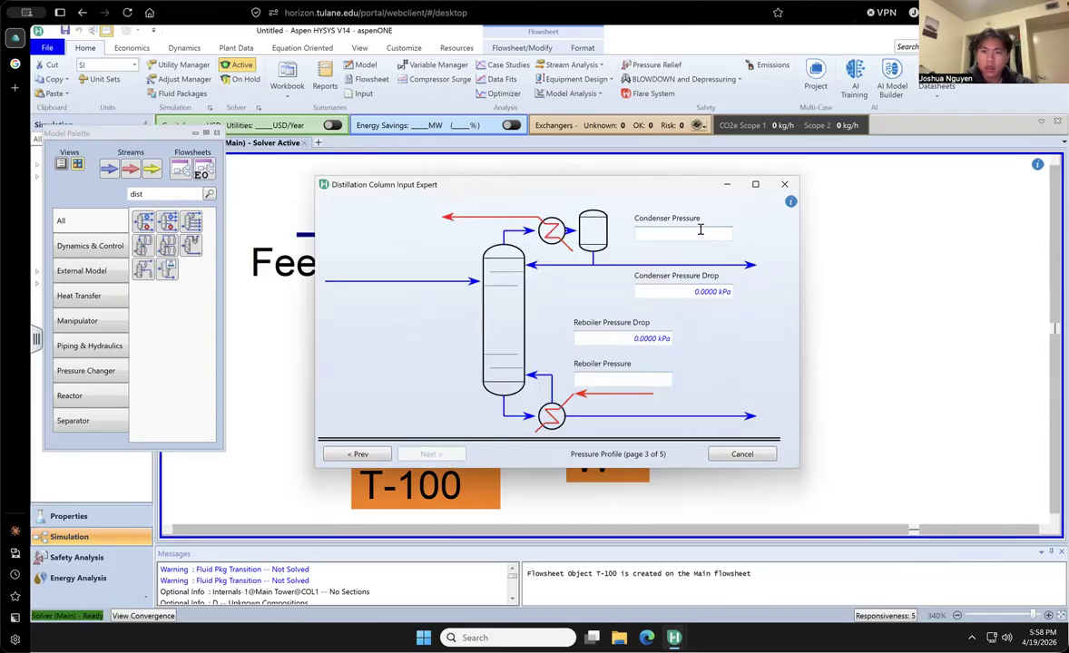
{"action": "left_click", "coordinate": [687, 230]}
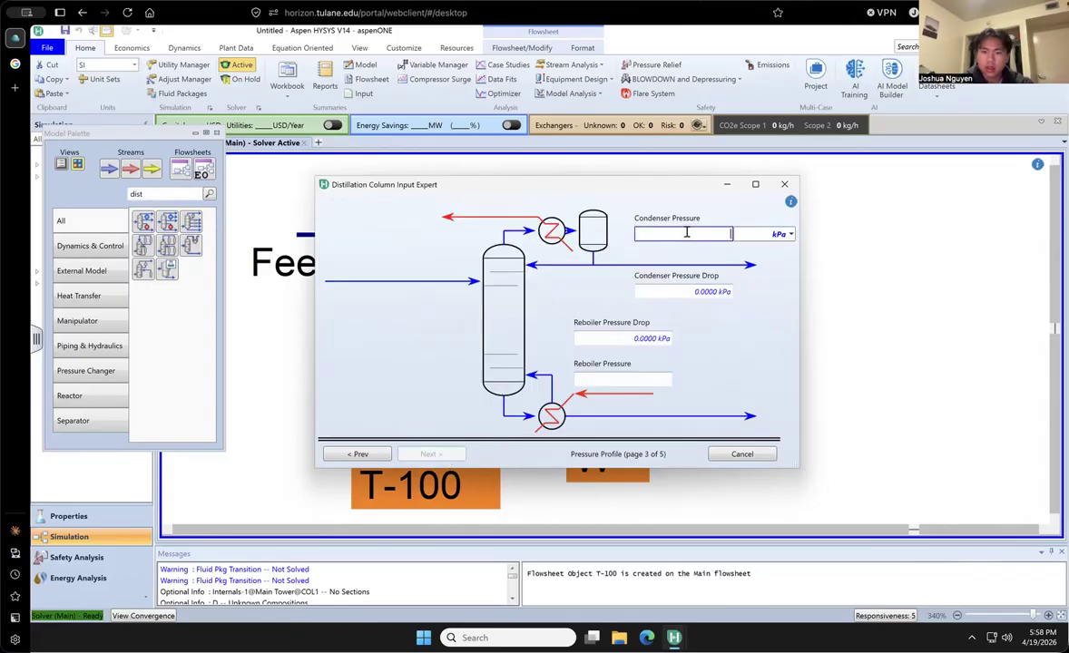
{"action": "left_click", "coordinate": [447, 451]}
{"action": "left_click", "coordinate": [704, 233]}
{"action": "type", "text": "101.3"}
{"action": "key", "text": "Return"}
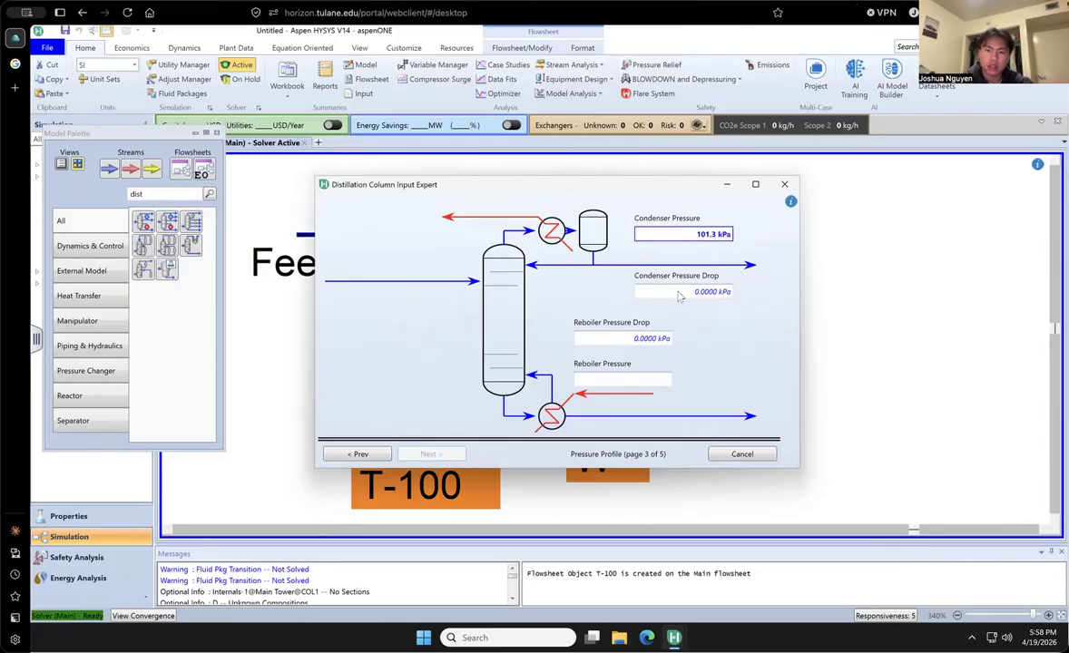
- Set the reboiler pressure to 90 kPa and continue to the optional estimates page
{"action": "left_click", "coordinate": [620, 381]}
{"action": "type", "text": "90"}
{"action": "key", "text": "Return"}
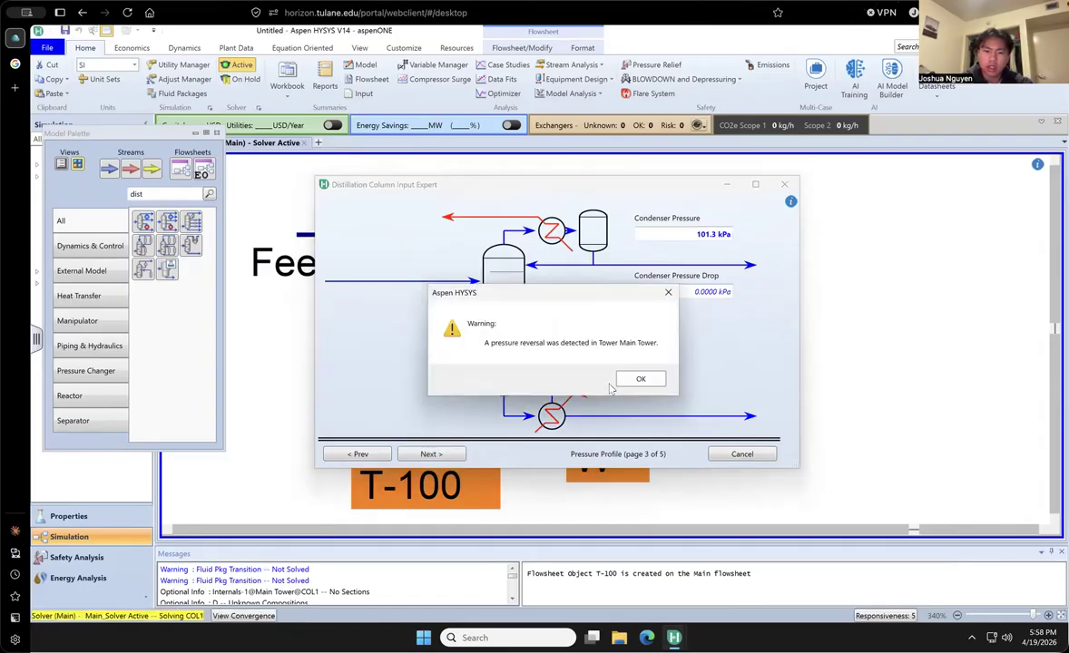
{"action": "key", "text": "Return"}
{"action": "left_click", "coordinate": [457, 454]}
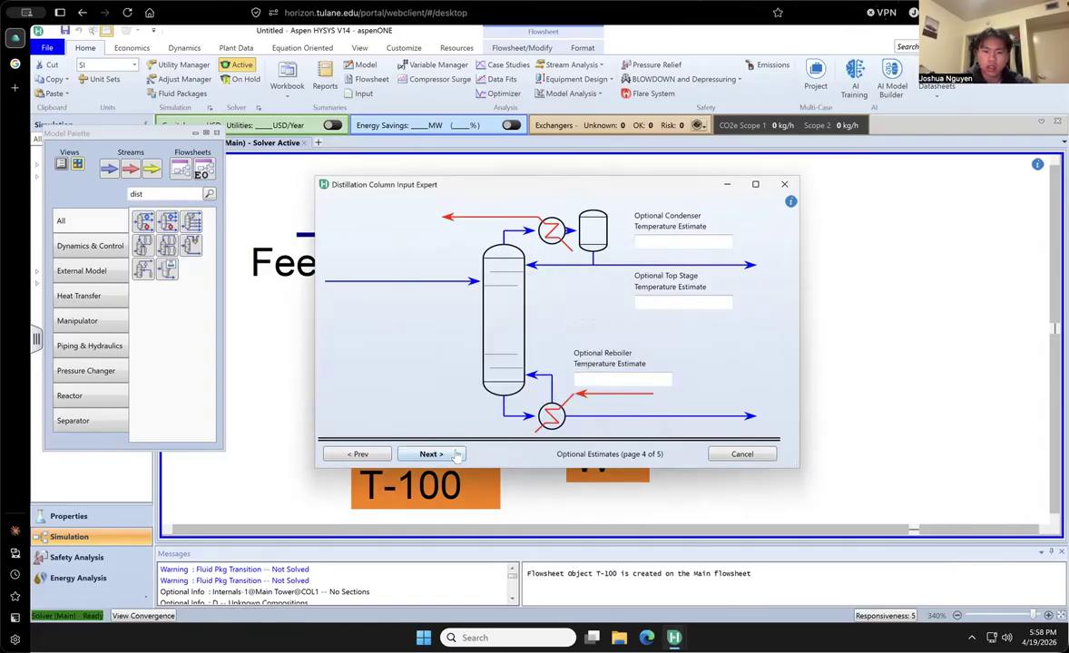
- Return to the pressure profile, set the reboiler pressure to 0 kPa and try to clear that value
{"action": "left_click", "coordinate": [380, 456]}
{"action": "left_click", "coordinate": [644, 382]}
{"action": "key", "text": "BackSpace"}
{"action": "type", "text": "0"}
{"action": "key", "text": "Return"}
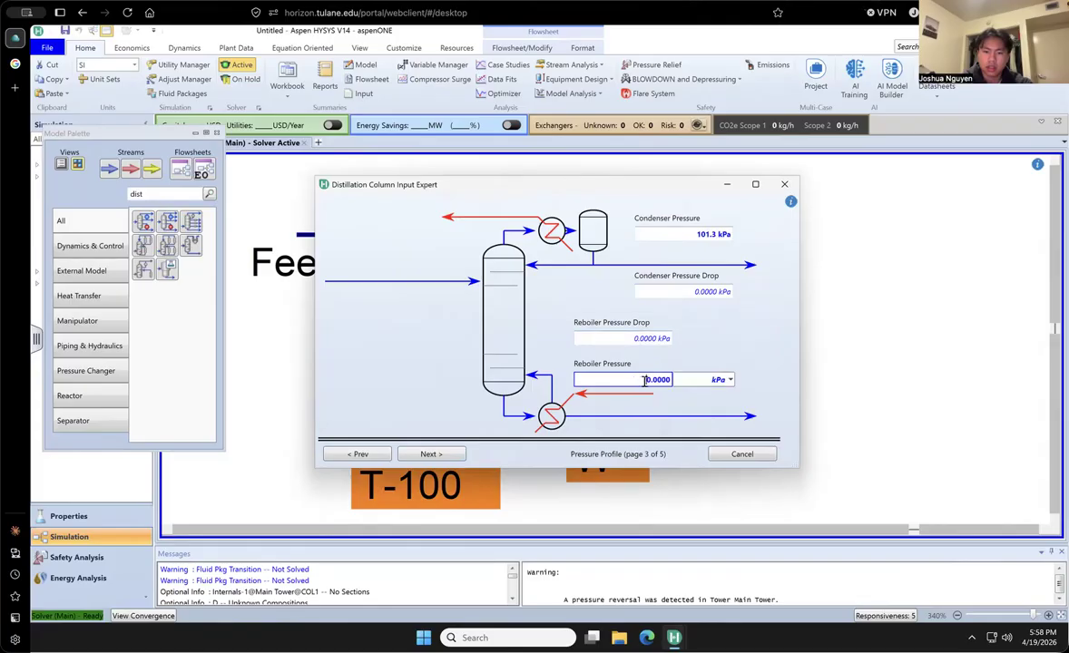
{"action": "double_click", "coordinate": [651, 380]}
{"action": "key", "text": "BackSpace"}
{"action": "key", "text": "Return"}
- Set the reboiler pressure drop to 20 kPa
{"action": "double_click", "coordinate": [647, 338]}
{"action": "key", "text": "BackSpace"}
{"action": "type", "text": "20.0"}
{"action": "key", "text": "Return"}
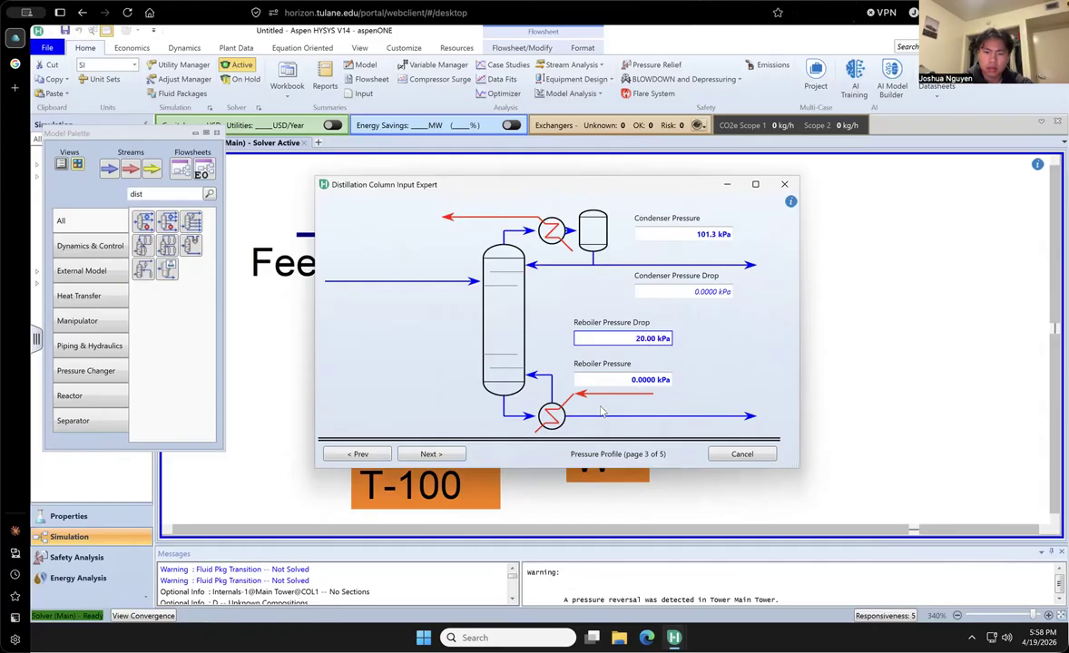
- Set the reboiler pressure drop back to 0 kPa
{"action": "double_click", "coordinate": [640, 336]}
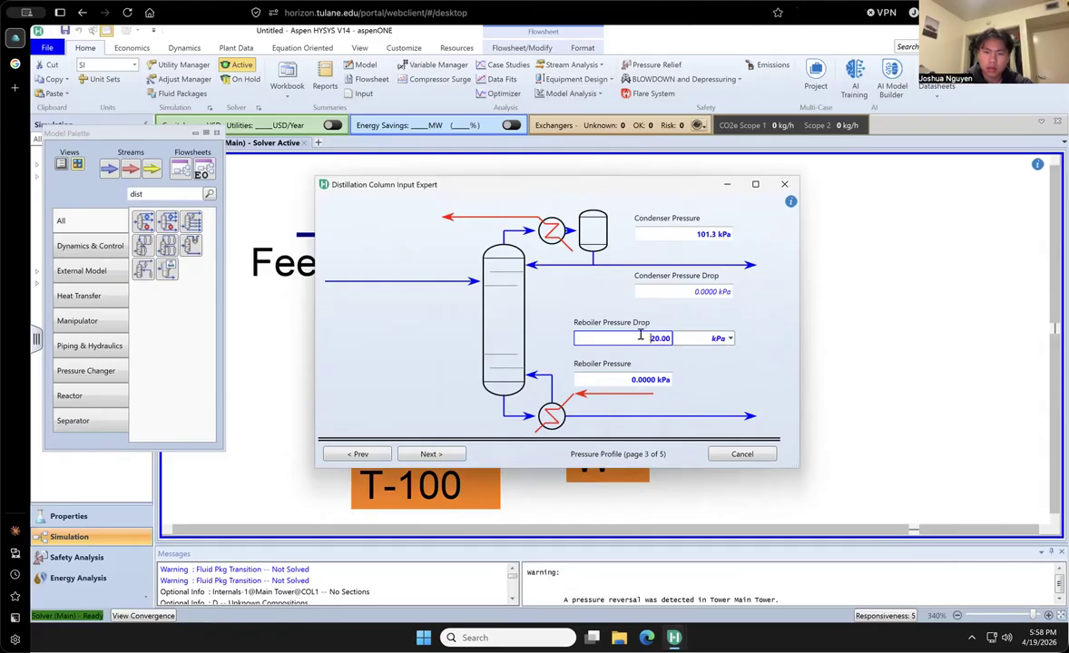
{"action": "key", "text": "BackSpace"}
{"action": "key", "text": "BackSpace"}
{"action": "key", "text": "BackSpace"}
{"action": "key", "text": "BackSpace"}
{"action": "key", "text": "BackSpace"}
{"action": "type", "text": "0"}
{"action": "key", "text": "Return"}
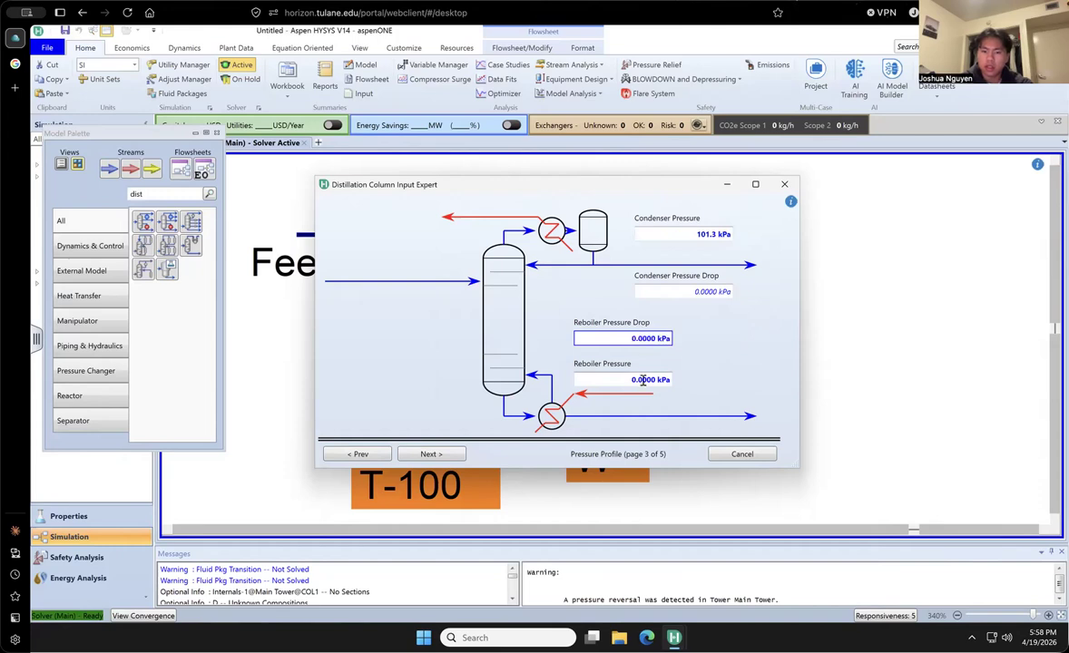
- Enter 90 kPa as the reboiler pressure again and leave the pressure profile for the optional estimates
{"action": "left_click", "coordinate": [642, 381]}
{"action": "type", "text": "90"}
{"action": "key", "text": "Return"}
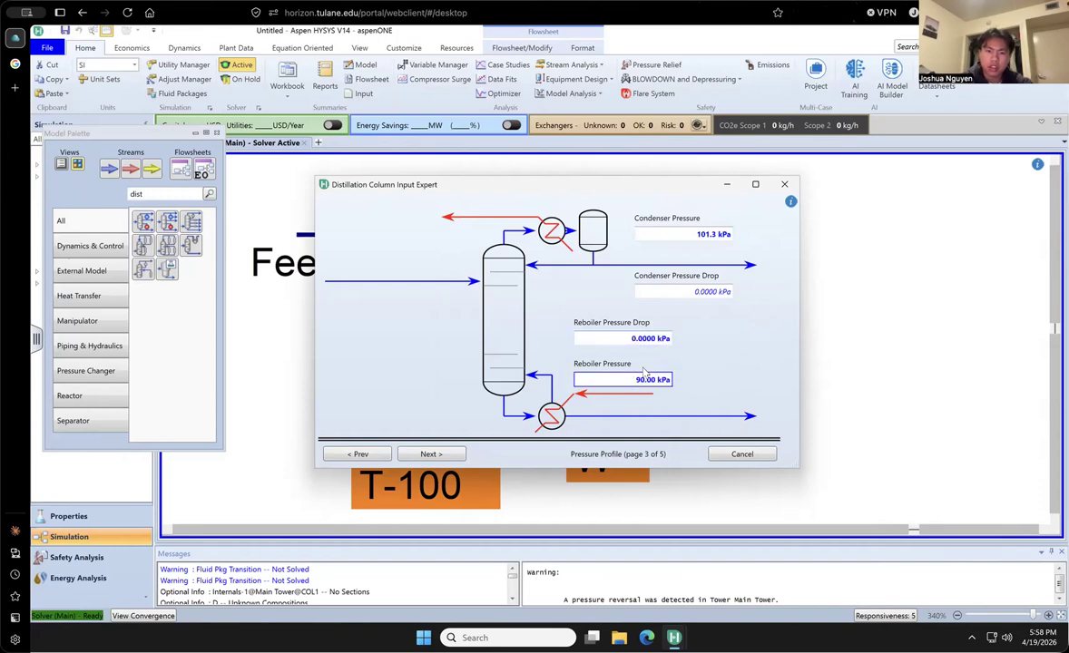
{"action": "left_click", "coordinate": [425, 454]}
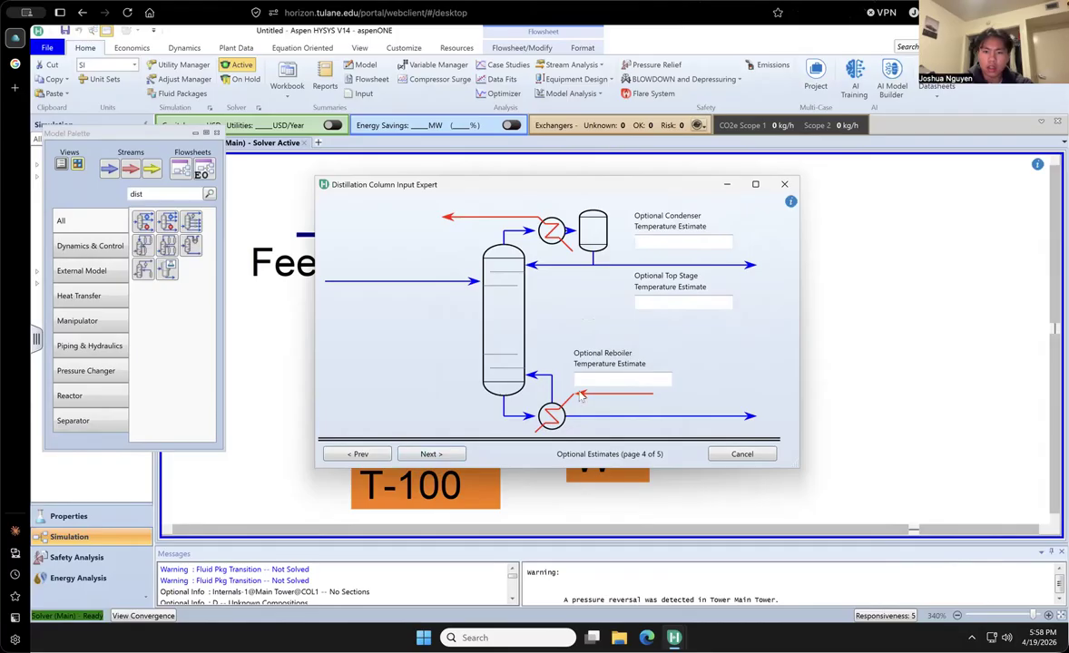
- Skip the optional temperature estimates, set the reflux ratio to 3 and complete the column input
{"action": "left_click", "coordinate": [450, 454]}
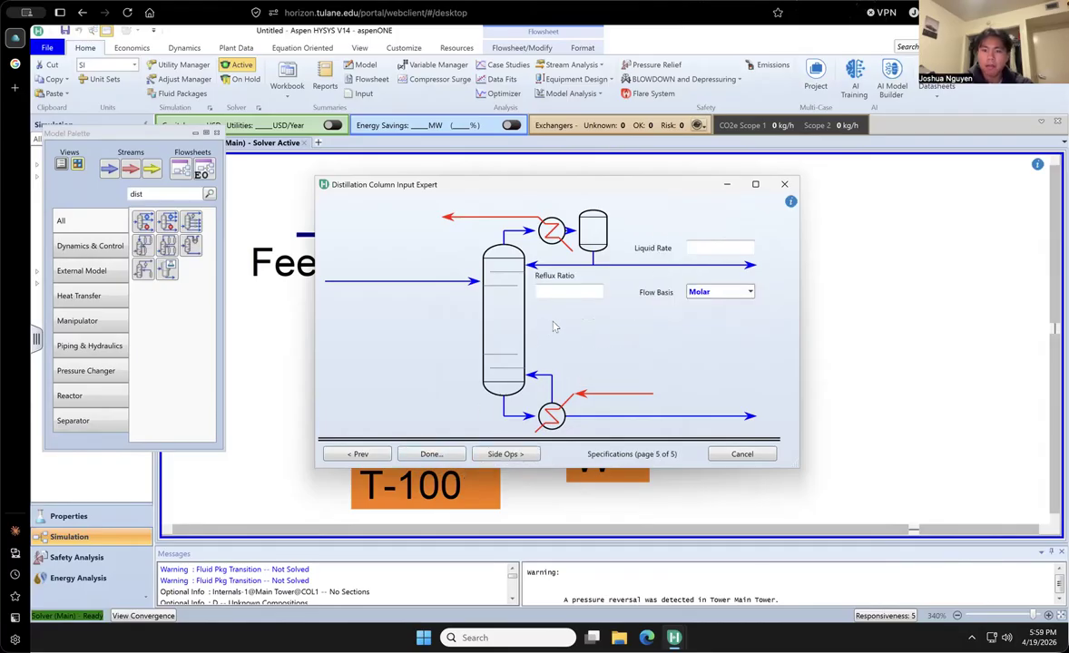
{"action": "left_click", "coordinate": [567, 293]}
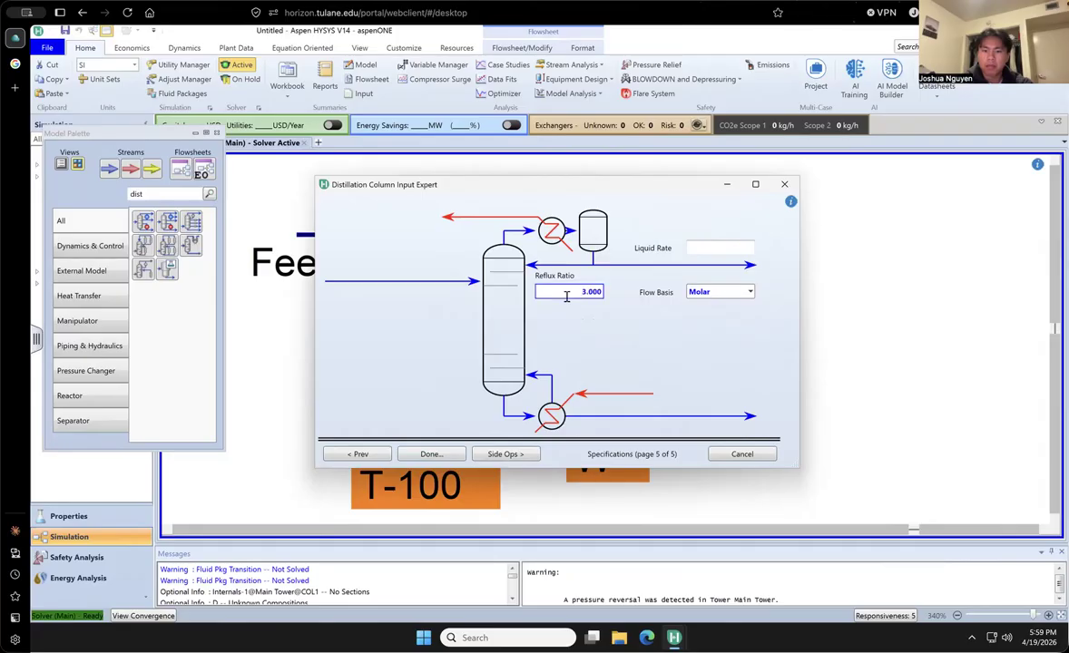
{"action": "left_click", "coordinate": [432, 453]}
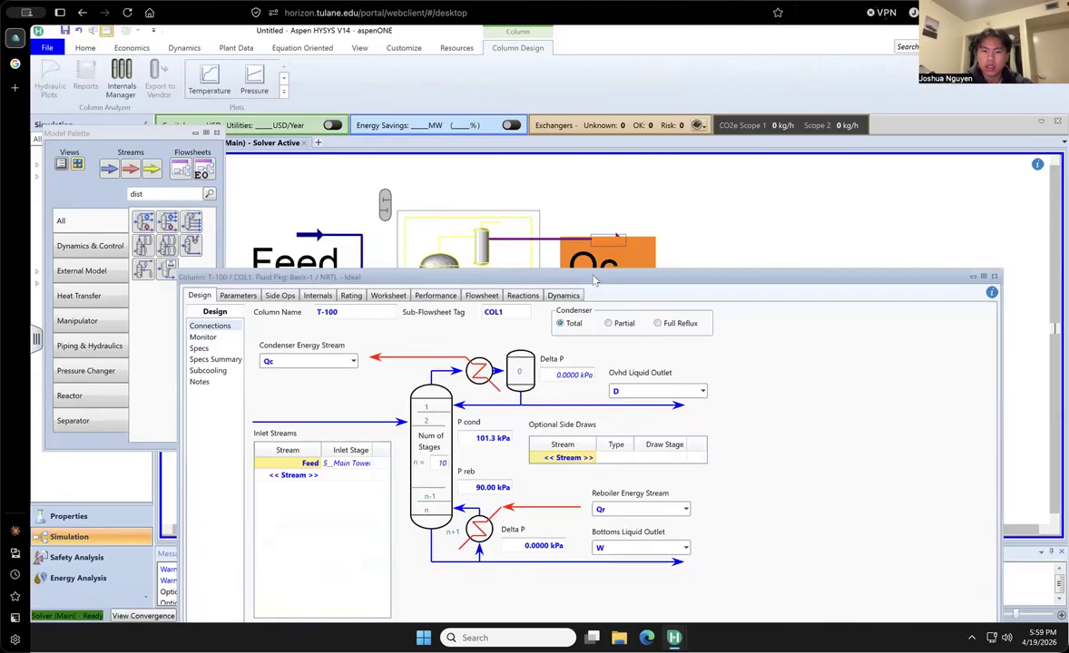
- Move the column window fully into view and show its Monitor page with the specifications
{"action": "left_click_drag", "start_coordinate": [551, 280], "coordinate": [558, 159]}
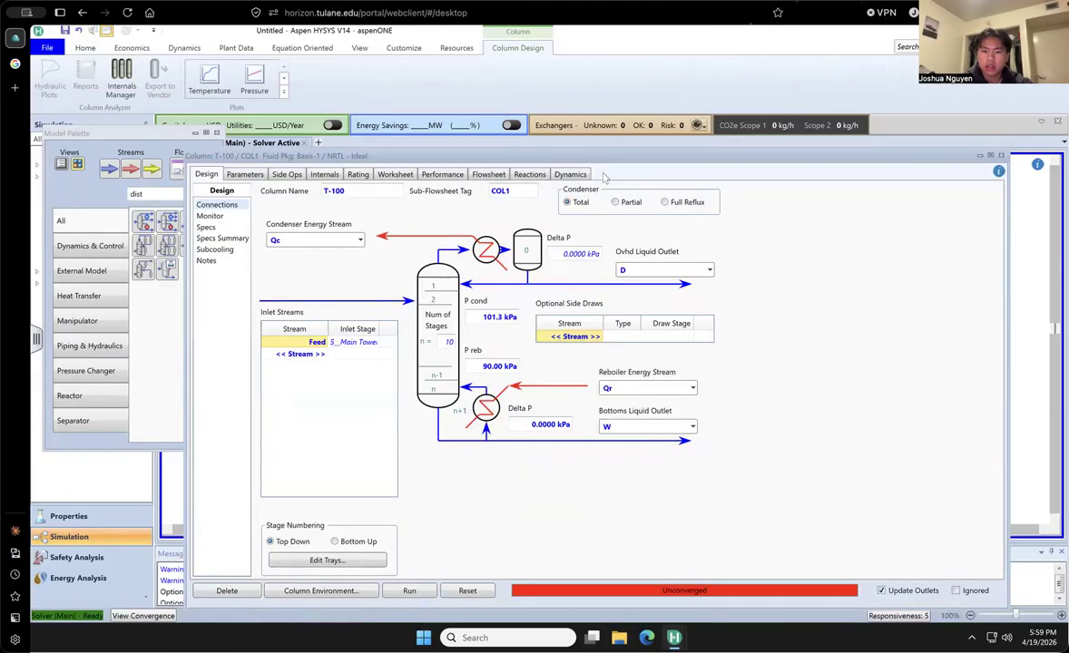
{"action": "left_click", "coordinate": [221, 218]}
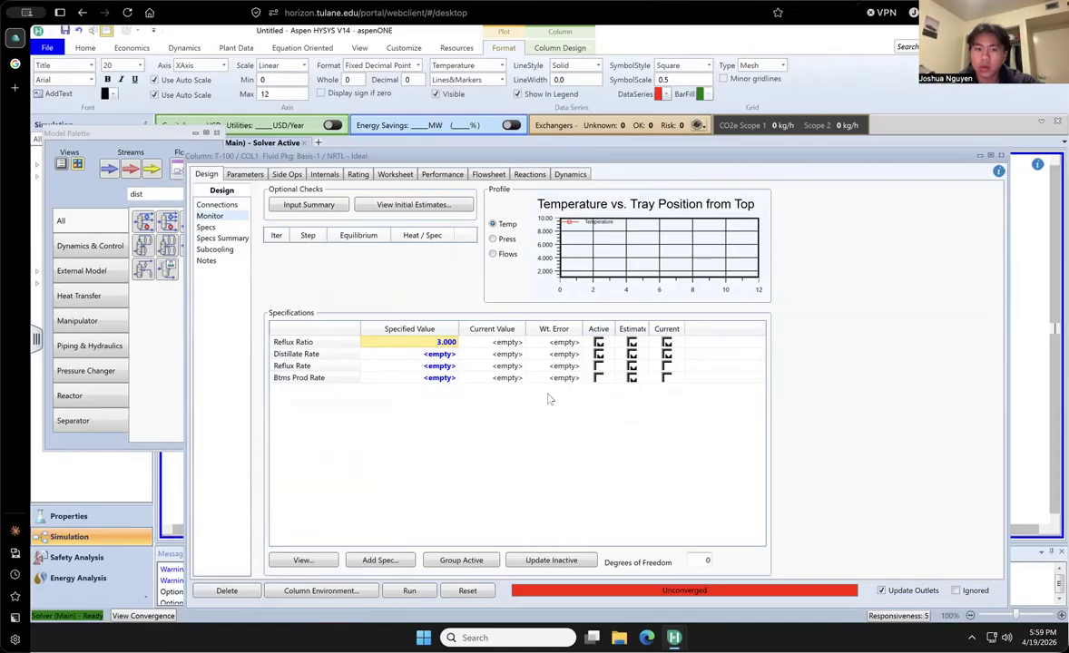
{"action": "double_click", "coordinate": [352, 379]}
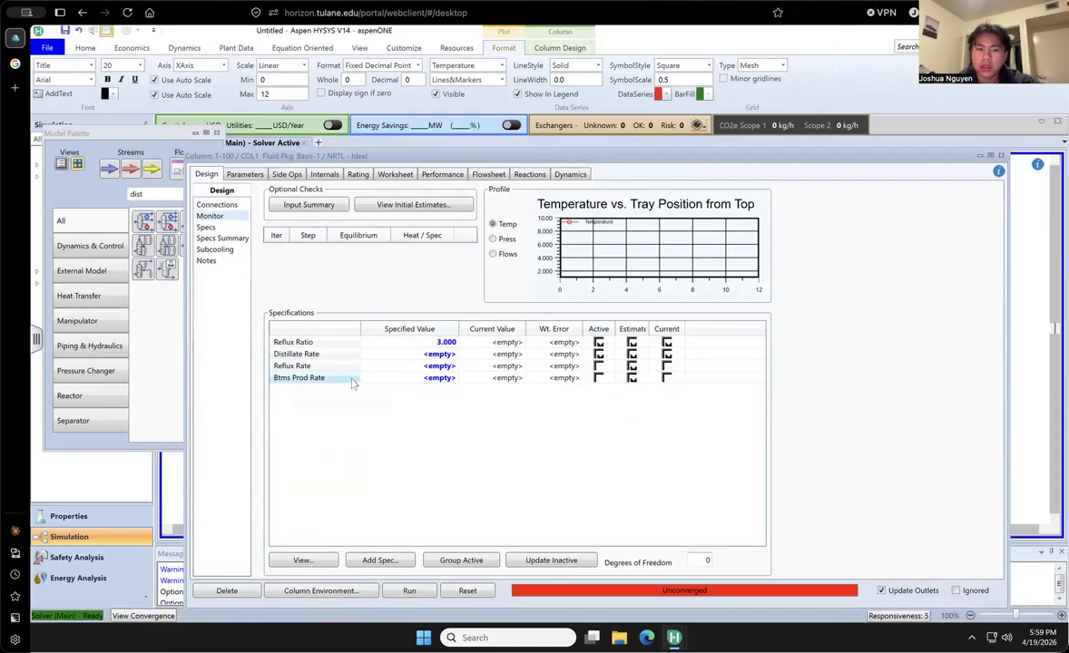
{"action": "mouse_move", "coordinate": [843, 418]}
{"action": "left_mouse_down"}
{"action": "mouse_move", "coordinate": [638, 317]}
{"action": "mouse_move", "coordinate": [634, 341]}
{"action": "left_mouse_up"}
{"action": "left_click", "coordinate": [851, 336]}
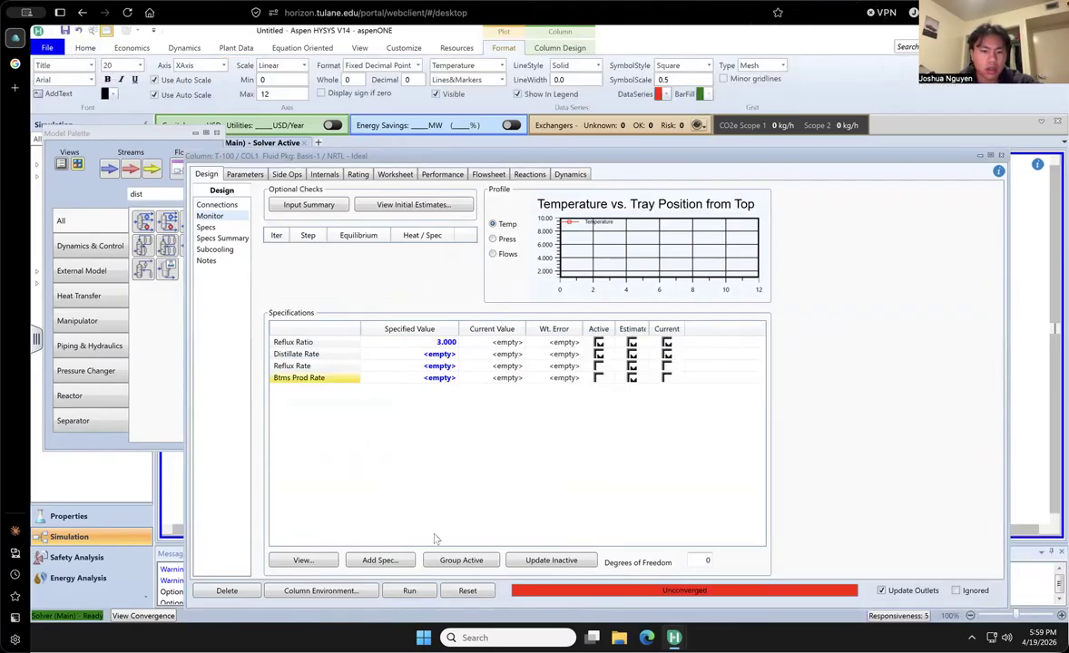
- Add a Column Component Fraction specification to the column and bring its settings window into view
{"action": "left_click", "coordinate": [385, 561]}
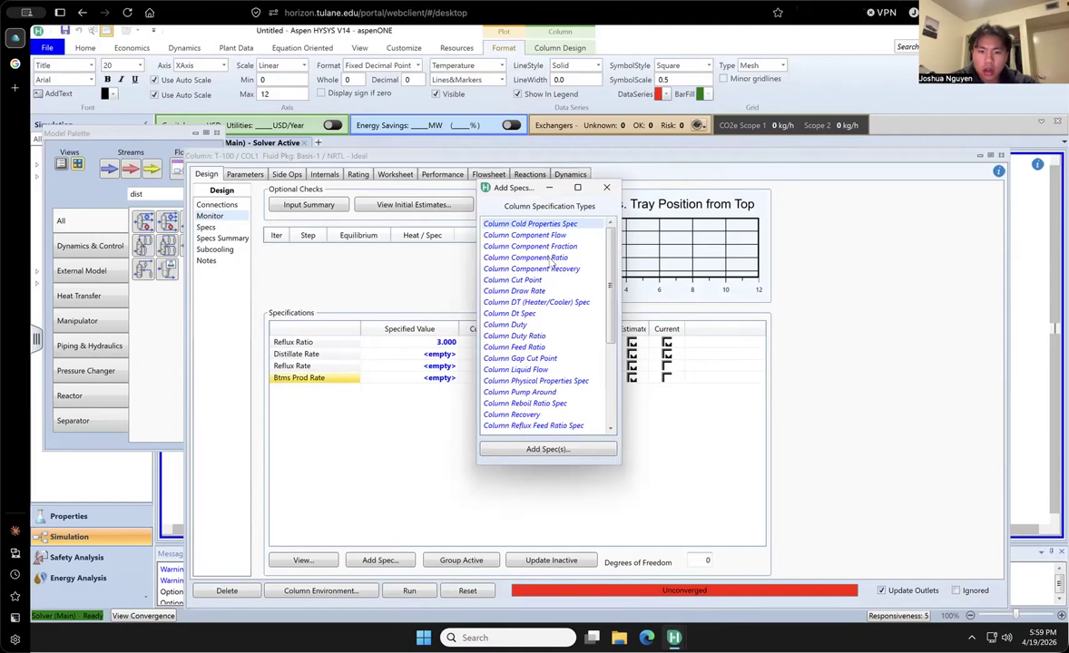
{"action": "scroll", "coordinate": [551, 264], "scroll_direction": "down", "scroll_amount": 5}
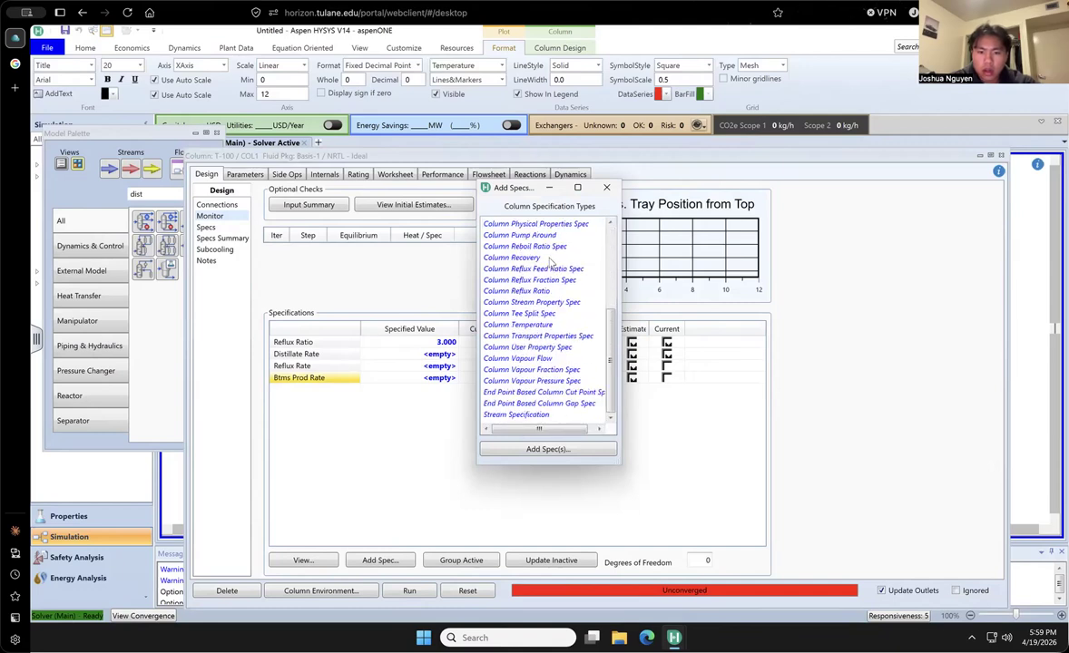
{"action": "scroll", "coordinate": [551, 308], "scroll_direction": "up", "scroll_amount": 5}
{"action": "double_click", "coordinate": [557, 248]}
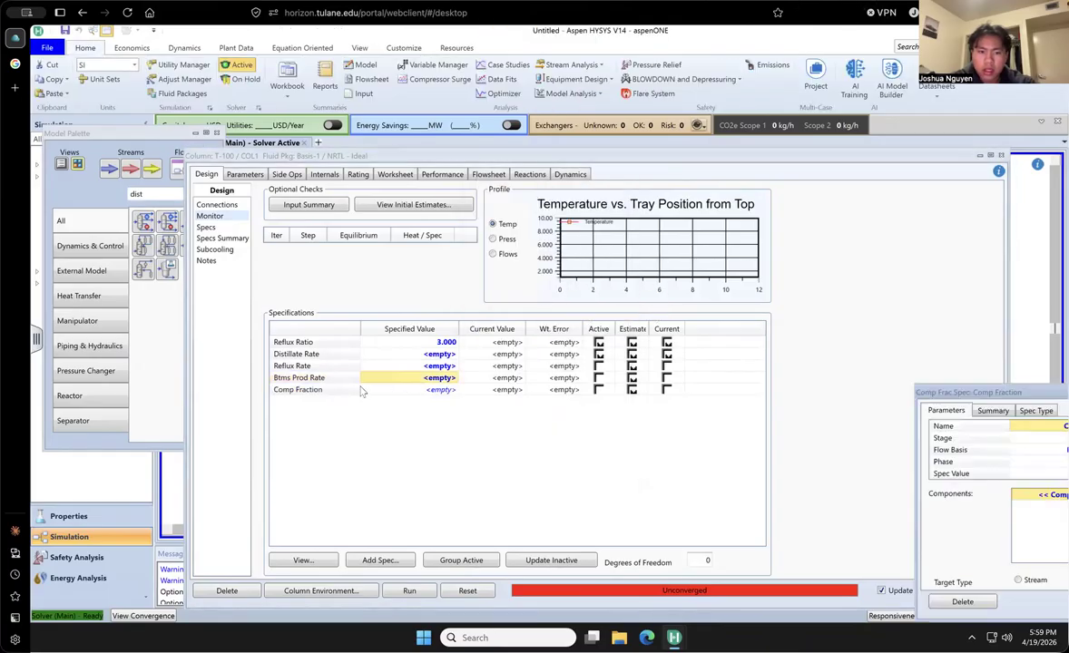
{"action": "left_click", "coordinate": [354, 391]}
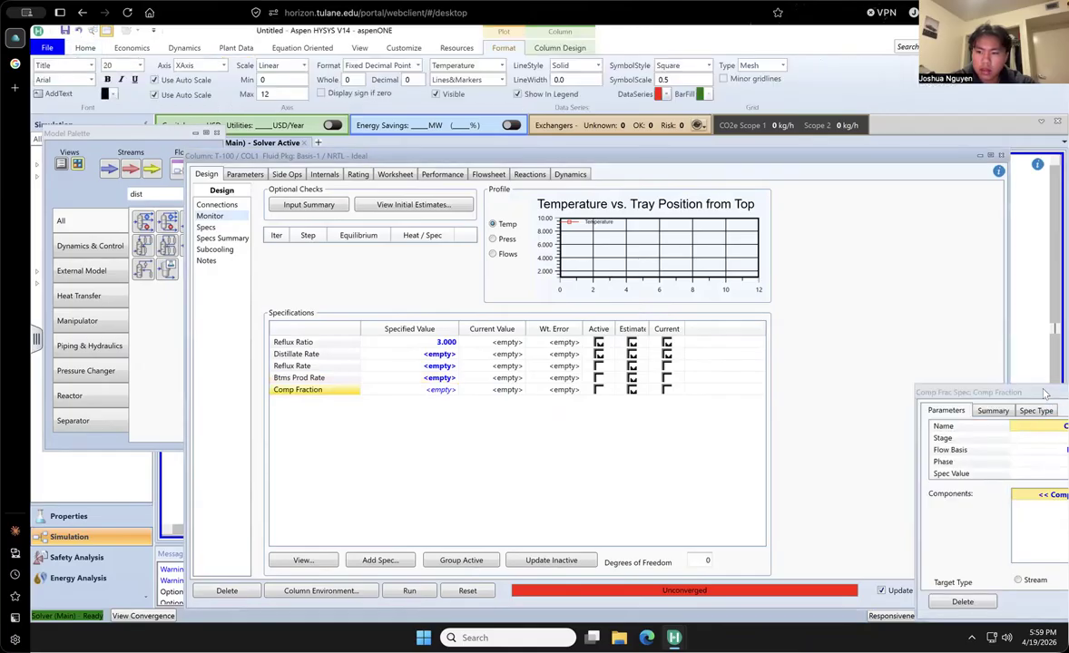
{"action": "double_click", "coordinate": [1043, 393]}
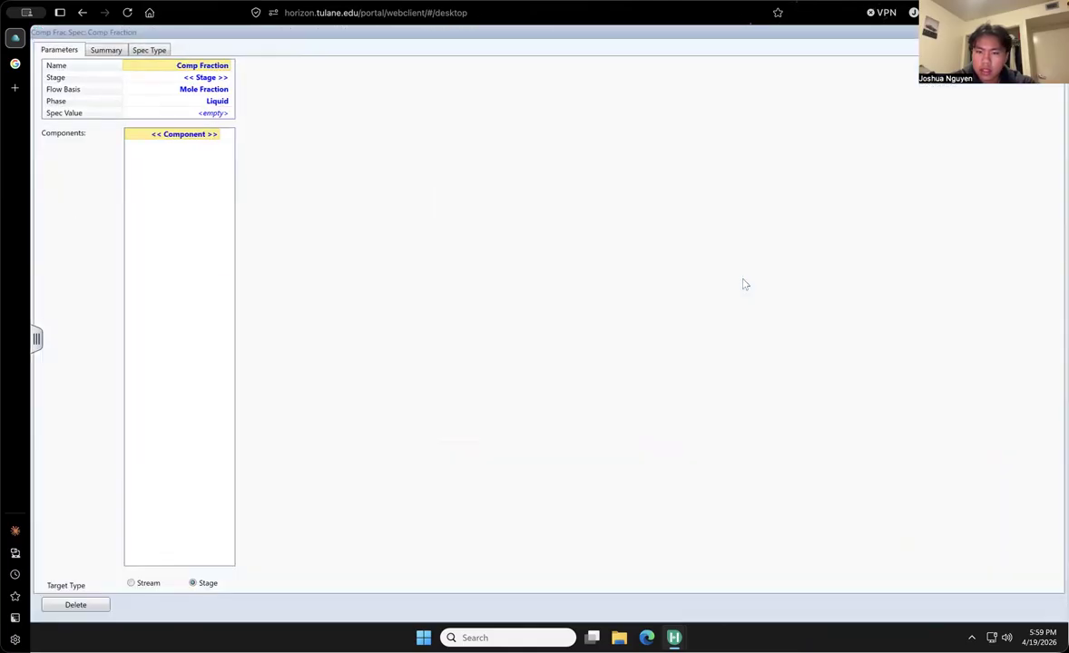
{"action": "double_click", "coordinate": [324, 34]}
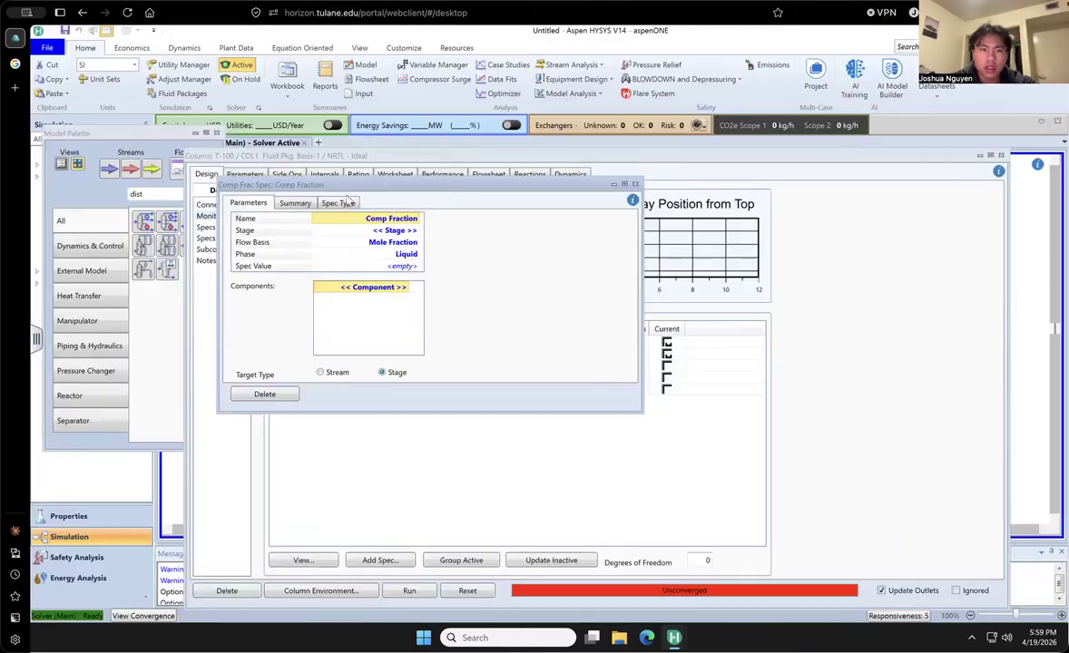
- Define the component fraction specification as a 0.95 methanol mole fraction at the Condenser stage and make it active
{"action": "left_click", "coordinate": [415, 232]}
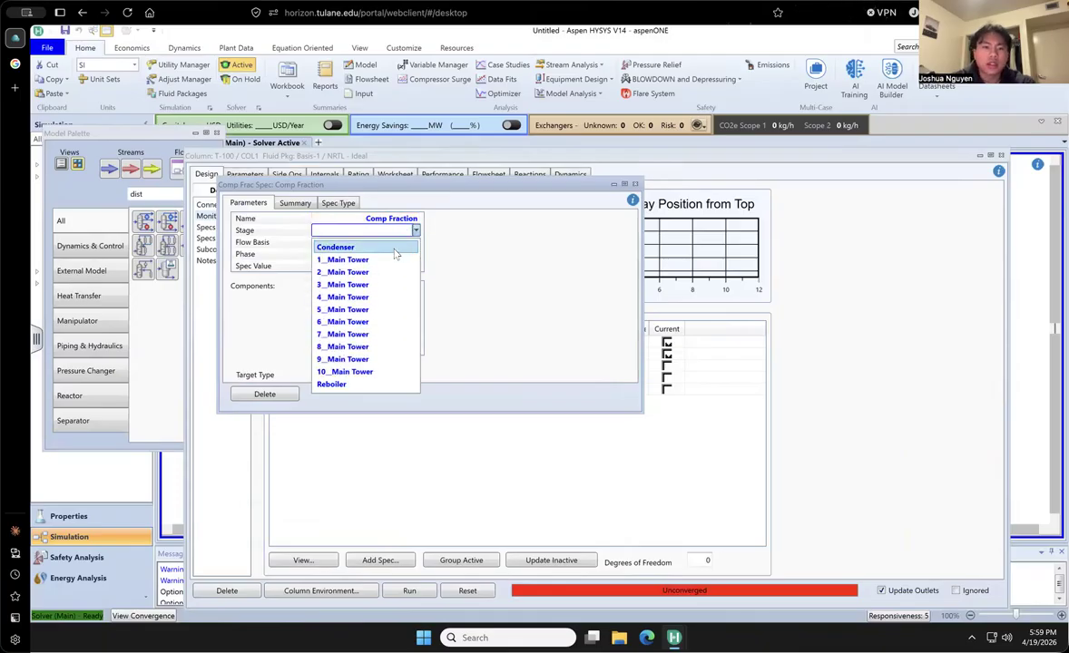
{"action": "left_click", "coordinate": [400, 249]}
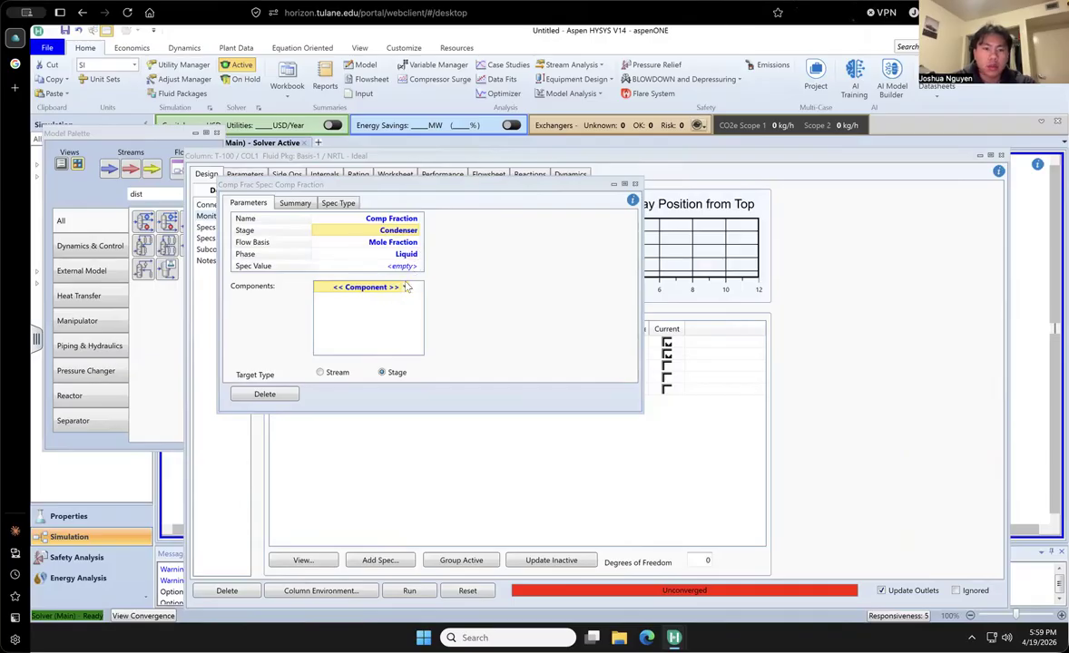
{"action": "left_click", "coordinate": [405, 288]}
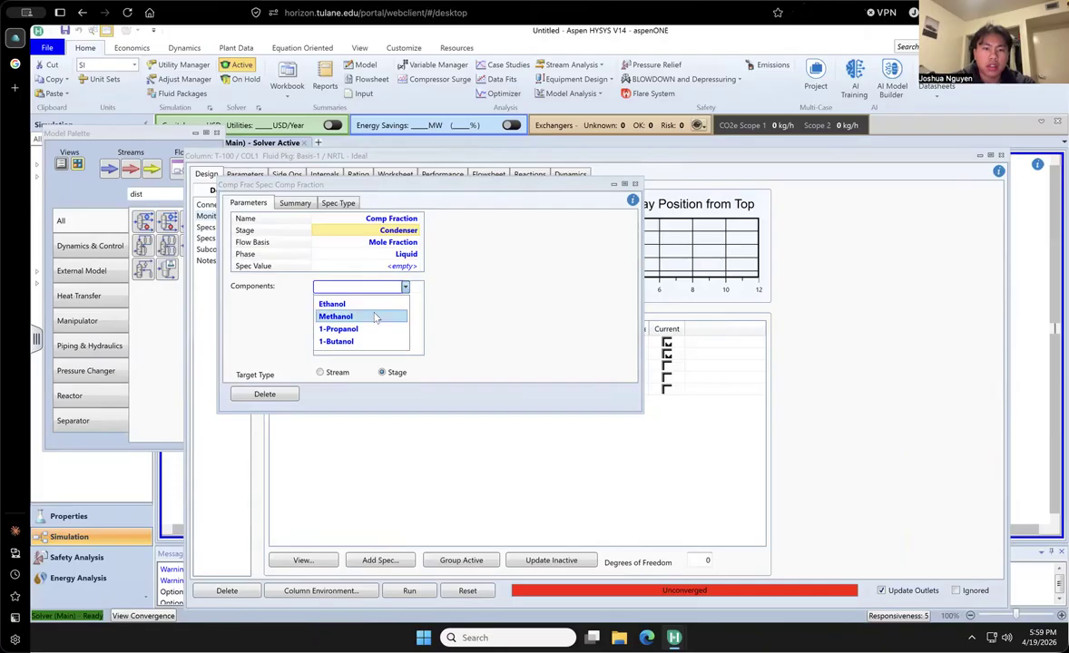
{"action": "left_click", "coordinate": [370, 315]}
{"action": "type", "text": "0.95"}
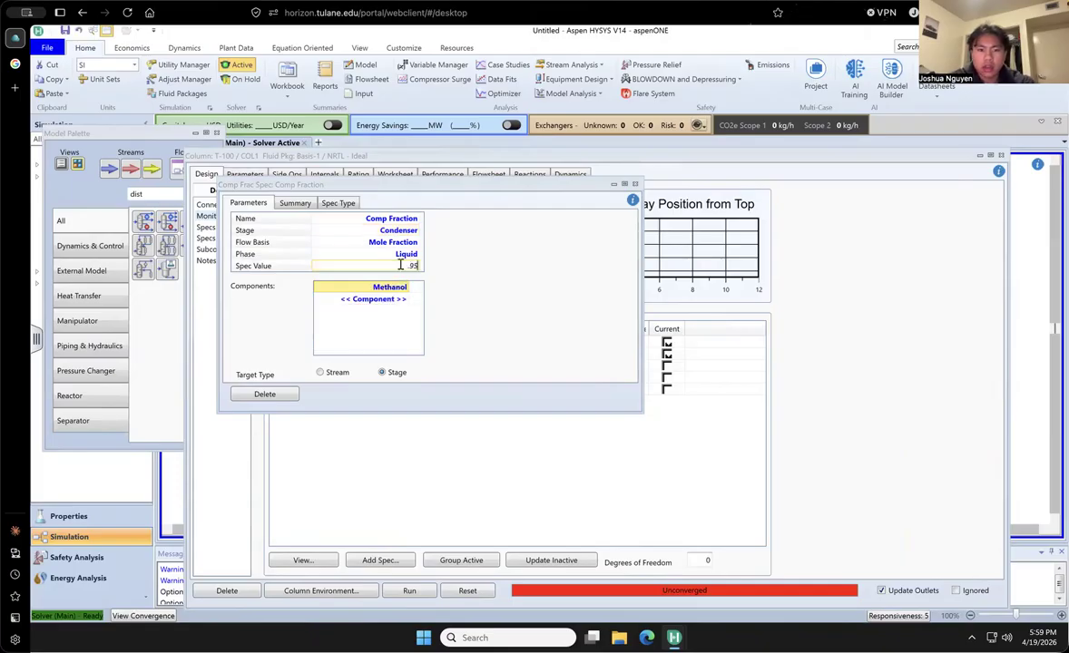
{"action": "key", "text": "Return"}
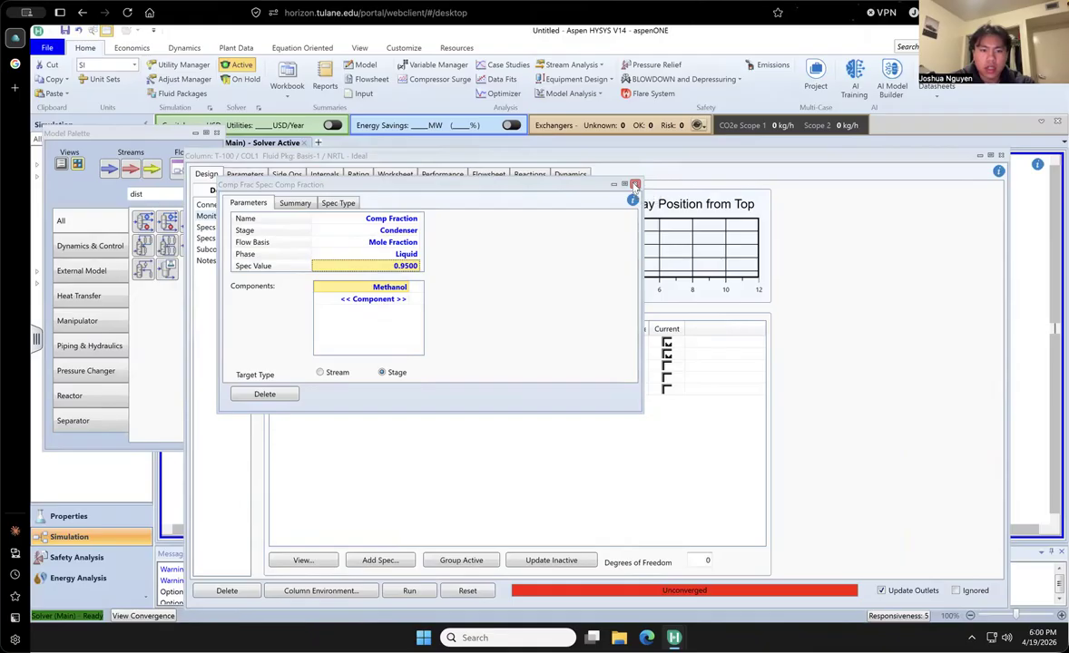
{"action": "left_click", "coordinate": [635, 185]}
{"action": "left_click", "coordinate": [598, 390]}
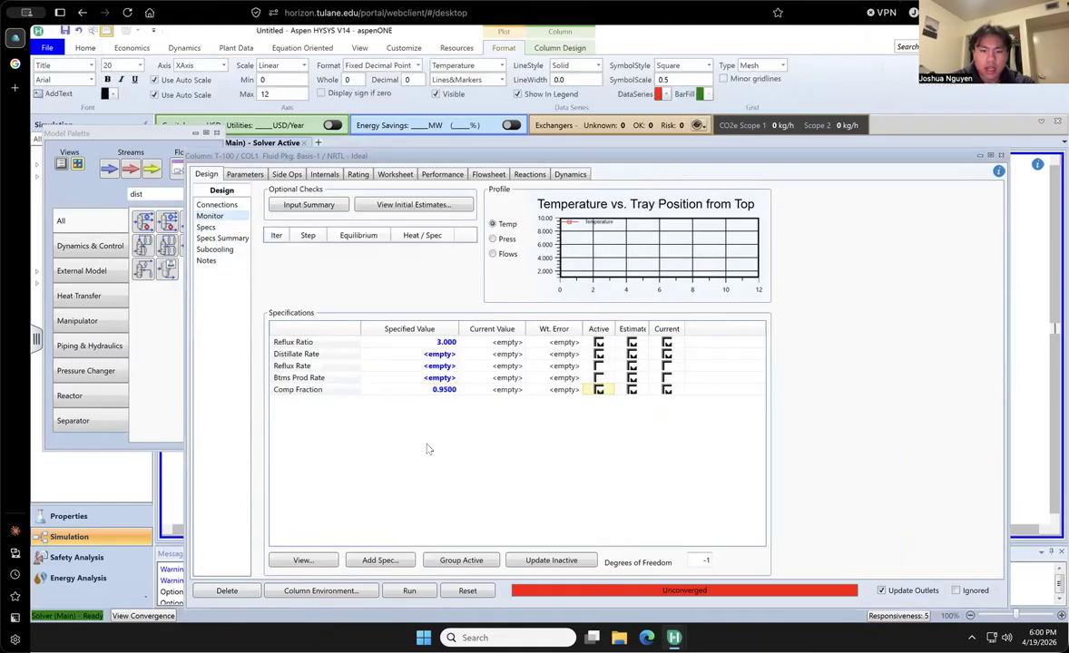
- Add a second Column Component Fraction specification: 0.05 methanol mole fraction in the liquid at the Reboiler stage
{"action": "left_click", "coordinate": [402, 560]}
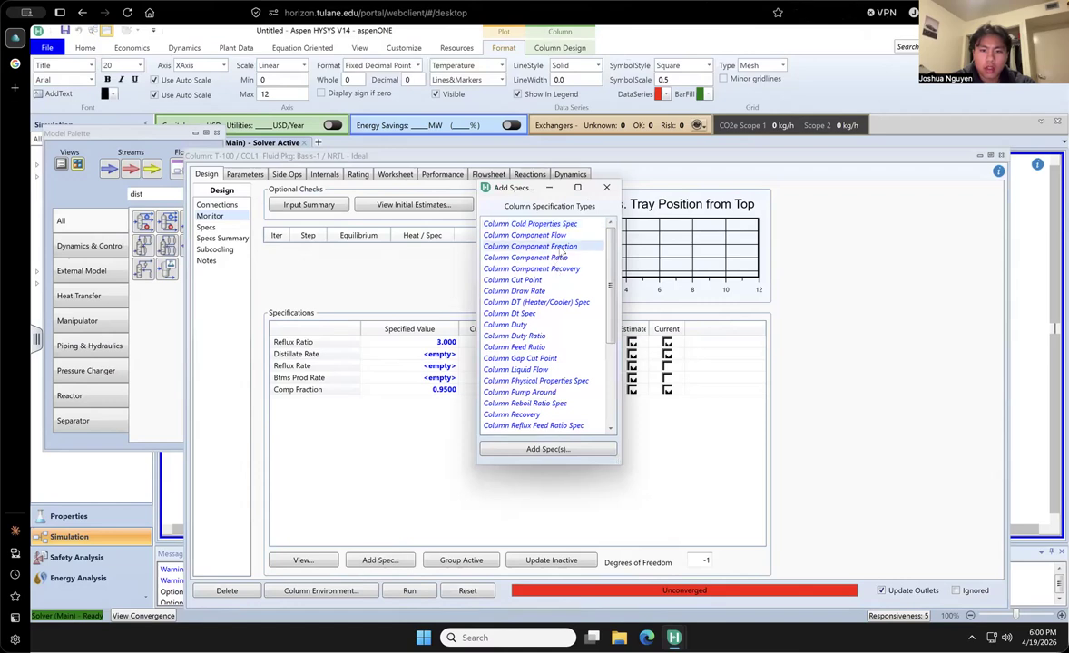
{"action": "left_click", "coordinate": [547, 449]}
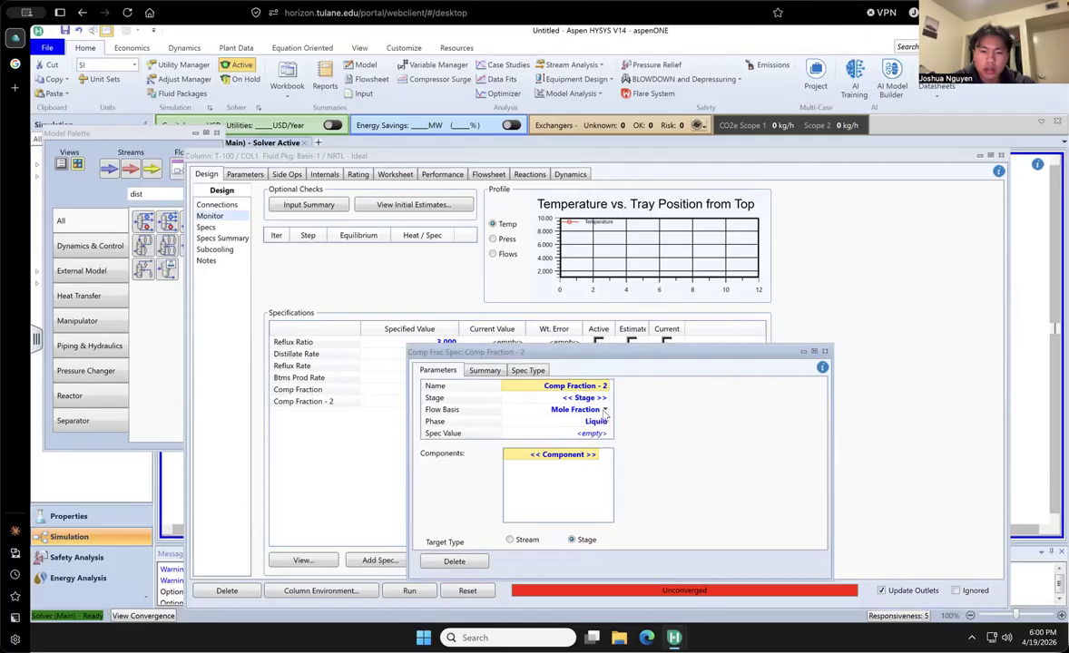
{"action": "left_click", "coordinate": [581, 397]}
{"action": "left_click", "coordinate": [605, 397]}
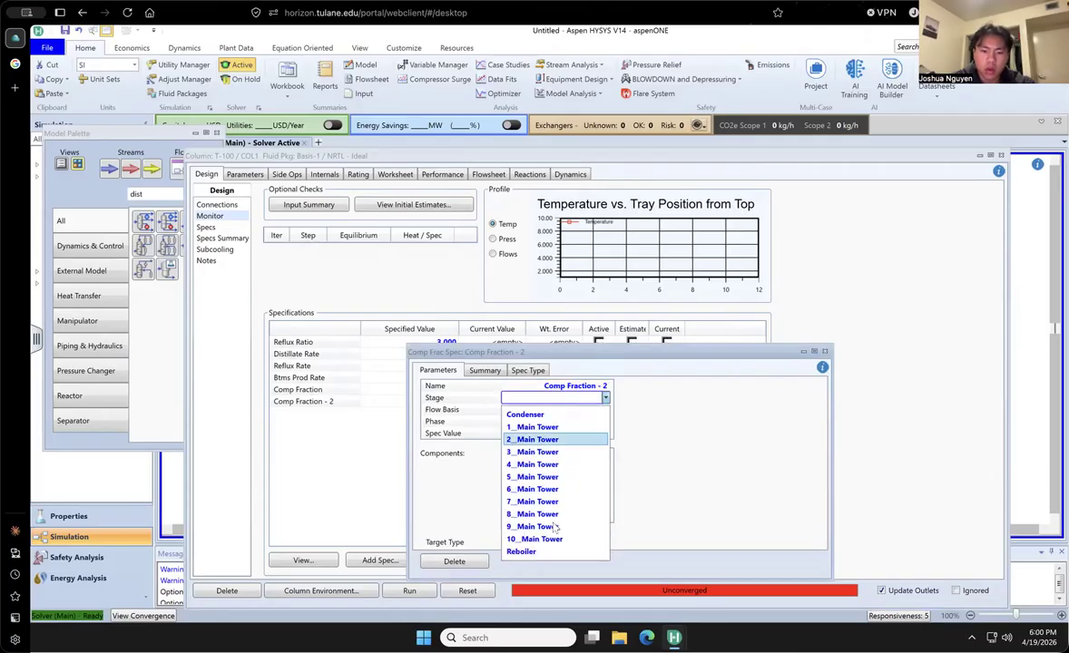
{"action": "left_click", "coordinate": [554, 552]}
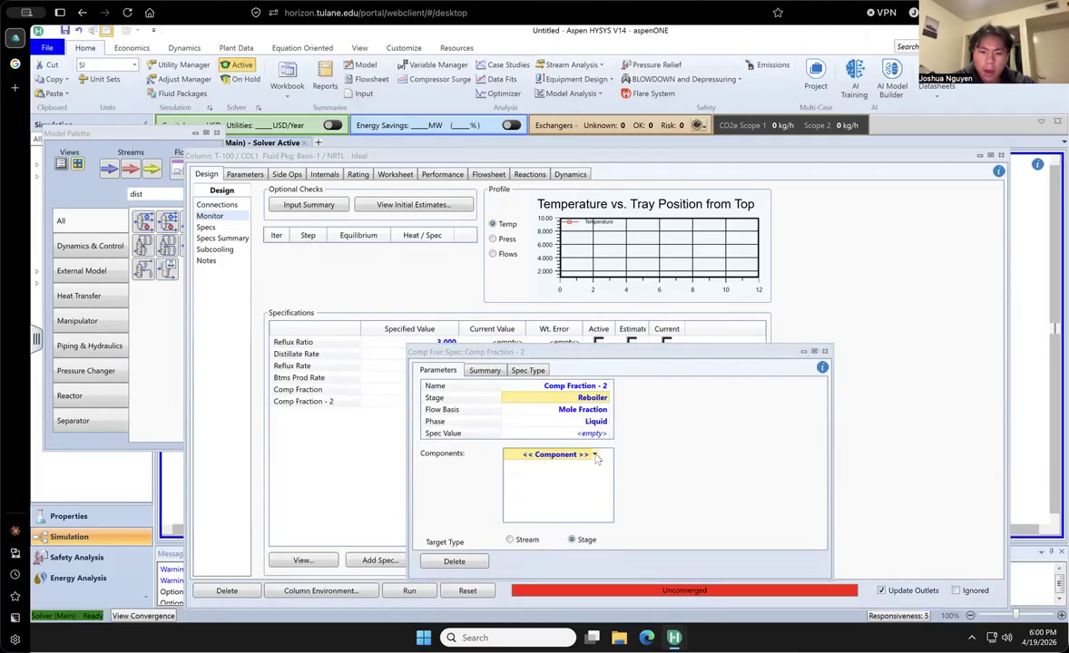
{"action": "left_click", "coordinate": [554, 454]}
{"action": "left_click", "coordinate": [544, 483]}
{"action": "left_click", "coordinate": [594, 433]}
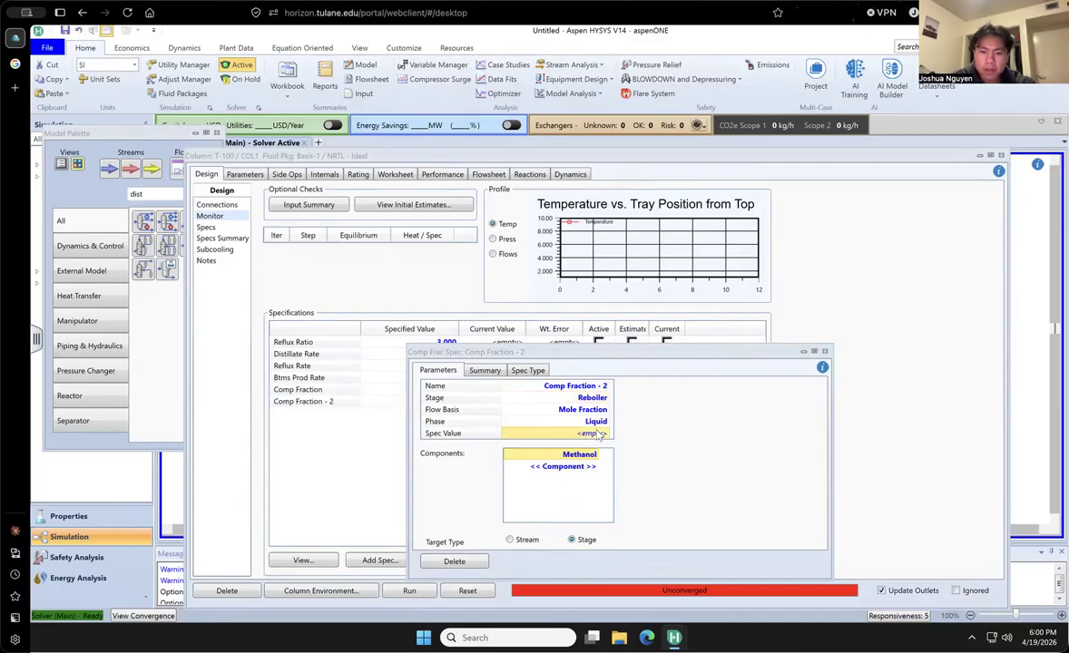
{"action": "type", "text": ".05"}
{"action": "key", "text": "Return"}
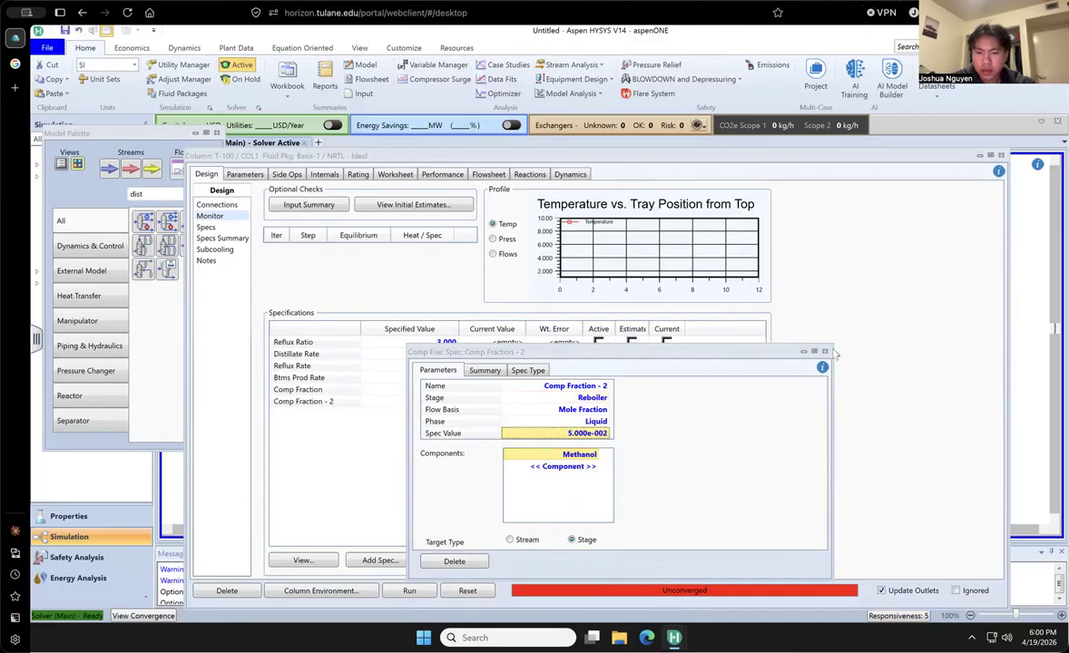
{"action": "left_click", "coordinate": [824, 351]}
- Make the Comp Fraction - 2 specification active and deactivate the Distillate Rate and Reflux Ratio specifications
{"action": "left_click", "coordinate": [599, 402]}
{"action": "left_click", "coordinate": [599, 355]}
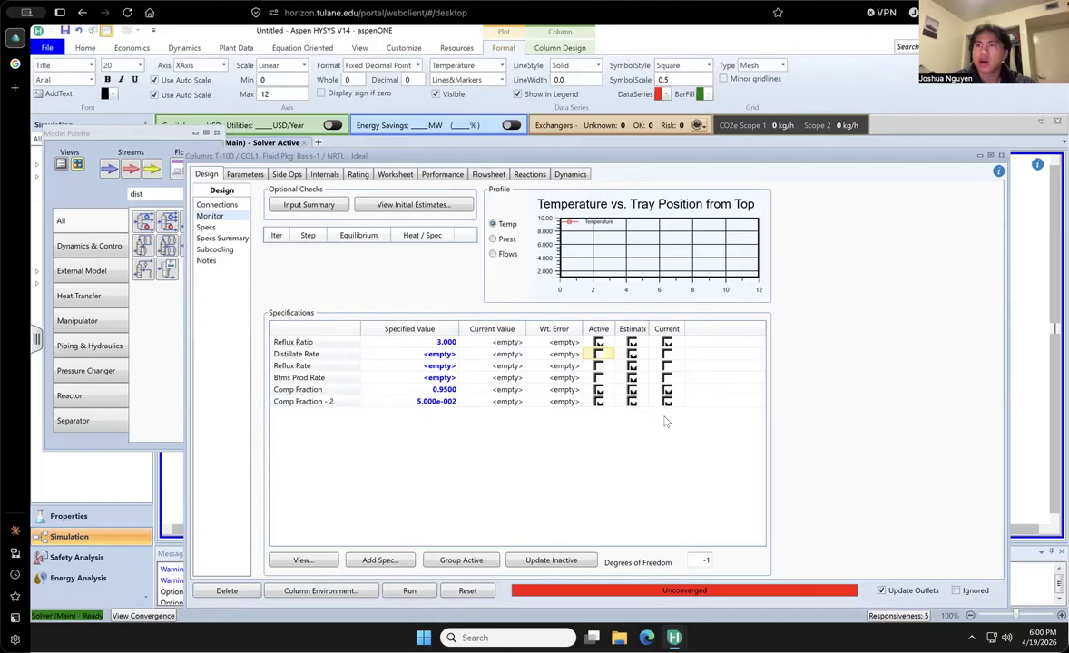
{"action": "left_click_drag", "start_coordinate": [811, 156], "coordinate": [790, 176]}
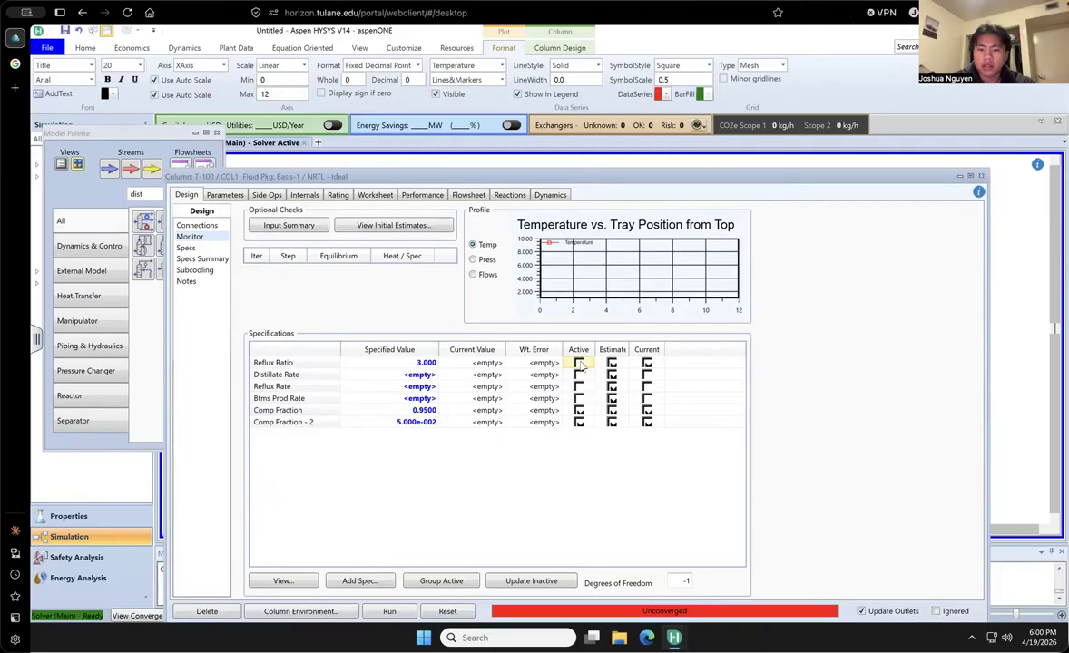
{"action": "left_click", "coordinate": [579, 363]}
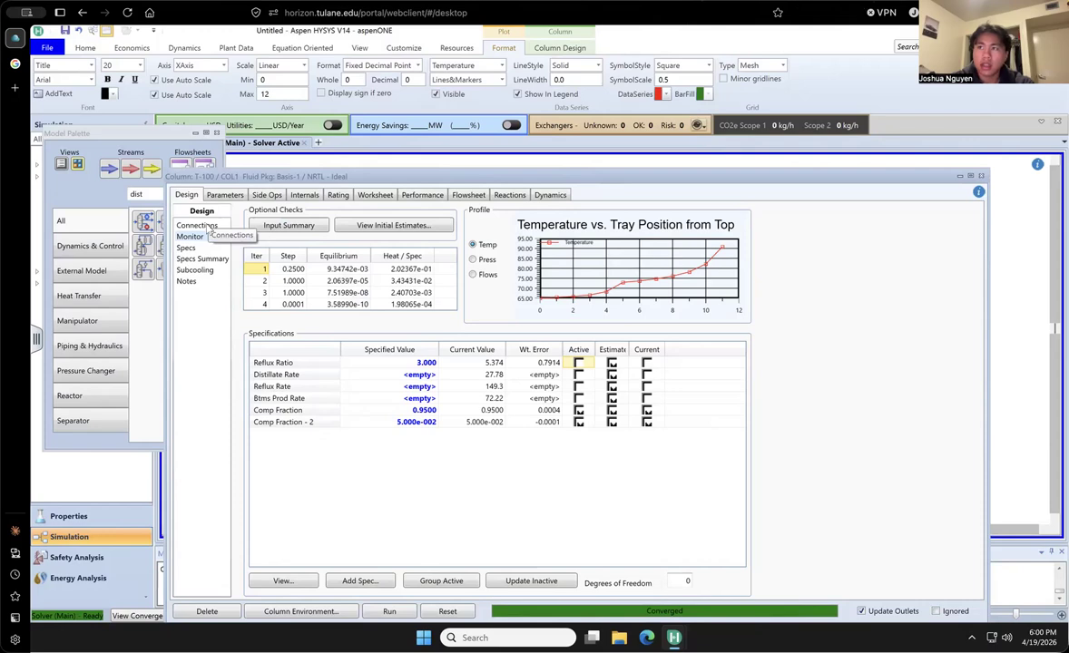
- Reactivate the Reflux Ratio specification and check the column's connections and tray details
{"action": "left_click", "coordinate": [579, 363]}
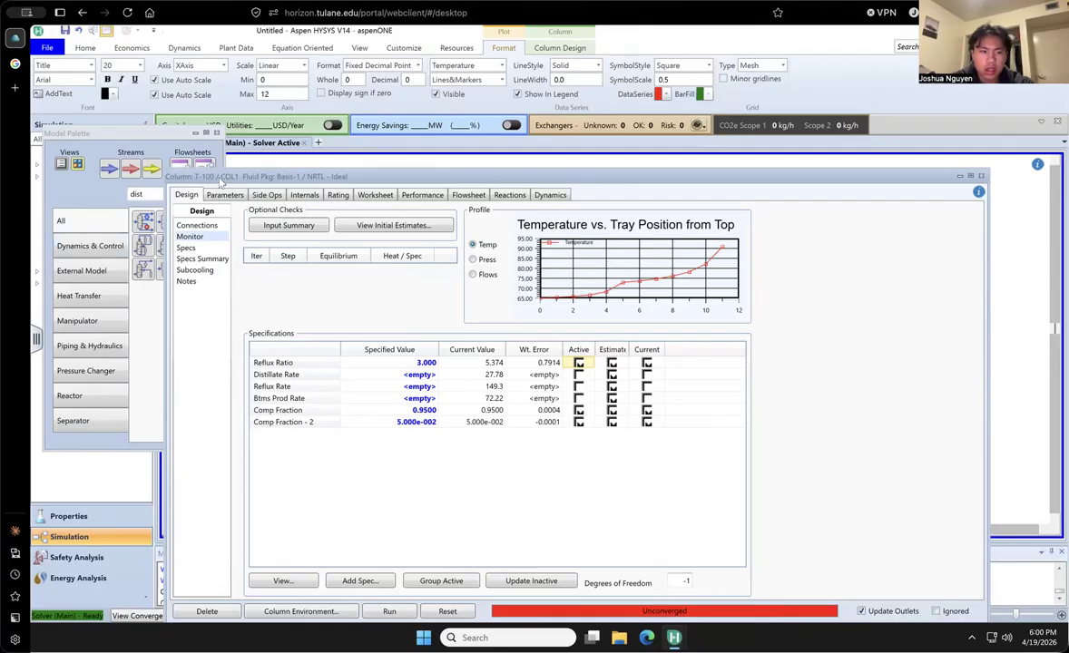
{"action": "left_click", "coordinate": [195, 226]}
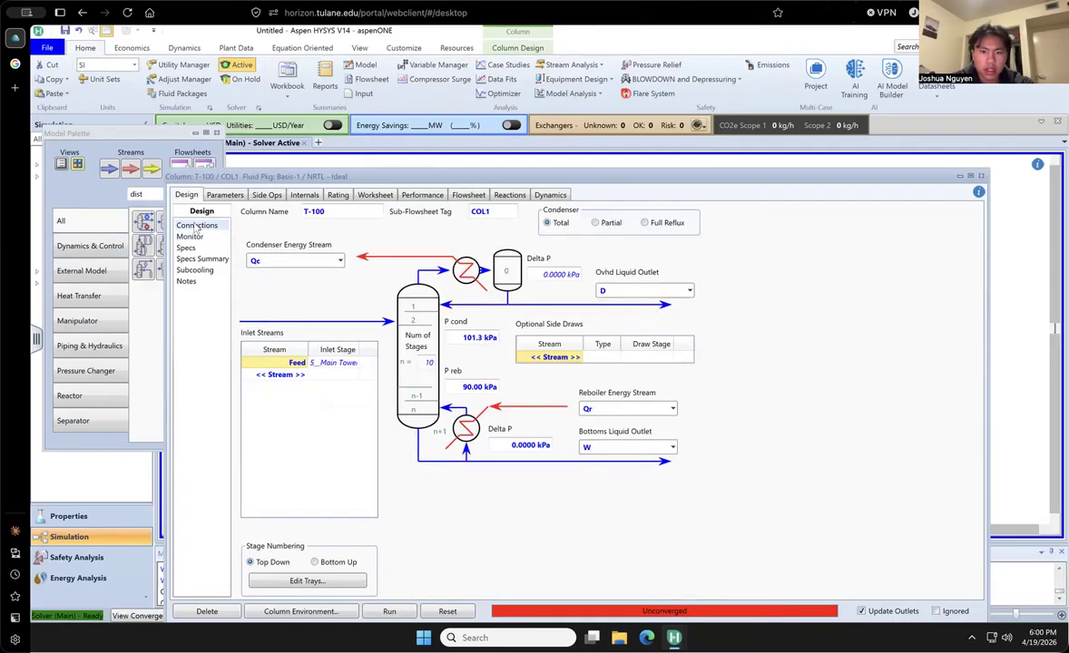
{"action": "left_click", "coordinate": [306, 581]}
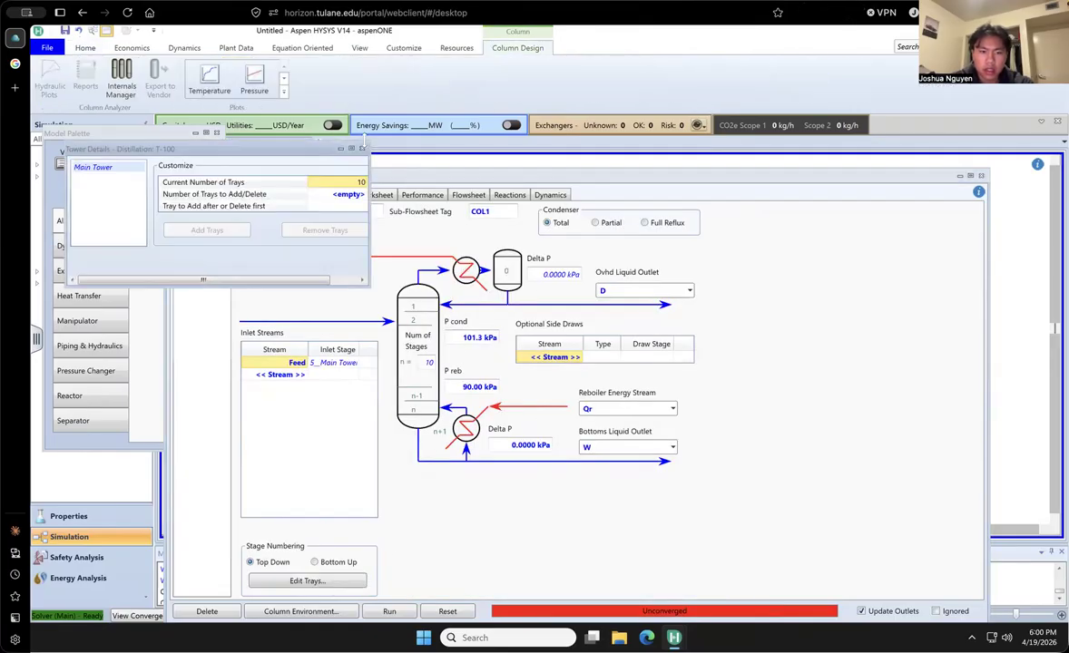
{"action": "left_click", "coordinate": [362, 148]}
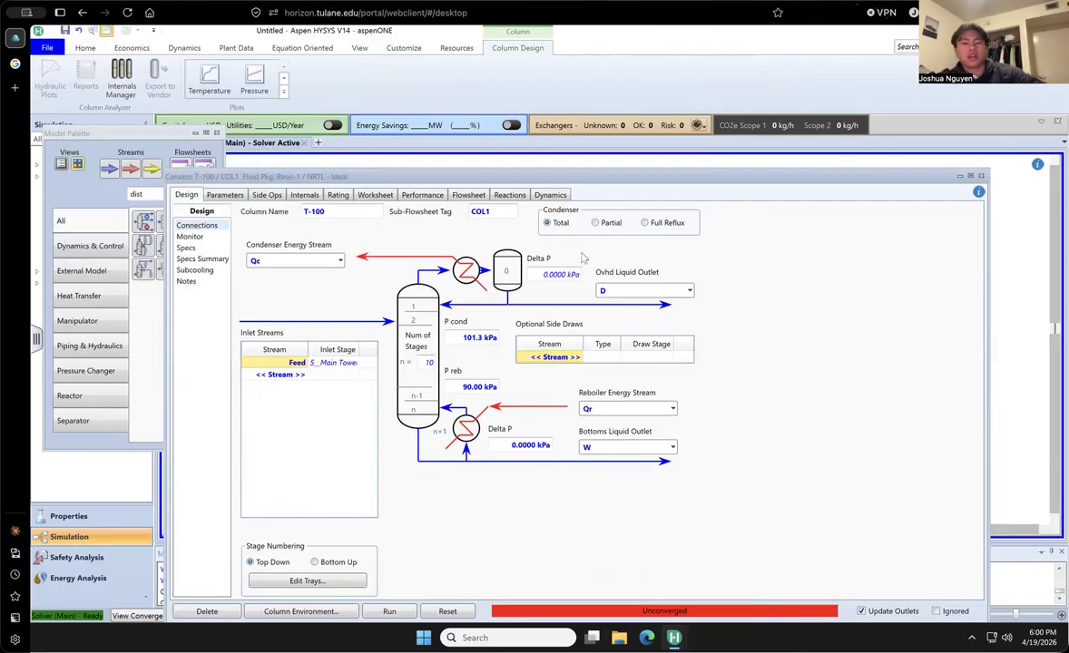
- Try to run the column with a Partial condenser, and set the condenser back to Total
{"action": "left_click", "coordinate": [597, 224]}
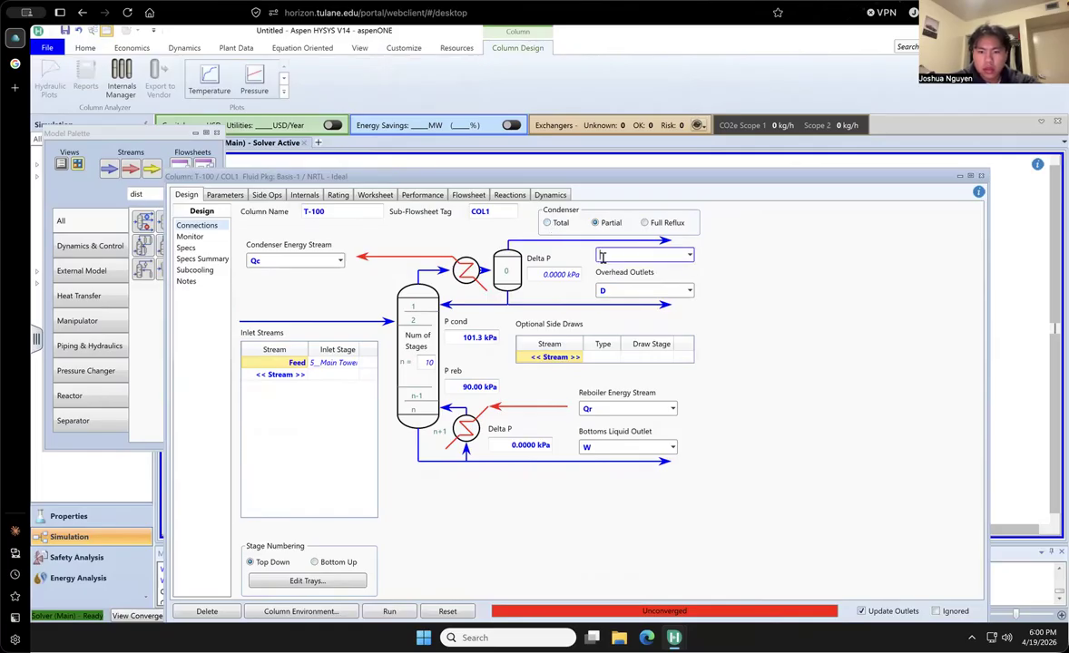
{"action": "left_click", "coordinate": [391, 614]}
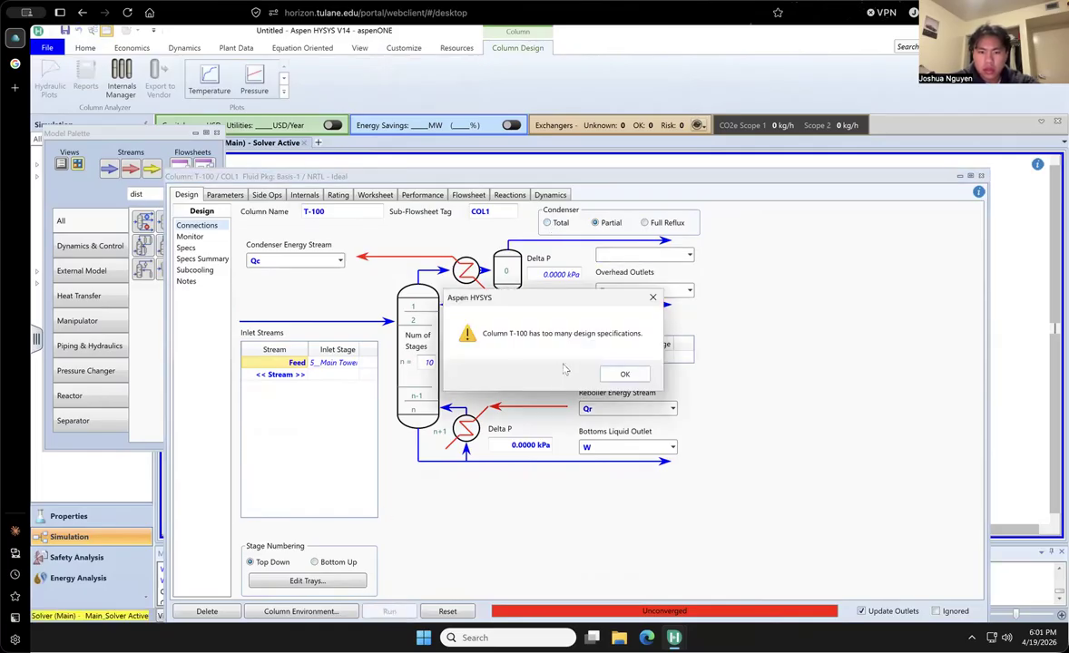
{"action": "left_click", "coordinate": [623, 375]}
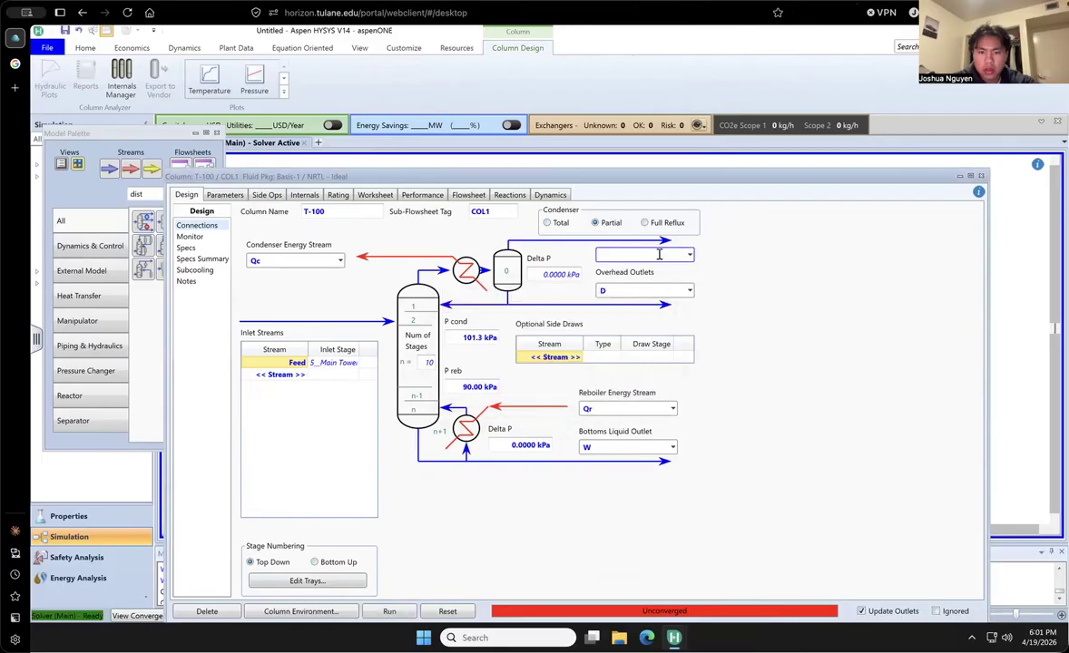
{"action": "left_click", "coordinate": [548, 225]}
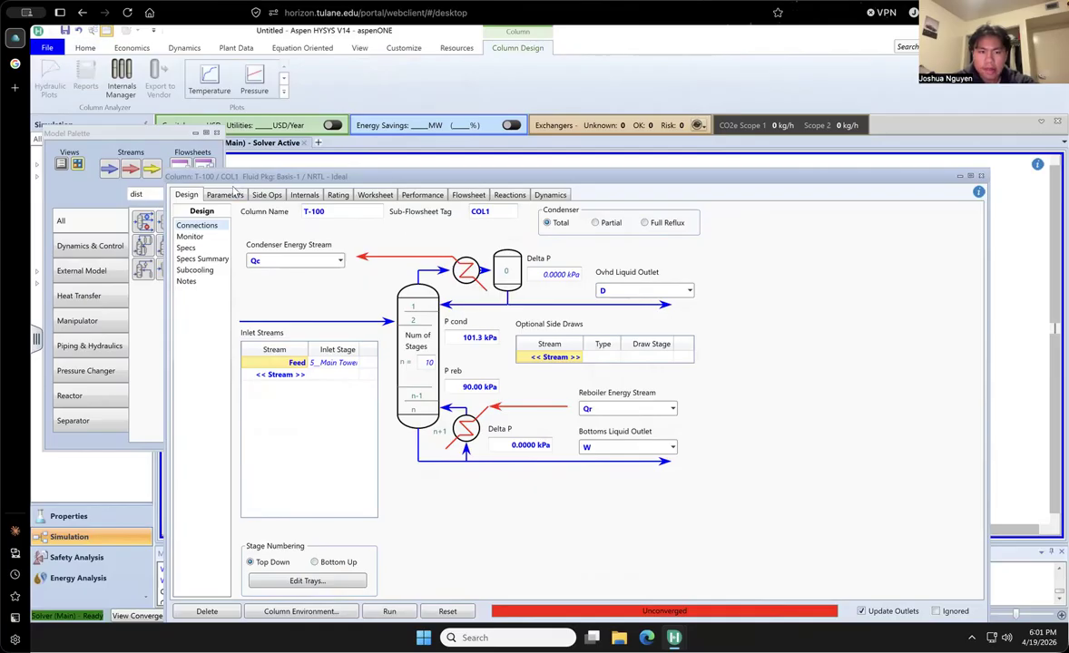
- Look over the column's steady state profiles and side operations, and return to the Monitor page
{"action": "left_click", "coordinate": [222, 195]}
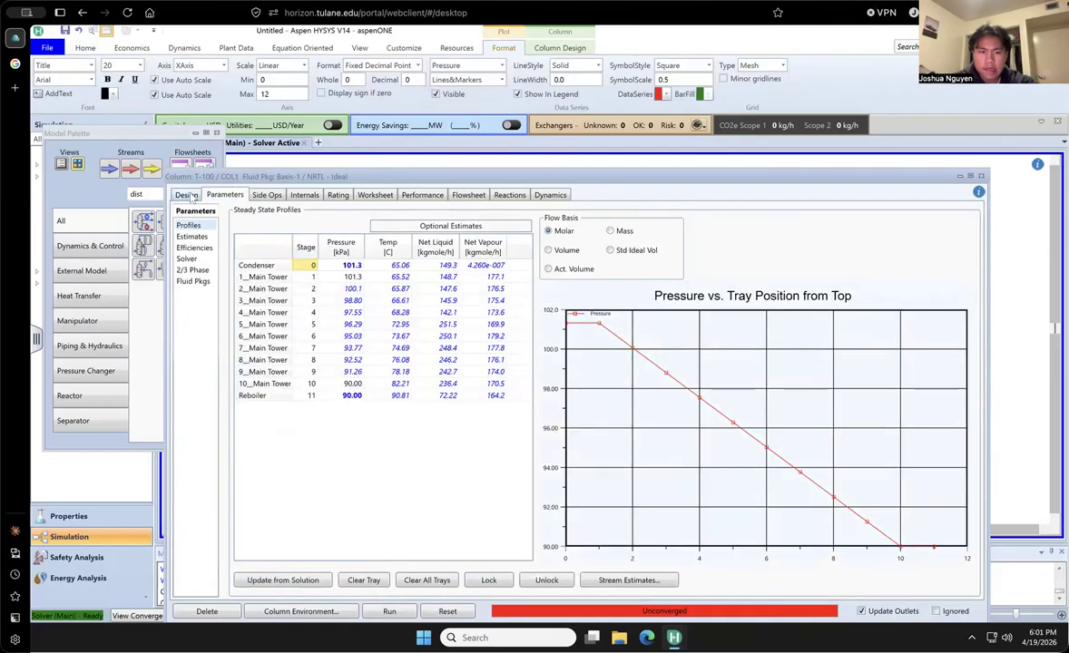
{"action": "left_click", "coordinate": [186, 195]}
{"action": "left_click", "coordinate": [269, 196]}
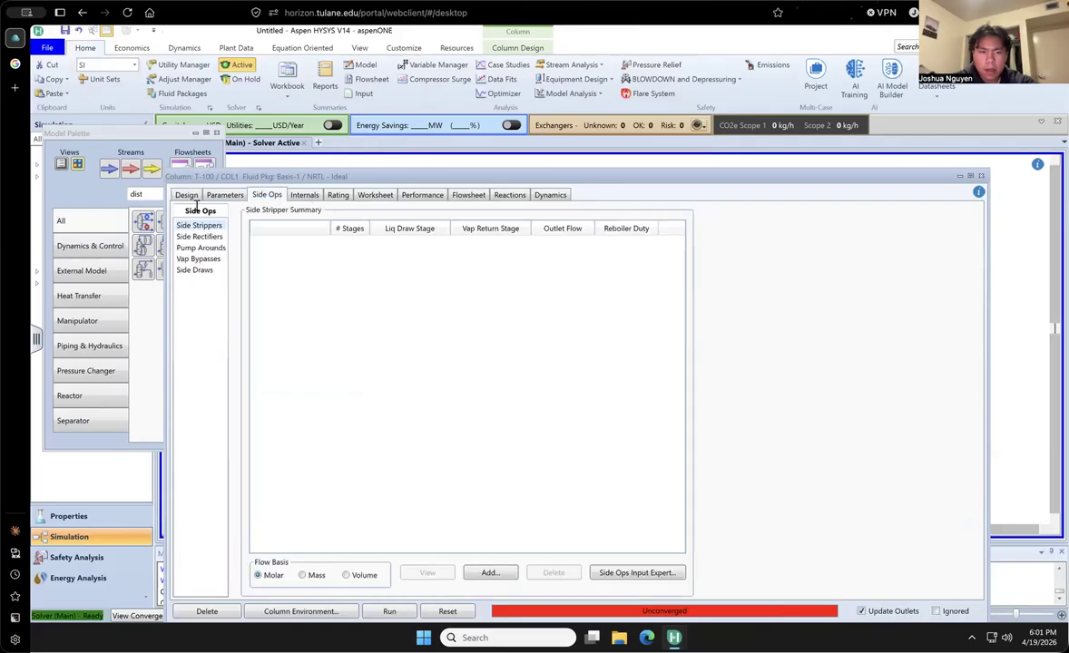
{"action": "left_click", "coordinate": [184, 196]}
{"action": "left_click", "coordinate": [192, 237]}
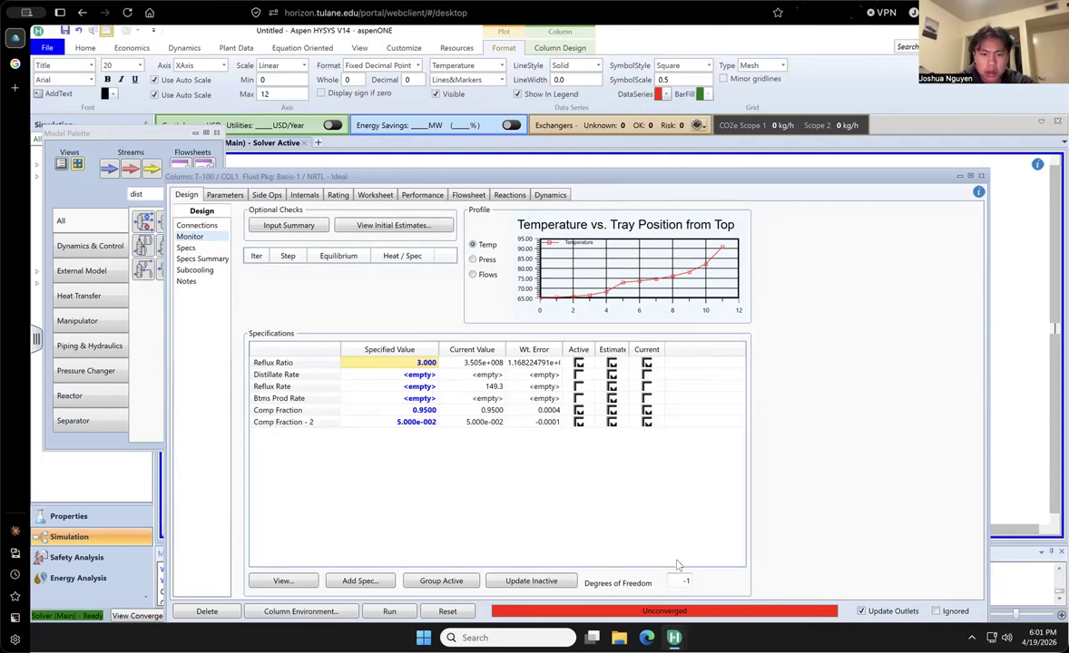
- Try to solve the column with Comp Fraction - 2 inactive, using the Reflux Ratio and Comp Fraction specifications
{"action": "left_click", "coordinate": [578, 423]}
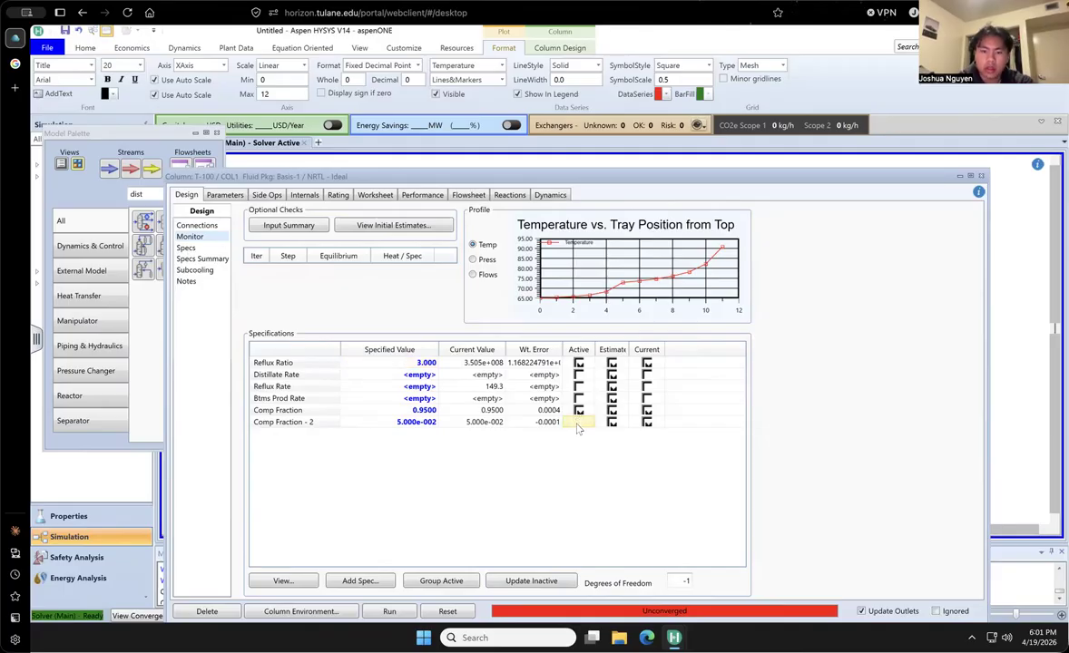
{"action": "left_click", "coordinate": [381, 612]}
{"action": "left_click", "coordinate": [380, 613]}
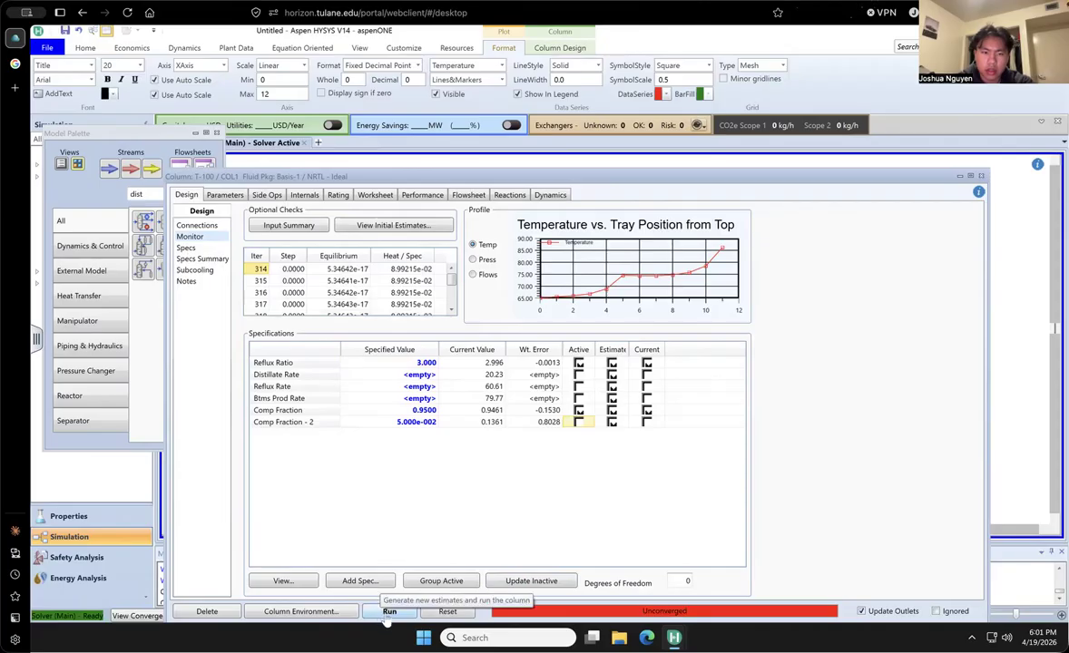
{"action": "left_click", "coordinate": [389, 613]}
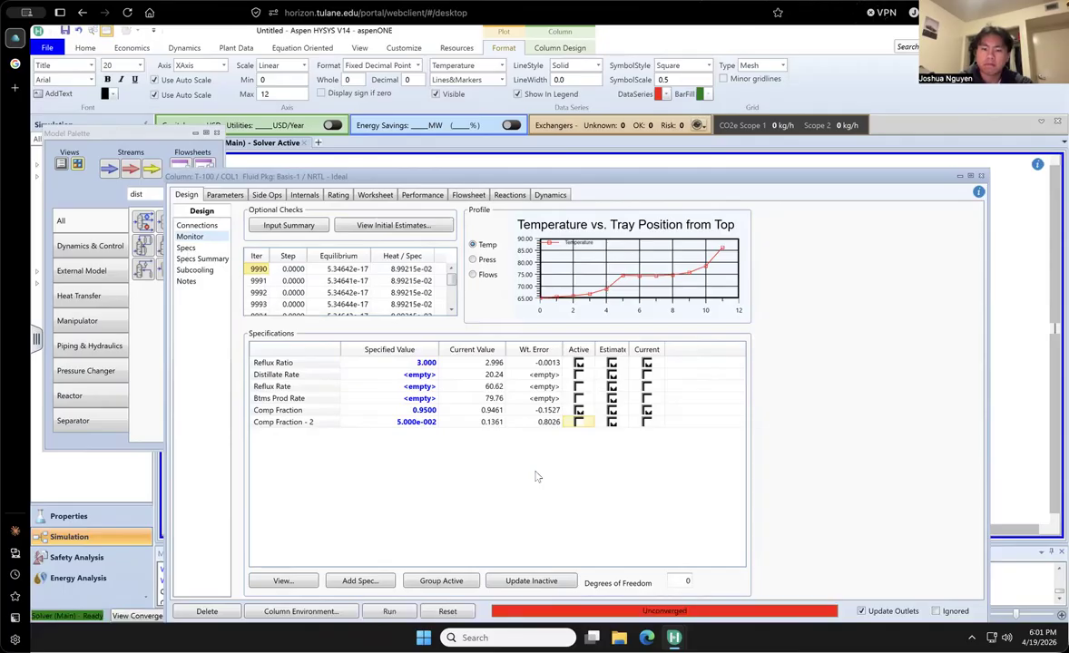
- Reactivate Comp Fraction - 2 and deactivate Reflux Ratio, so that only the two component fraction specifications drive the column
{"action": "left_click", "coordinate": [579, 422]}
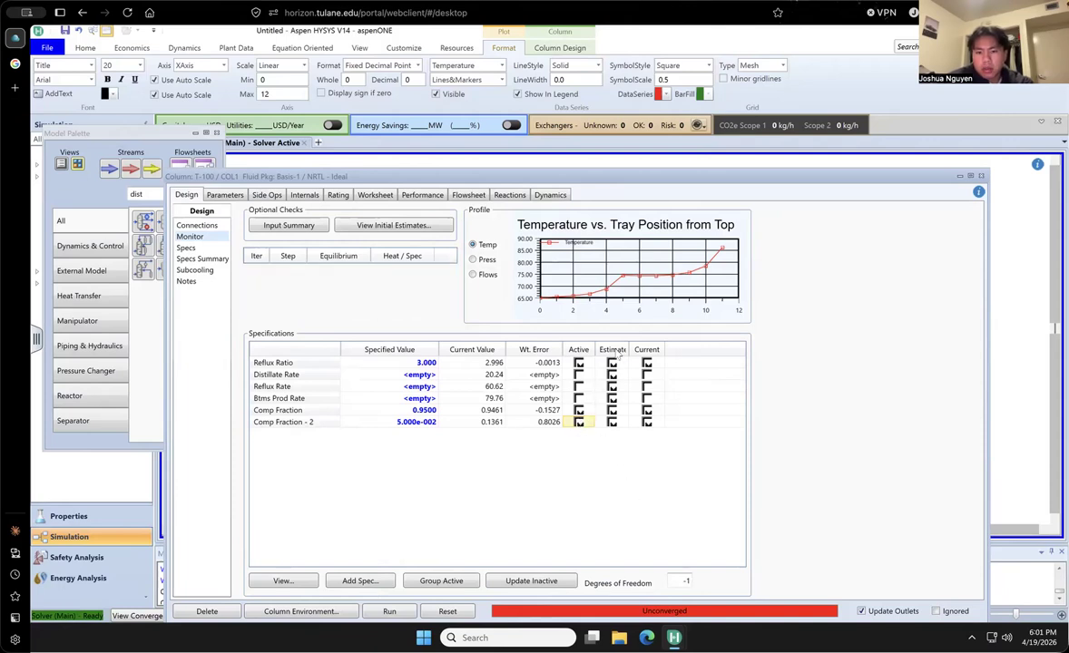
{"action": "left_click", "coordinate": [579, 363]}
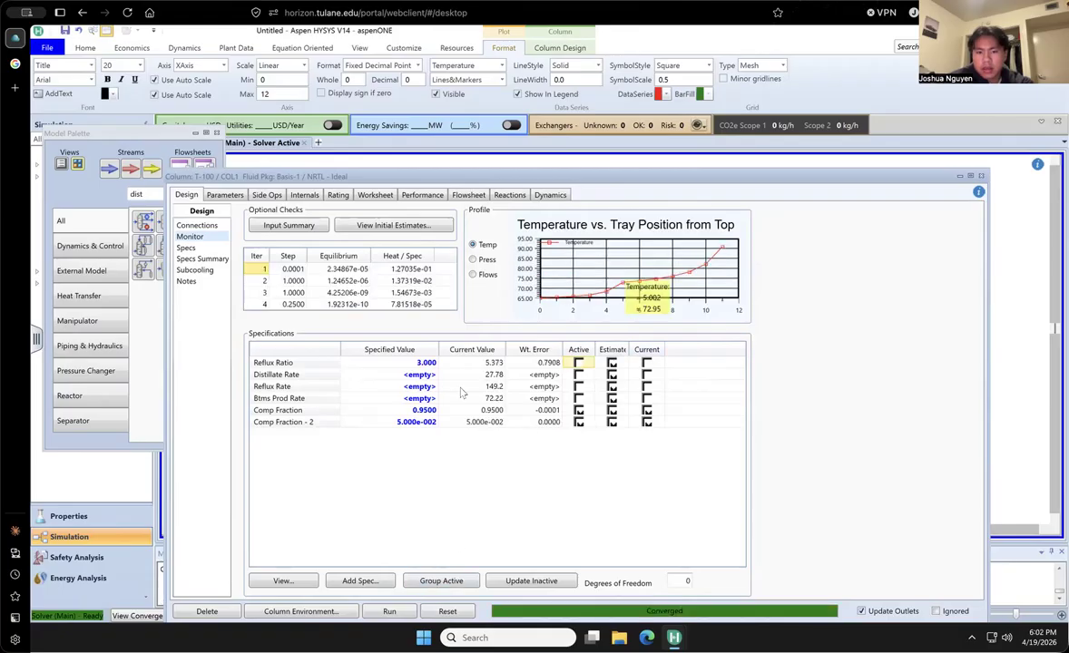
- Examine the compositions and physical properties of the Feed, D and W streams in the column worksheet
{"action": "left_click", "coordinate": [372, 195]}
{"action": "left_click", "coordinate": [195, 249]}
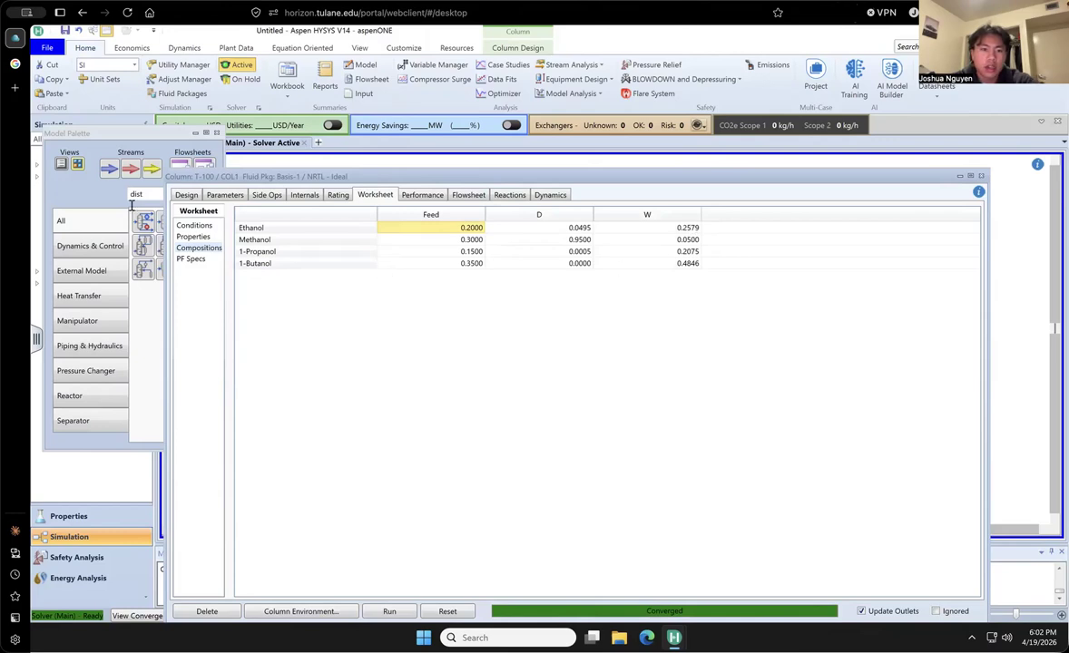
{"action": "left_click", "coordinate": [196, 236]}
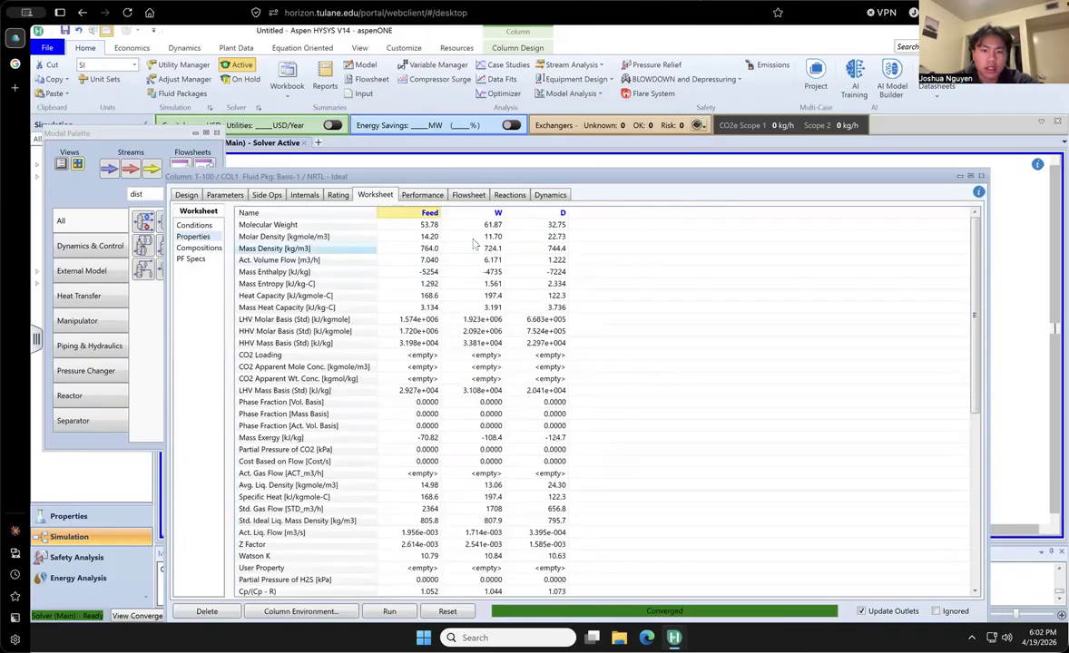
{"action": "mouse_move", "coordinate": [550, 245]}
{"action": "mouse_move", "coordinate": [487, 243]}
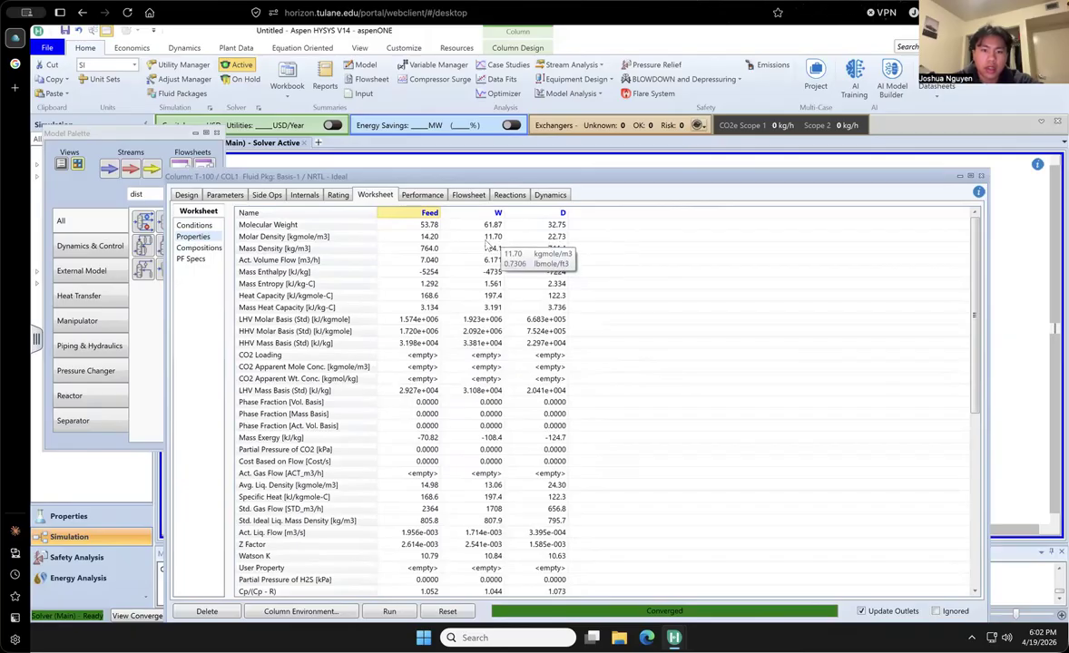
{"action": "mouse_move", "coordinate": [488, 266]}
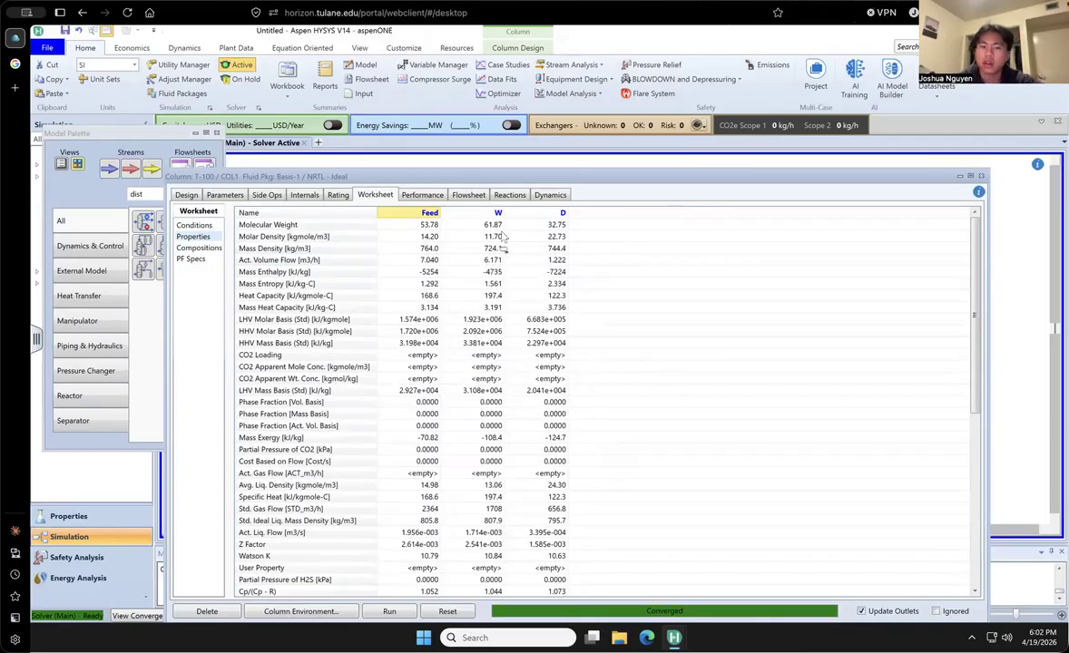
{"action": "mouse_move", "coordinate": [525, 258]}
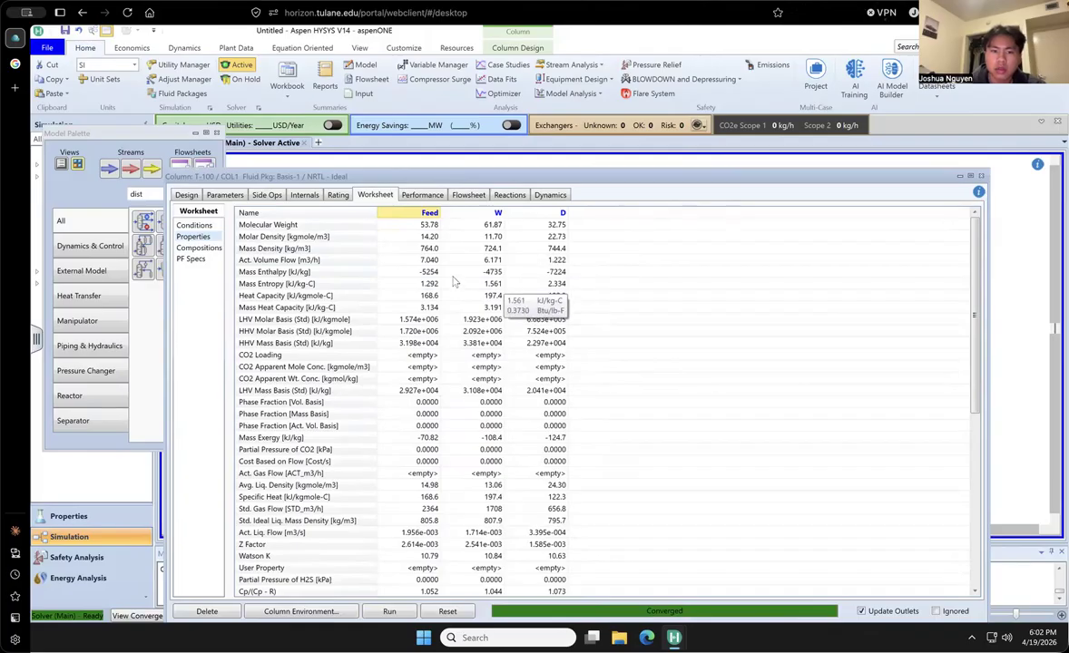
{"action": "mouse_move", "coordinate": [444, 261]}
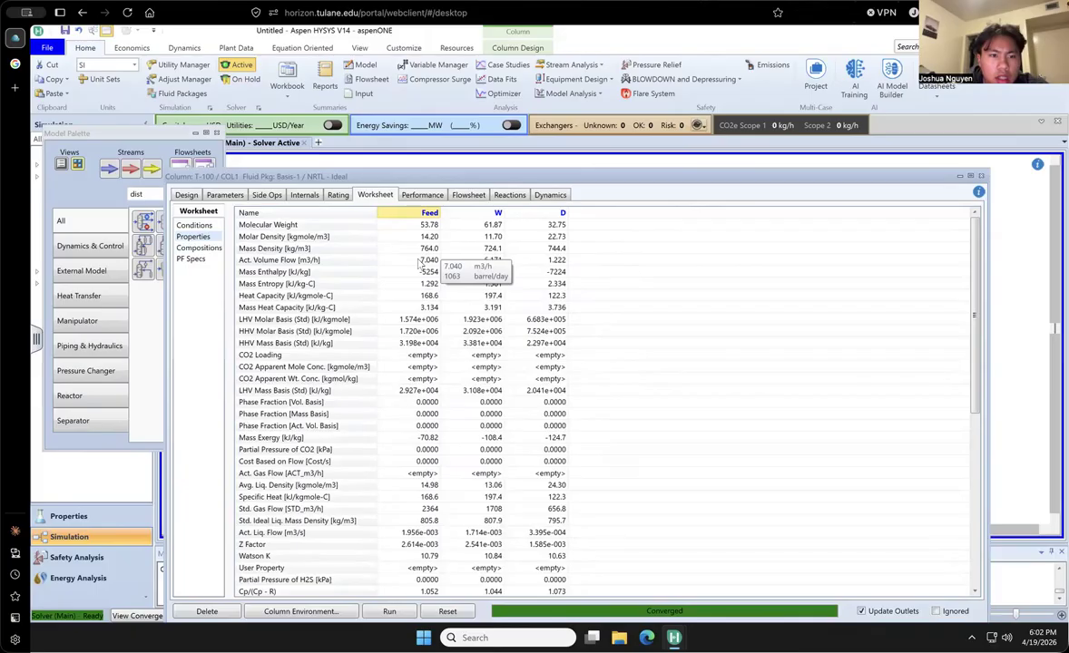
- Review the stream conditions alongside the properties and compositions, and return to the column's Monitor page
{"action": "left_click", "coordinate": [192, 226]}
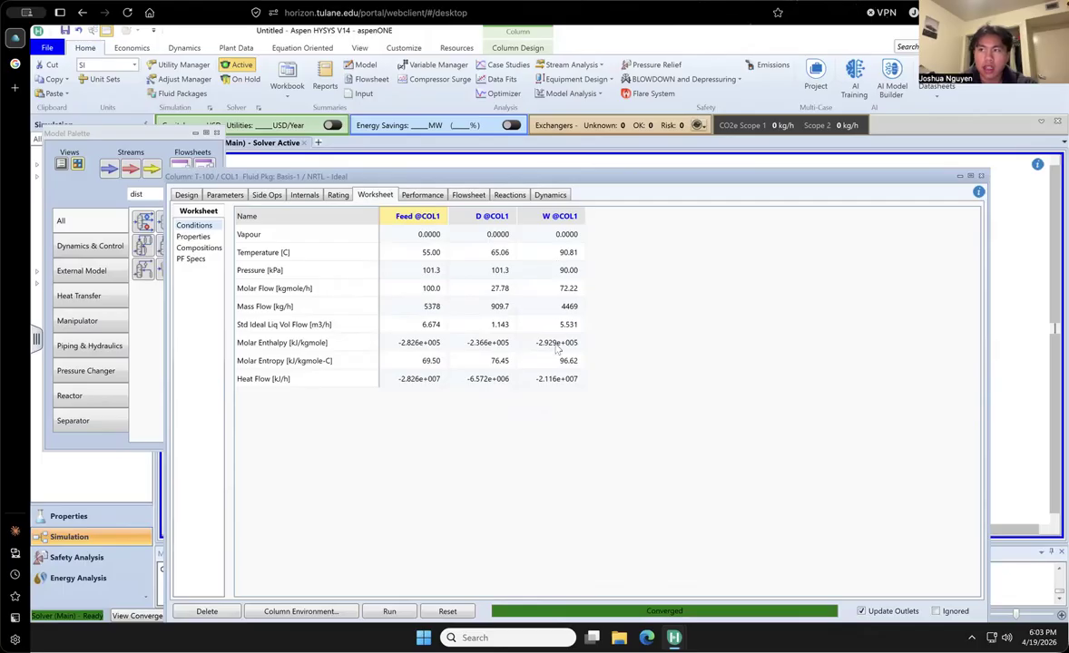
{"action": "left_click", "coordinate": [191, 238]}
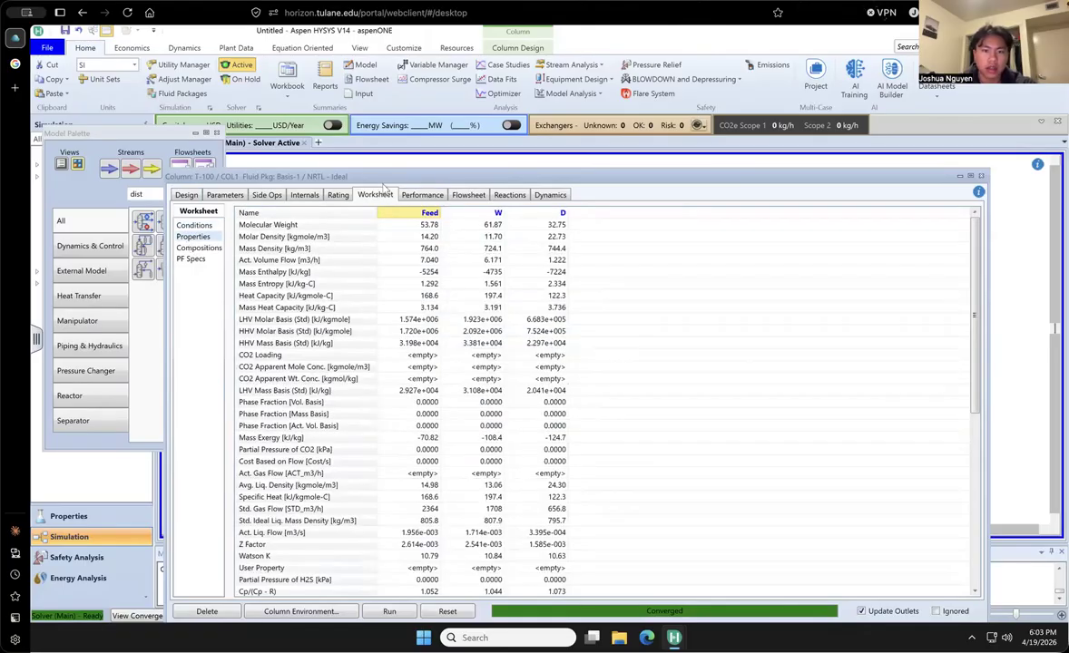
{"action": "left_click", "coordinate": [198, 248]}
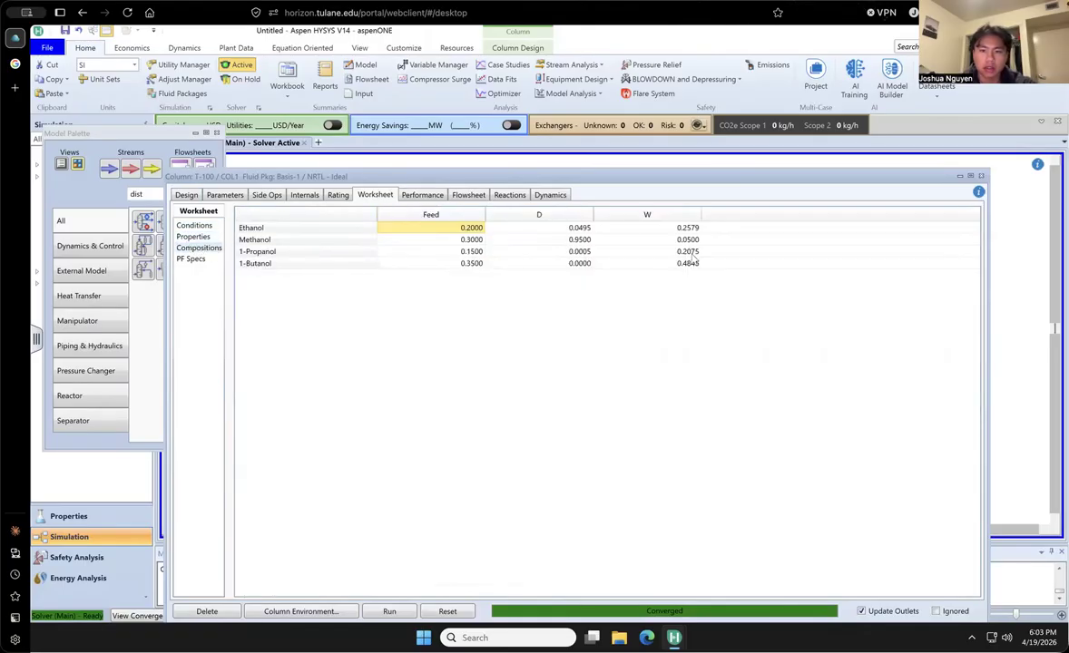
{"action": "left_click", "coordinate": [185, 195]}
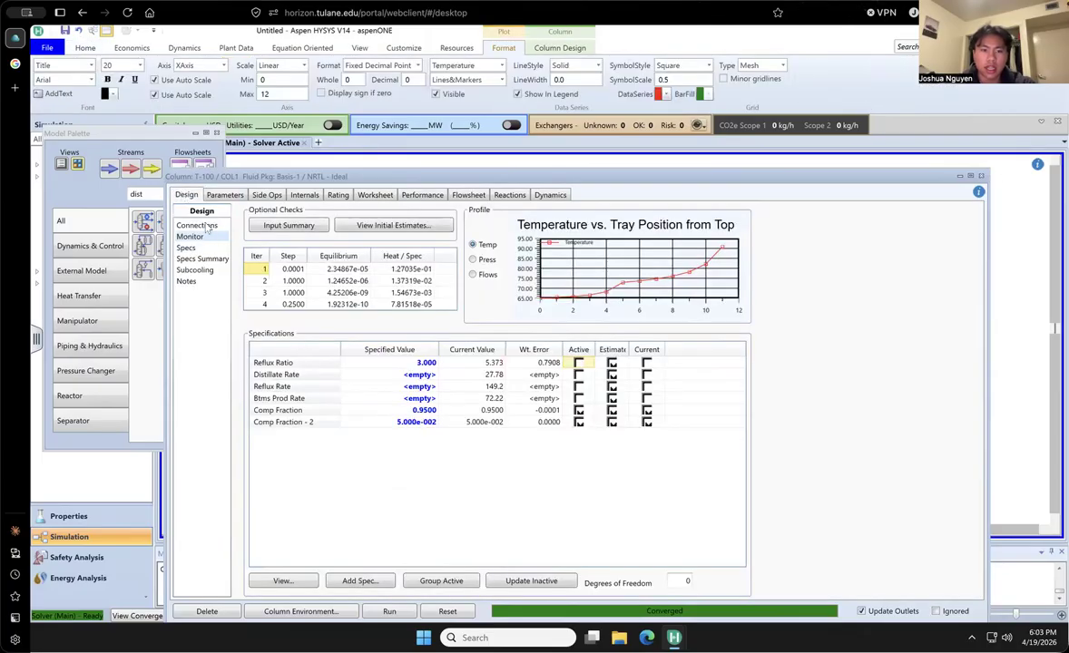
- Review the column's connections, monitored specifications, parameters and side operations
{"action": "left_click", "coordinate": [203, 226]}
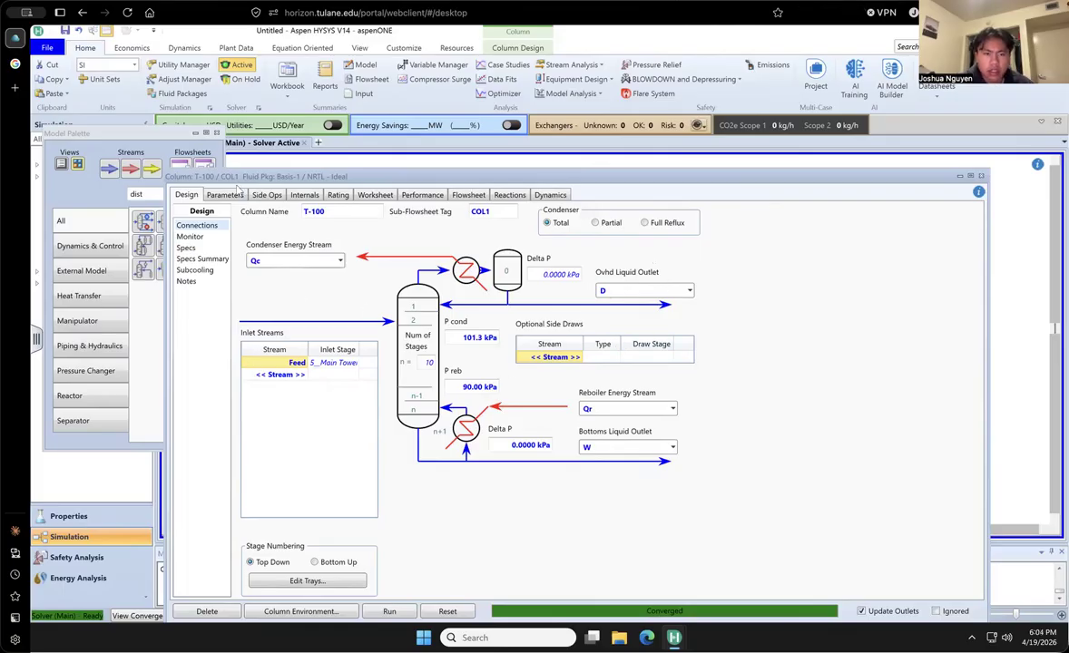
{"action": "left_click", "coordinate": [186, 237]}
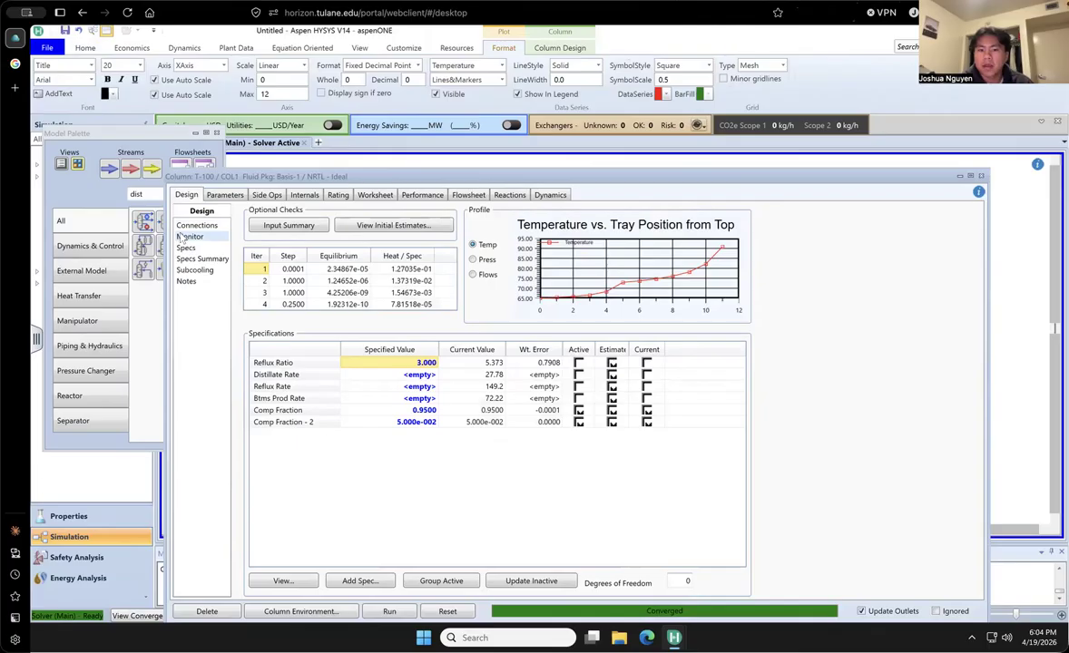
{"action": "left_click", "coordinate": [224, 196]}
{"action": "left_click", "coordinate": [185, 195]}
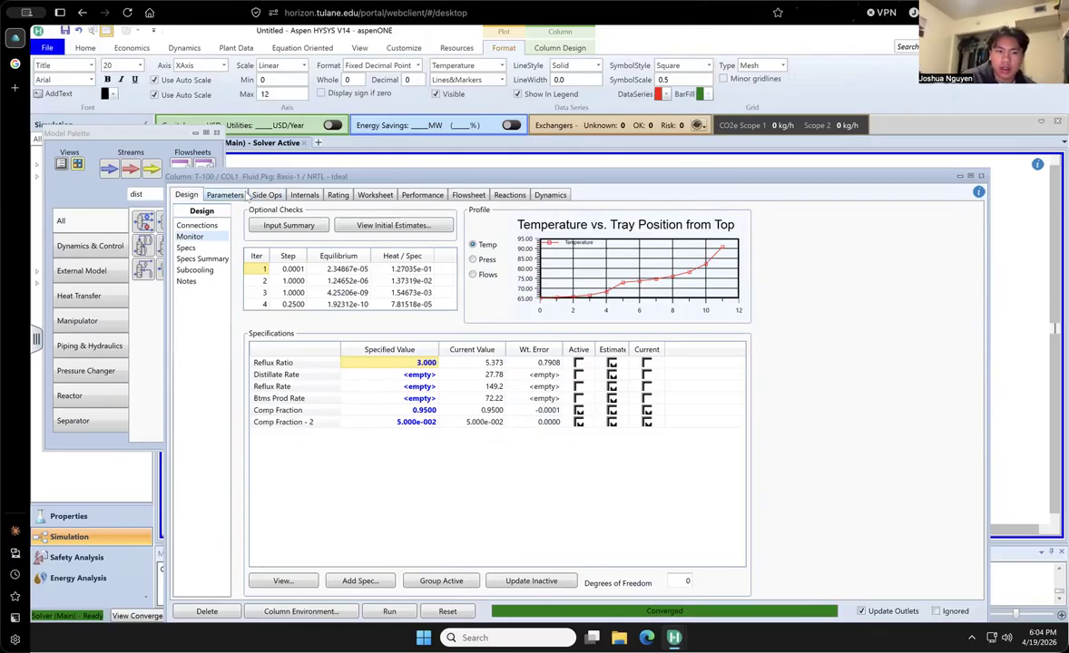
{"action": "left_click", "coordinate": [229, 195]}
{"action": "left_click", "coordinate": [267, 194]}
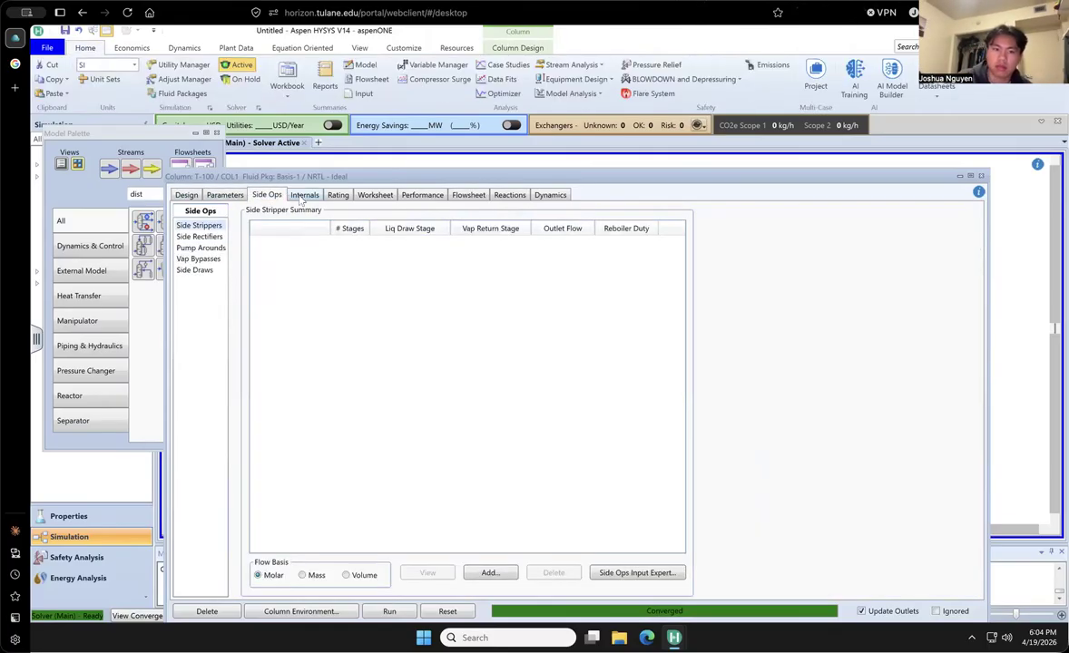
{"action": "left_click", "coordinate": [186, 195]}
- Set the column's number of stages to 9 and return to the Monitor page
{"action": "left_click", "coordinate": [196, 225]}
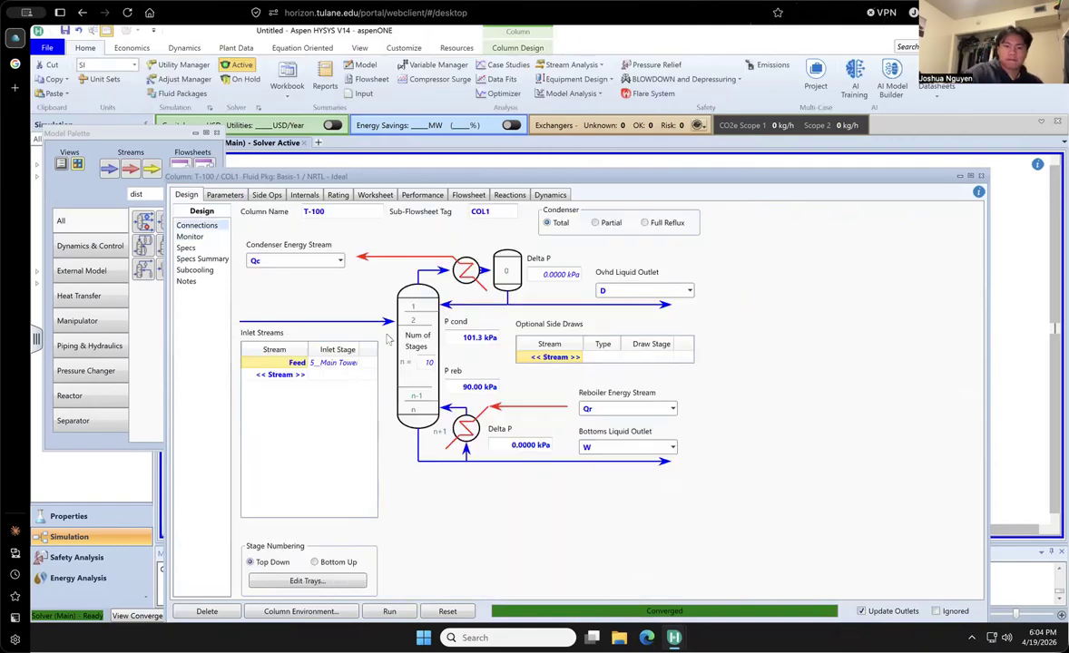
{"action": "left_click", "coordinate": [425, 361]}
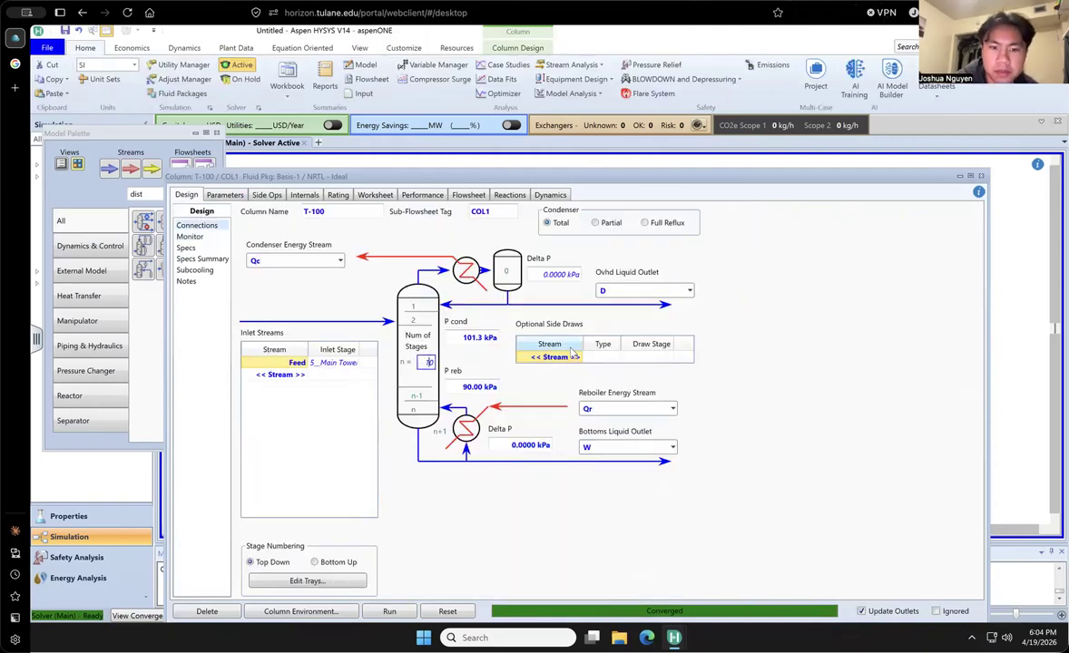
{"action": "key", "text": "Return"}
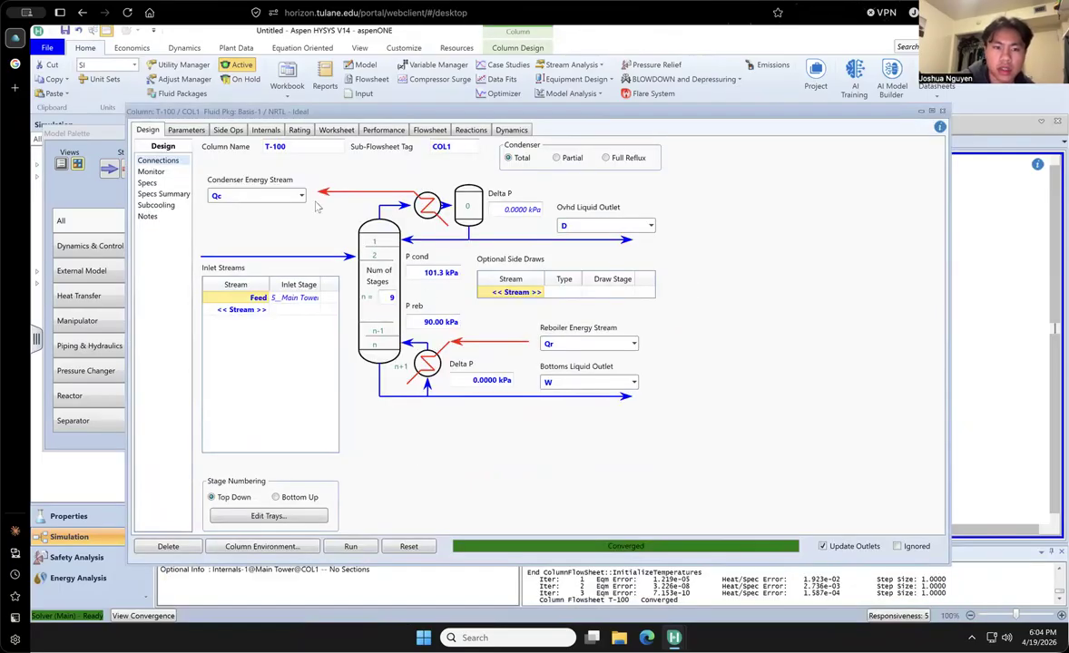
{"action": "left_click", "coordinate": [151, 172]}
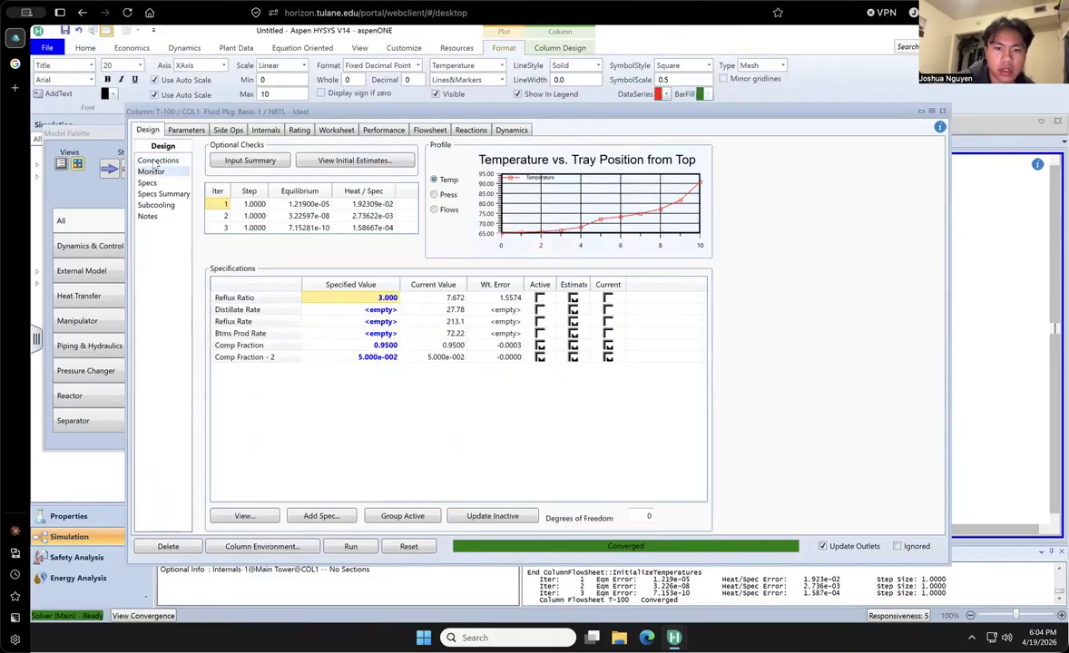
- Try to run the column with Reflux Ratio active alongside both component fraction specifications, and close the column window
{"action": "left_click", "coordinate": [540, 298]}
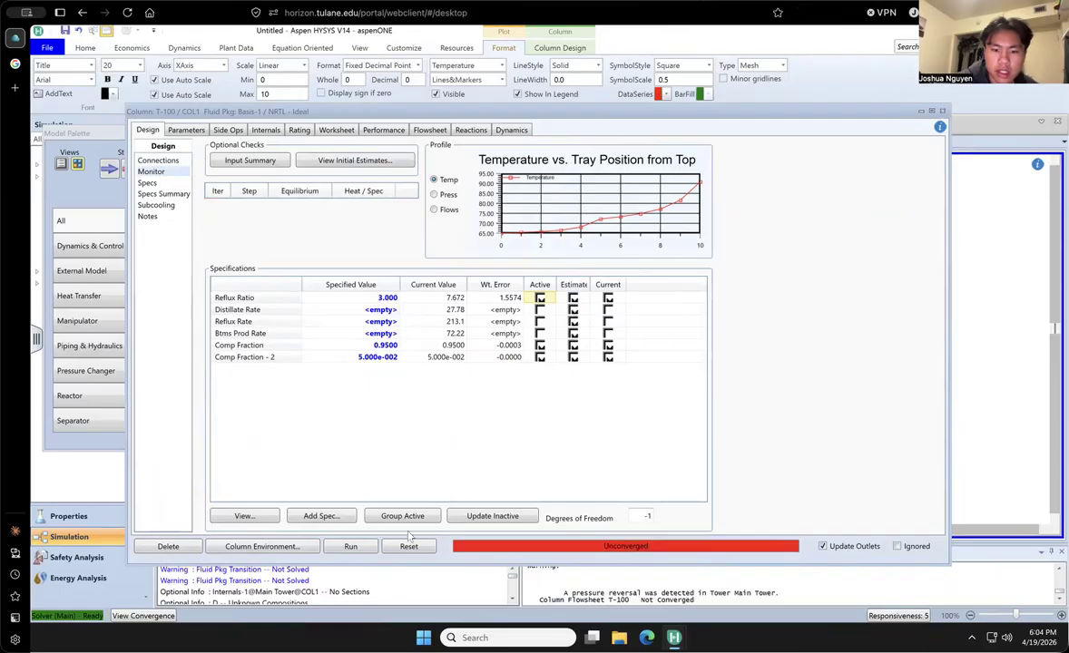
{"action": "left_click", "coordinate": [350, 547]}
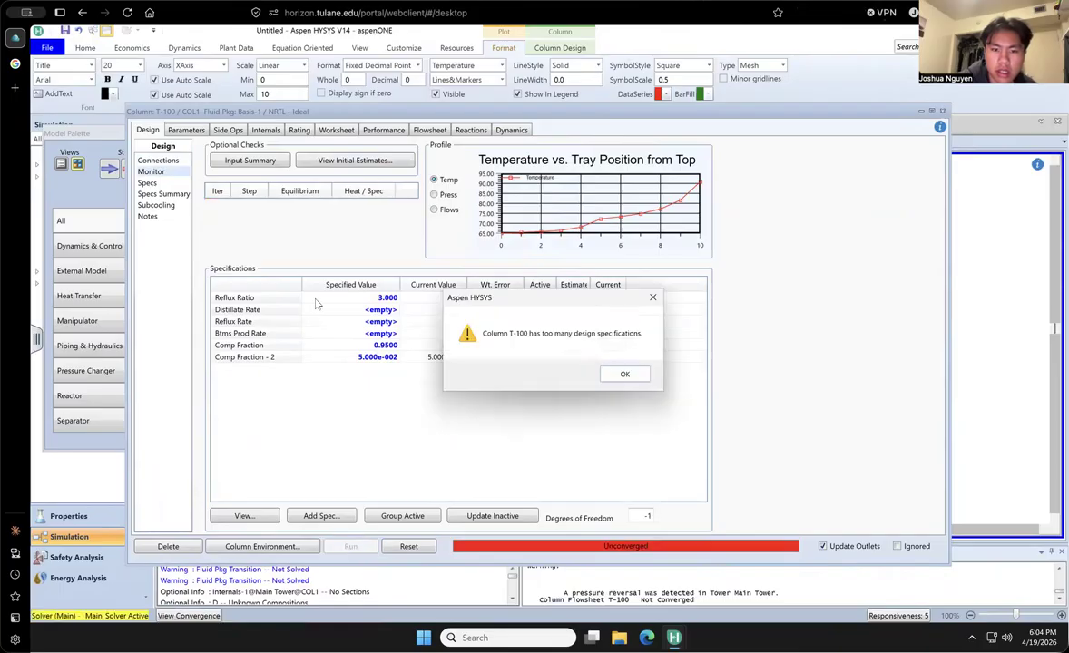
{"action": "left_click", "coordinate": [624, 376]}
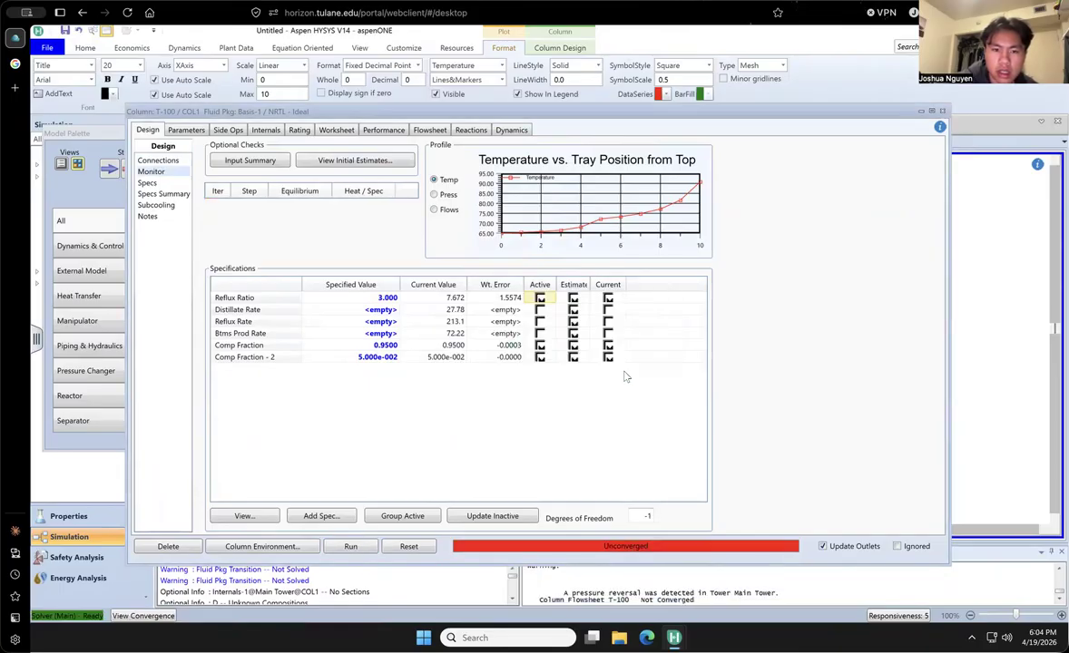
{"action": "left_click", "coordinate": [943, 112]}
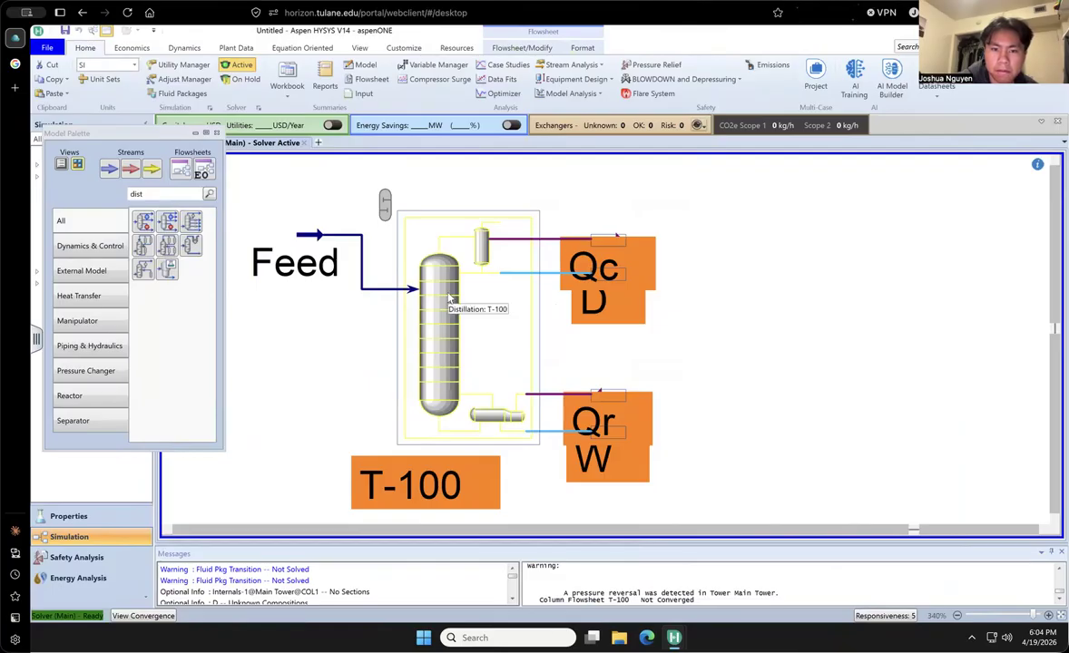
- Reopen column T-100 and look through its specs summary, parameter profiles, internals, rating, worksheet, performance, flowsheet, reactions and dynamics
{"action": "double_click", "coordinate": [423, 312]}
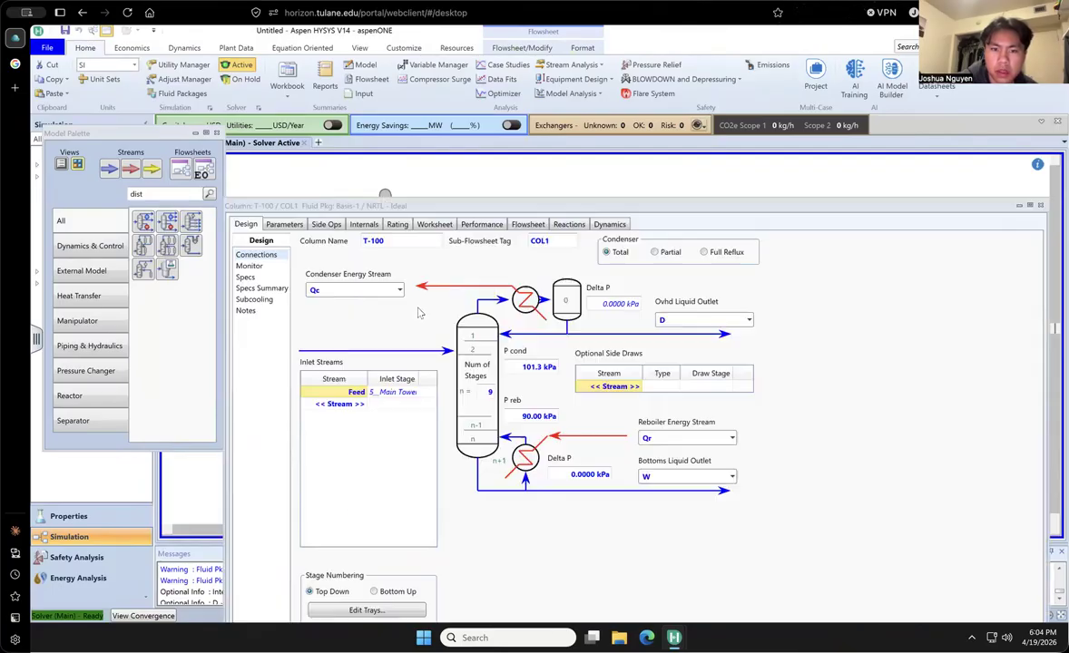
{"action": "left_click_drag", "start_coordinate": [690, 201], "coordinate": [650, 66]}
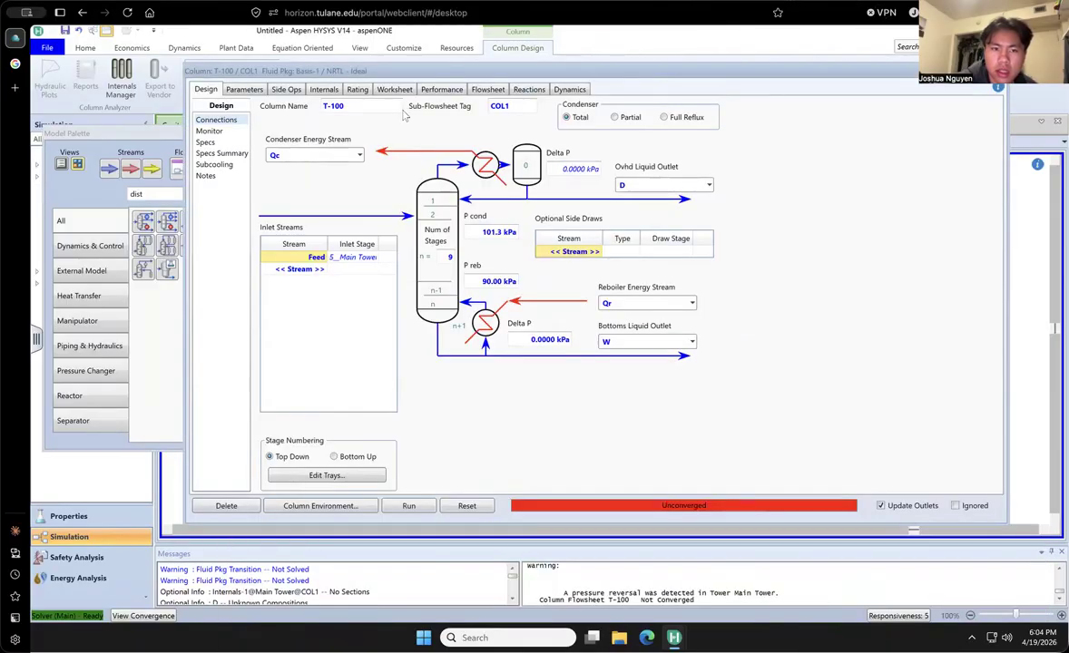
{"action": "left_click", "coordinate": [218, 154]}
{"action": "left_click", "coordinate": [209, 120]}
{"action": "left_click", "coordinate": [242, 90]}
{"action": "left_click", "coordinate": [243, 90]}
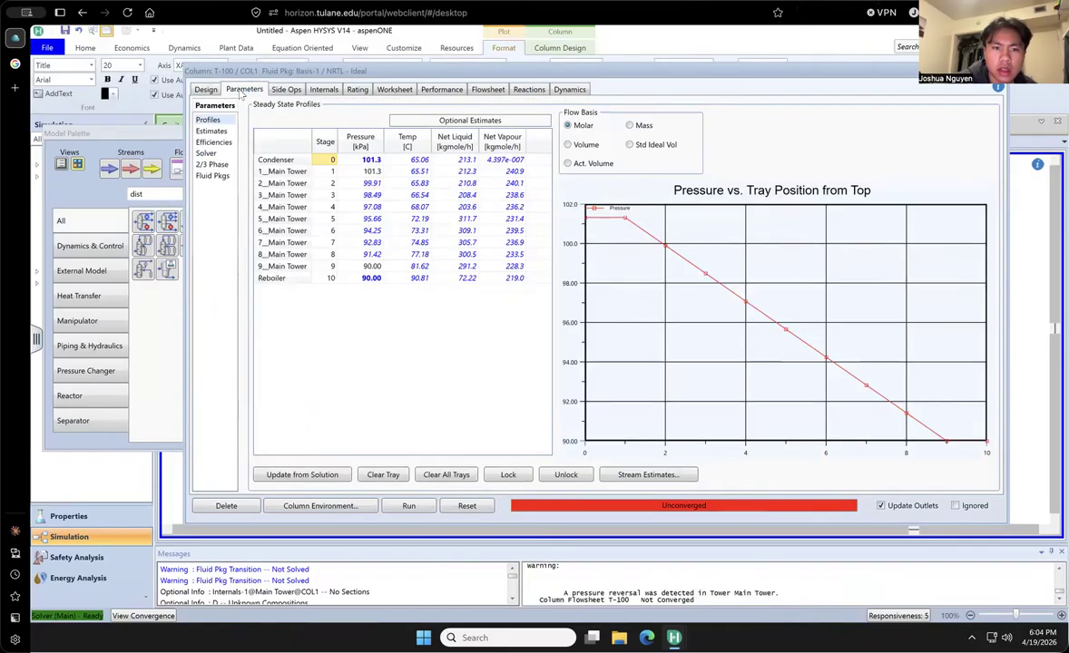
{"action": "left_click", "coordinate": [300, 89]}
{"action": "left_click", "coordinate": [324, 89]}
{"action": "left_click", "coordinate": [357, 89]}
{"action": "left_click", "coordinate": [393, 90]}
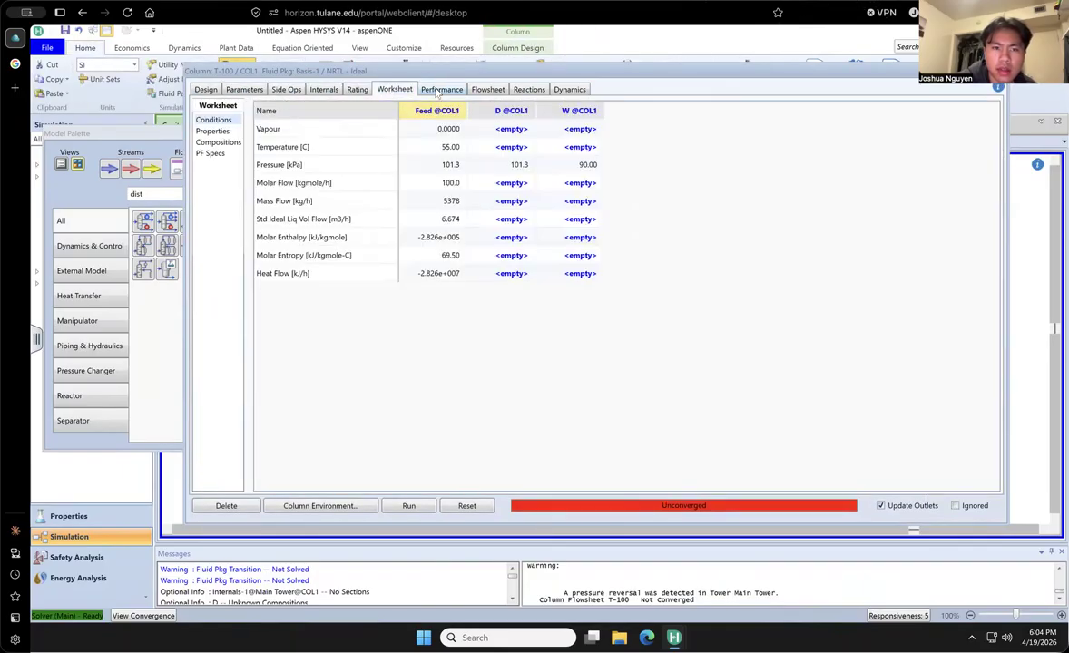
{"action": "left_click", "coordinate": [440, 89]}
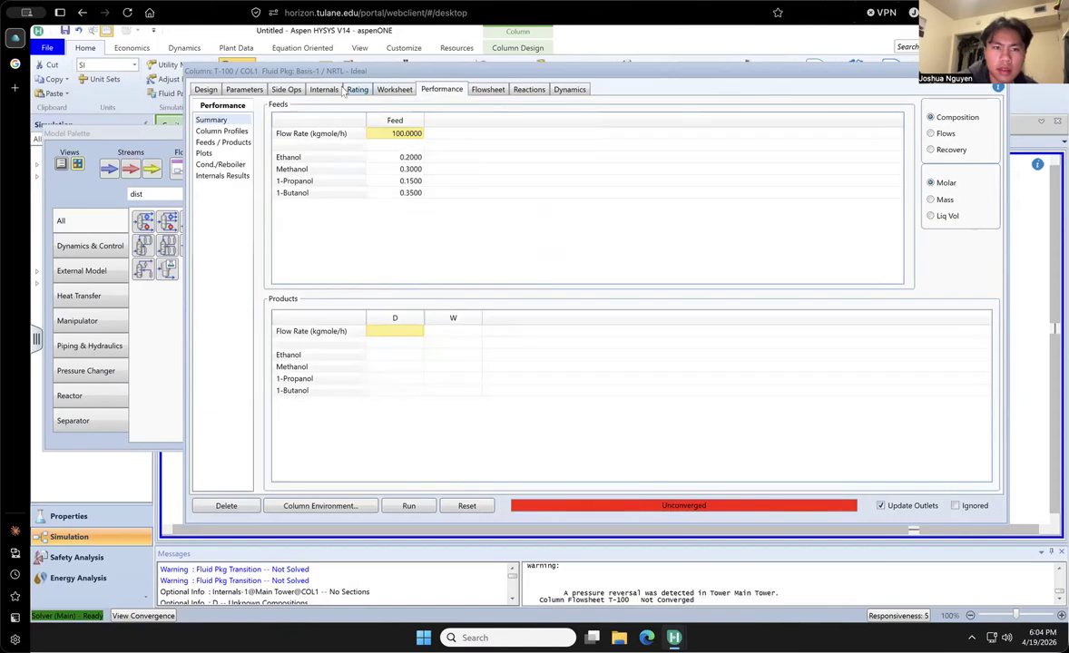
{"action": "left_click", "coordinate": [488, 89]}
{"action": "left_click", "coordinate": [530, 89]}
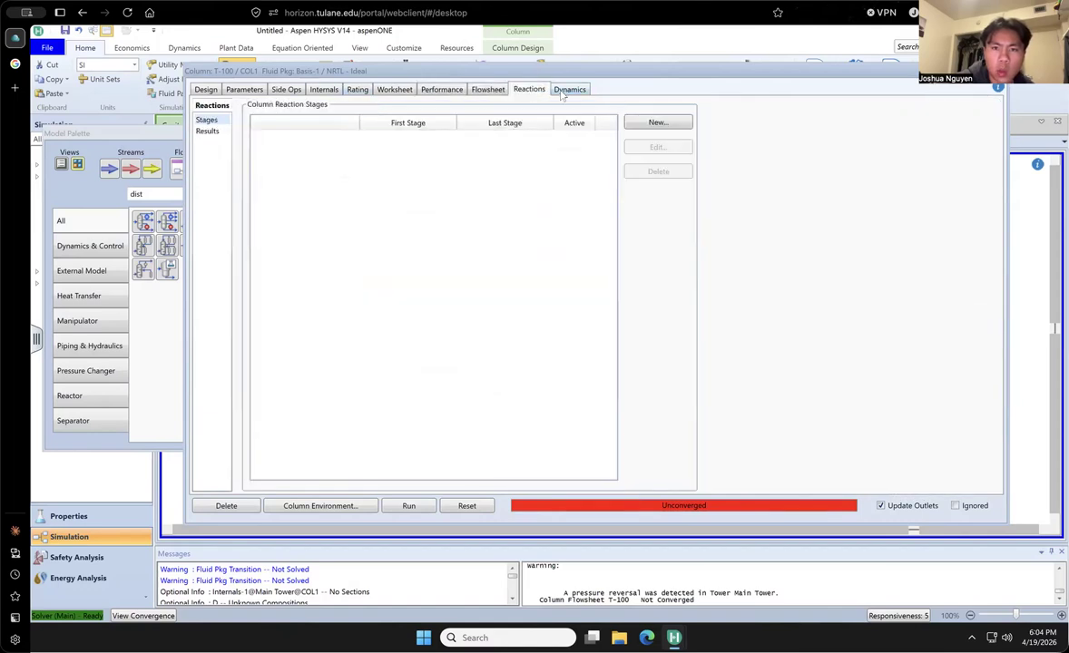
{"action": "left_click", "coordinate": [570, 89]}
- Recheck the column's rating, internals, side operations and parameter profiles, and close the column window
{"action": "left_click_drag", "start_coordinate": [623, 75], "coordinate": [598, 168]}
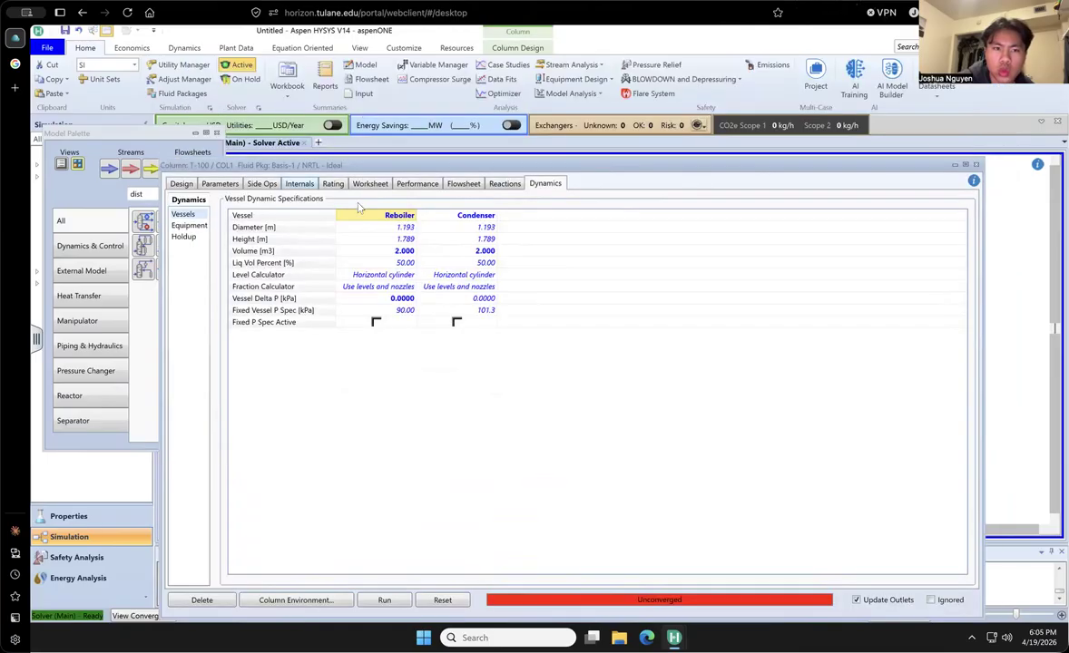
{"action": "left_click", "coordinate": [333, 184]}
{"action": "left_click", "coordinate": [299, 184]}
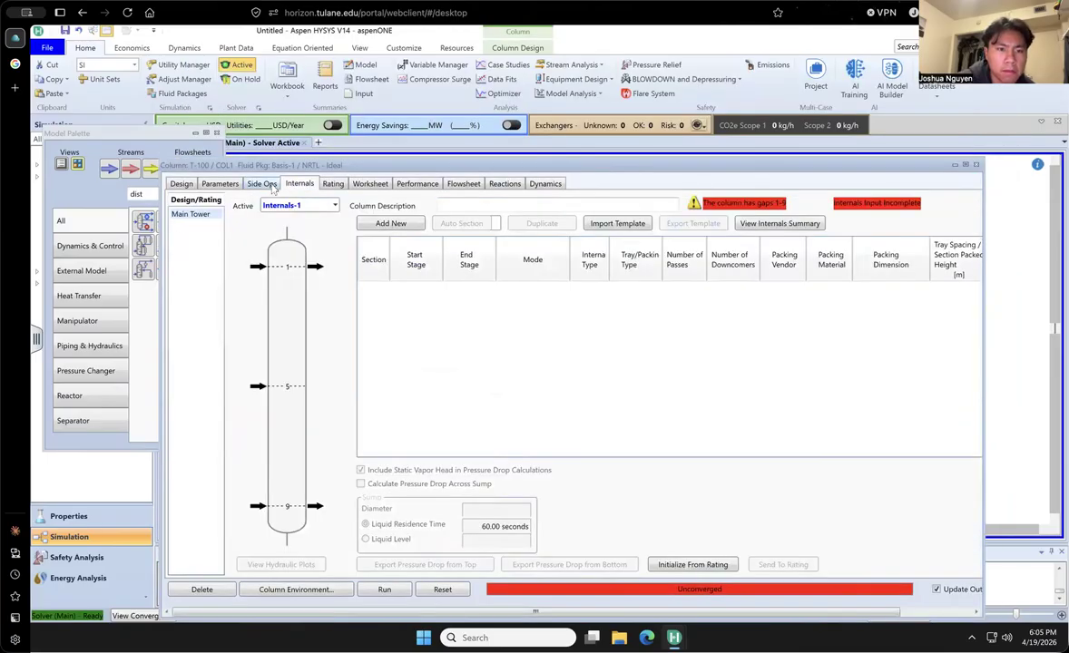
{"action": "left_click", "coordinate": [264, 184]}
{"action": "left_click", "coordinate": [221, 184]}
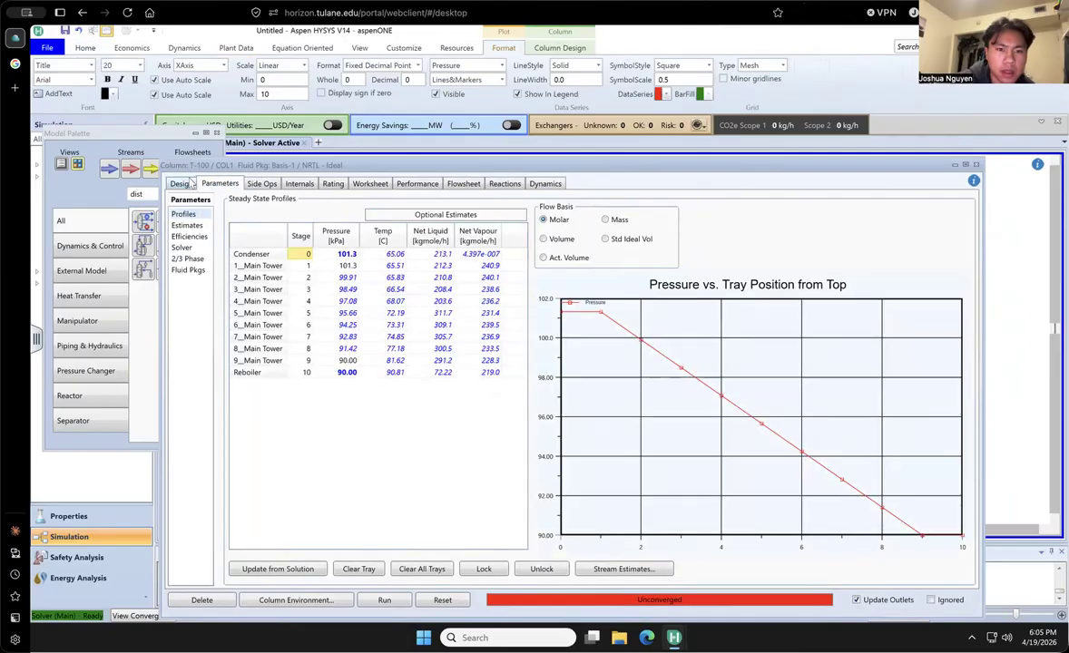
{"action": "left_click", "coordinate": [187, 183]}
{"action": "left_click", "coordinate": [976, 167]}
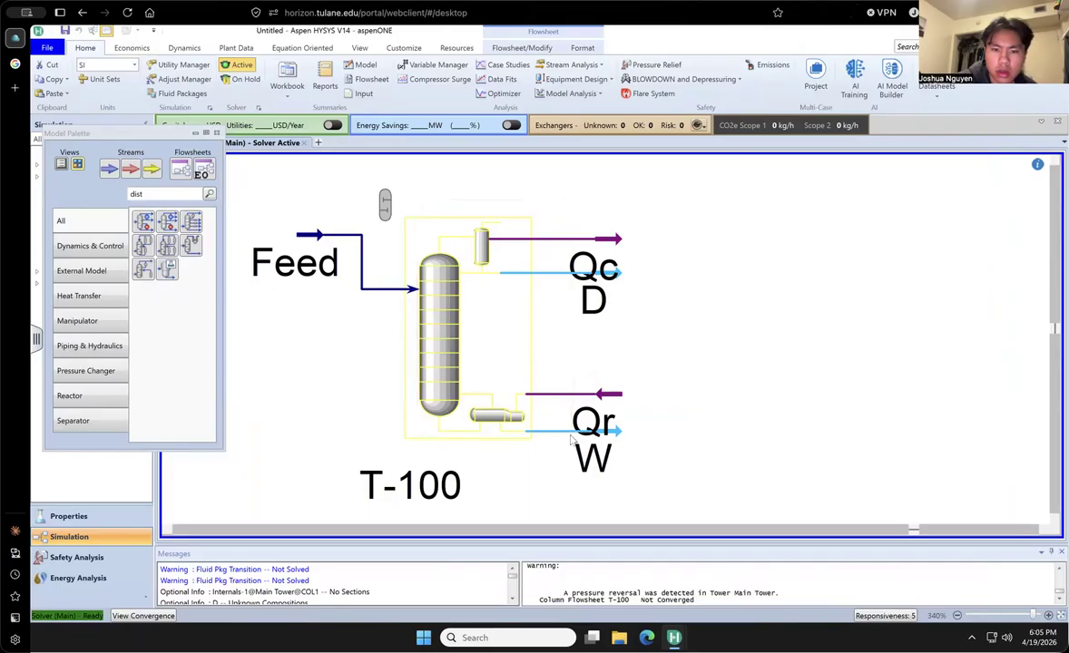
- Delete distillation column T-100 from the flowsheet, keeping its streams
{"action": "right_click", "coordinate": [368, 481]}
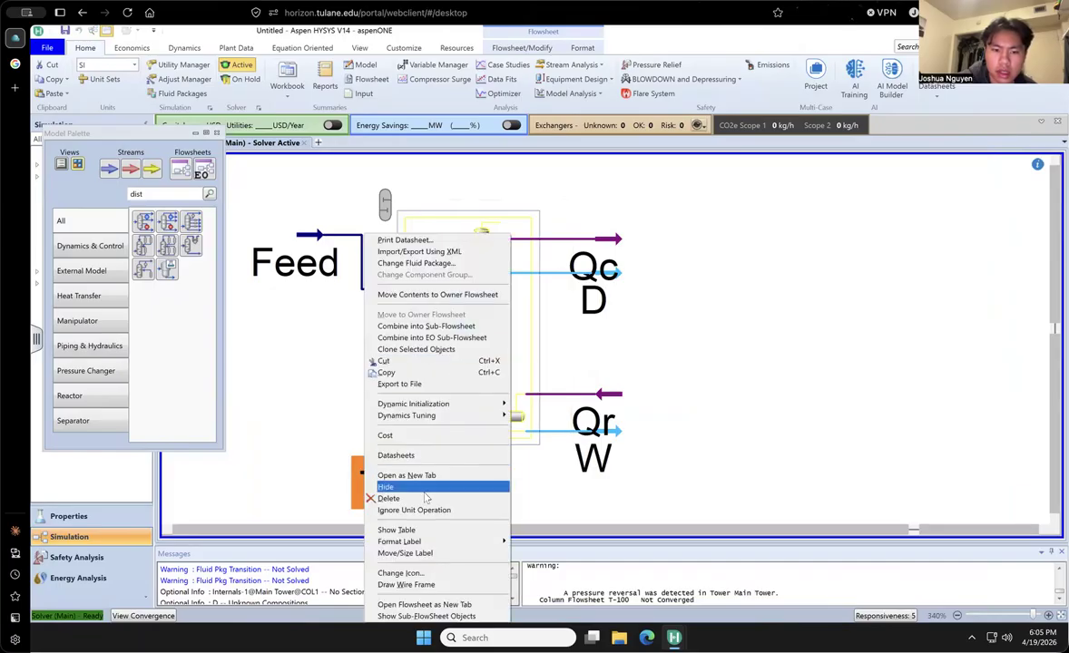
{"action": "left_click", "coordinate": [391, 498]}
{"action": "left_click", "coordinate": [535, 374]}
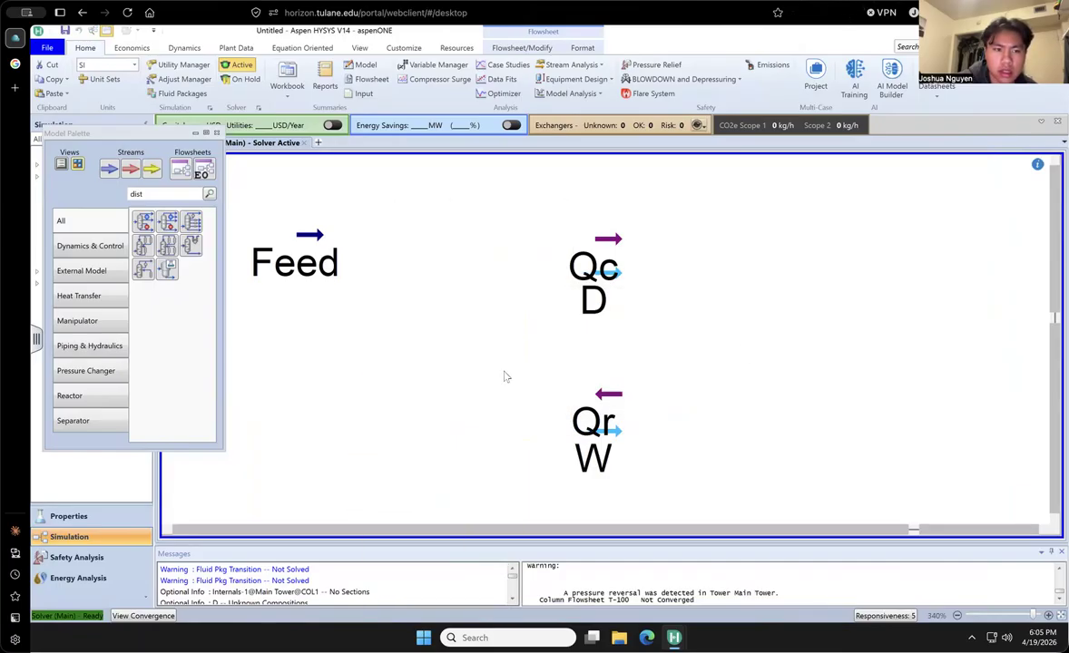
- Place a new distillation column between Feed and the product streams, and assign Feed as its inlet stream
{"action": "left_click_drag", "start_coordinate": [570, 181], "coordinate": [432, 422]}
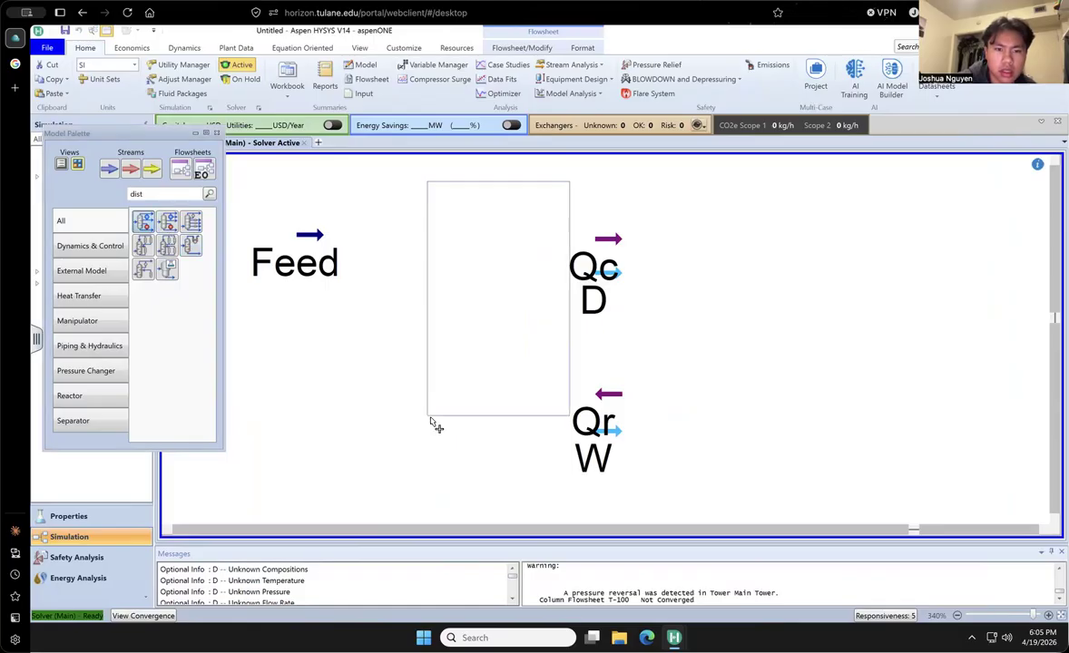
{"action": "left_click", "coordinate": [378, 427]}
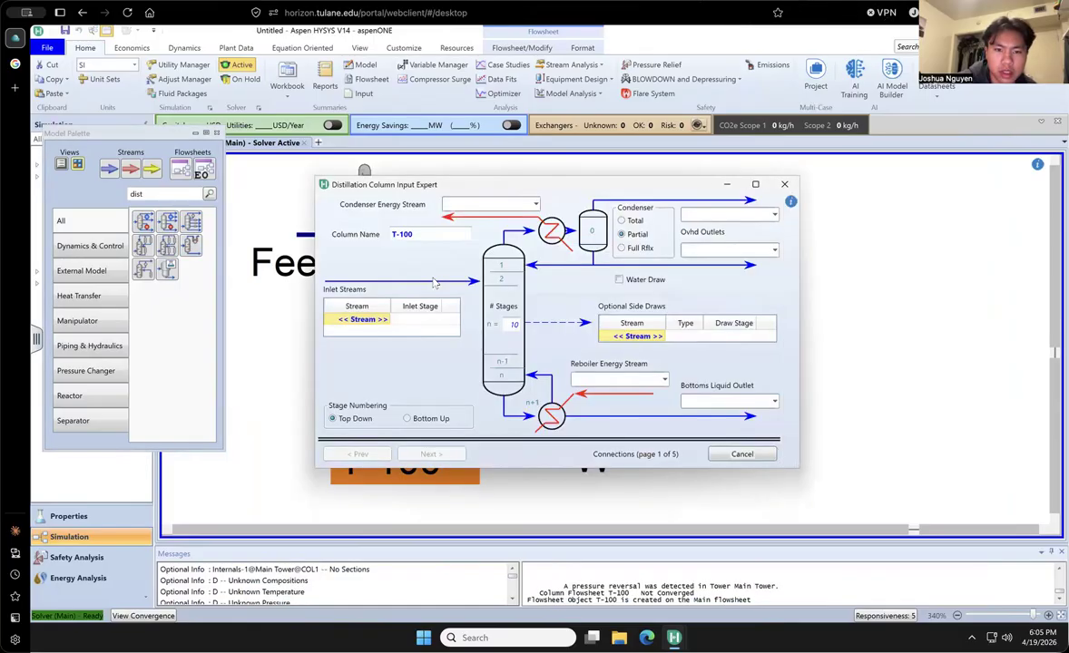
{"action": "left_click", "coordinate": [363, 319]}
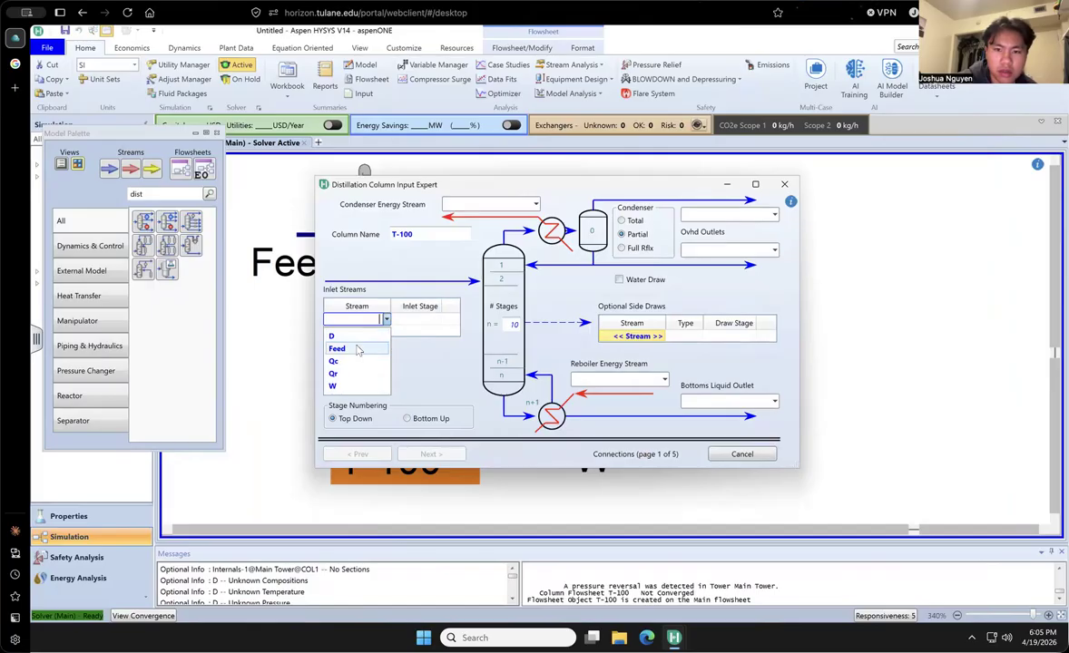
{"action": "left_click", "coordinate": [336, 349]}
- Assign D as overhead outlet, W as bottoms liquid outlet, Qr as reboiler energy stream and Qc as condenser energy stream
{"action": "left_click", "coordinate": [726, 250]}
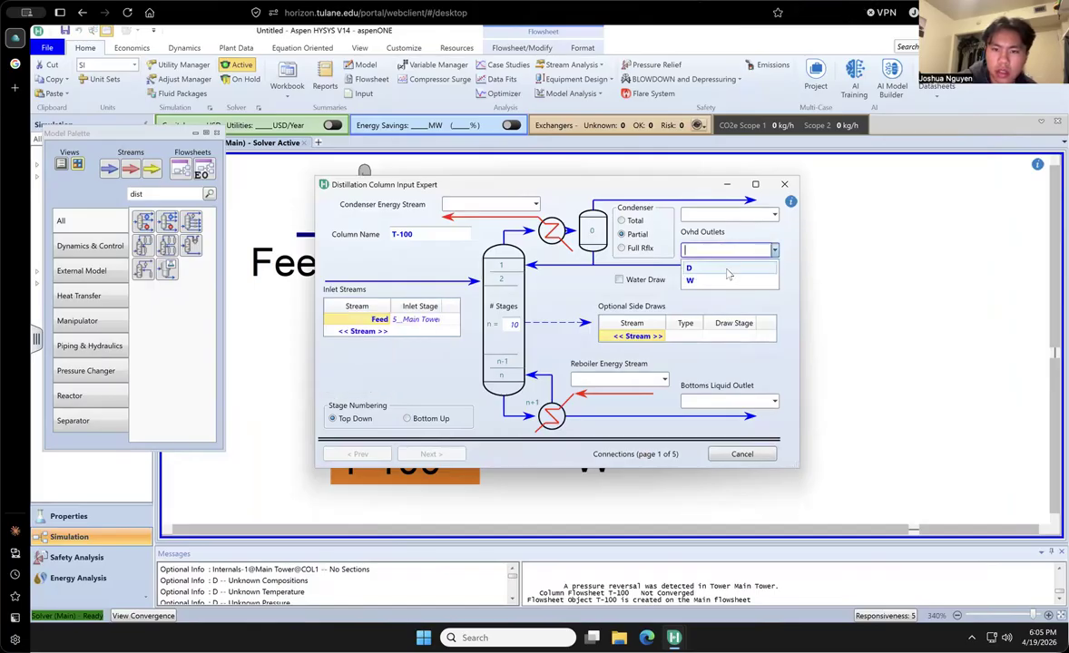
{"action": "left_click", "coordinate": [728, 271]}
{"action": "left_click", "coordinate": [749, 403]}
{"action": "left_click", "coordinate": [716, 421]}
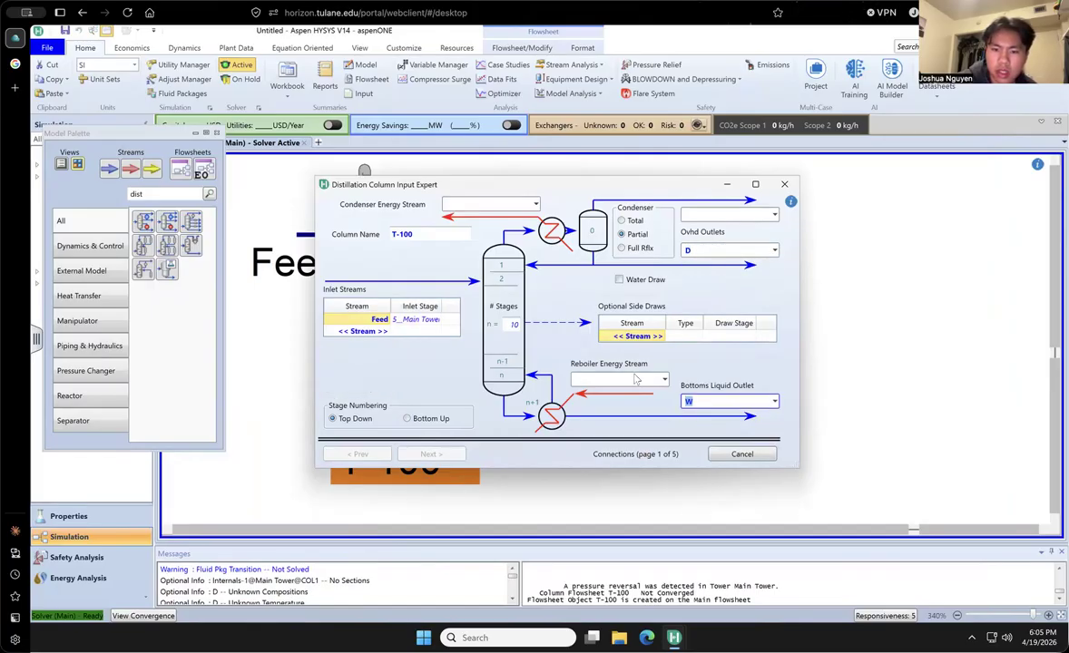
{"action": "left_click", "coordinate": [637, 379]}
{"action": "left_click", "coordinate": [601, 410]}
{"action": "left_click", "coordinate": [490, 204]}
{"action": "left_click", "coordinate": [504, 222]}
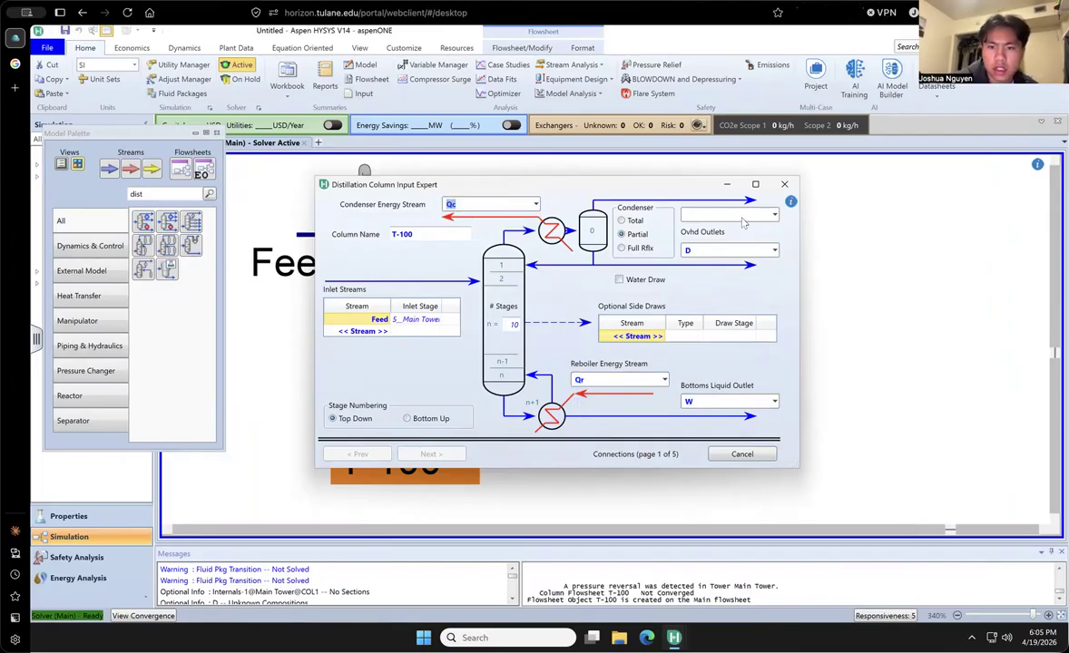
- Set the condenser to Full Rflx with D as overhead vapour outlet, and accept the once-through regular Hysys reboiler
{"action": "left_click", "coordinate": [622, 221]}
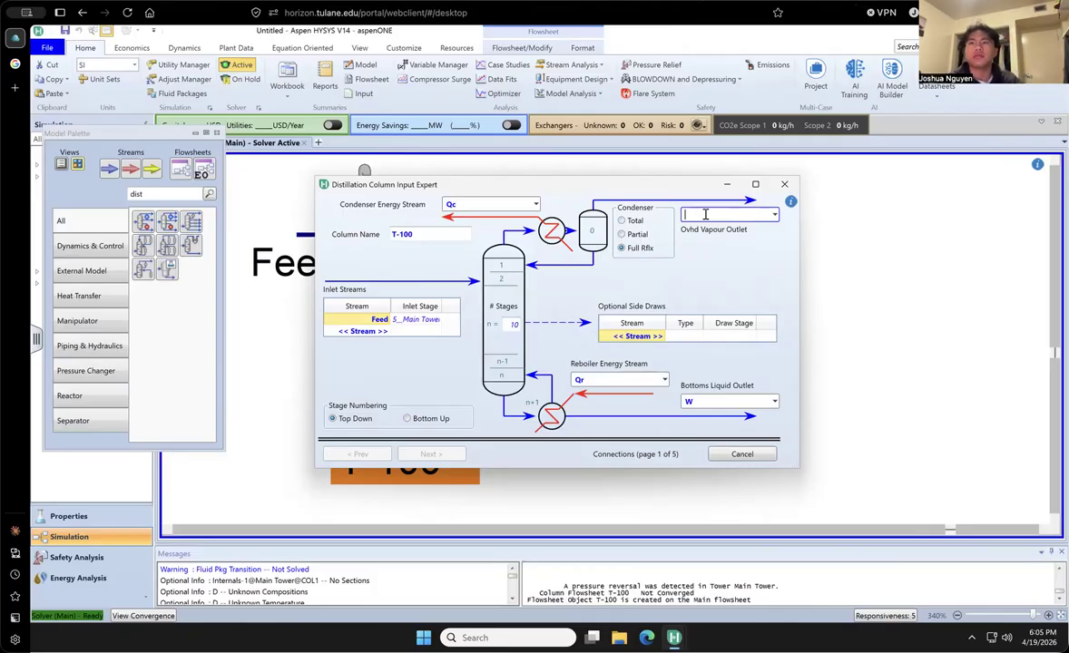
{"action": "type", "text": "D"}
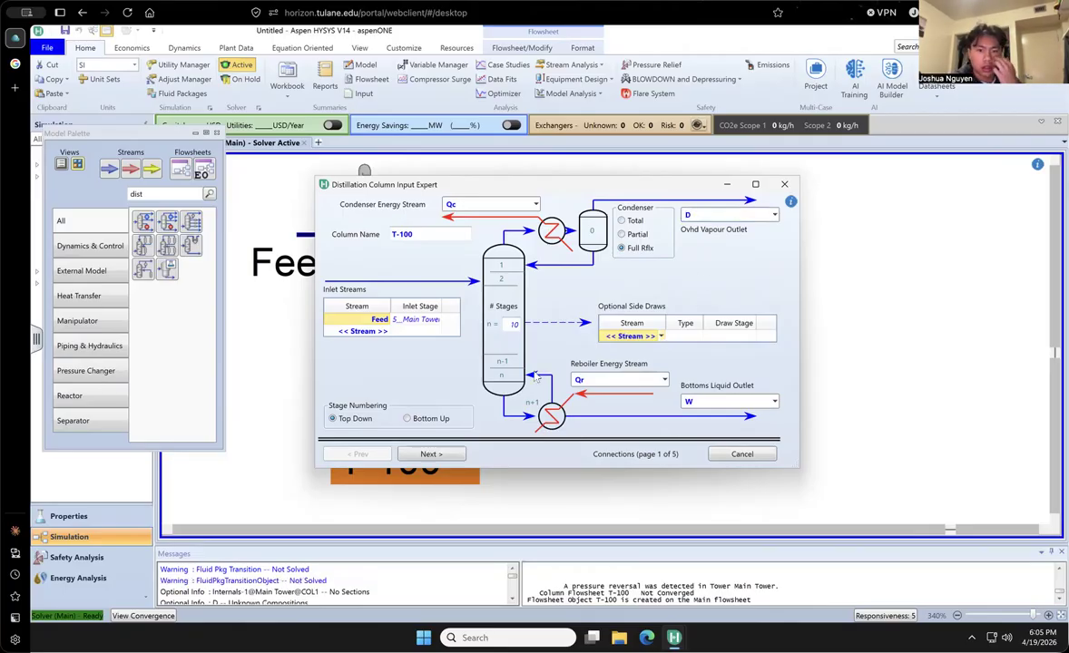
{"action": "left_click", "coordinate": [425, 456]}
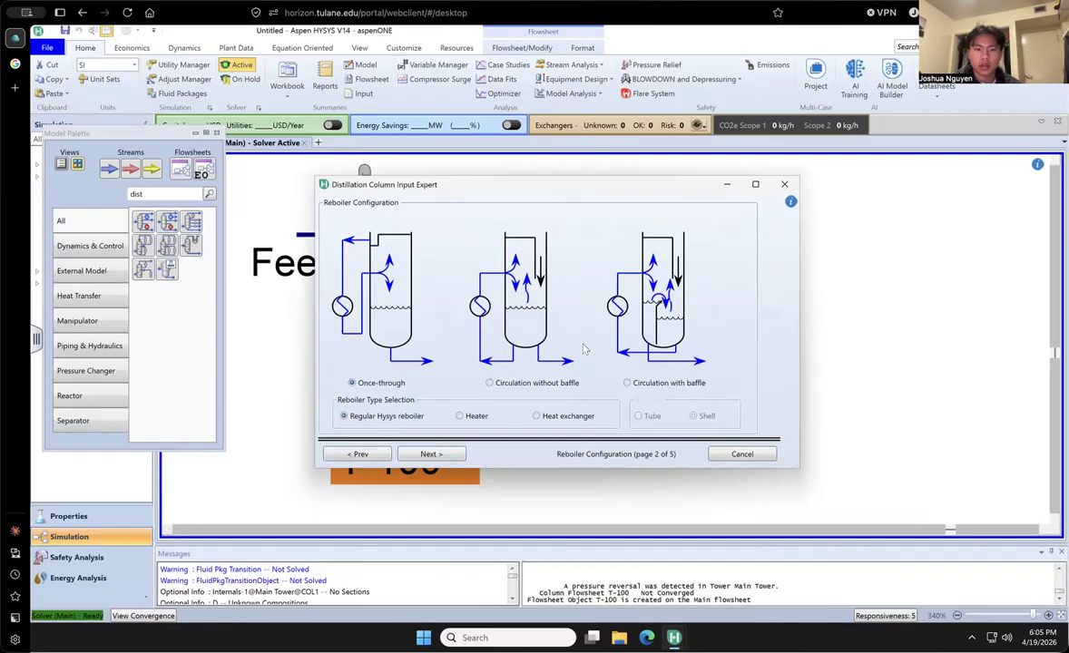
{"action": "left_click", "coordinate": [410, 456]}
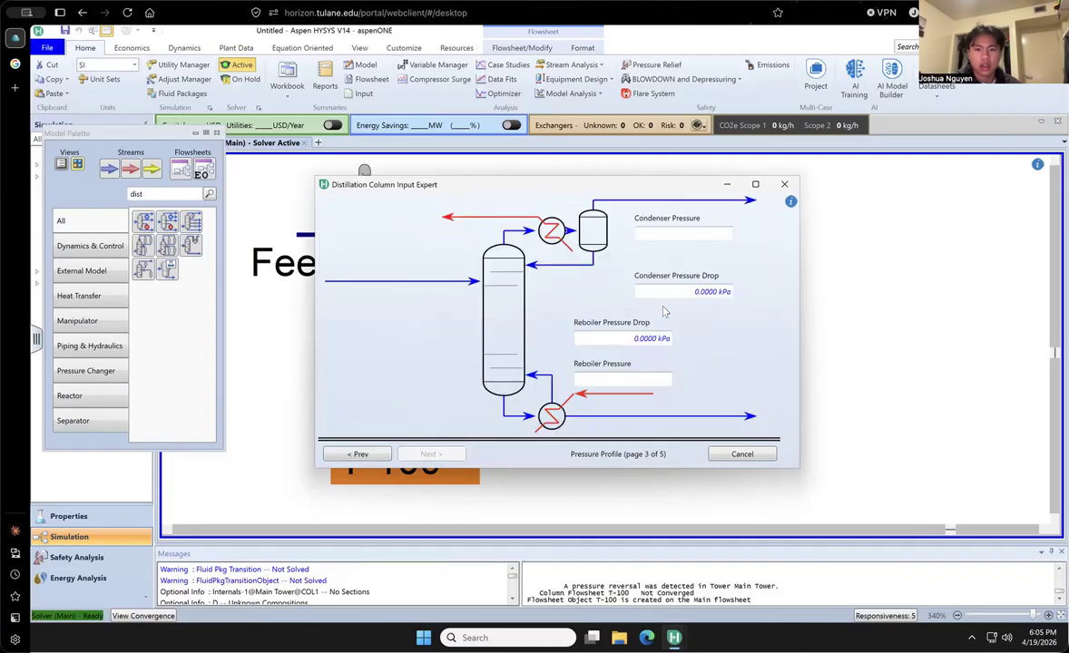
- Set the condenser pressure to 101.3 kPa and the reboiler pressure to 90 kPa, and complete the remaining column setup pages with their defaults
{"action": "left_click", "coordinate": [672, 233]}
{"action": "type", "text": "101.3"}
{"action": "left_click", "coordinate": [616, 376]}
{"action": "type", "text": "9"}
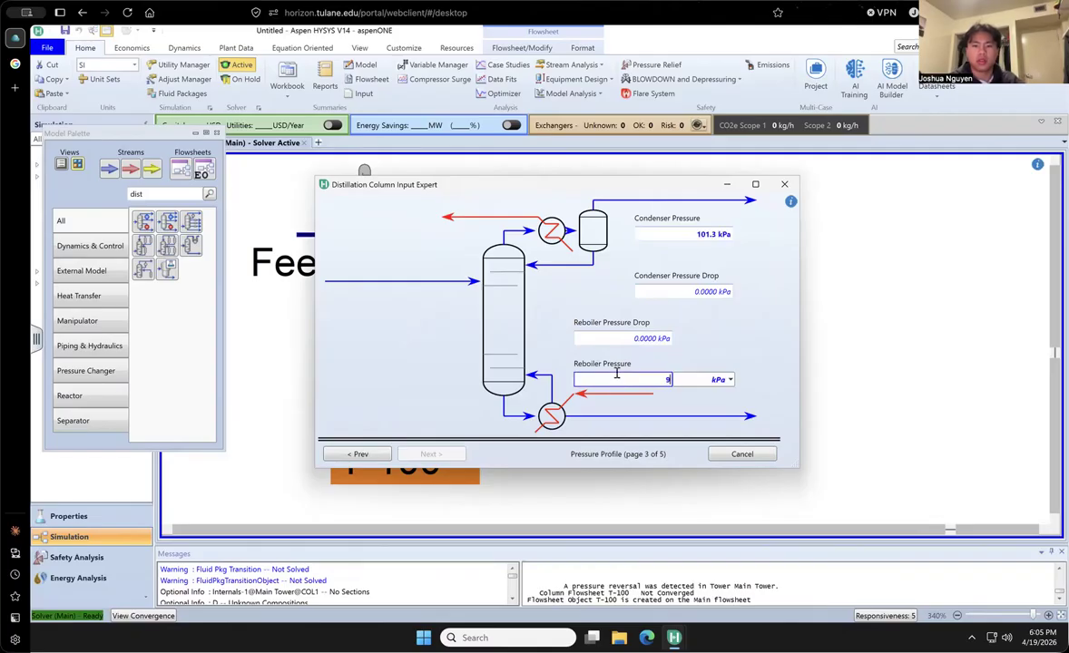
{"action": "type", "text": "0"}
{"action": "key", "text": "Return"}
{"action": "left_click", "coordinate": [641, 378]}
{"action": "left_click", "coordinate": [430, 454]}
{"action": "left_click", "coordinate": [430, 454]}
{"action": "left_click", "coordinate": [432, 455]}
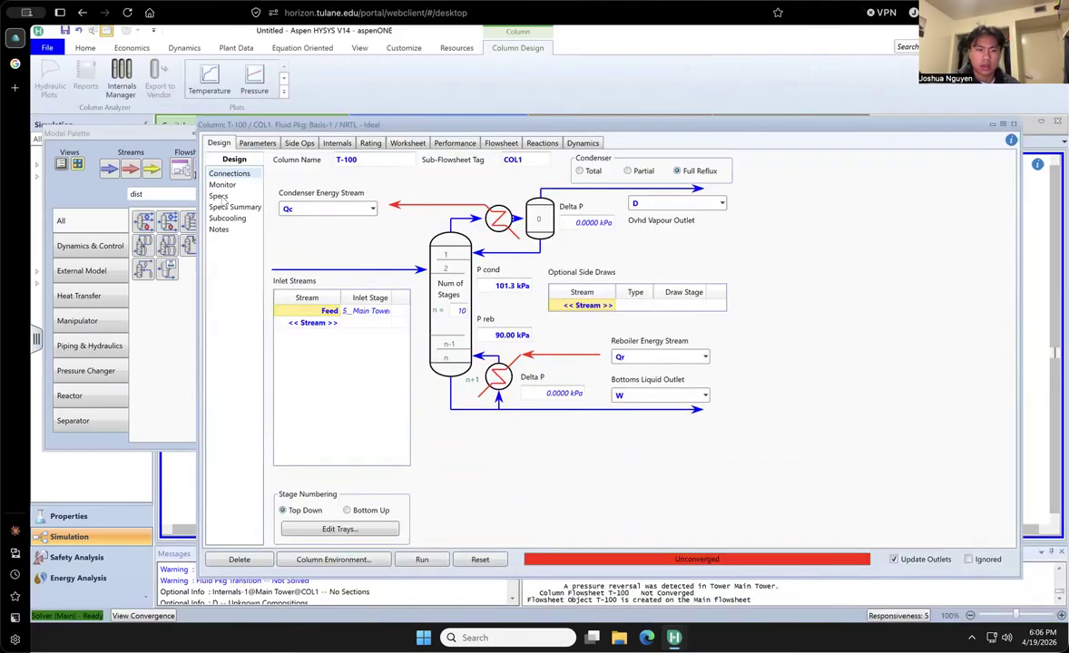
- Specify a reflux ratio of 3 for column T-100
{"action": "left_click", "coordinate": [219, 196]}
{"action": "left_click", "coordinate": [220, 209]}
{"action": "left_click", "coordinate": [218, 218]}
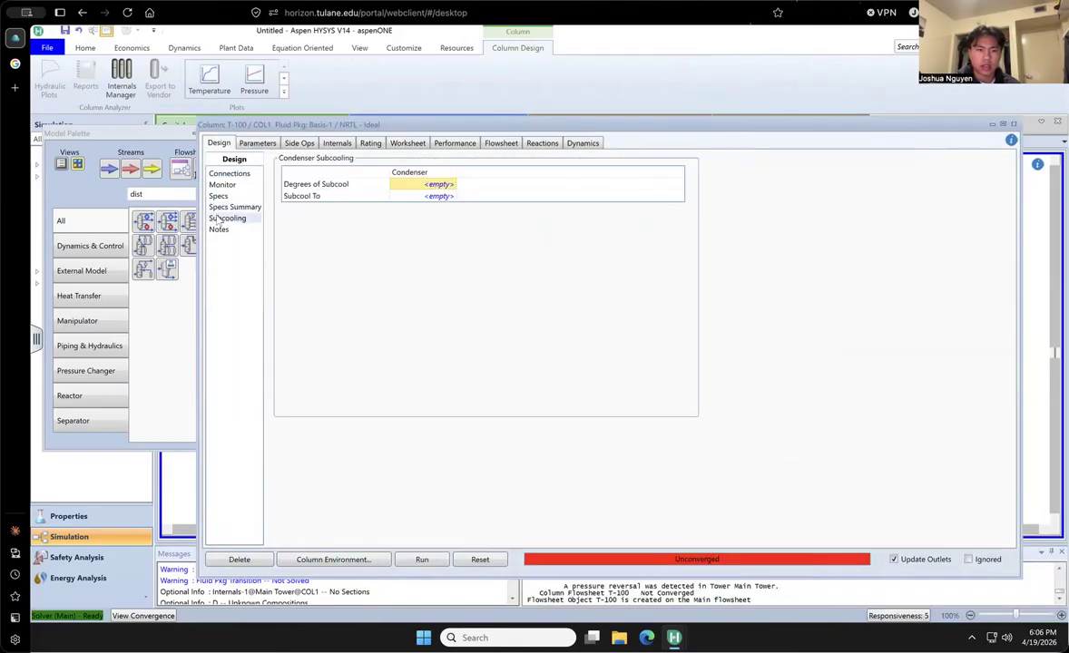
{"action": "left_click", "coordinate": [223, 184]}
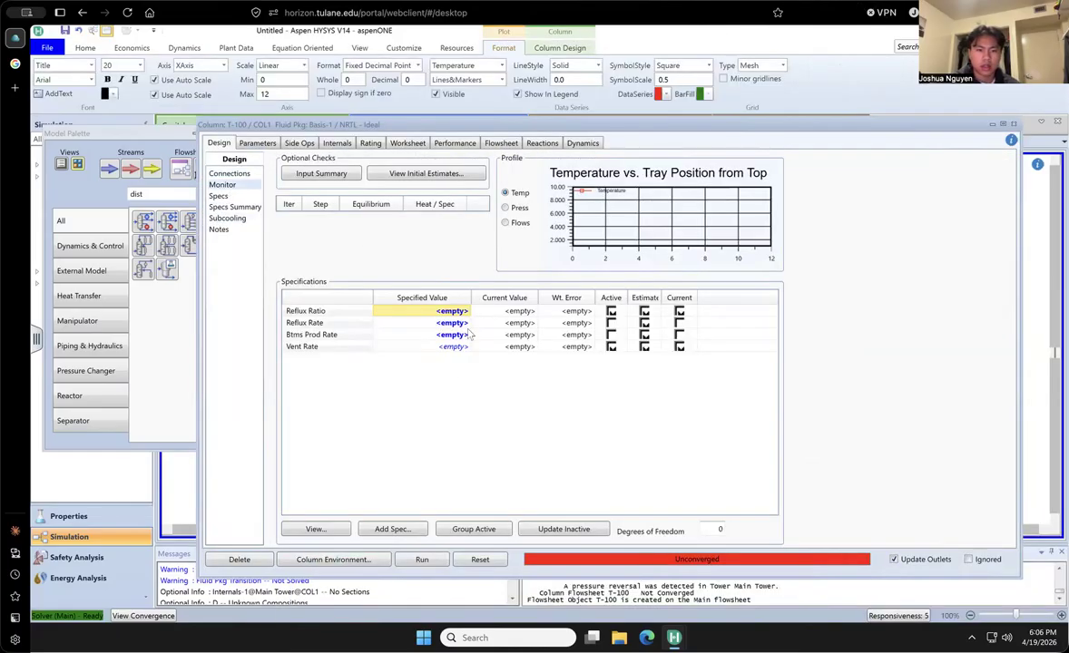
{"action": "type", "text": "3"}
{"action": "key", "text": "Return"}
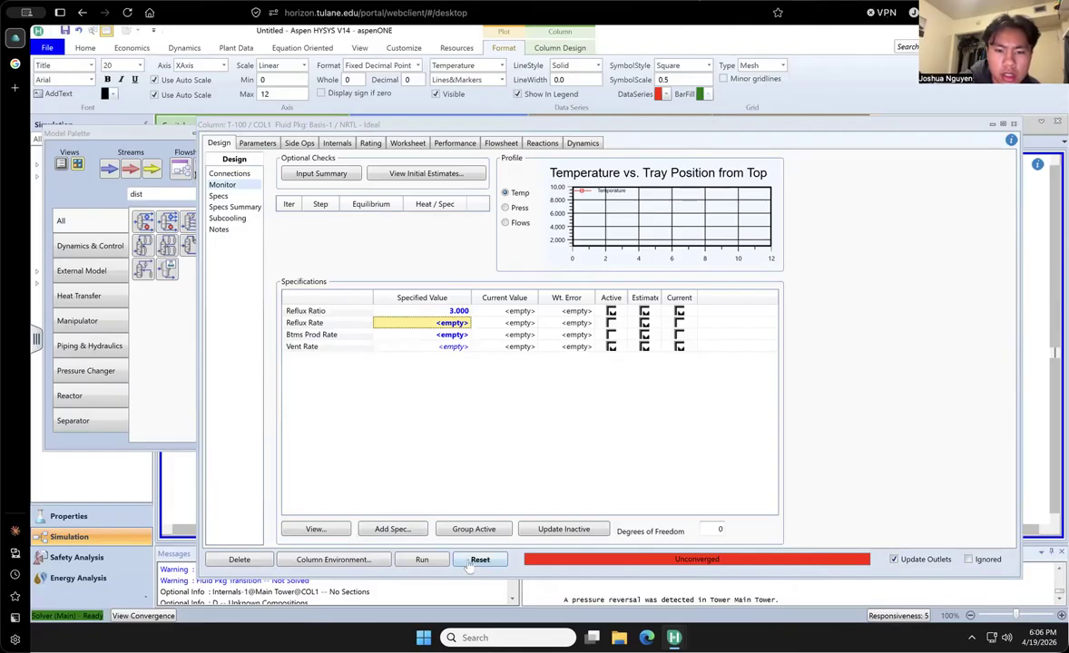
{"action": "left_click_drag", "start_coordinate": [814, 128], "coordinate": [764, 209]}
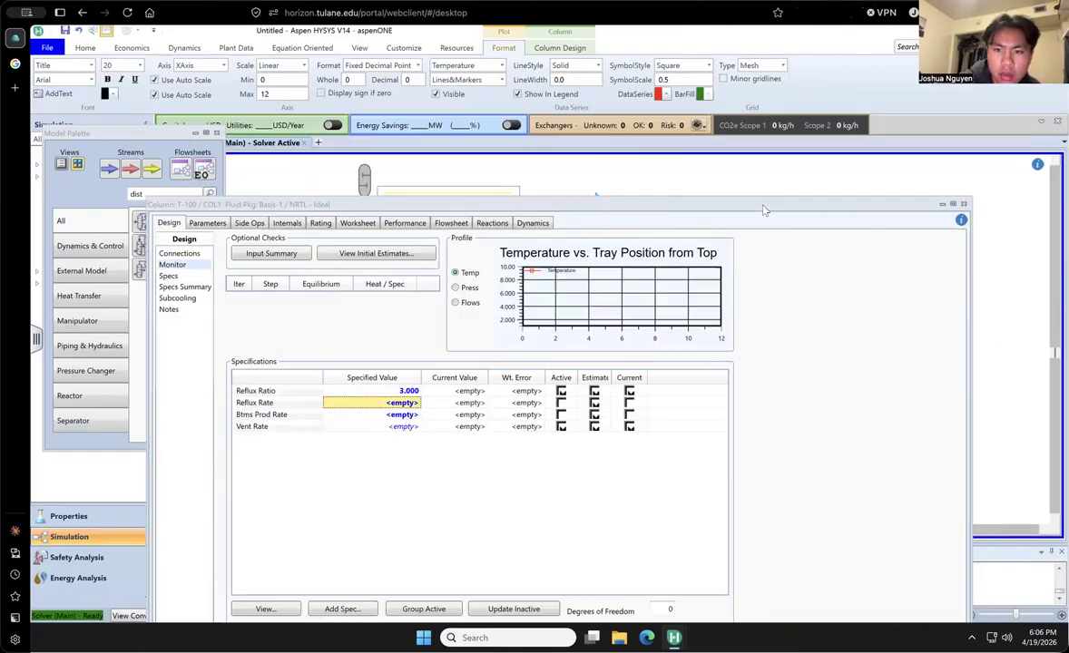
{"action": "left_click_drag", "start_coordinate": [472, 203], "coordinate": [513, 143]}
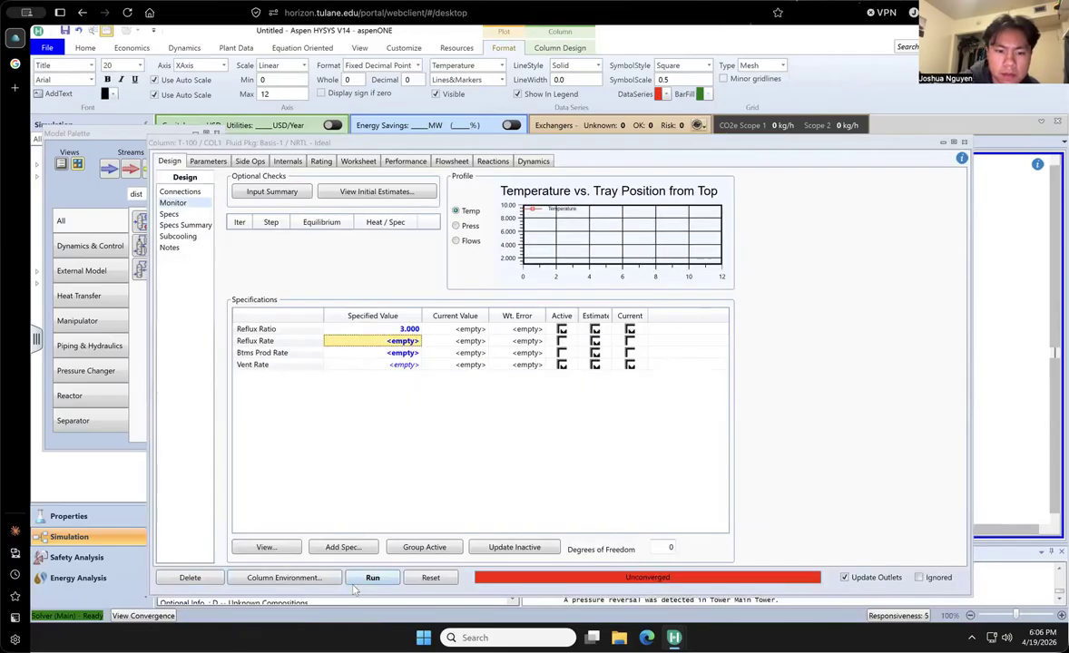
- Add a Column Component Fraction specification for Methanol at the Condenser stage
{"action": "left_click", "coordinate": [360, 548]}
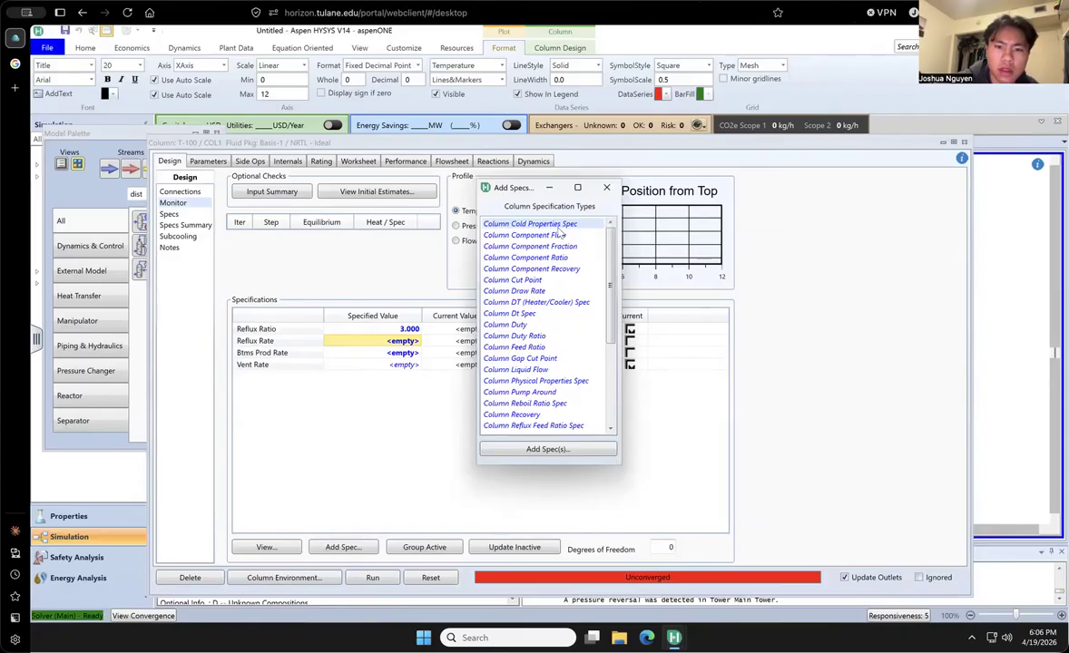
{"action": "double_click", "coordinate": [547, 246]}
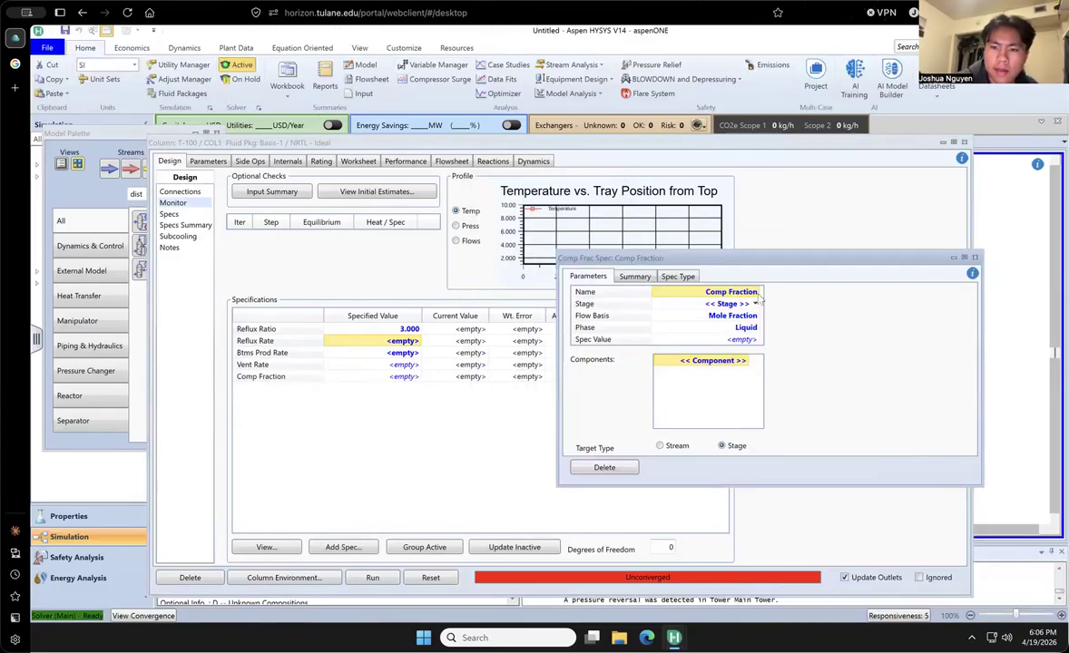
{"action": "left_click", "coordinate": [754, 305]}
{"action": "left_click", "coordinate": [726, 315]}
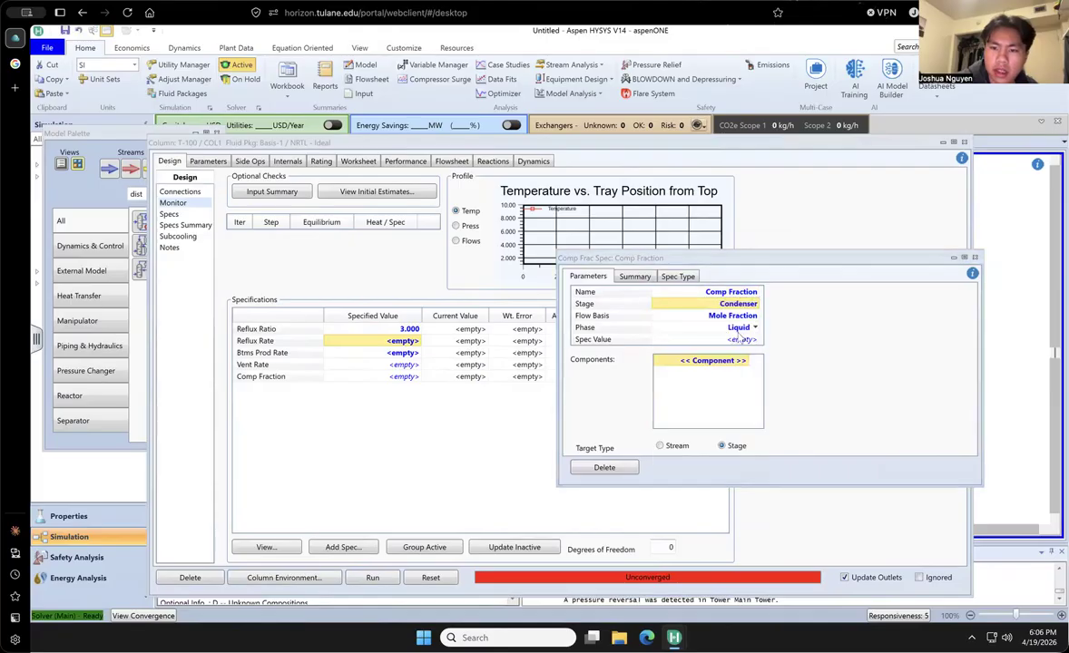
{"action": "left_click", "coordinate": [751, 362]}
{"action": "left_click", "coordinate": [744, 361]}
{"action": "left_click", "coordinate": [690, 387]}
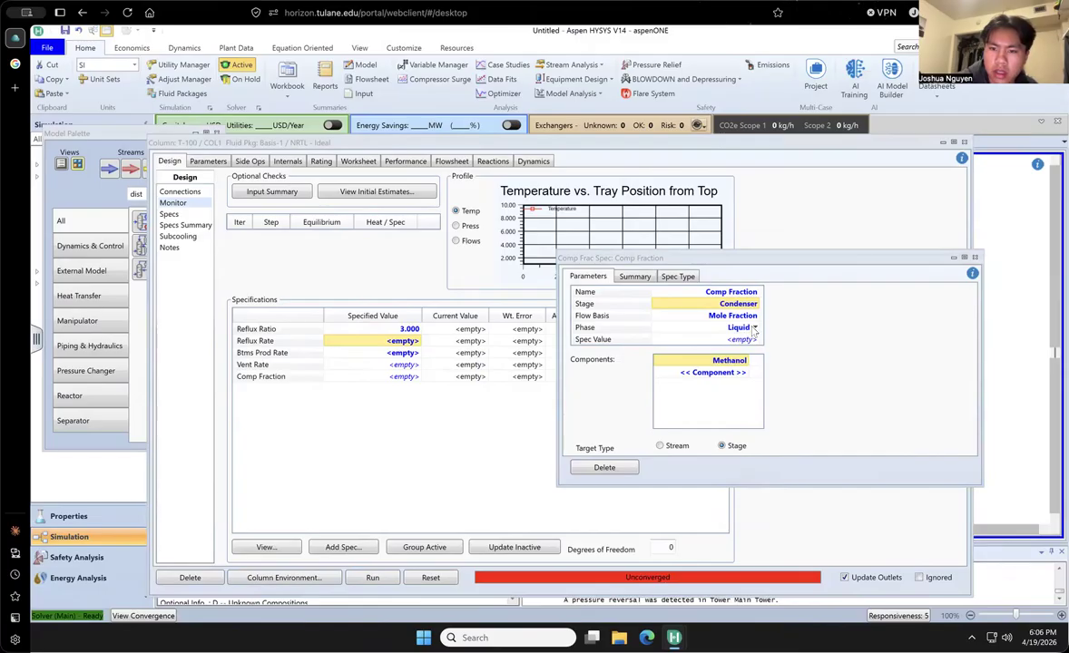
- Set the component fraction specification's value to 0.95 and its phase to Vapour
{"action": "left_click", "coordinate": [754, 329]}
{"action": "left_click", "coordinate": [749, 350]}
{"action": "left_click", "coordinate": [744, 342]}
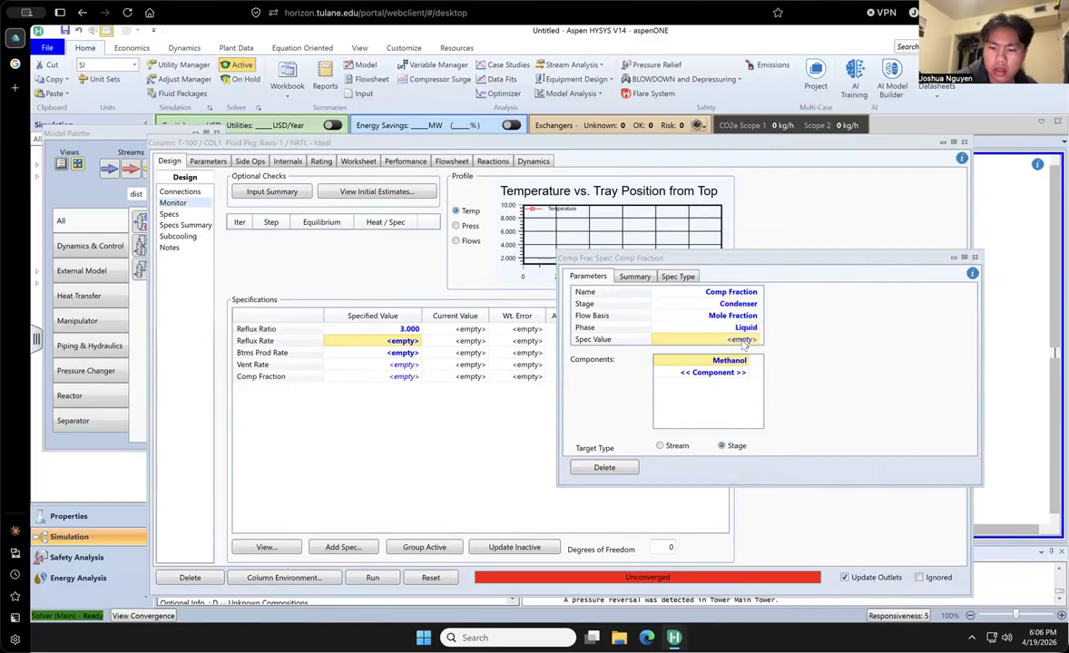
{"action": "type", "text": ".95"}
{"action": "key", "text": "Return"}
{"action": "left_click", "coordinate": [755, 328]}
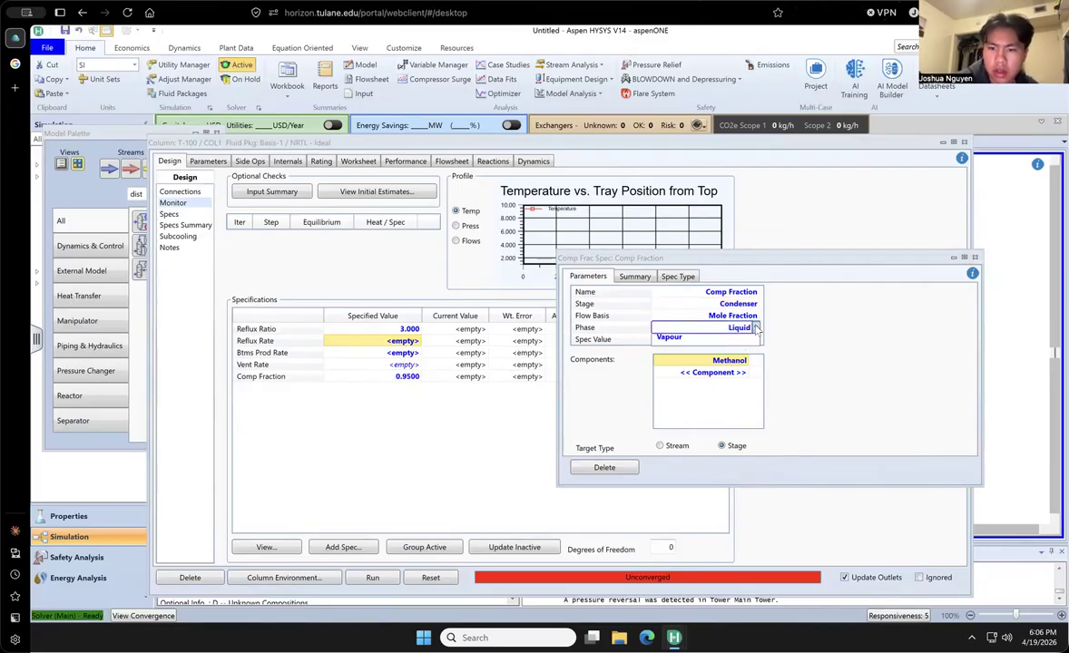
{"action": "left_click", "coordinate": [671, 353]}
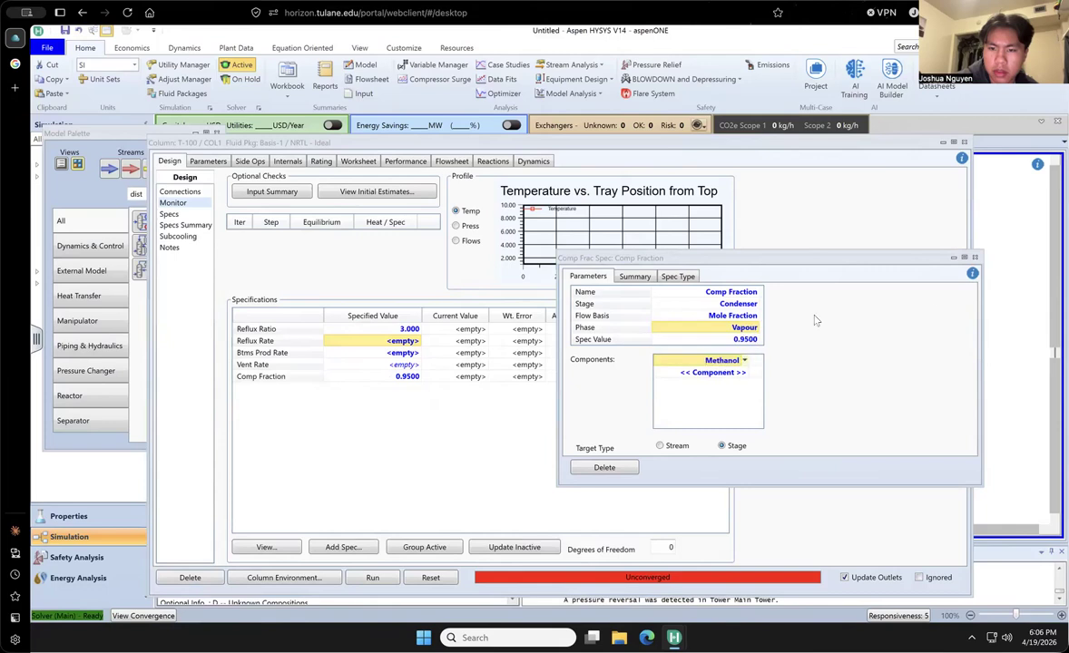
{"action": "left_click", "coordinate": [975, 258]}
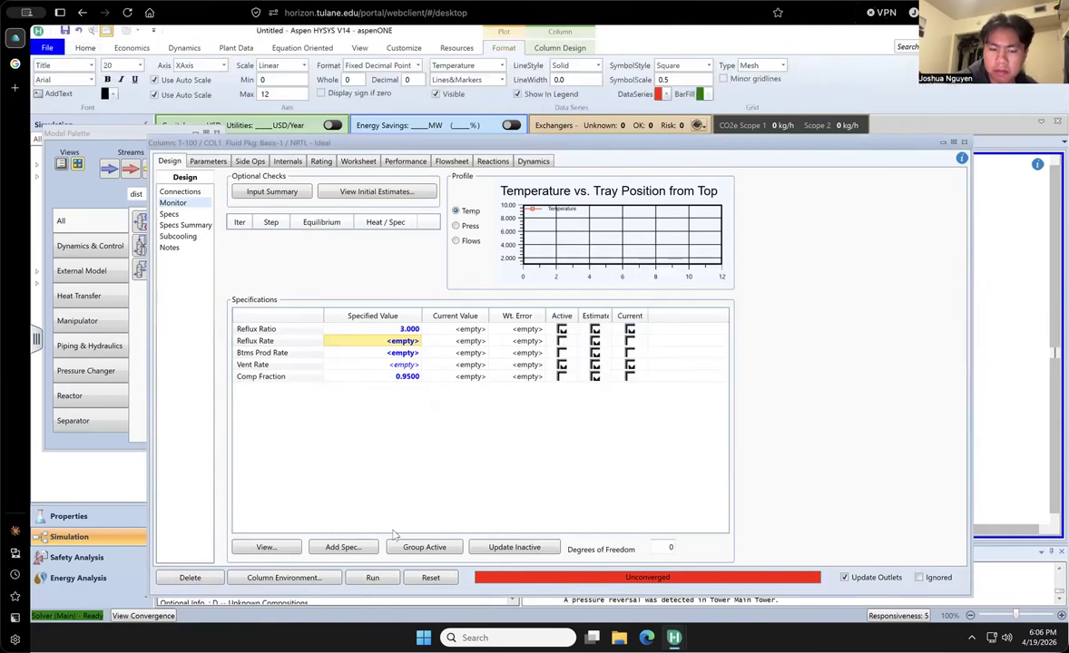
- Make the Comp Fraction specification active in place of Vent Rate, and run the column
{"action": "left_click", "coordinate": [373, 577]}
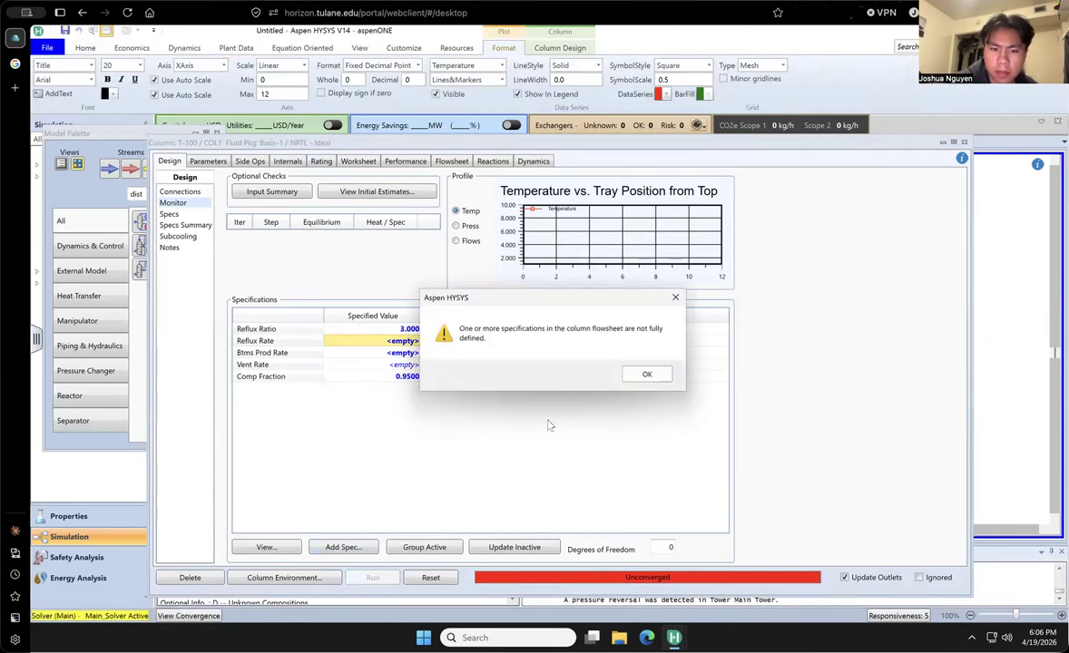
{"action": "left_click", "coordinate": [645, 374]}
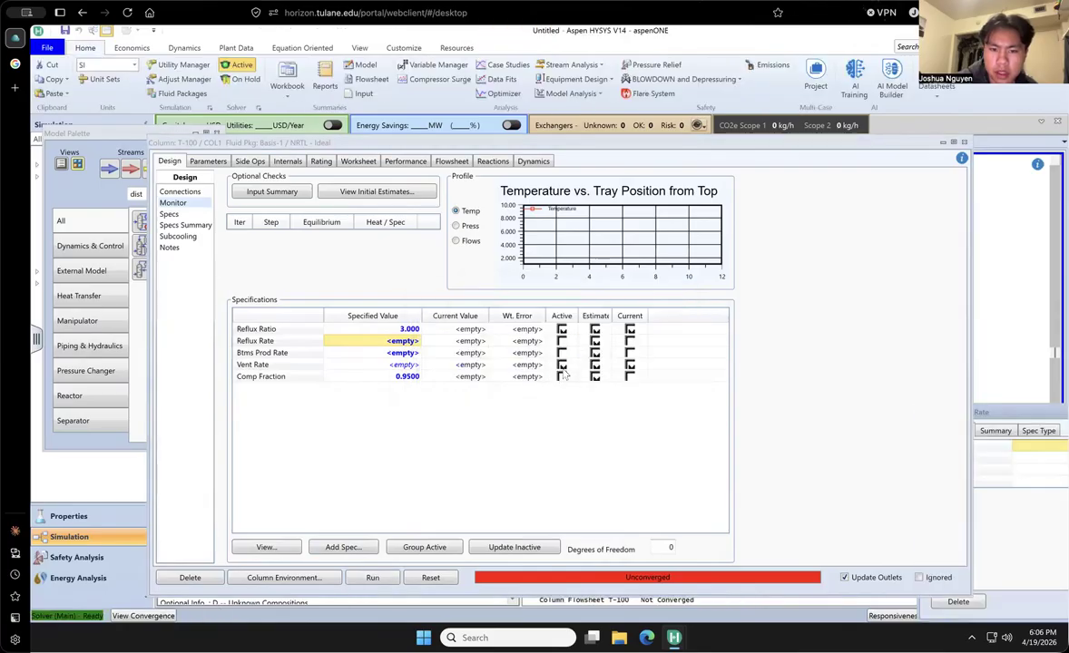
{"action": "left_click", "coordinate": [562, 376]}
{"action": "left_click", "coordinate": [562, 376]}
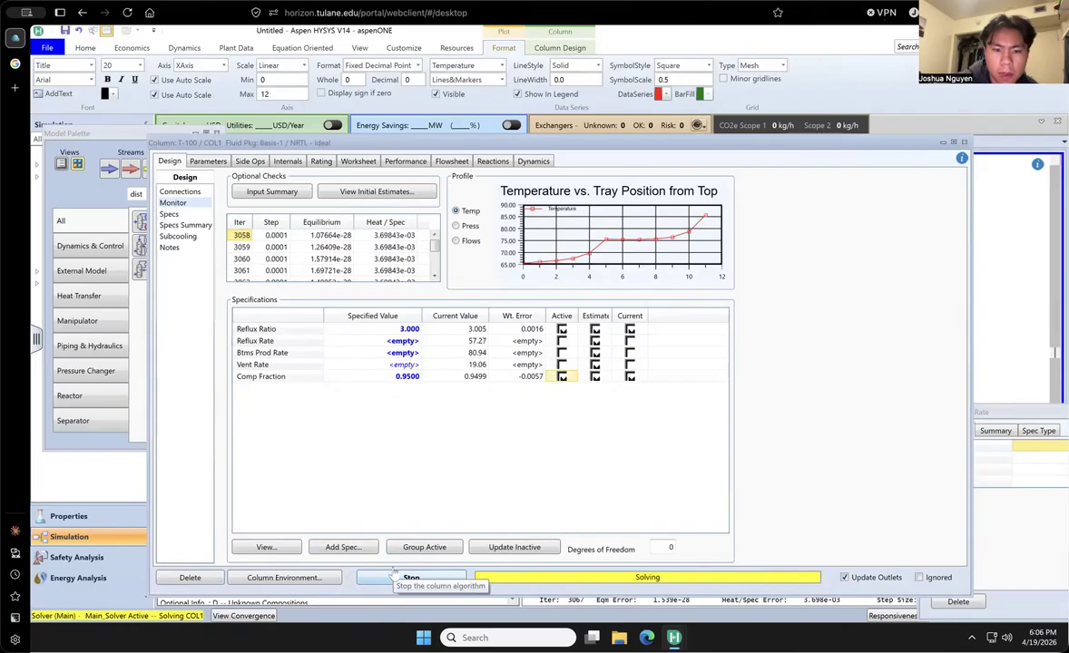
{"action": "left_click_drag", "start_coordinate": [841, 142], "coordinate": [812, 170]}
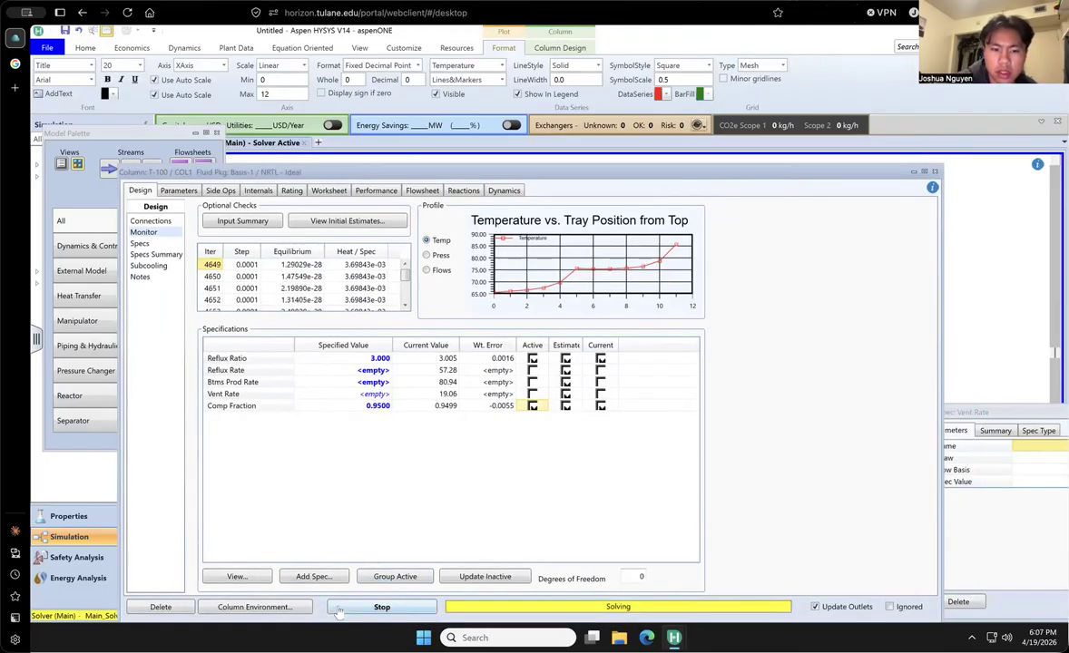
- Set the column's number of stages to 12, run it and check the solver's progress against the specifications
{"action": "left_click", "coordinate": [154, 222]}
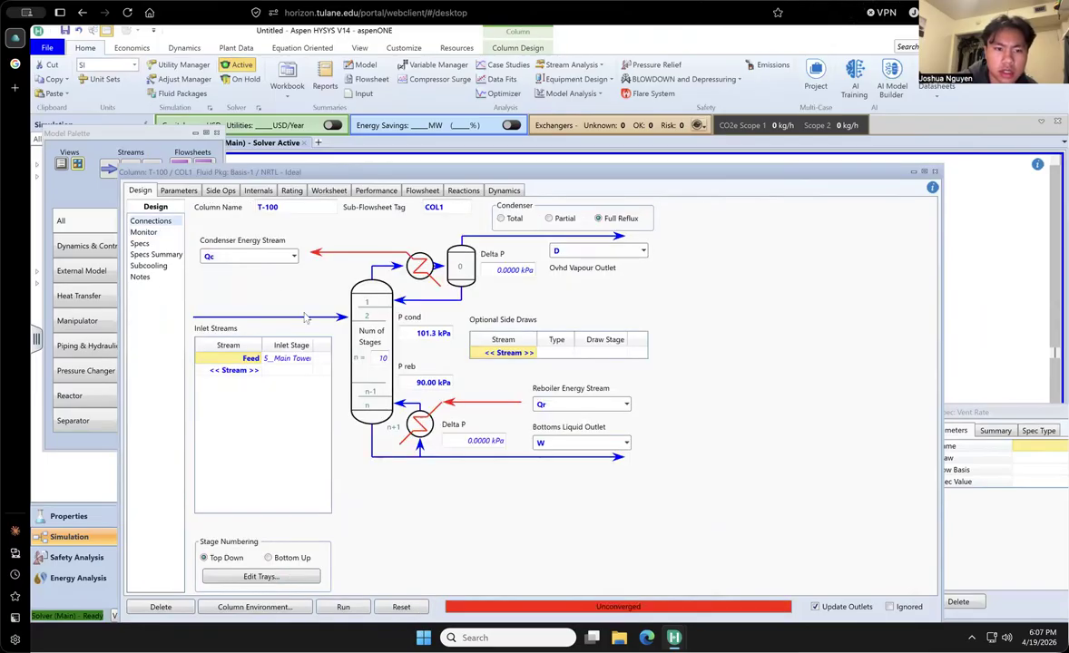
{"action": "left_click", "coordinate": [380, 359]}
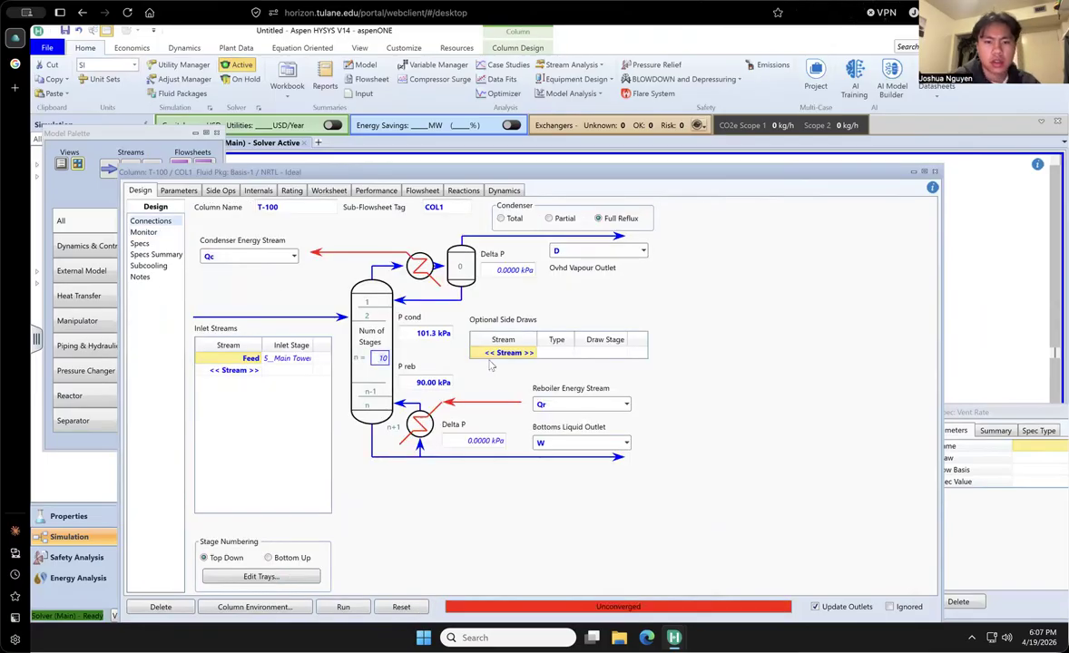
{"action": "type", "text": "12"}
{"action": "left_click", "coordinate": [338, 604]}
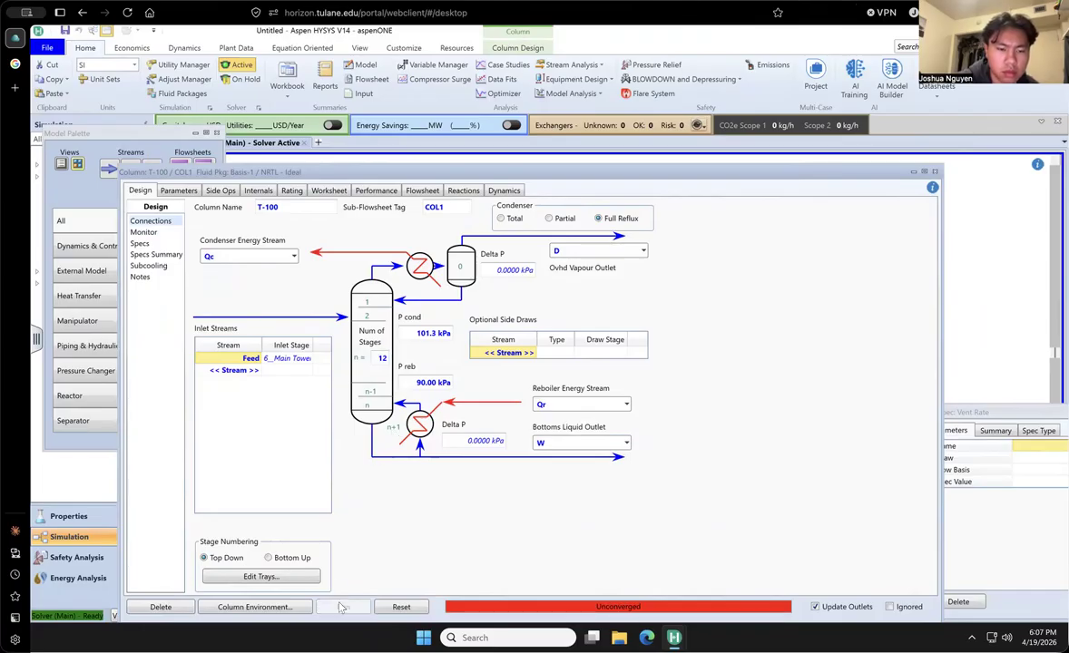
{"action": "left_click", "coordinate": [143, 232]}
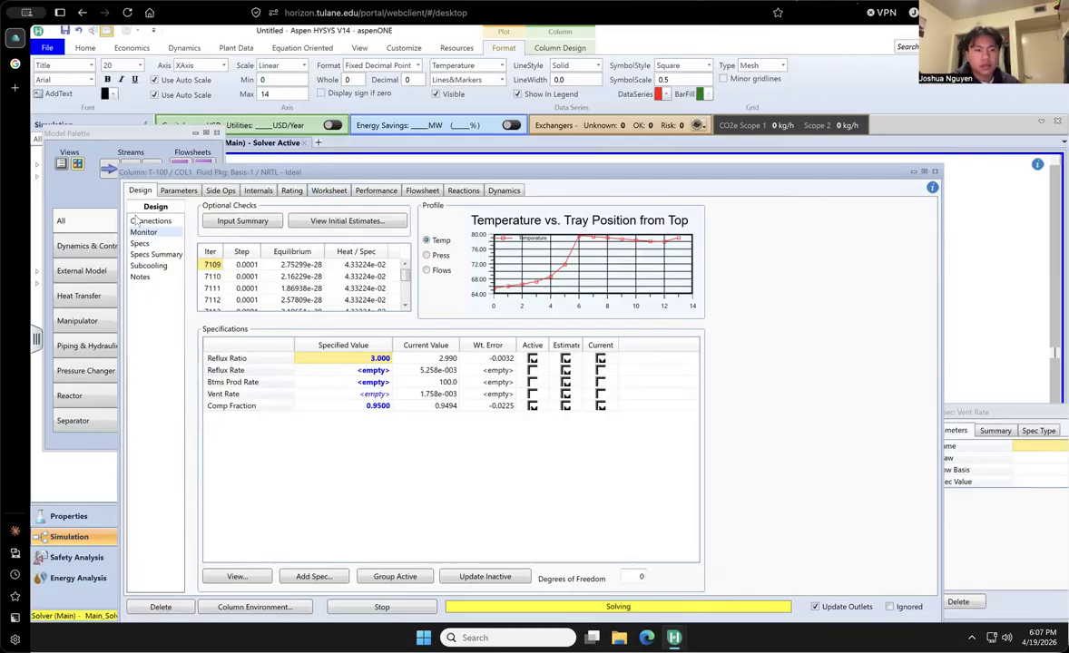
- Stop the solver, set the number of stages to 13, rerun the column and check the specification results
{"action": "left_click", "coordinate": [150, 221]}
{"action": "left_click", "coordinate": [379, 357]}
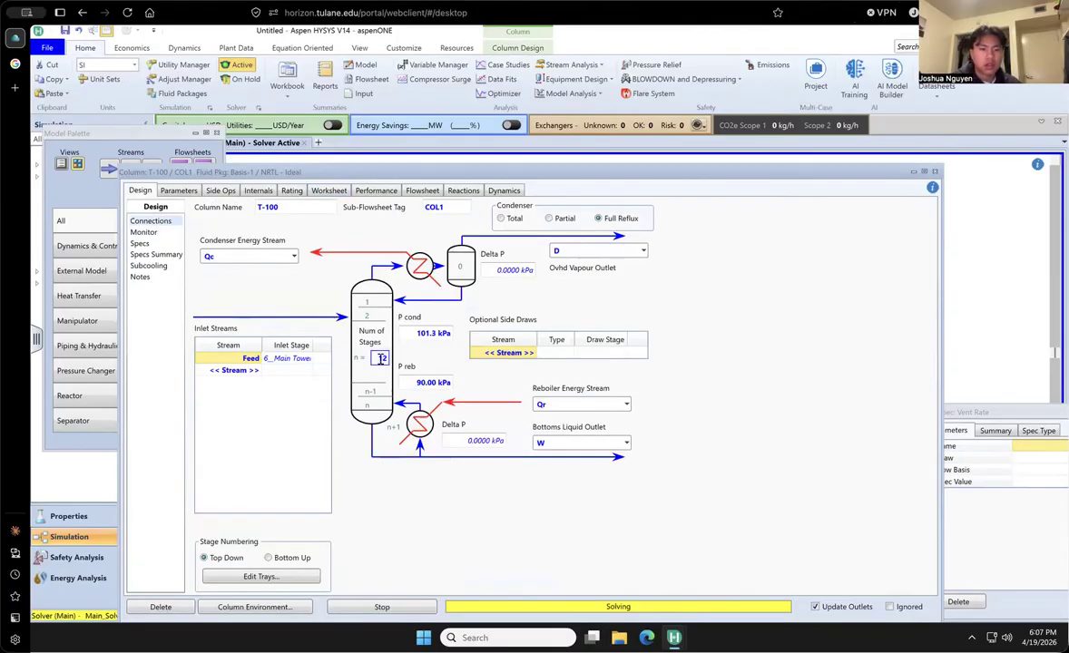
{"action": "type", "text": "13"}
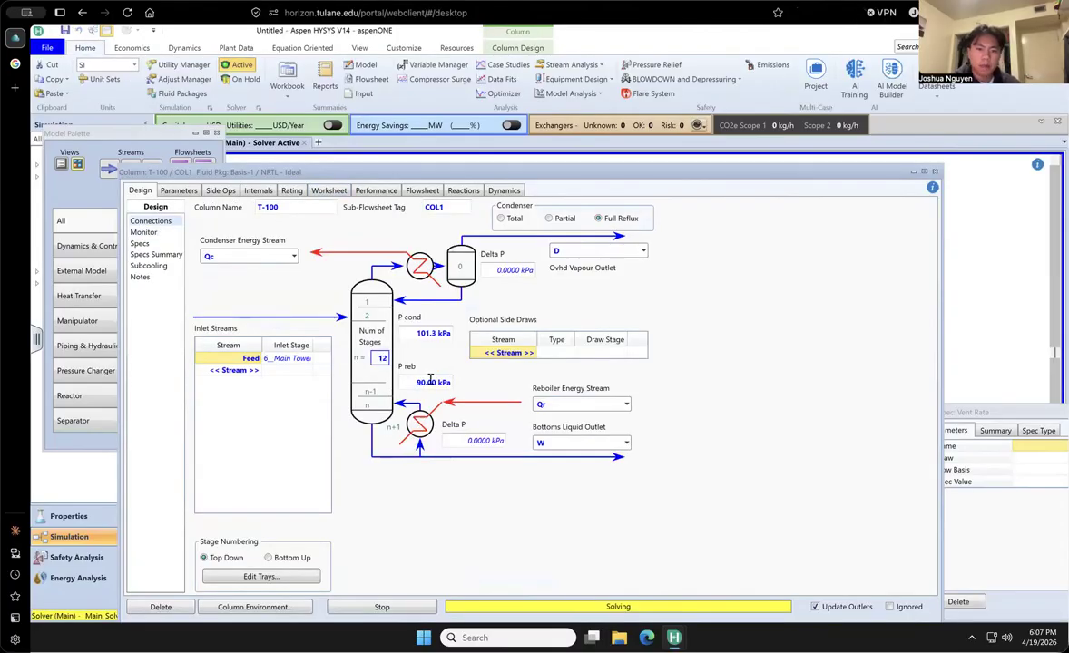
{"action": "key", "text": "Return"}
{"action": "left_click", "coordinate": [643, 375]}
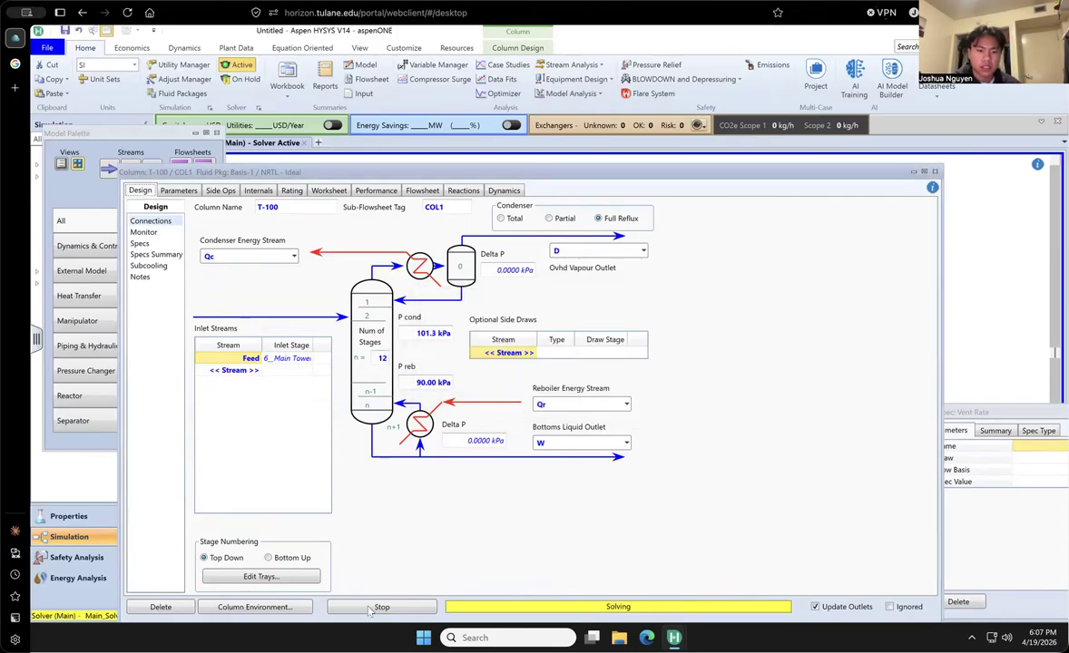
{"action": "left_click", "coordinate": [383, 358]}
{"action": "type", "text": "13"}
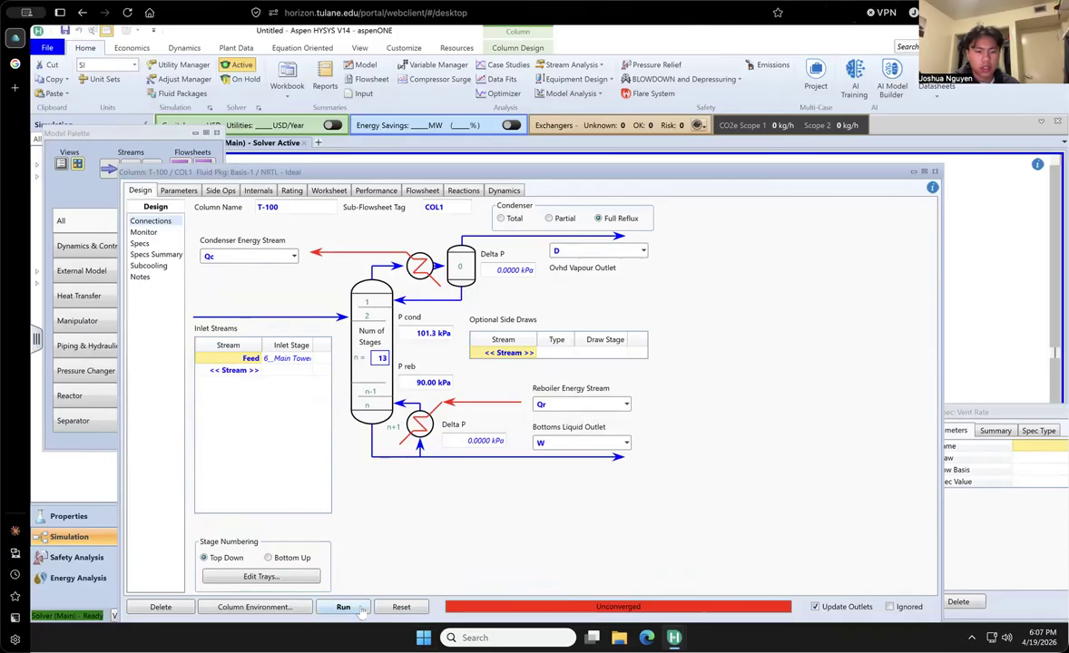
{"action": "key", "text": "Return"}
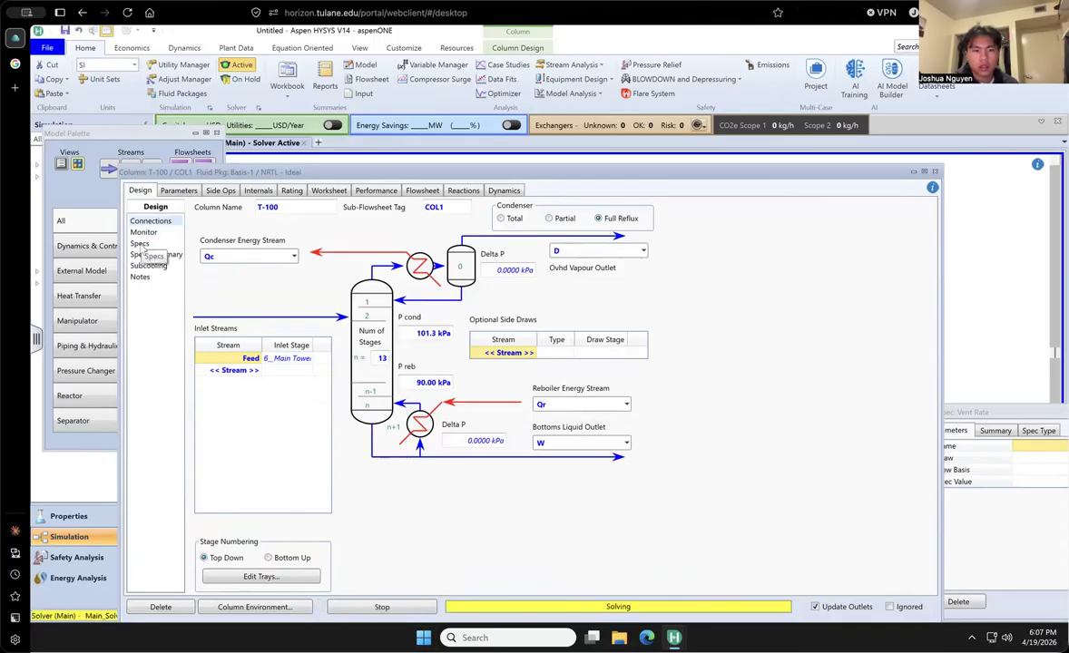
{"action": "left_click", "coordinate": [143, 233]}
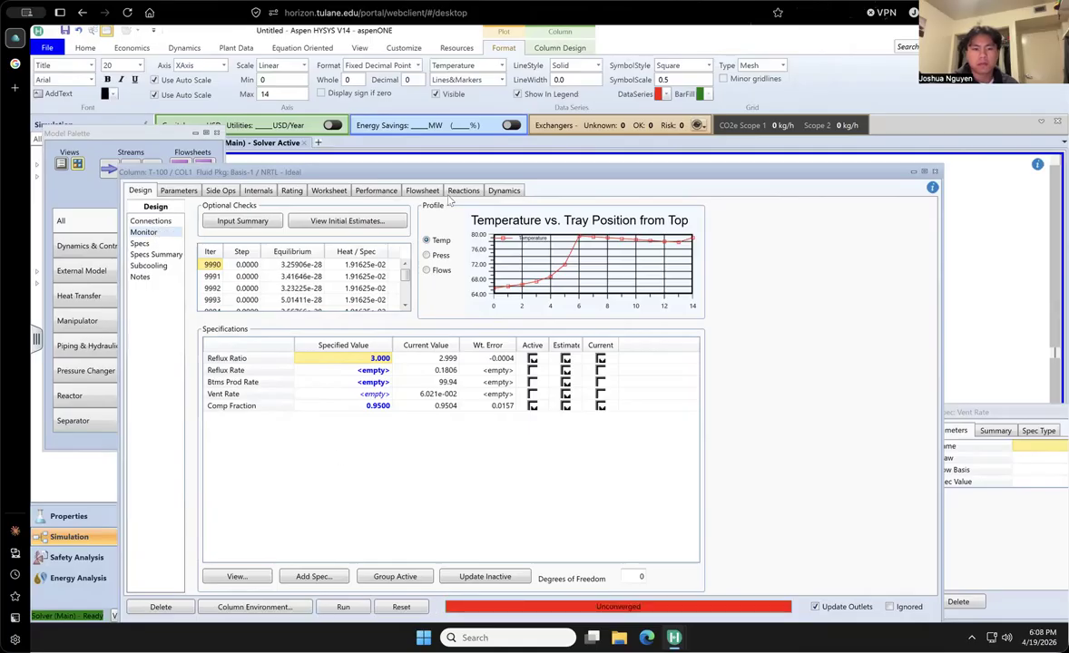
- Set the number of stages to 14, run the column and monitor its convergence
{"action": "left_click_drag", "start_coordinate": [451, 175], "coordinate": [523, 115]}
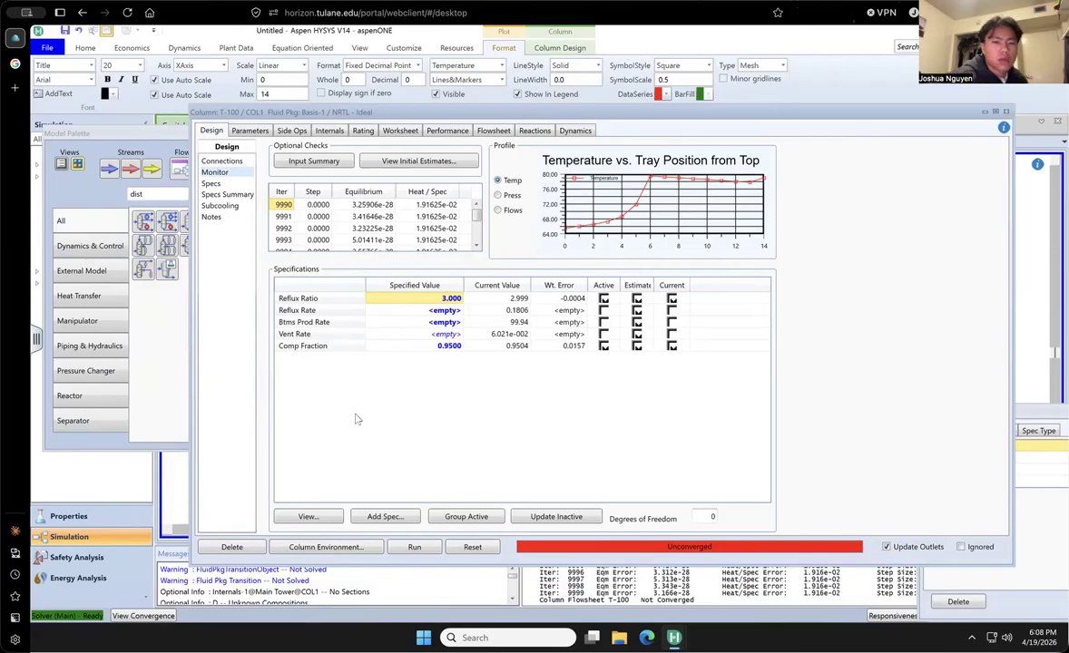
{"action": "left_click", "coordinate": [223, 160]}
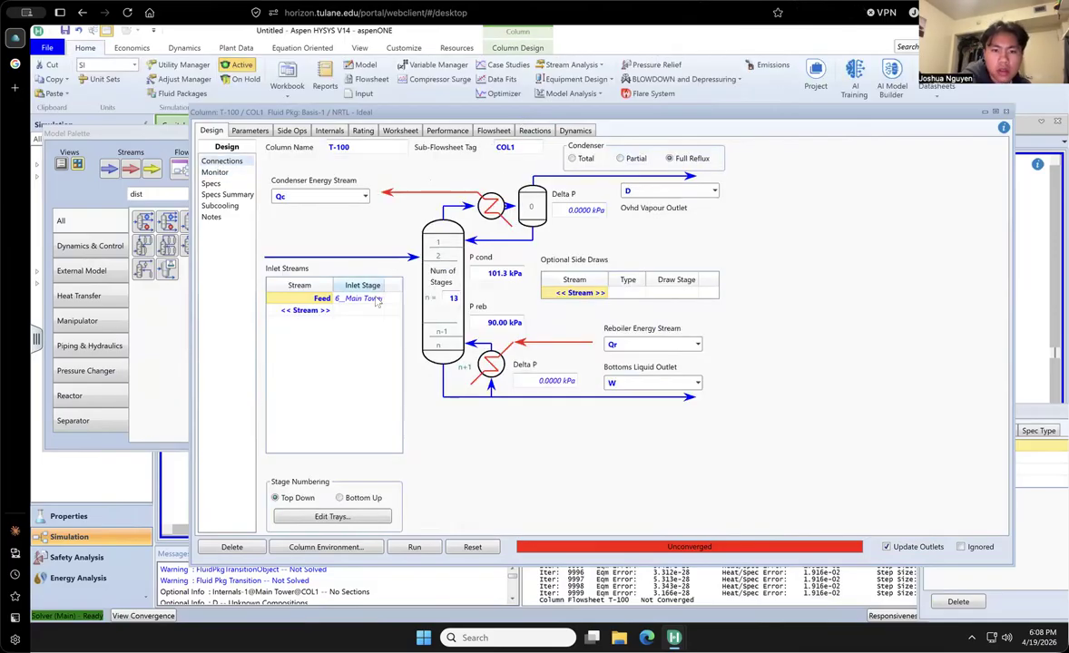
{"action": "left_click", "coordinate": [453, 298]}
{"action": "type", "text": "14"}
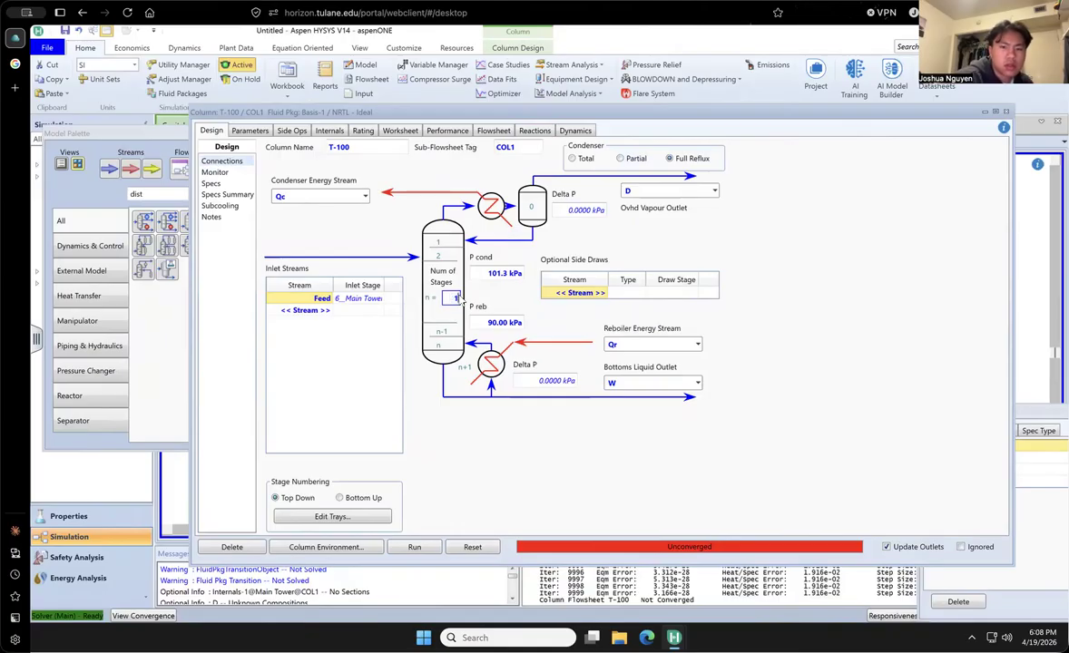
{"action": "left_click", "coordinate": [448, 437]}
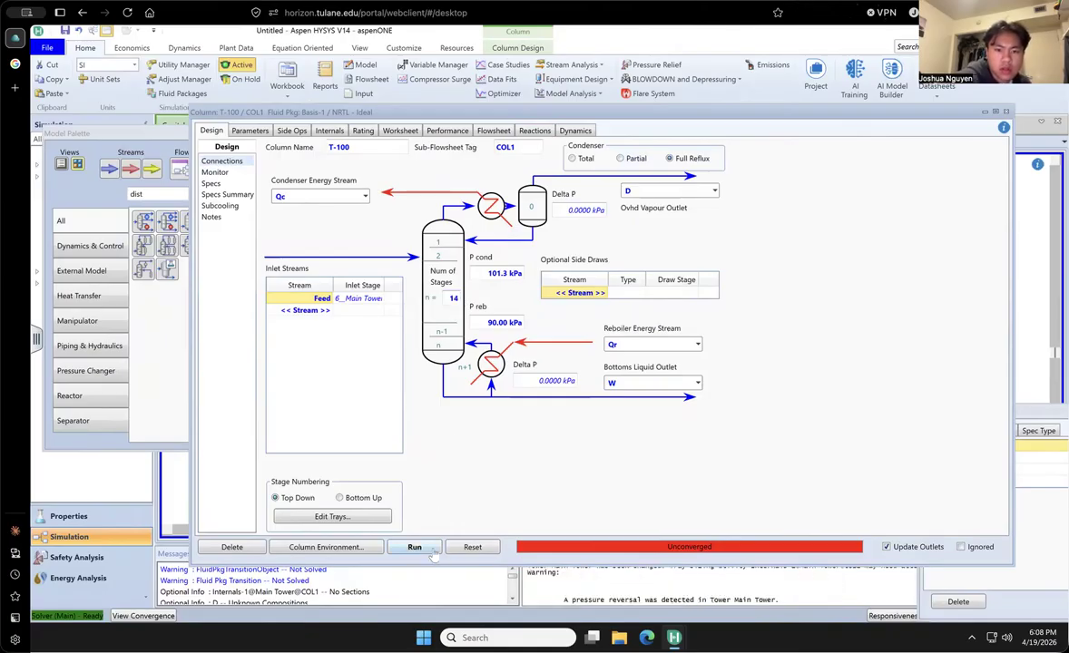
{"action": "left_click", "coordinate": [416, 547]}
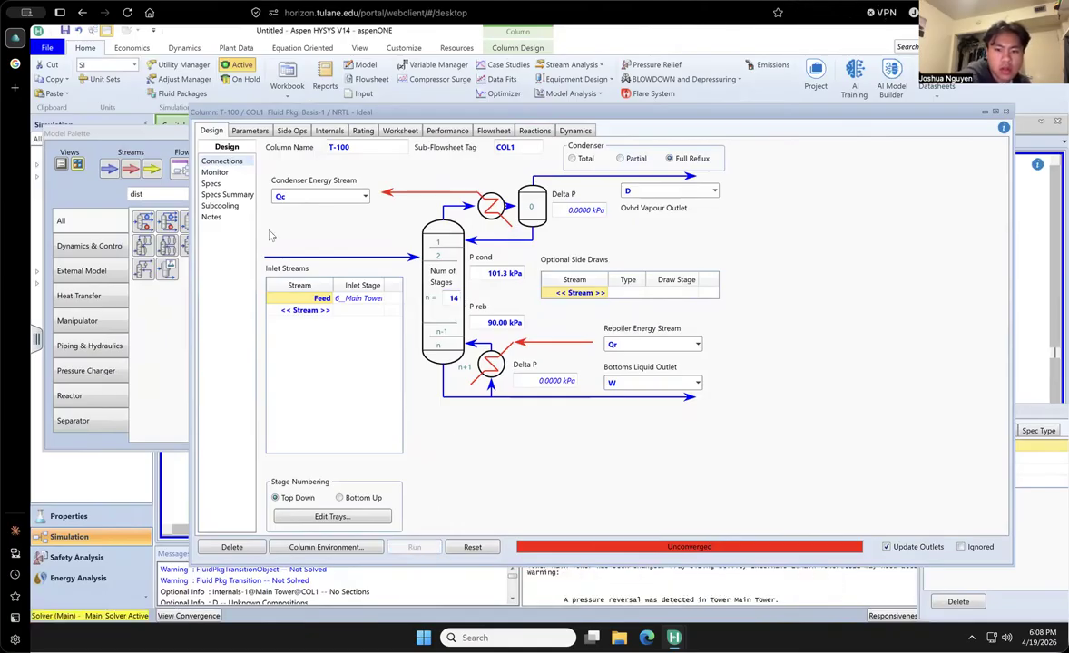
{"action": "left_click", "coordinate": [214, 172]}
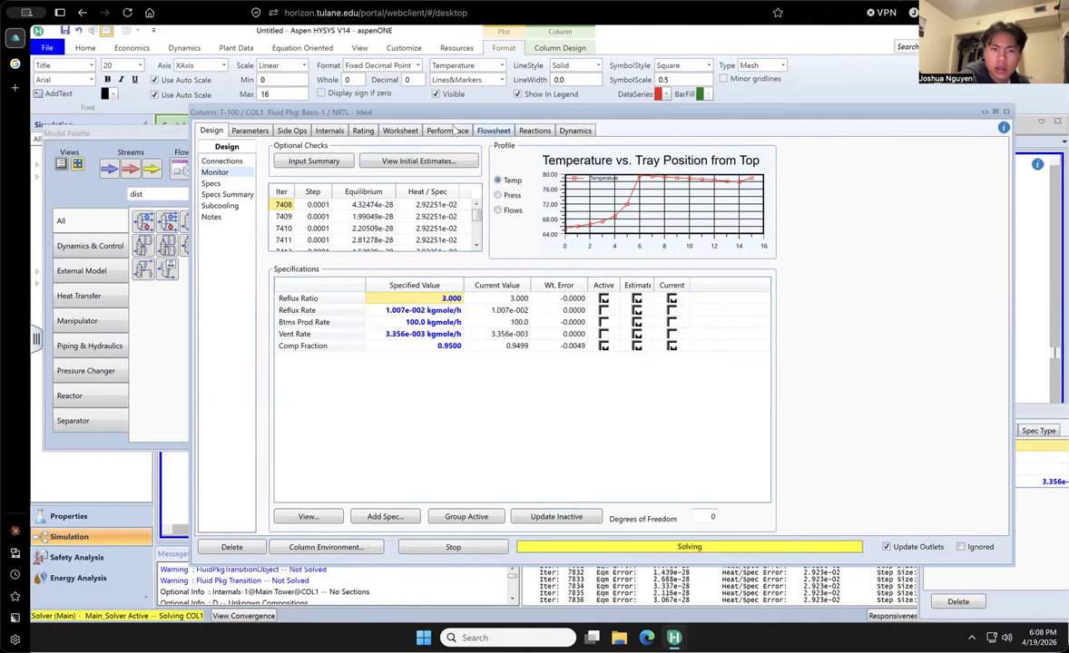
- Look through the column's performance, worksheet, rating, internals, side operations, reactions, dynamics and flowsheet settings while it solves
{"action": "left_click", "coordinate": [451, 132]}
{"action": "left_click", "coordinate": [403, 131]}
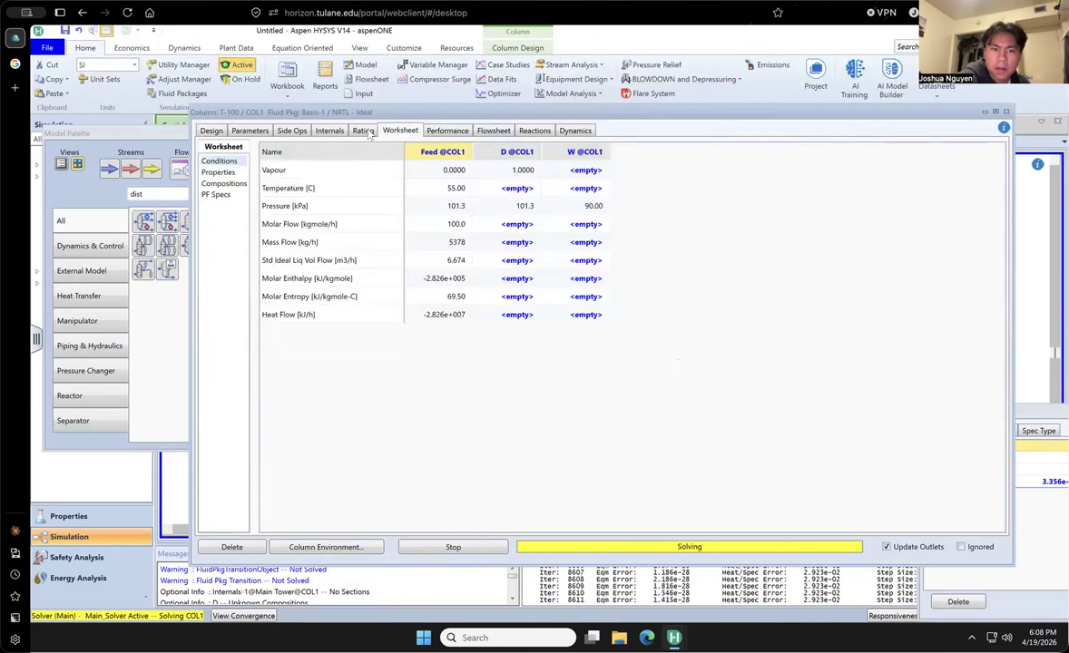
{"action": "left_click", "coordinate": [363, 132]}
{"action": "left_click", "coordinate": [330, 130]}
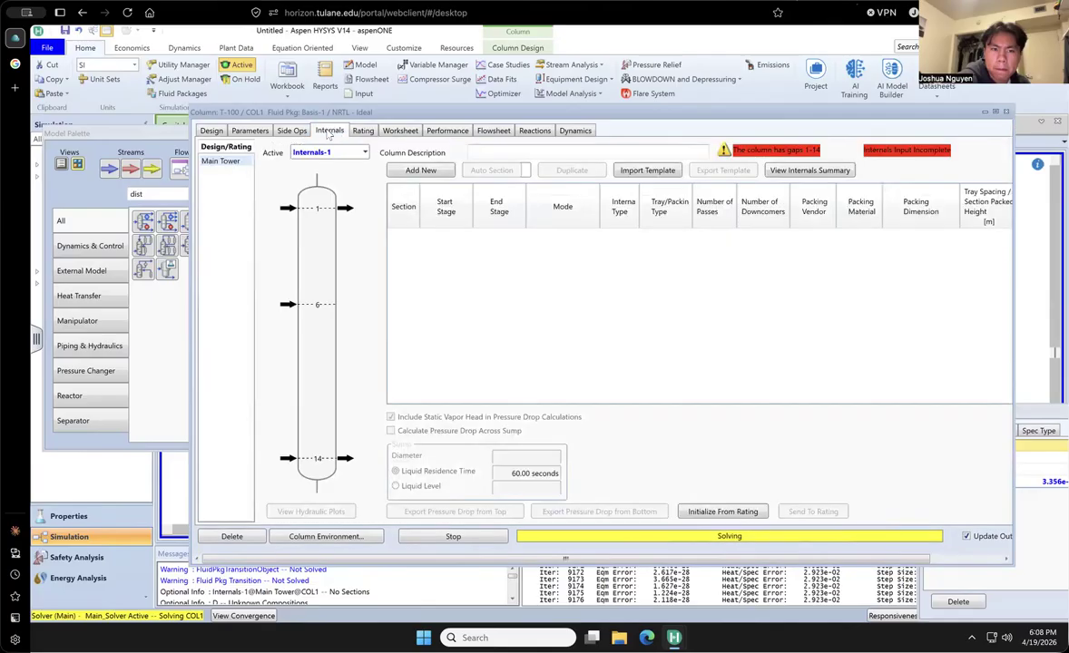
{"action": "left_click", "coordinate": [292, 131]}
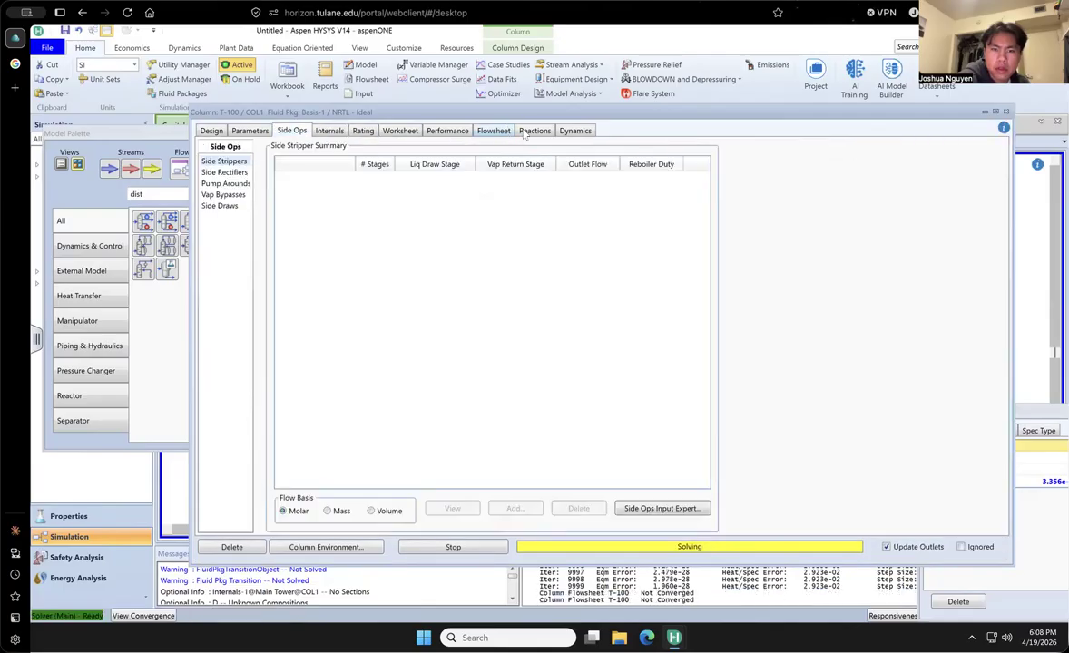
{"action": "left_click", "coordinate": [506, 132]}
{"action": "left_click", "coordinate": [526, 132]}
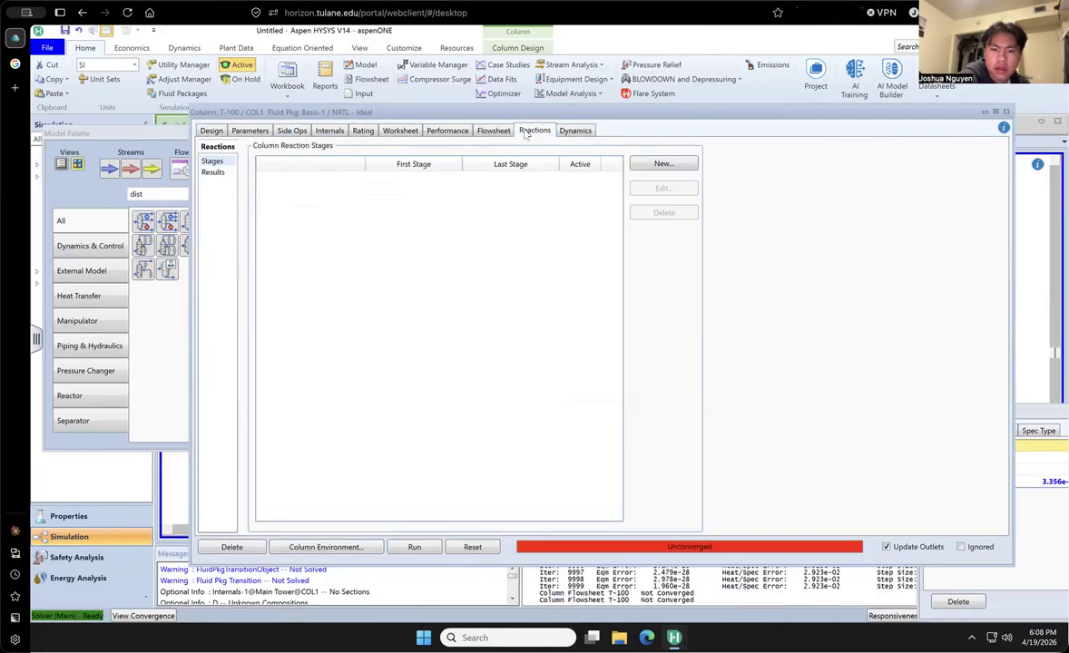
{"action": "left_click", "coordinate": [572, 132]}
{"action": "left_click", "coordinate": [498, 133]}
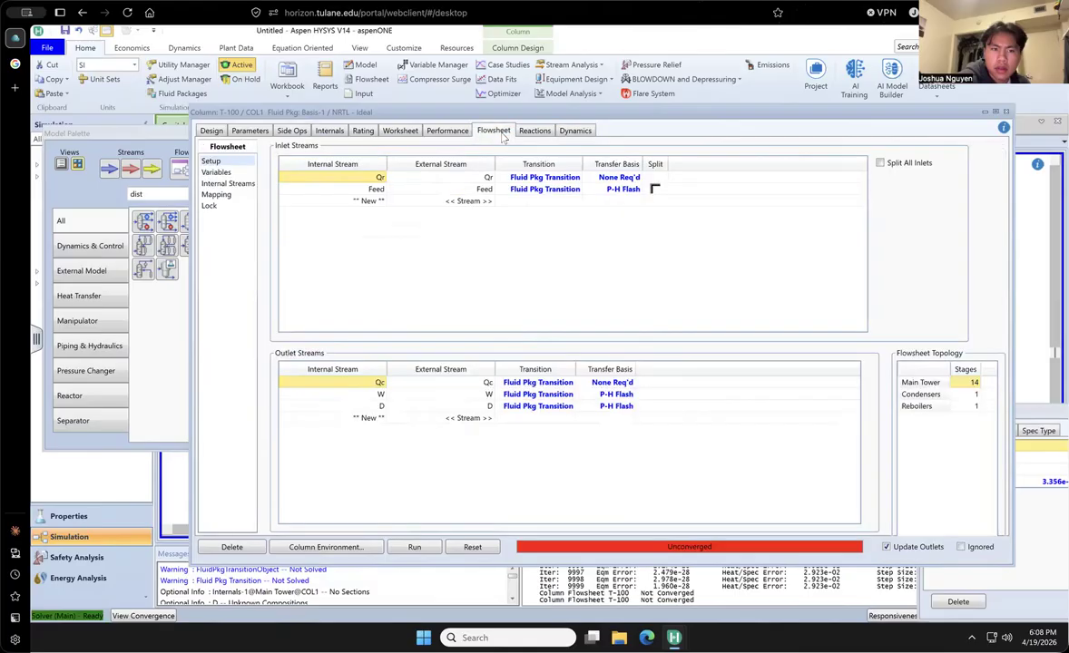
{"action": "left_click", "coordinate": [223, 171]}
- Review the column's profile, estimate and efficiency parameters, and set the solving method to Modified HYSIM Inside-Out
{"action": "left_click", "coordinate": [247, 133]}
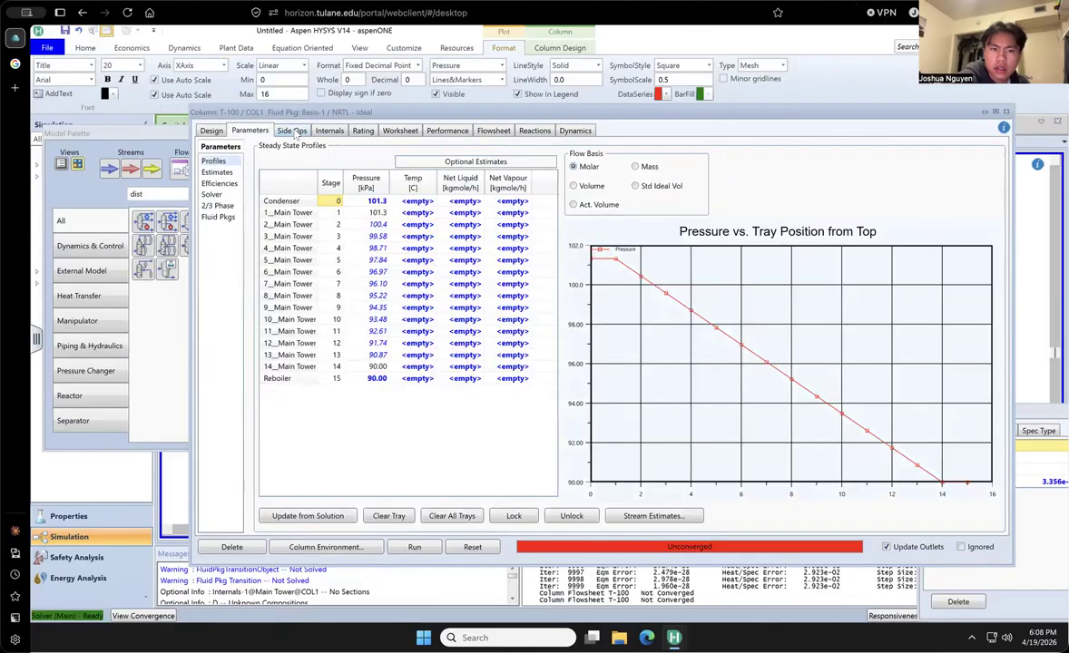
{"action": "left_click", "coordinate": [217, 174]}
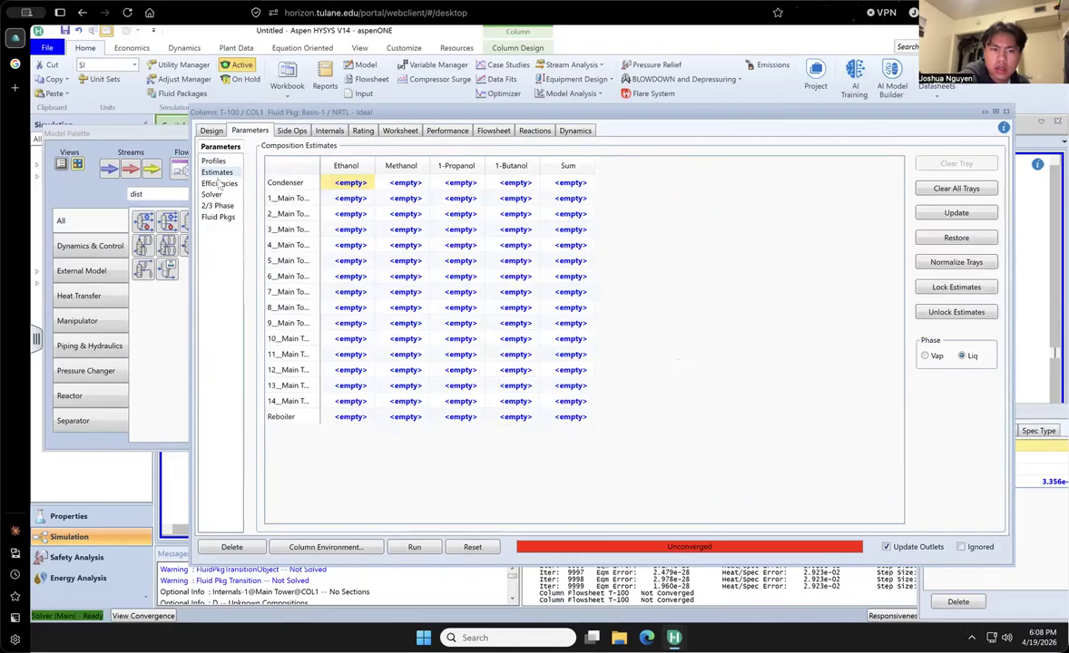
{"action": "left_click", "coordinate": [219, 184]}
{"action": "left_click", "coordinate": [213, 195]}
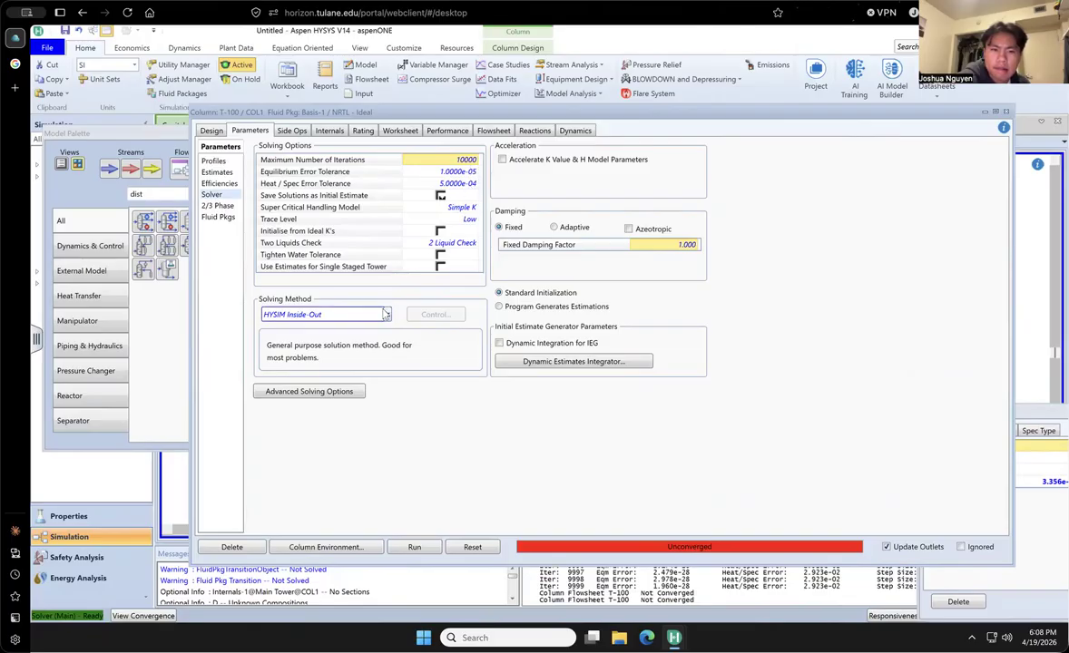
{"action": "left_click", "coordinate": [386, 314]}
{"action": "left_click", "coordinate": [386, 314]}
{"action": "left_click", "coordinate": [385, 314]}
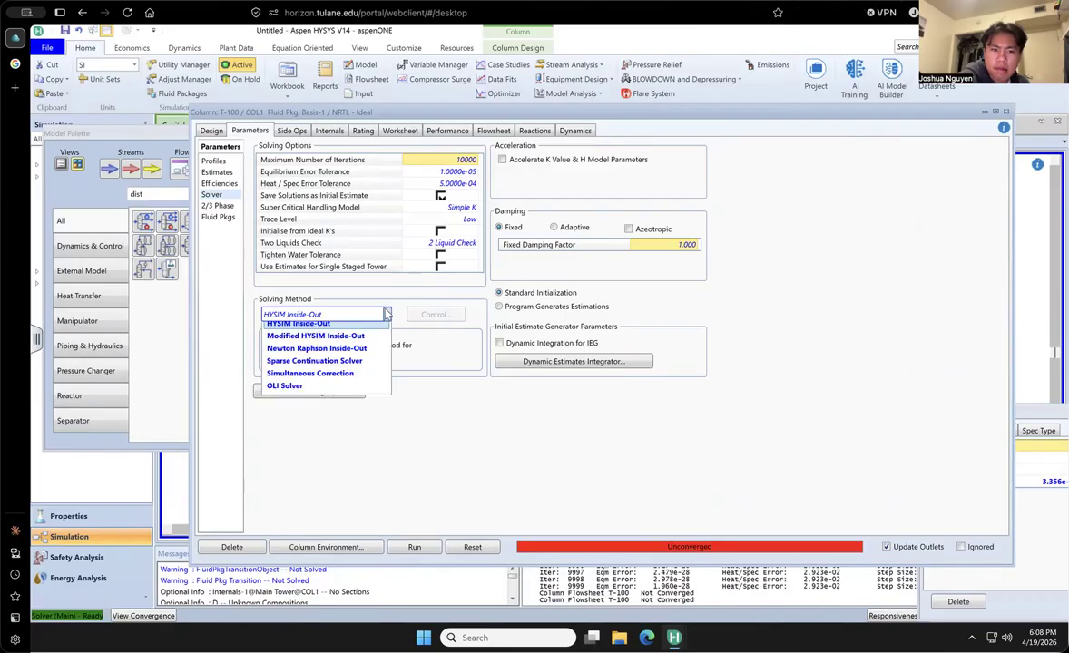
{"action": "left_click", "coordinate": [383, 343]}
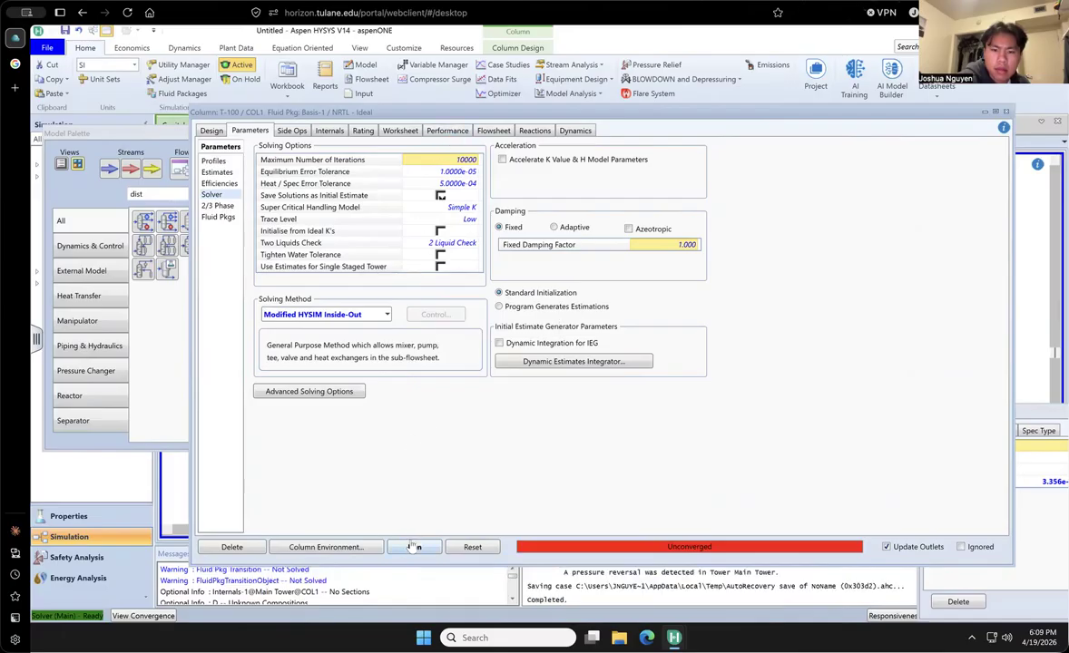
- Set the heat/spec error tolerance to 0.005, run the column and check the iterations and specification results
{"action": "left_click", "coordinate": [462, 183]}
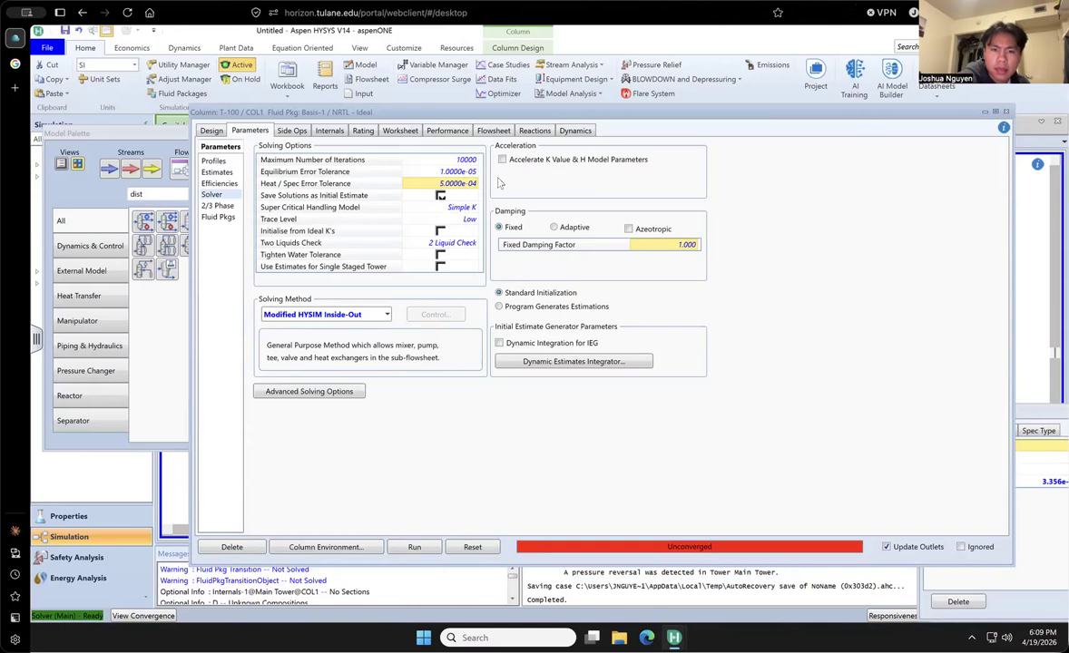
{"action": "type", "text": ".005"}
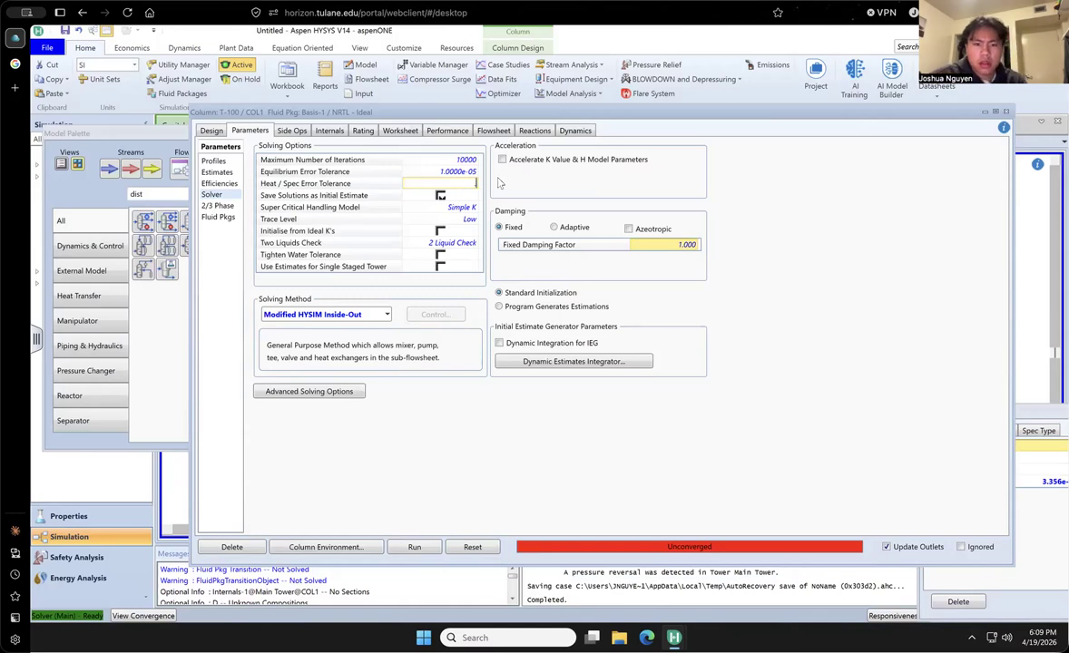
{"action": "key", "text": "Return"}
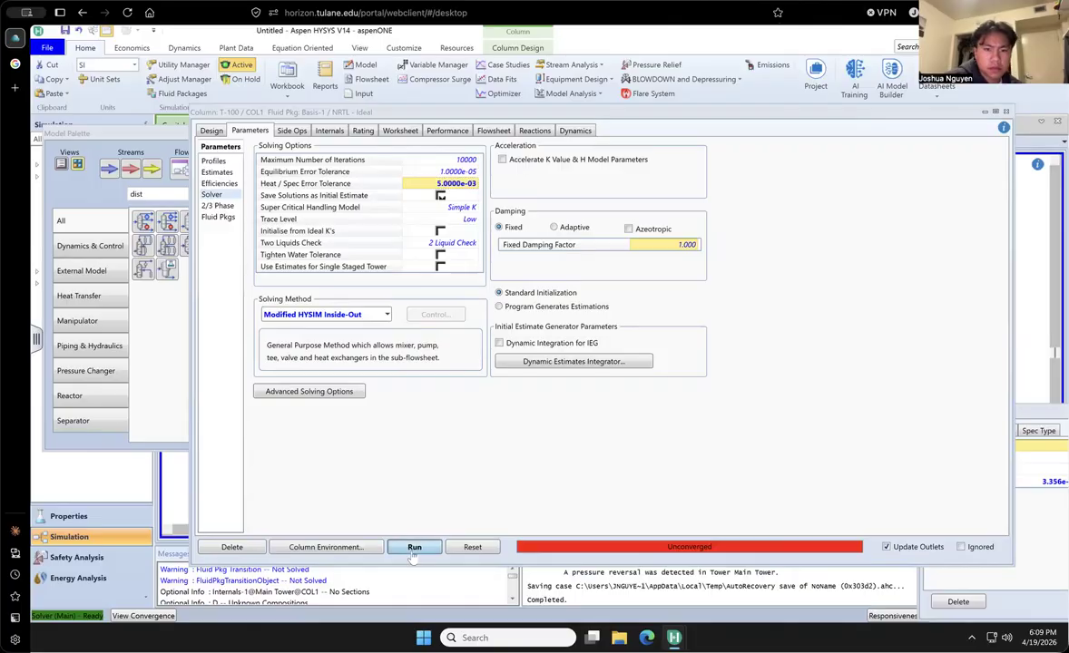
{"action": "left_click_drag", "start_coordinate": [825, 113], "coordinate": [824, 168]}
{"action": "left_click", "coordinate": [218, 184]}
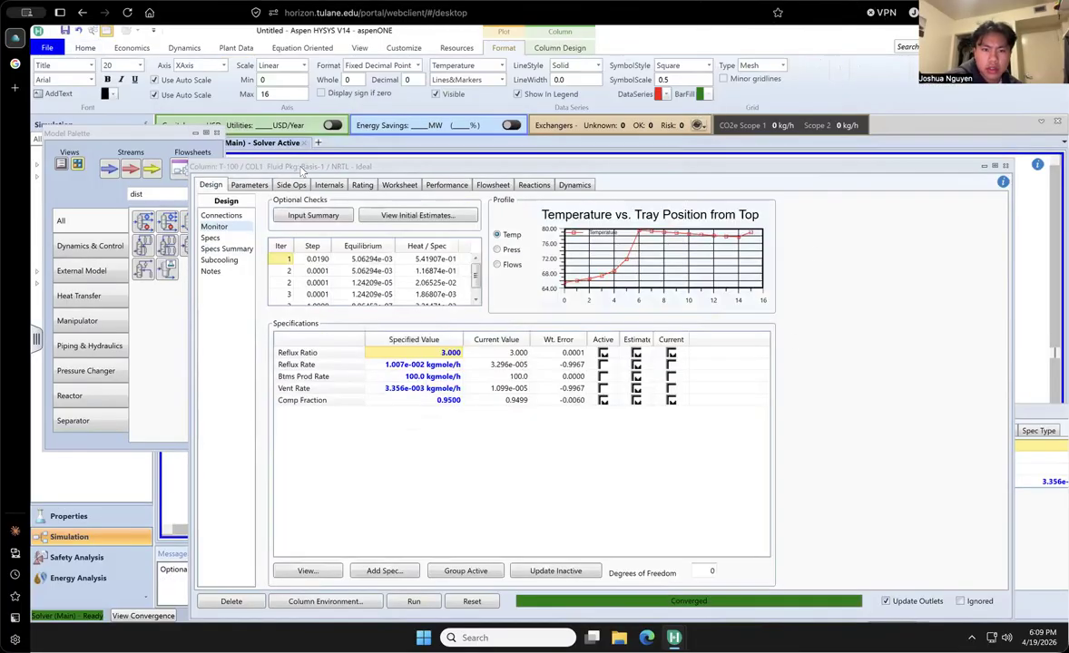
{"action": "left_click_drag", "start_coordinate": [311, 170], "coordinate": [286, 110]}
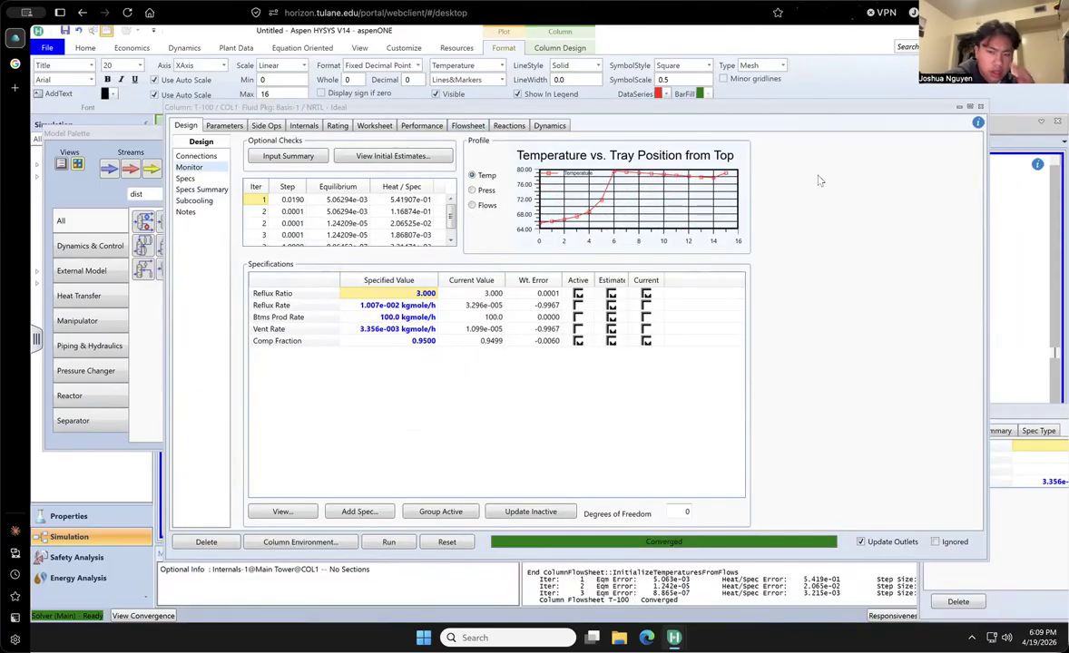
{"action": "left_click_drag", "start_coordinate": [773, 109], "coordinate": [733, 128]}
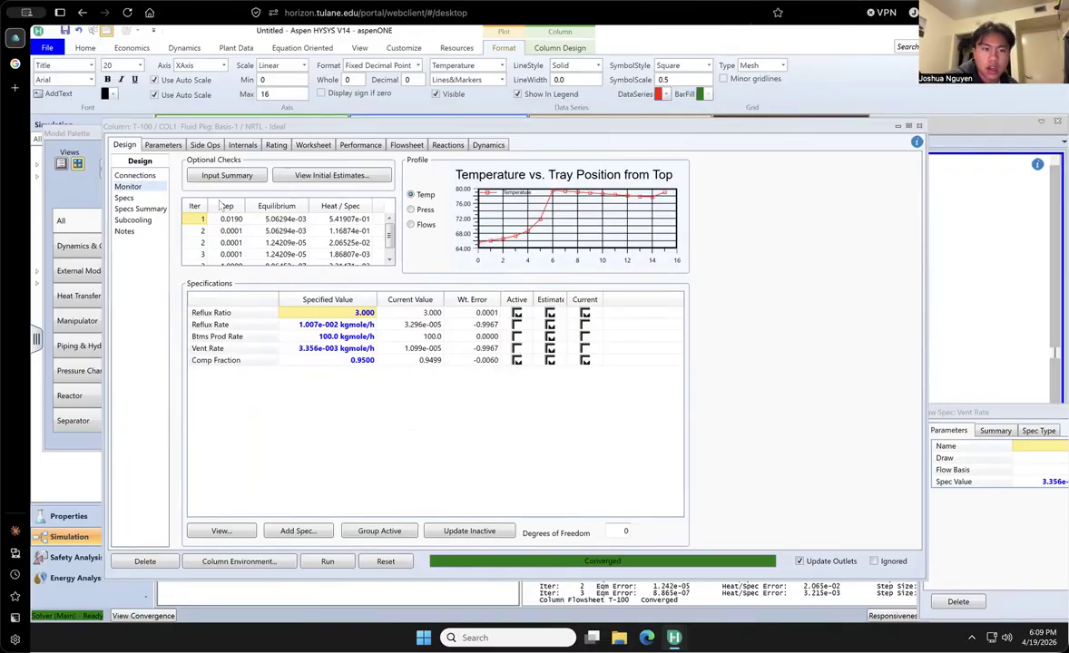
- Set the column's number of stages to 12 and run it
{"action": "left_click", "coordinate": [132, 176]}
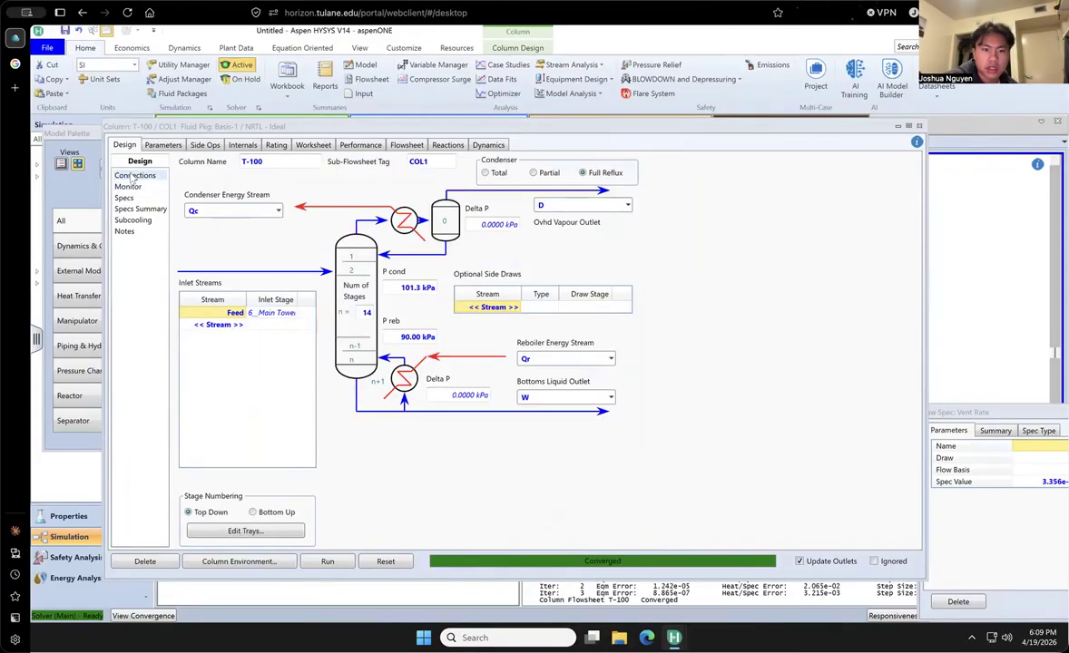
{"action": "left_click", "coordinate": [368, 314]}
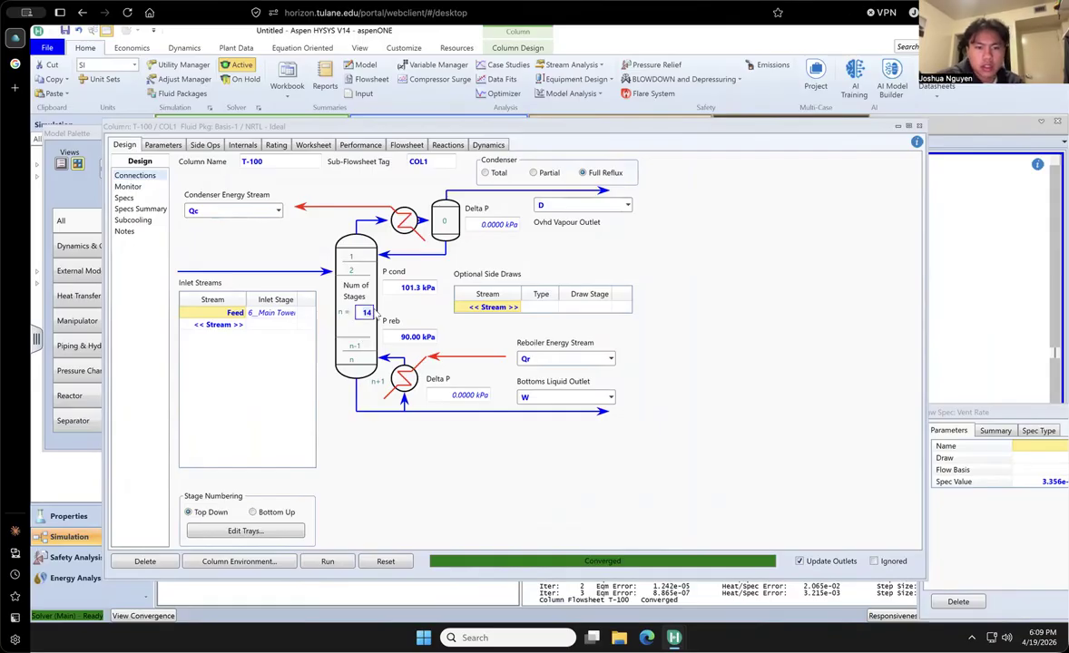
{"action": "type", "text": "12"}
{"action": "key", "text": "Return"}
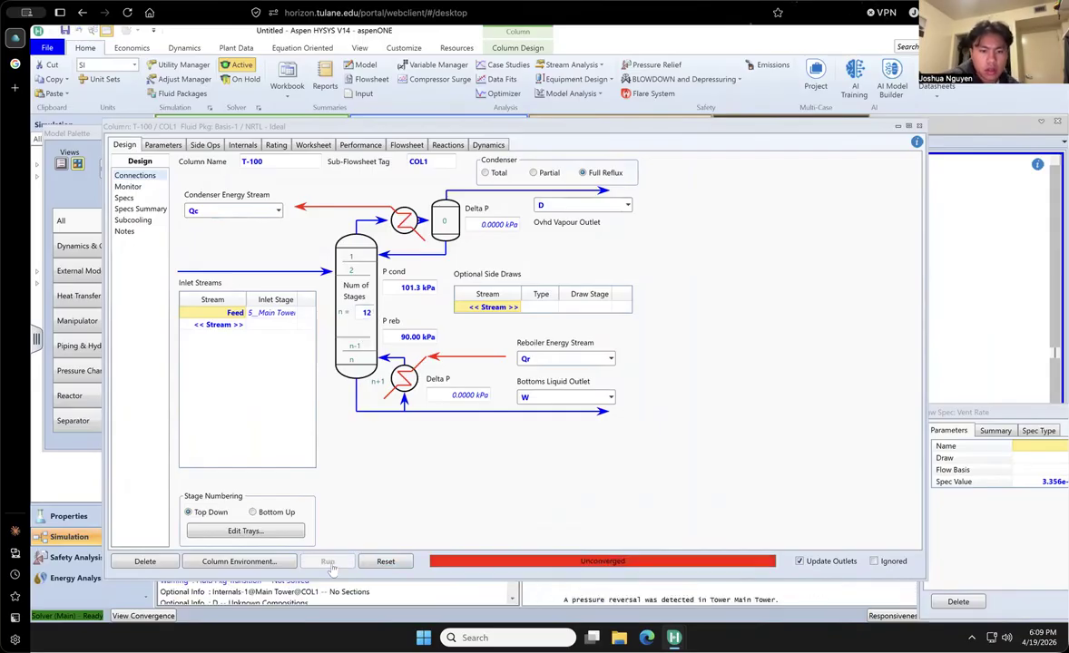
- Reduce the number of stages to 10 and rerun the column
{"action": "left_click", "coordinate": [368, 312]}
{"action": "type", "text": "10"}
{"action": "key", "text": "Return"}
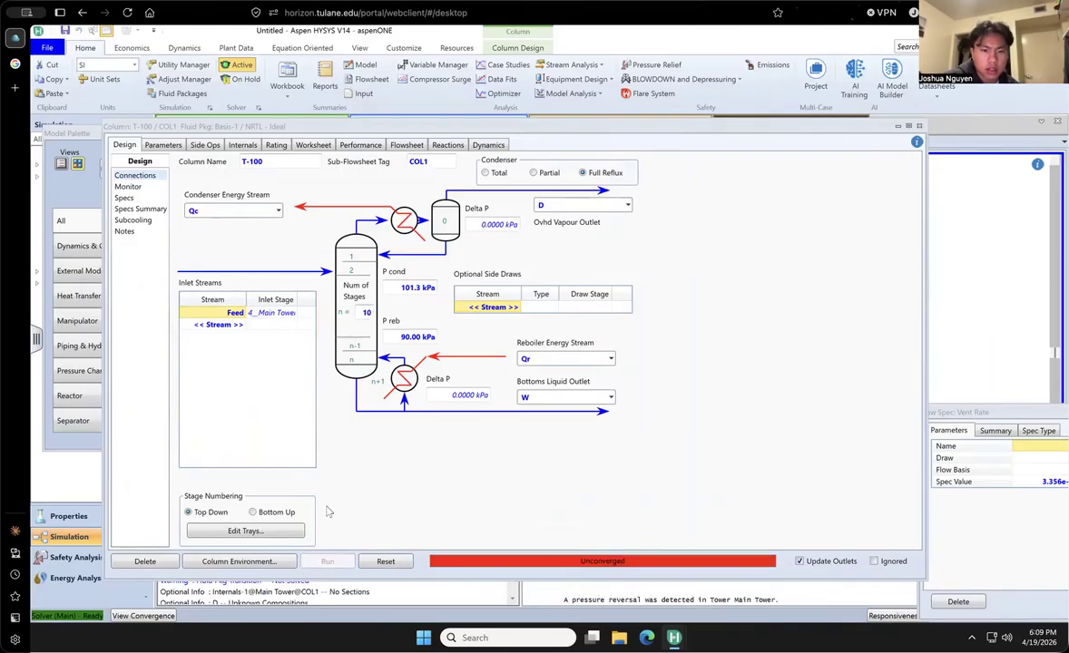
- Run the column with 8 stages and try to raise the number of stages to 9
{"action": "left_click", "coordinate": [368, 312]}
{"action": "type", "text": "8"}
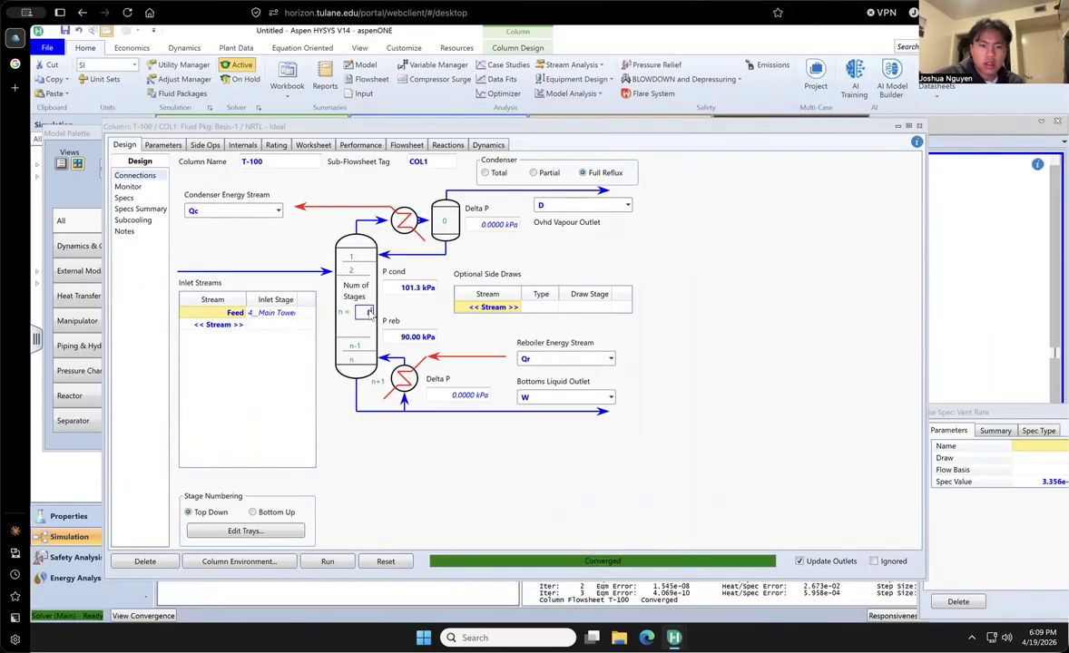
{"action": "key", "text": "Return"}
{"action": "left_click", "coordinate": [343, 563]}
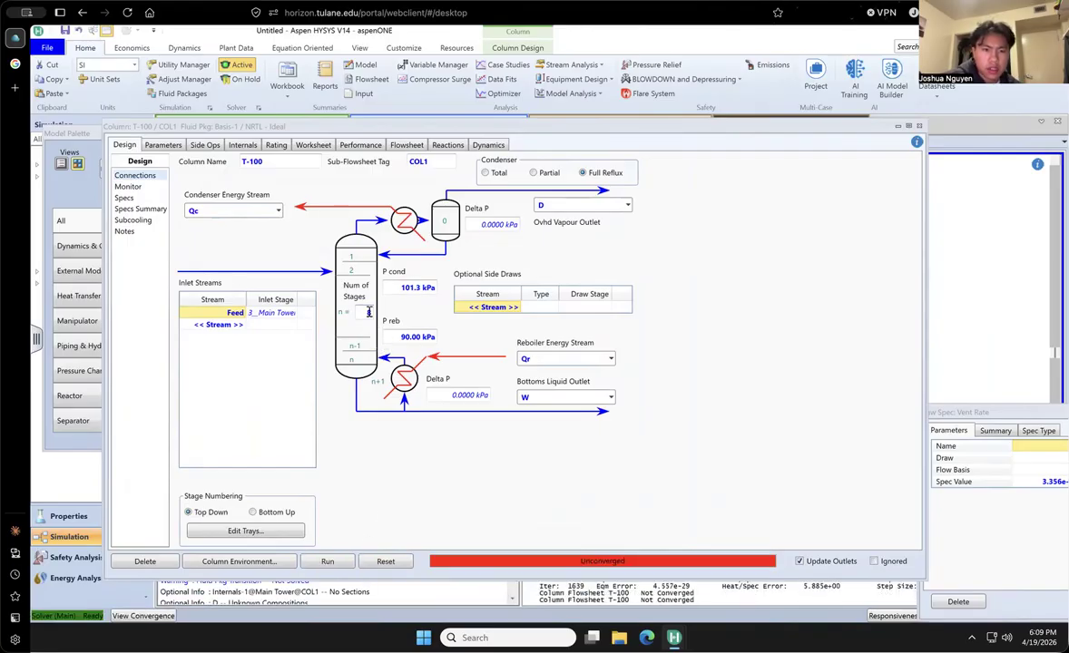
{"action": "key", "text": "Return"}
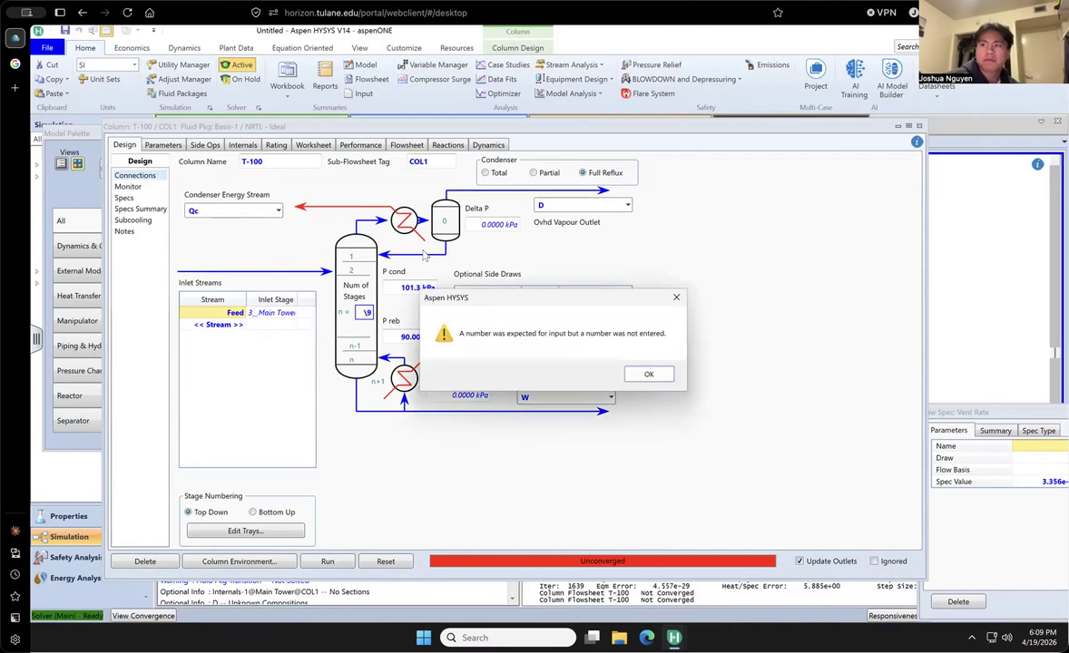
{"action": "left_click", "coordinate": [643, 373]}
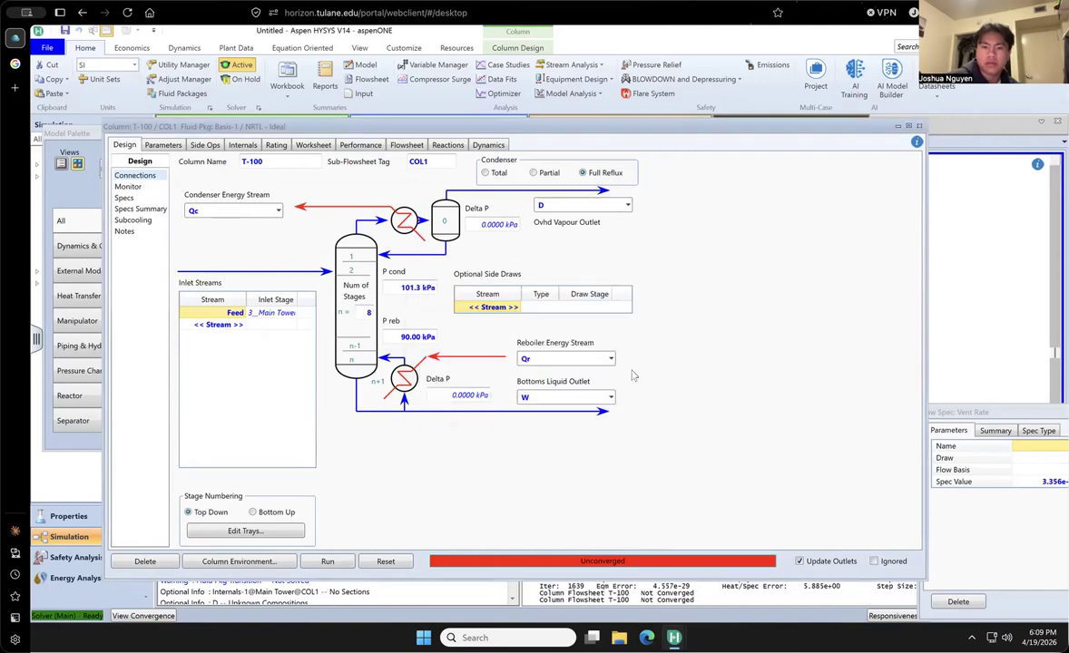
- Switch the condenser to Total and try running the column with 9 stages, closing the Distillate Rate specification window
{"action": "left_click", "coordinate": [487, 173]}
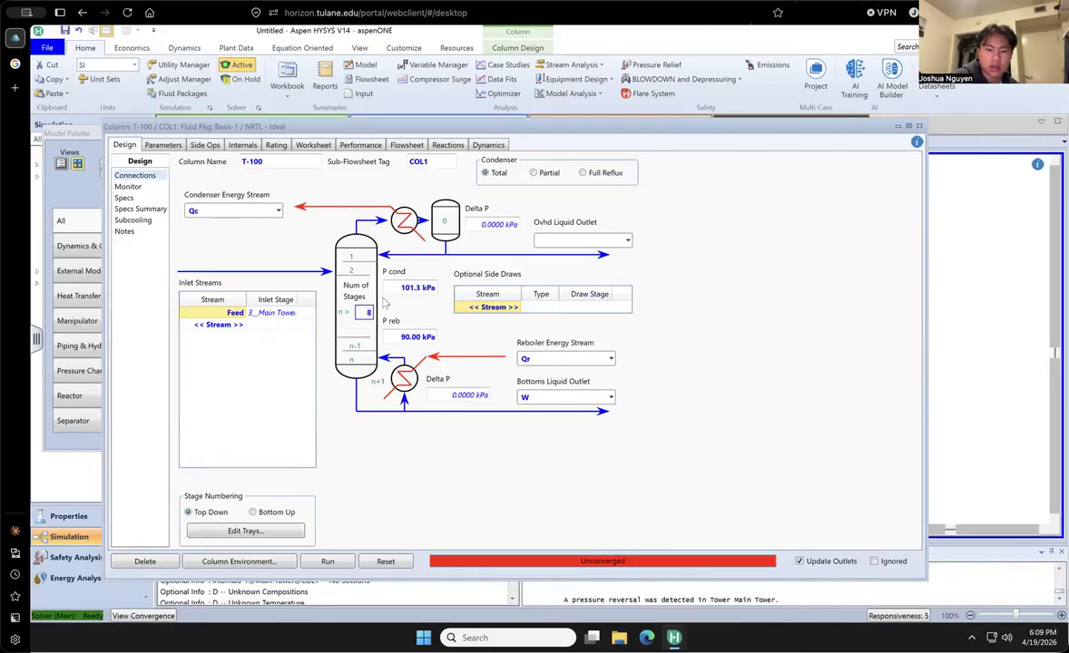
{"action": "left_click", "coordinate": [326, 562]}
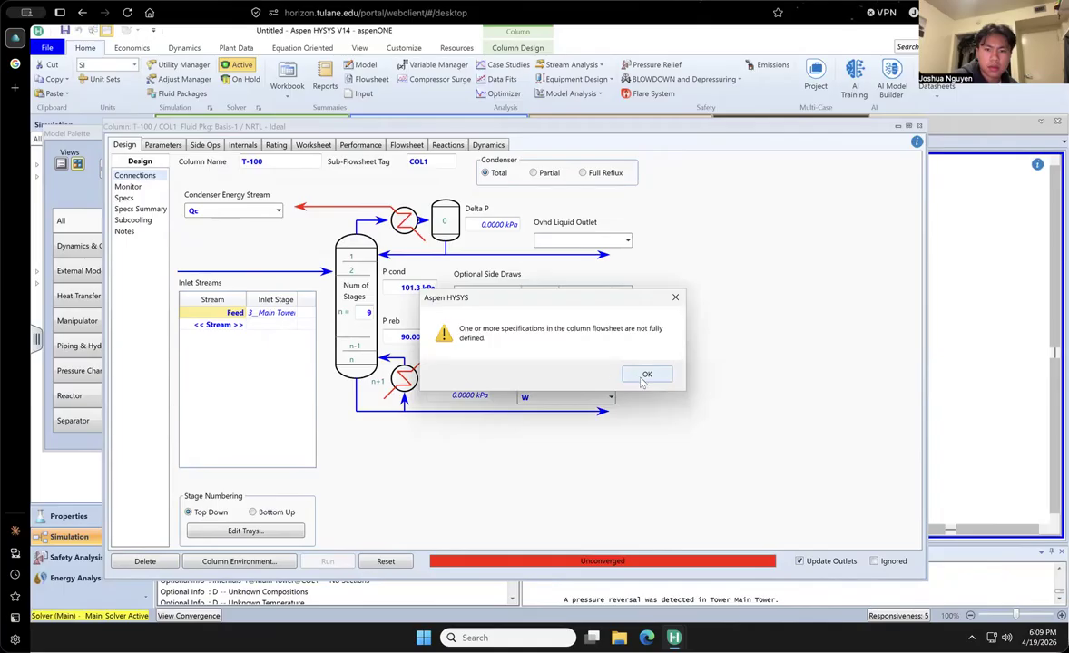
{"action": "left_click", "coordinate": [645, 375]}
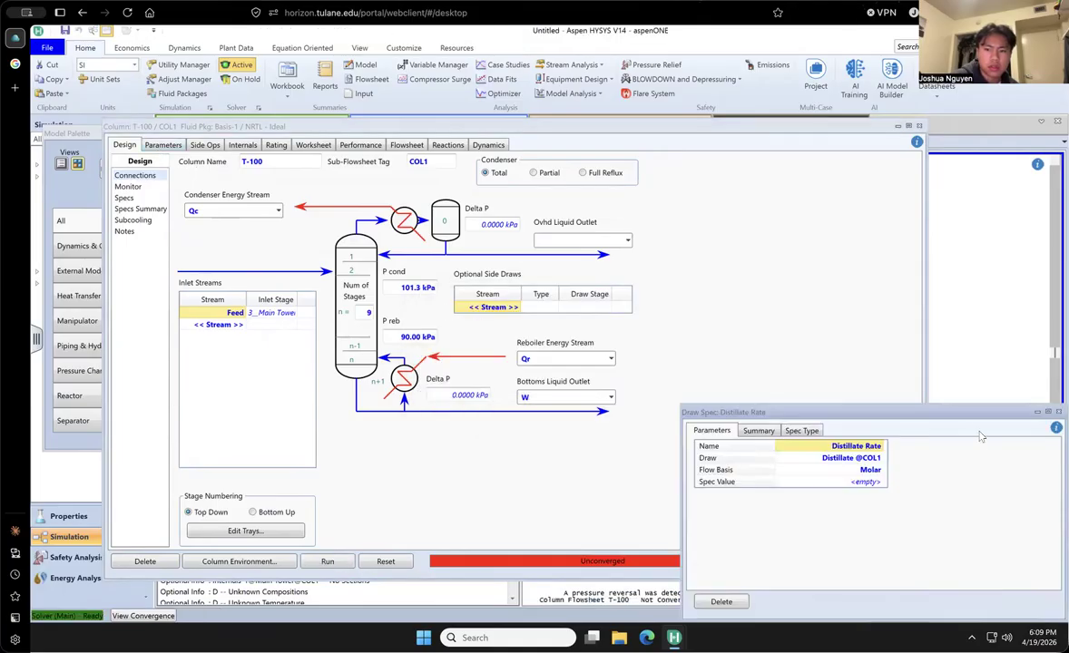
{"action": "left_click_drag", "start_coordinate": [809, 415], "coordinate": [620, 410]}
{"action": "left_click", "coordinate": [870, 408]}
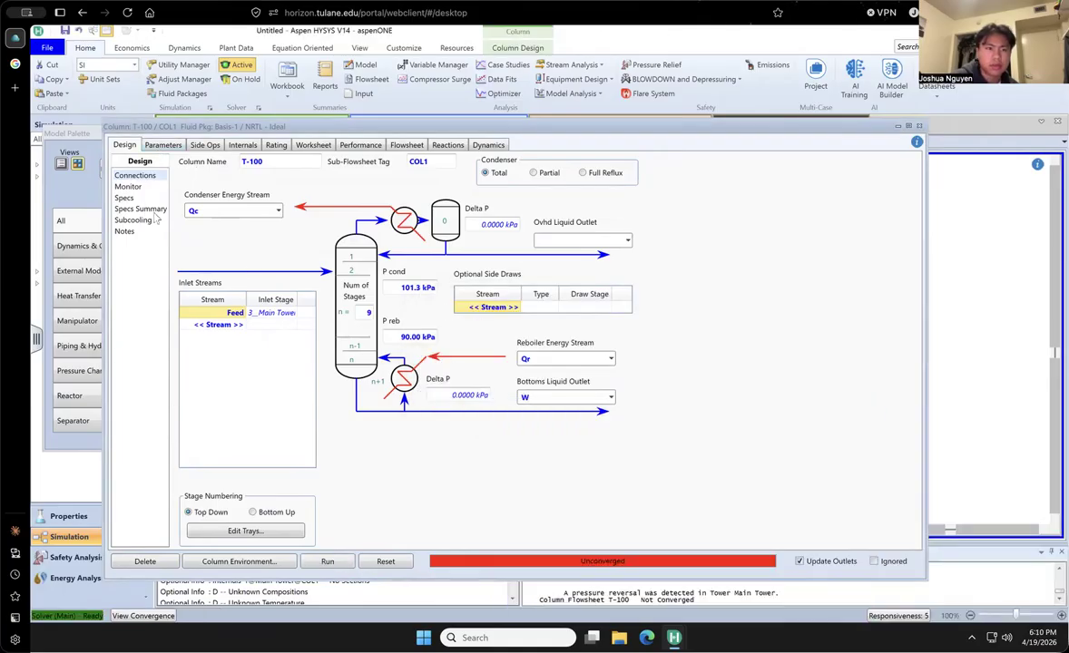
- Make the Reflux Ratio specification active in place of Distillate Rate so the column solves
{"action": "left_click", "coordinate": [124, 198]}
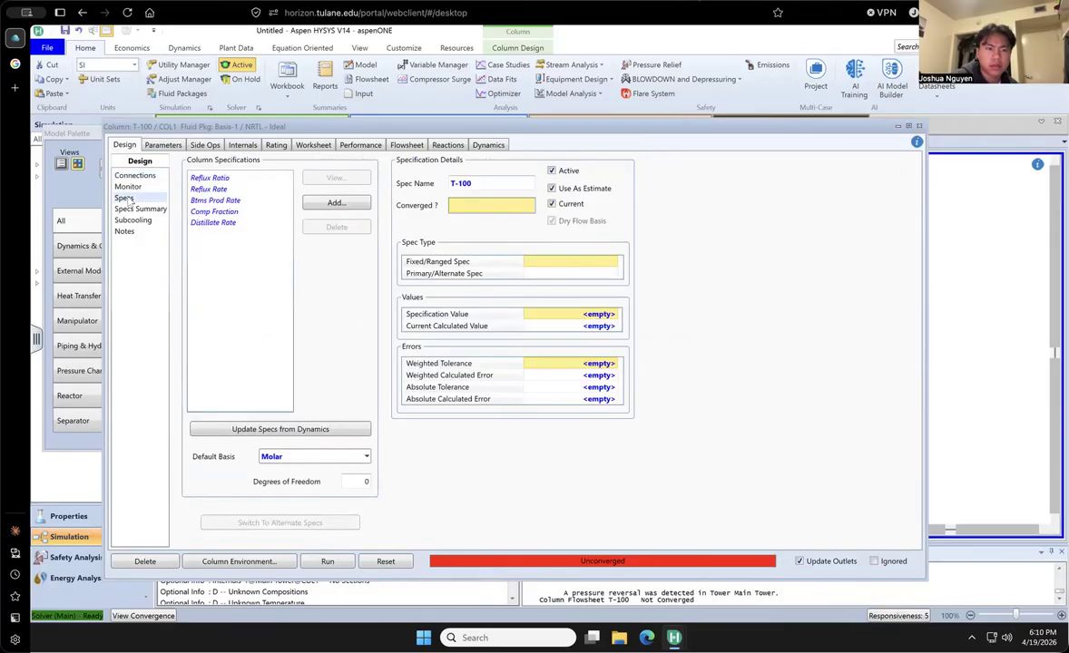
{"action": "left_click", "coordinate": [128, 187]}
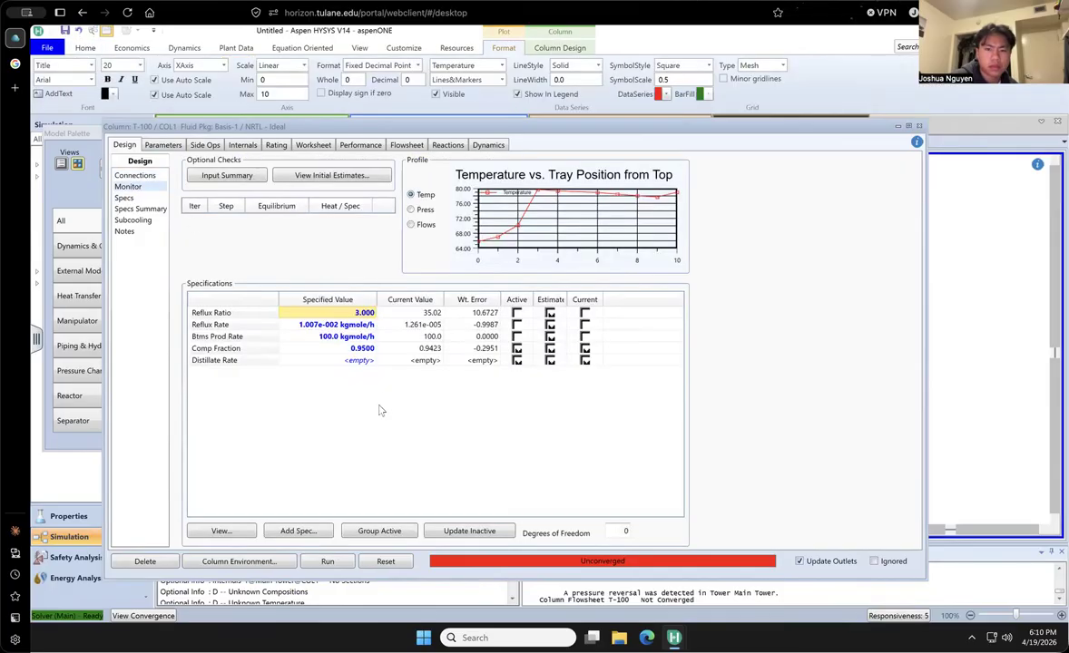
{"action": "left_click", "coordinate": [517, 361]}
{"action": "left_click", "coordinate": [517, 313]}
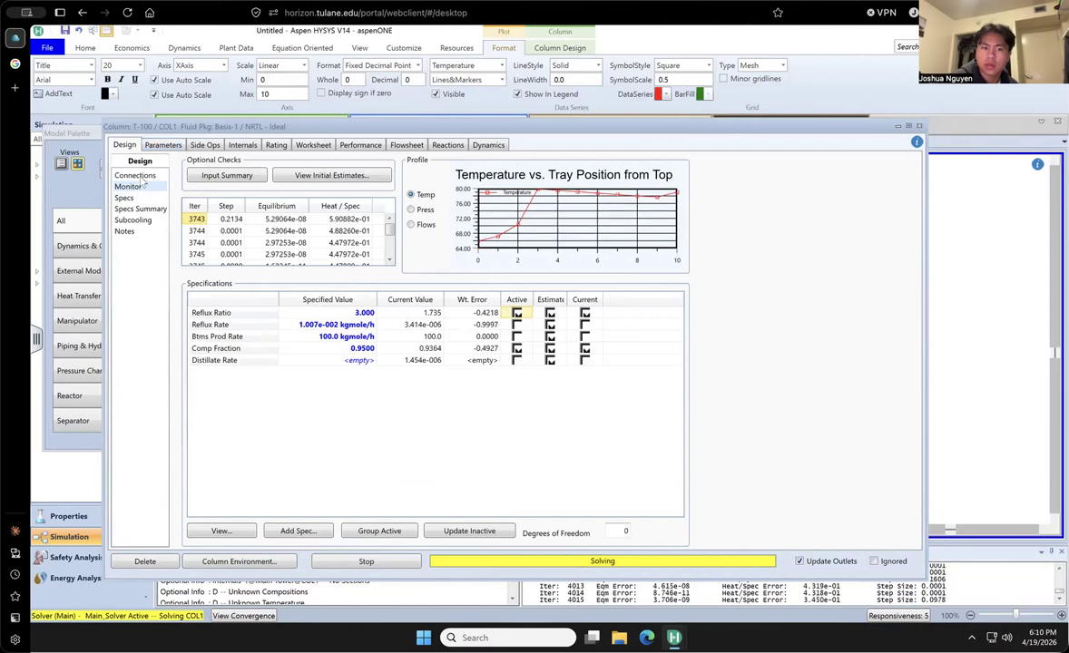
- Set the total-condenser column's number of stages to 10 and rerun it
{"action": "left_click", "coordinate": [140, 177]}
{"action": "left_click", "coordinate": [369, 314]}
{"action": "key", "text": "Return"}
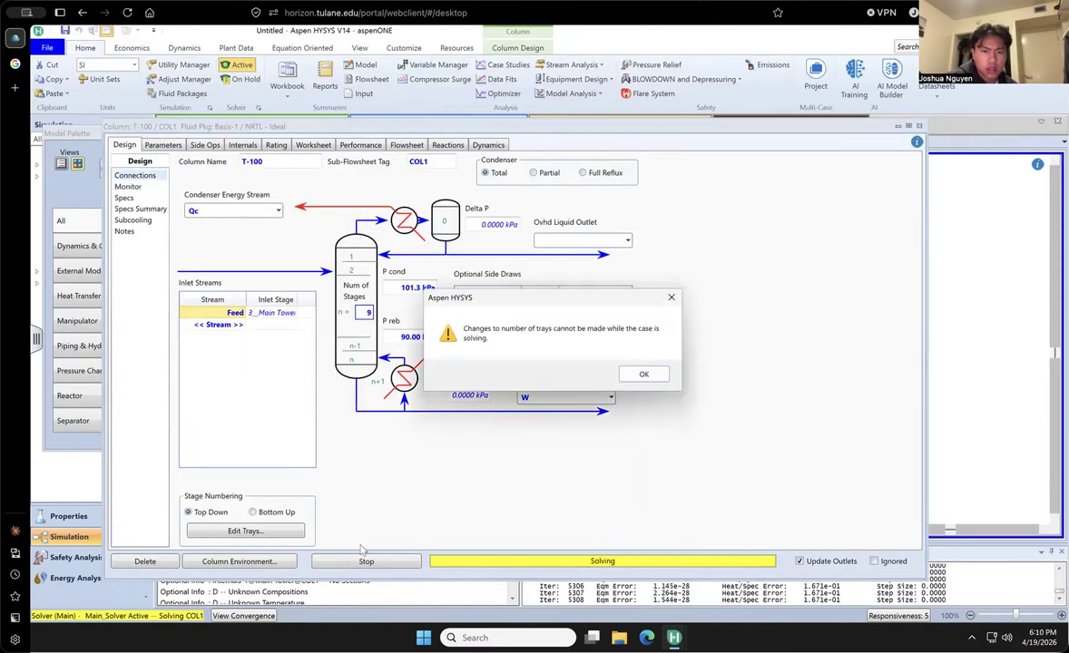
{"action": "left_click", "coordinate": [644, 373]}
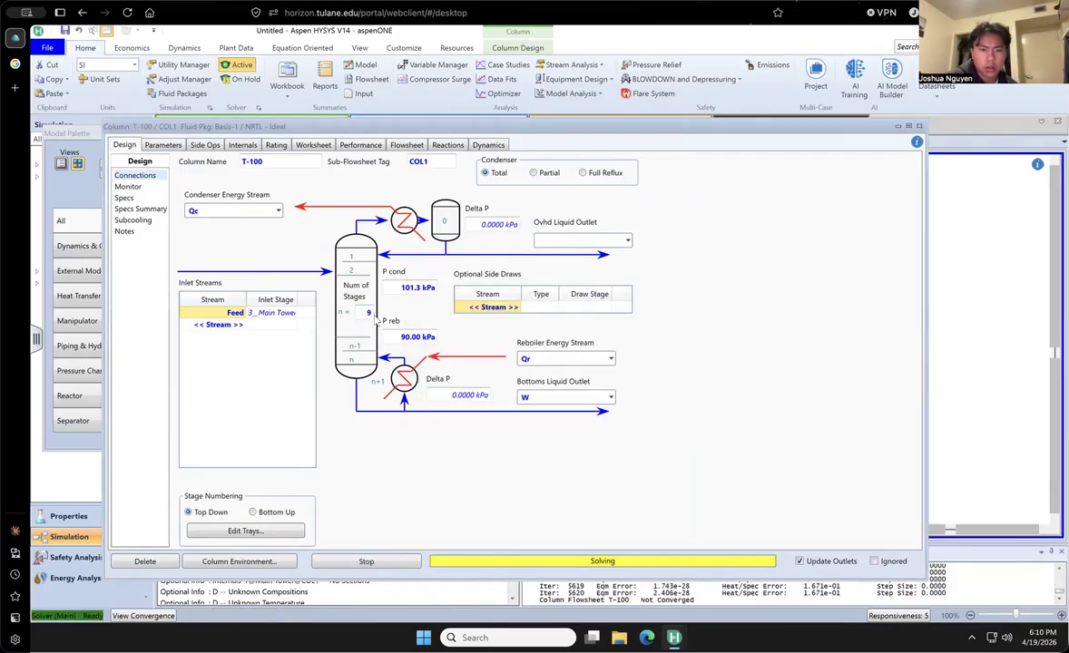
{"action": "left_click", "coordinate": [339, 560]}
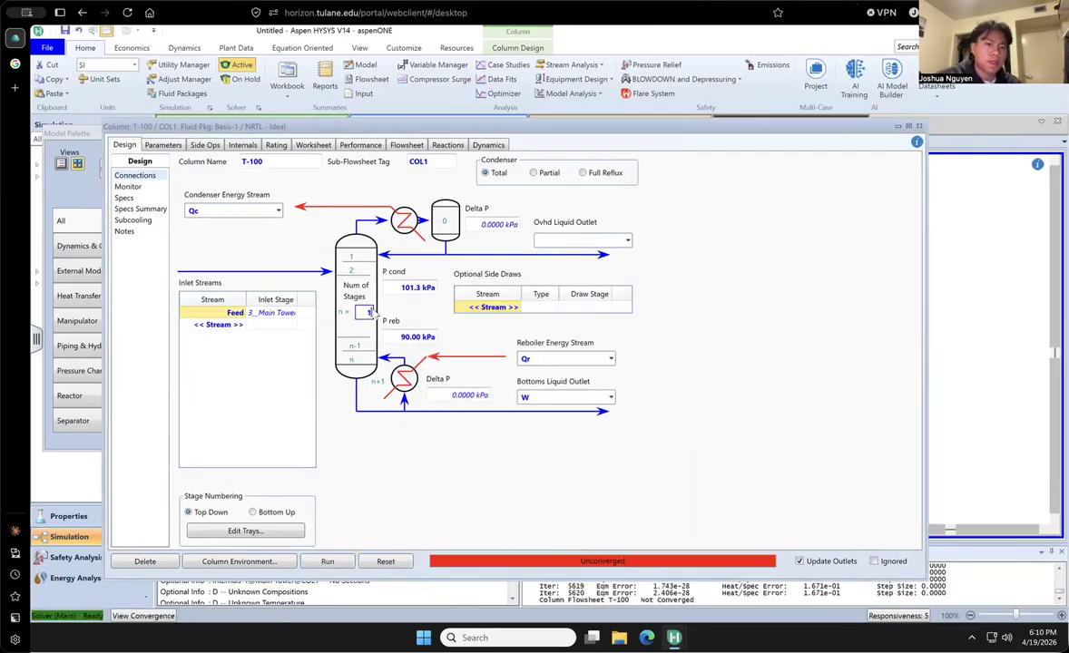
{"action": "left_click", "coordinate": [331, 561]}
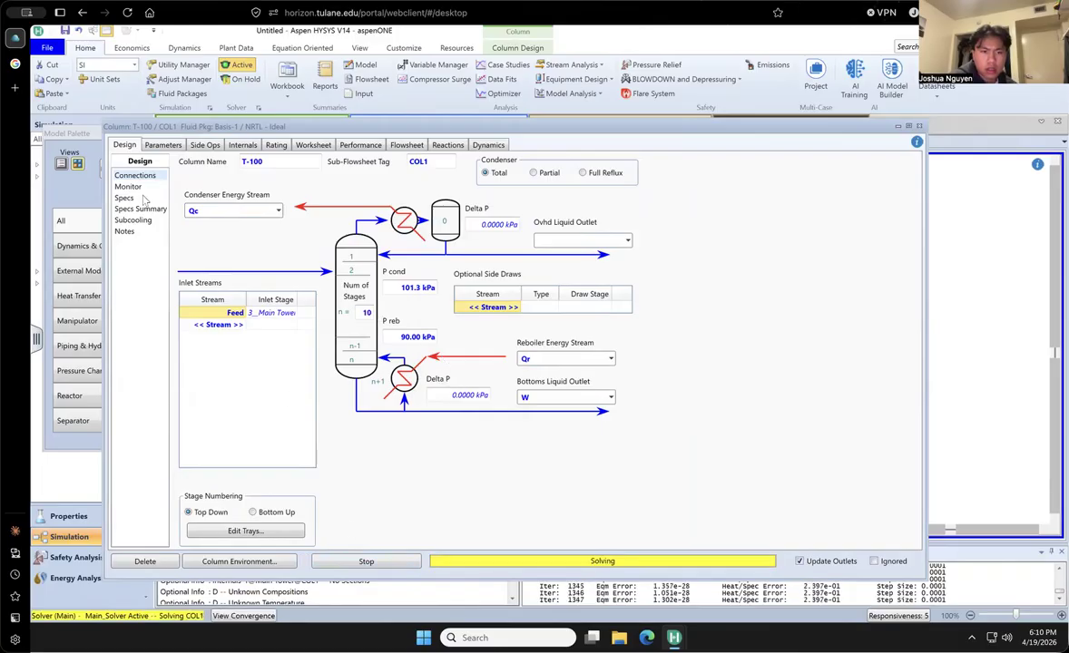
- Move the Feed stream's inlet to stage 4 of the main tower and rerun the column
{"action": "left_click", "coordinate": [134, 187]}
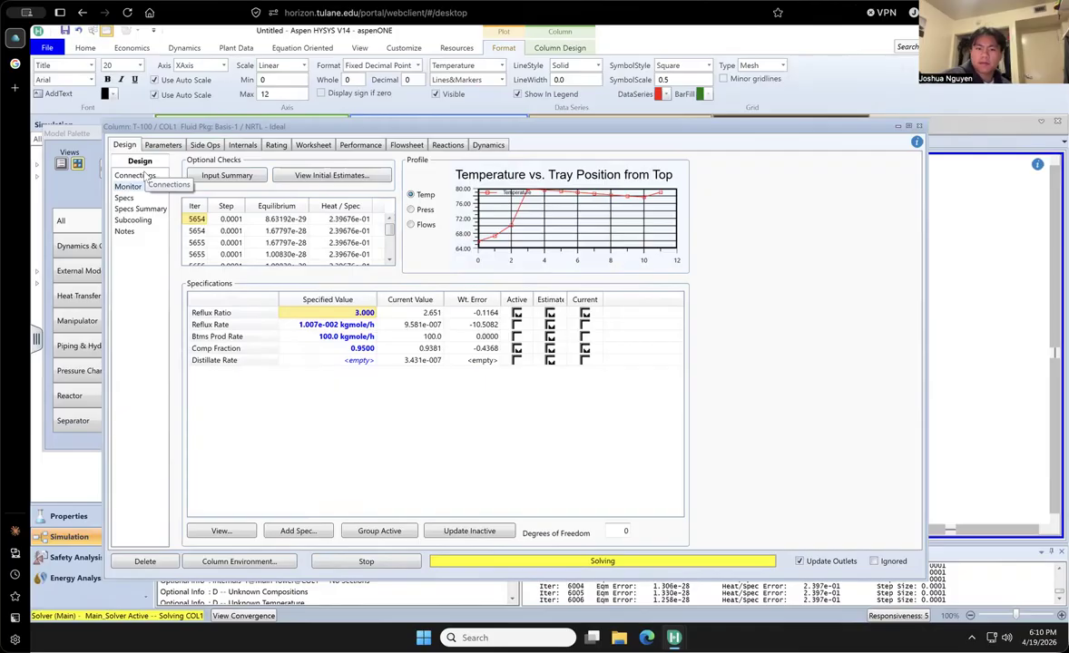
{"action": "left_click", "coordinate": [138, 176]}
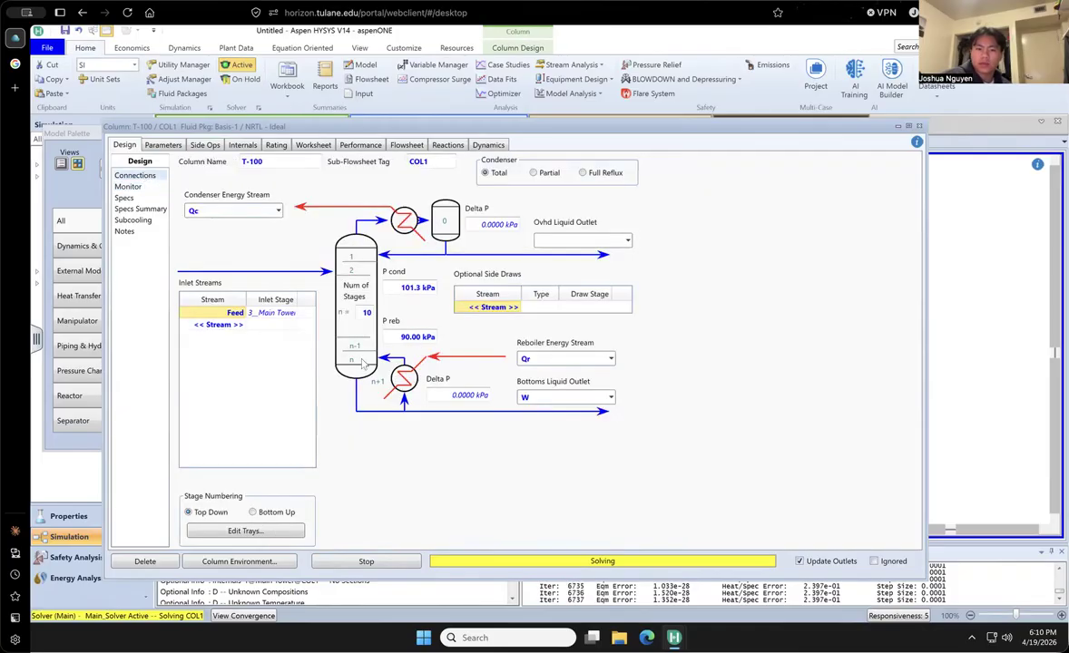
{"action": "mouse_move", "coordinate": [294, 314]}
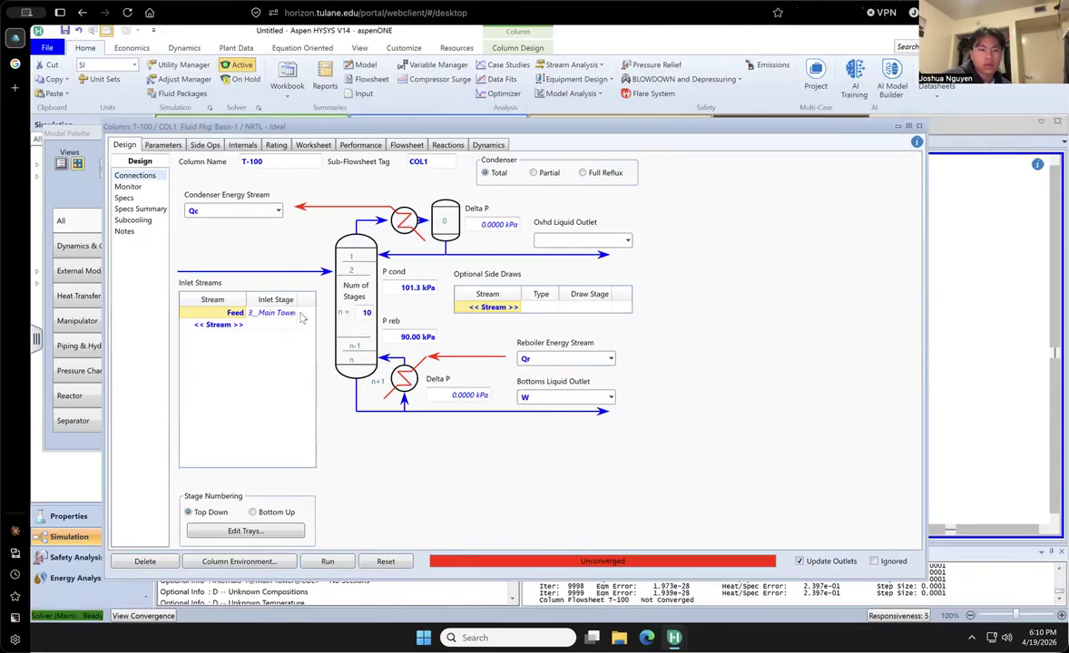
{"action": "left_click", "coordinate": [297, 315]}
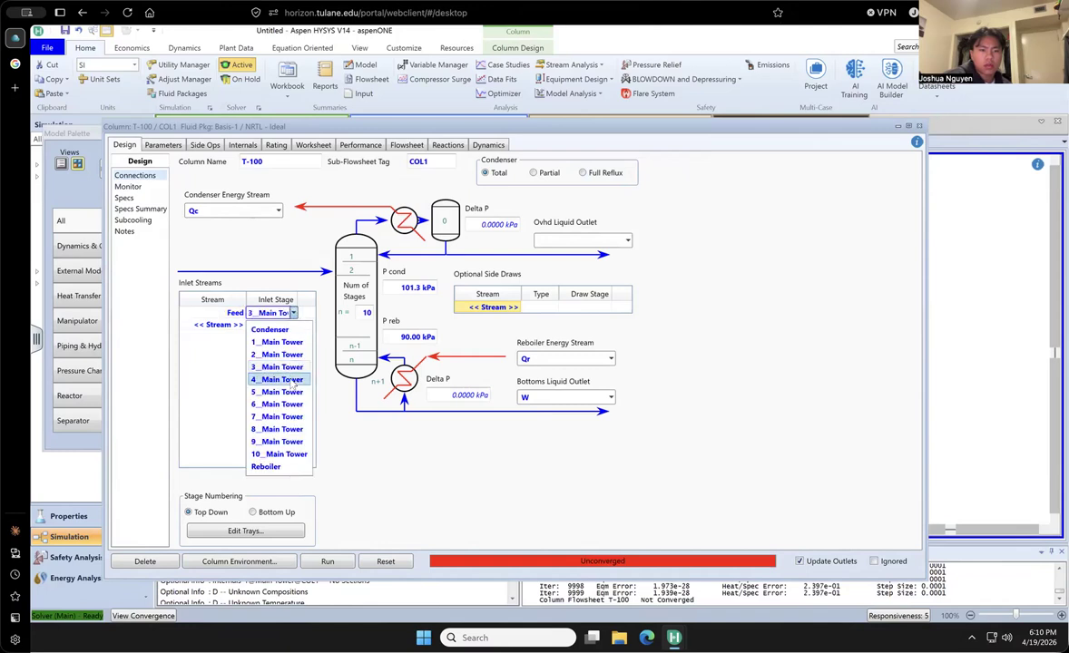
{"action": "left_click", "coordinate": [282, 379]}
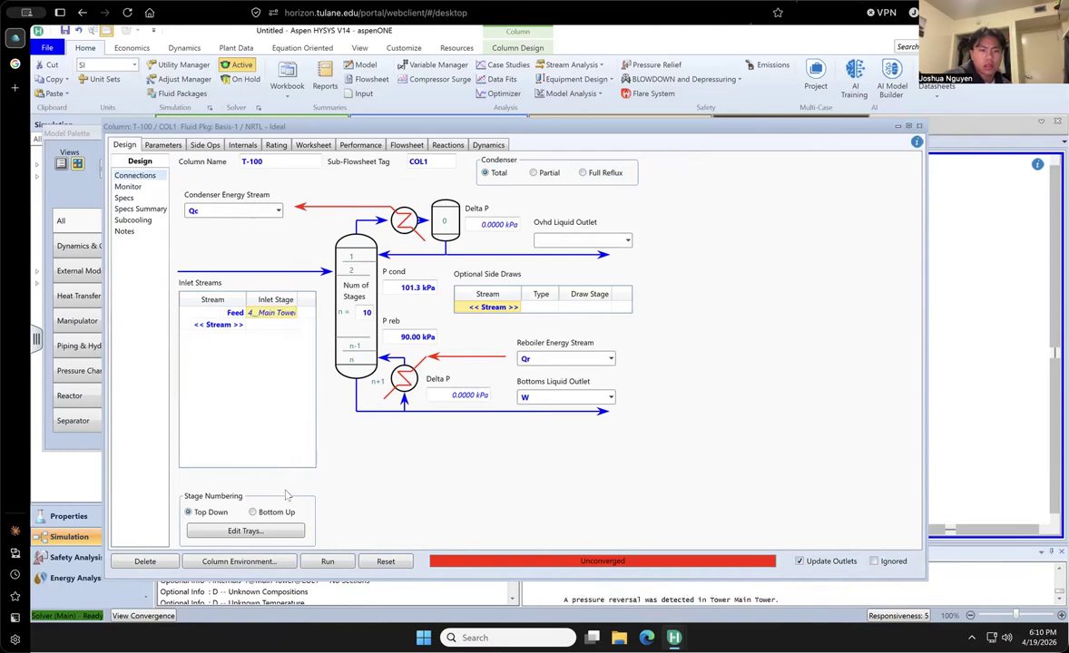
{"action": "left_click", "coordinate": [319, 560]}
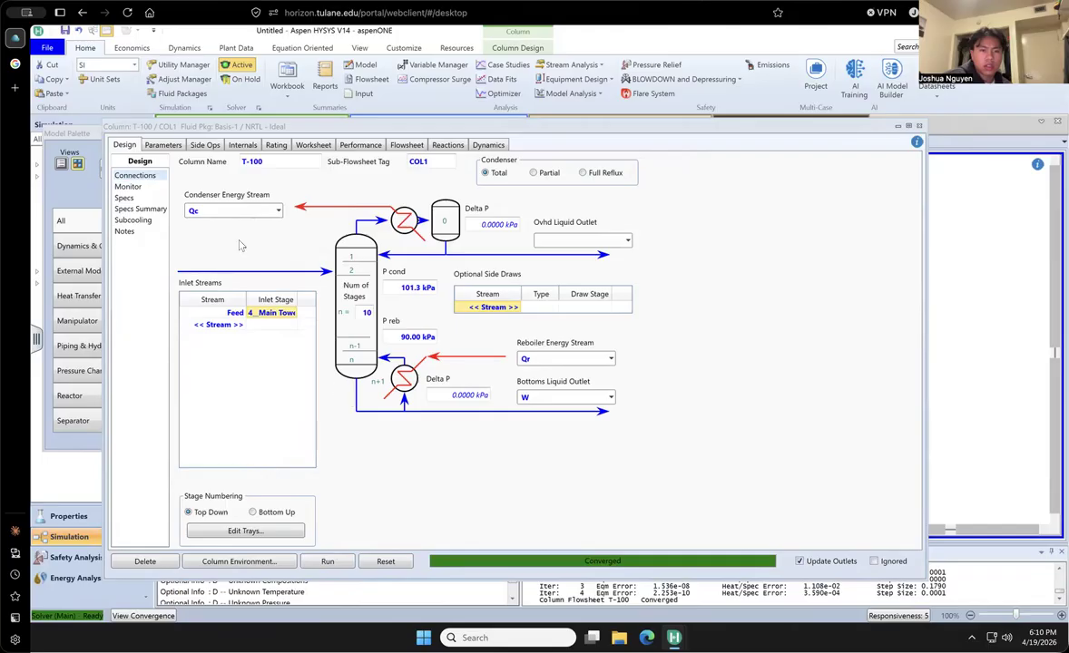
- Review the column's monitored specifications, the stream conditions and the compositions of the distillate and bottoms
{"action": "left_click", "coordinate": [163, 147]}
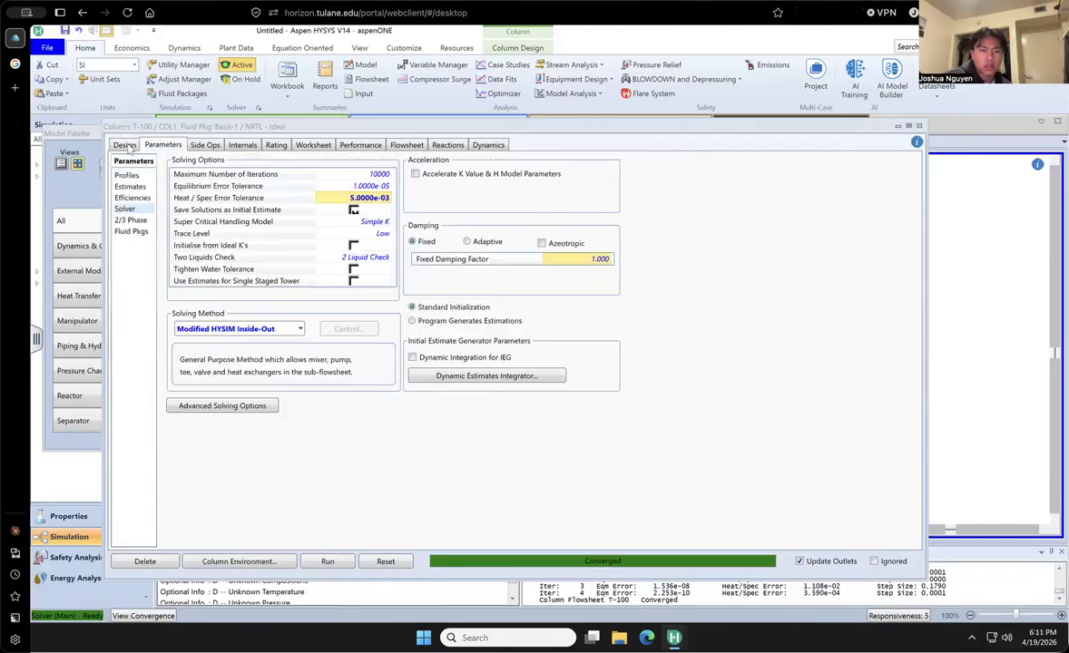
{"action": "left_click", "coordinate": [125, 146]}
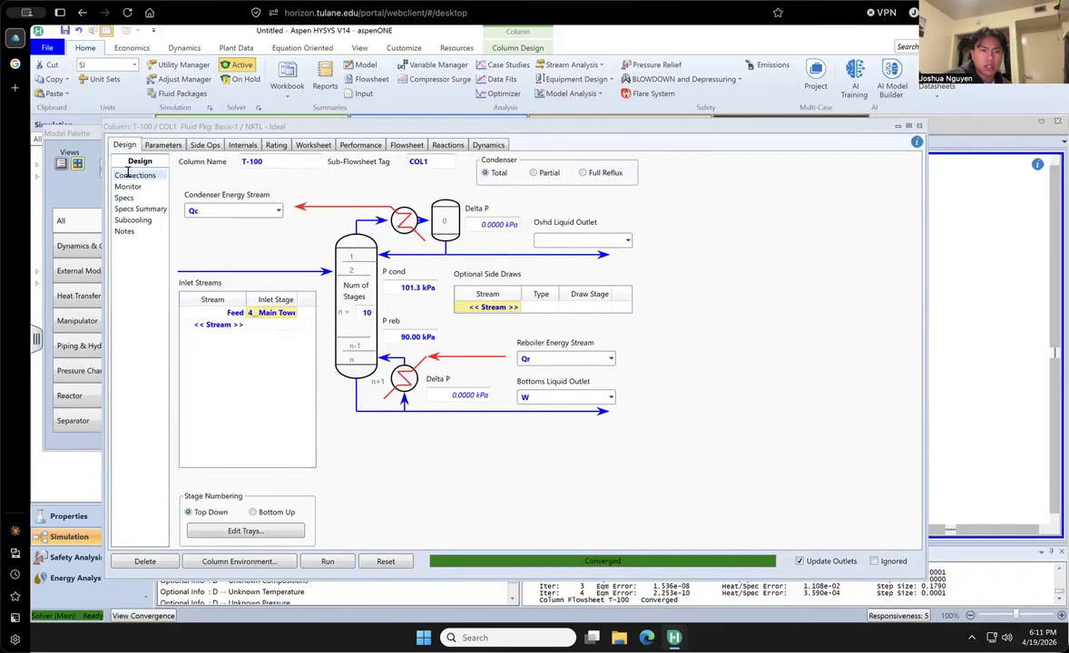
{"action": "left_click", "coordinate": [128, 187]}
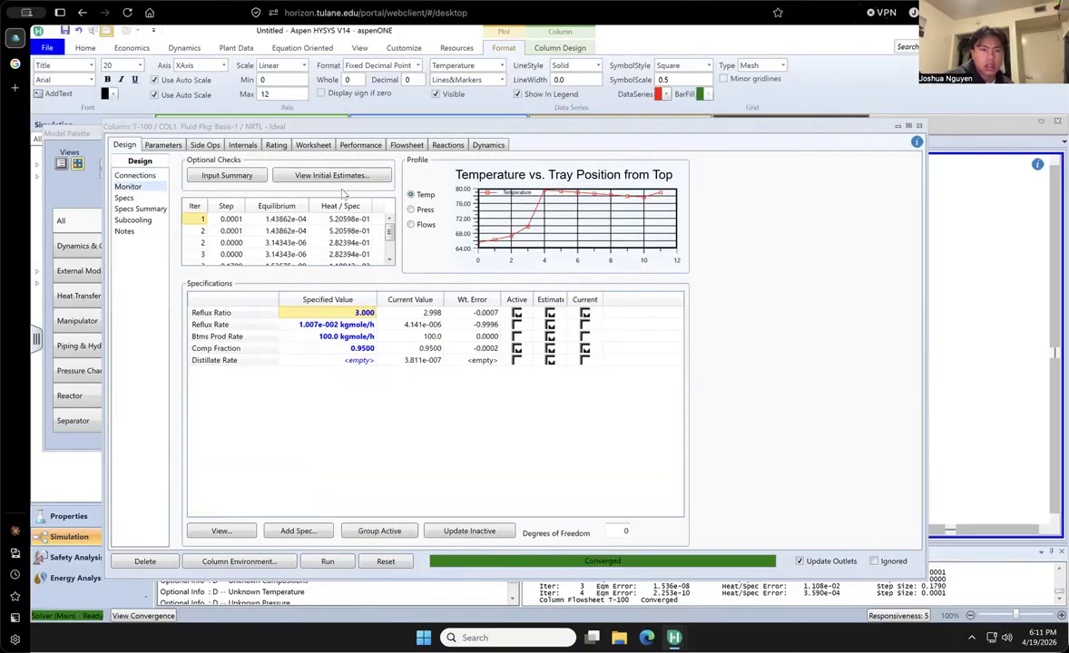
{"action": "left_click", "coordinate": [314, 146]}
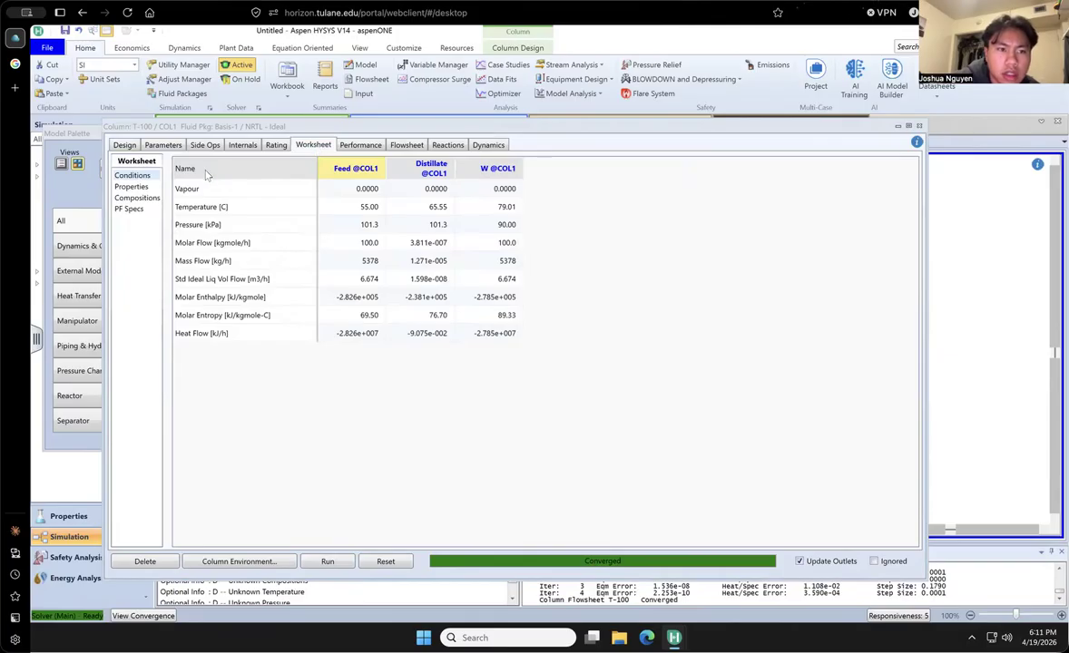
{"action": "left_click", "coordinate": [137, 198]}
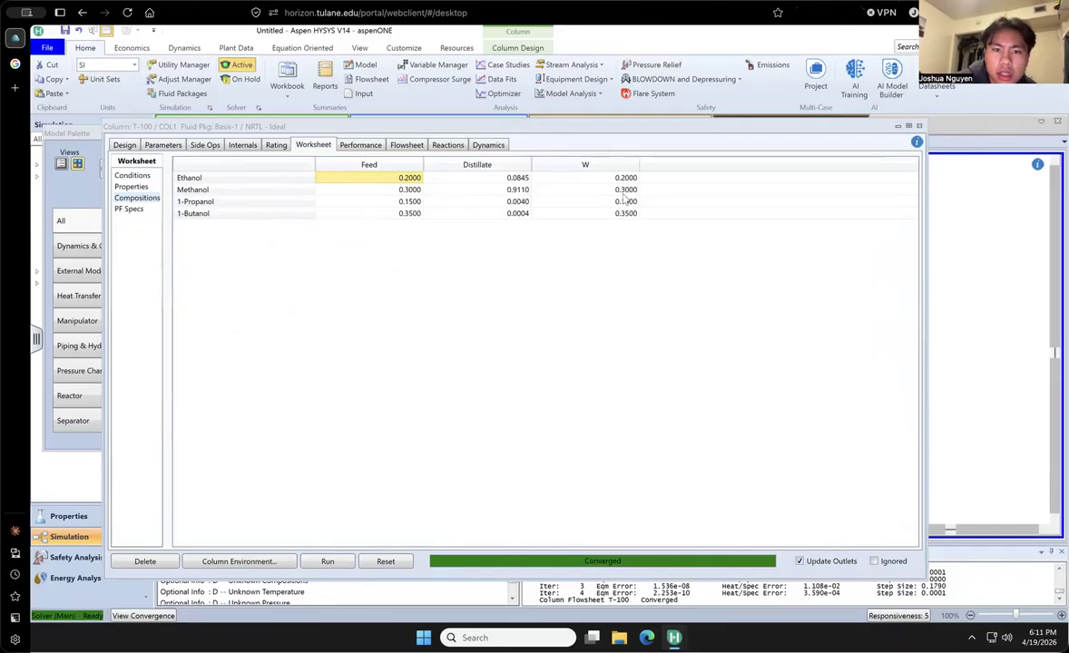
- Change the phase of the methanol Comp Fraction specification at the condenser to Liquid
{"action": "left_click", "coordinate": [124, 145]}
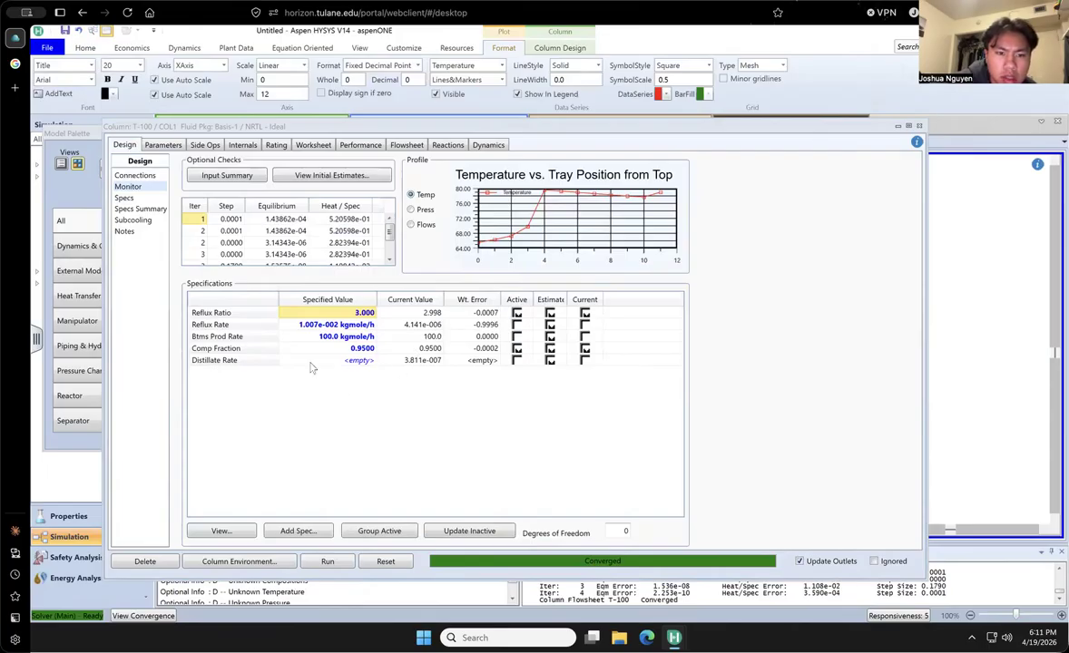
{"action": "left_click", "coordinate": [270, 353]}
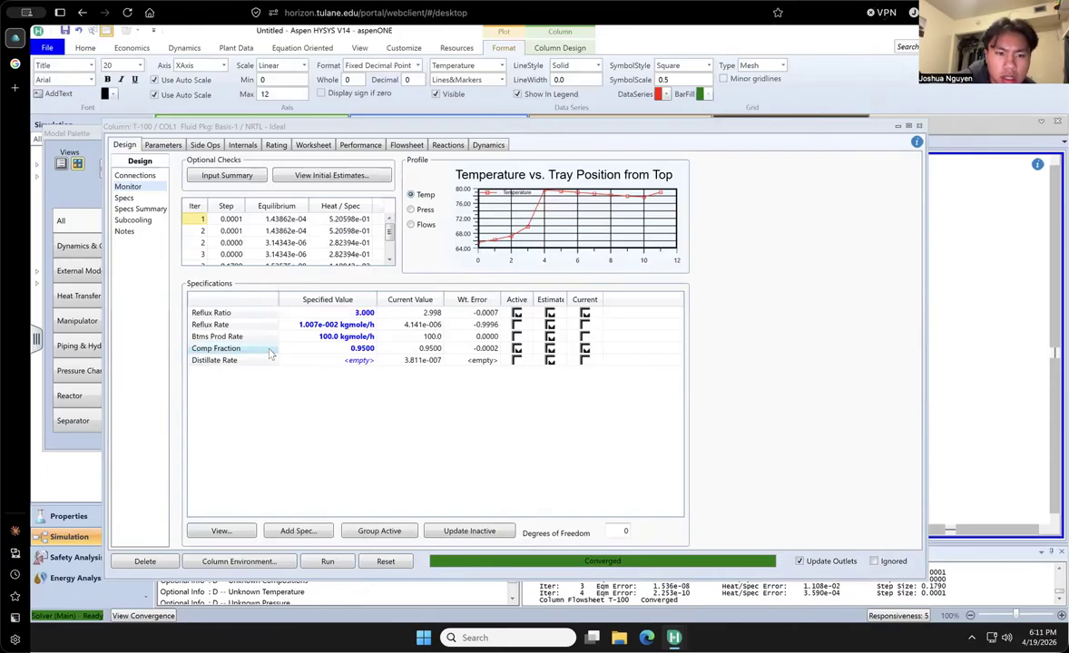
{"action": "double_click", "coordinate": [270, 353]}
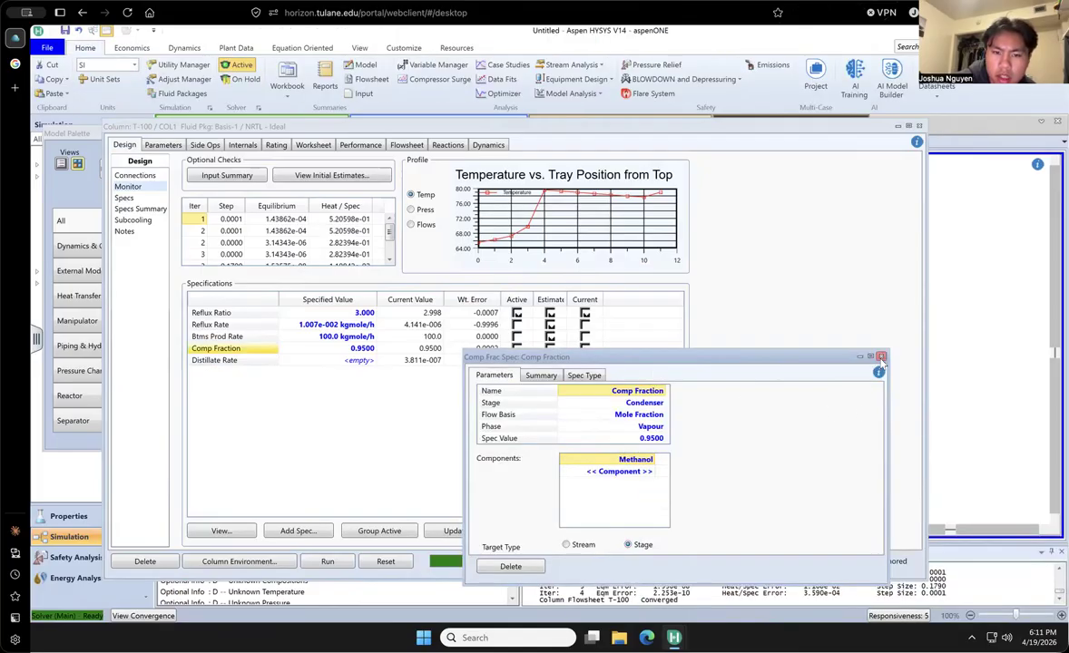
{"action": "left_click", "coordinate": [634, 427]}
{"action": "left_click", "coordinate": [661, 427]}
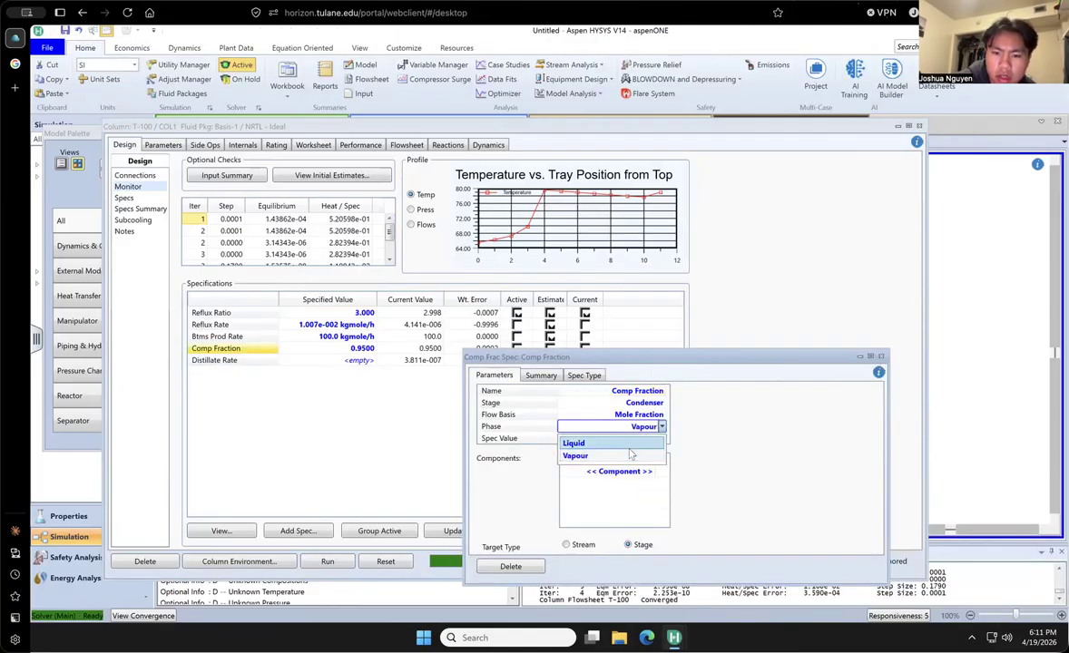
{"action": "left_click", "coordinate": [628, 445]}
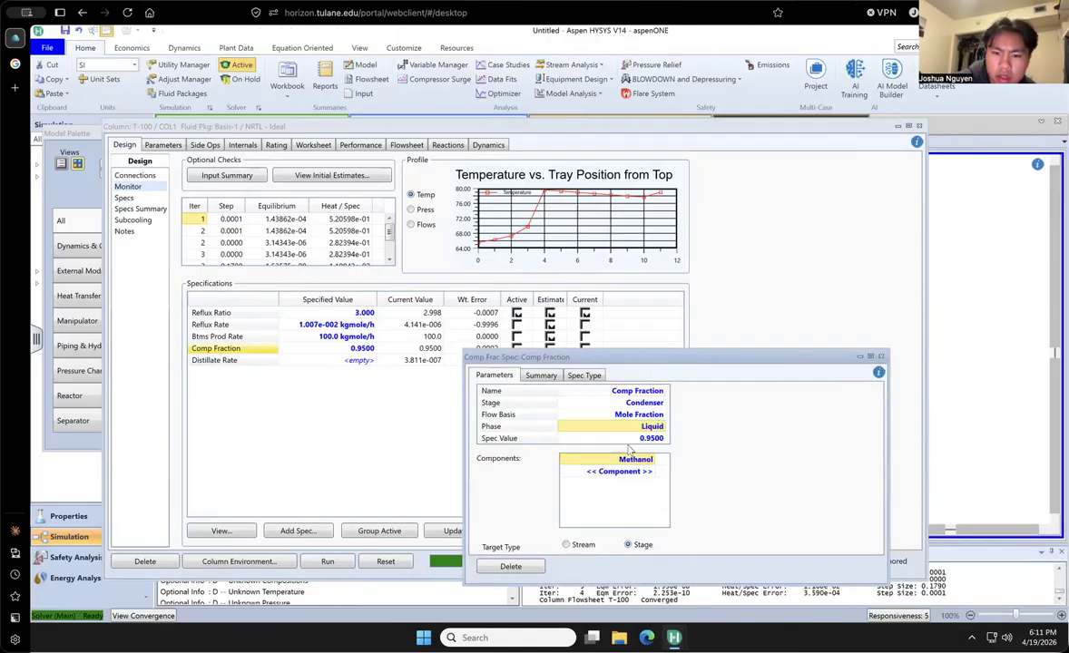
{"action": "left_click", "coordinate": [881, 357]}
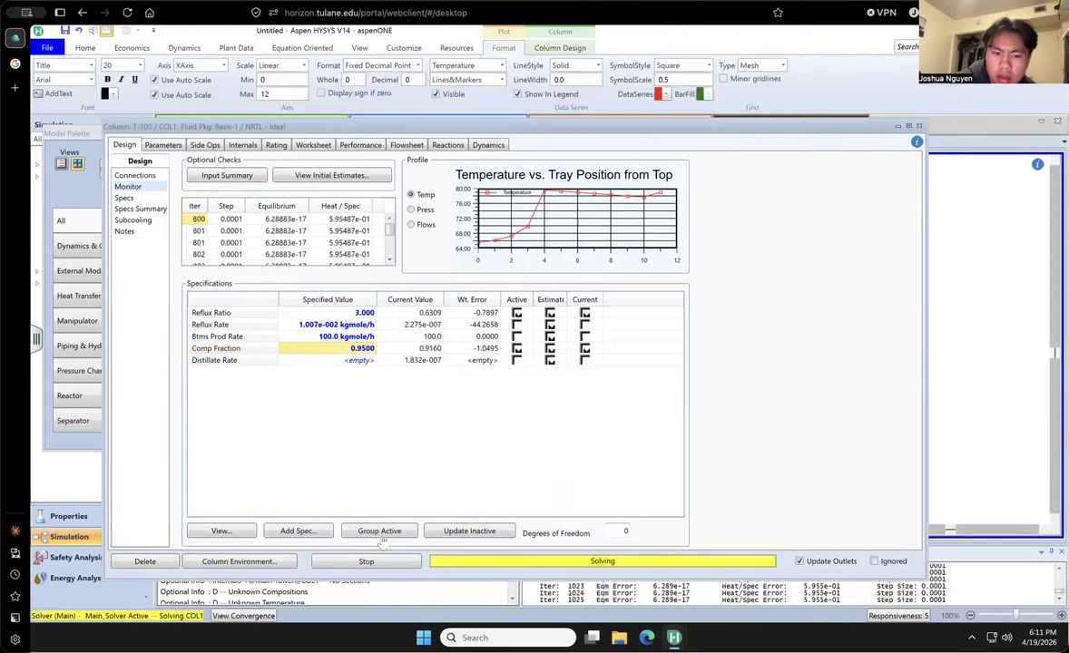
- Rerun the column with the liquid-phase purity specification, stop the solver and deactivate the Reflux Ratio specification
{"action": "left_click", "coordinate": [348, 563]}
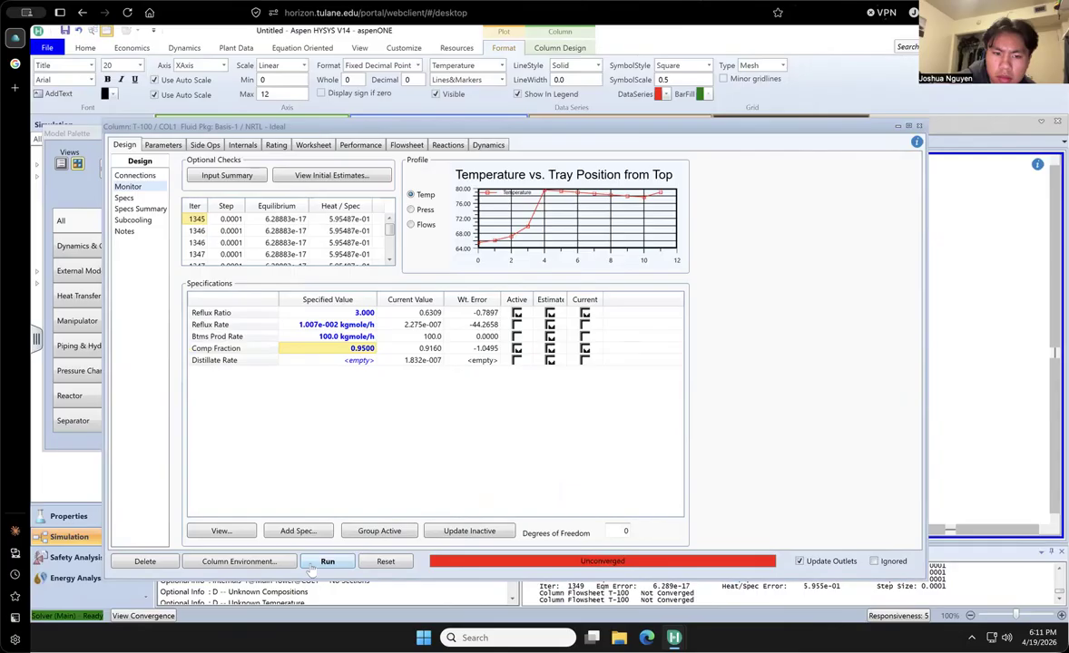
{"action": "left_click", "coordinate": [309, 566]}
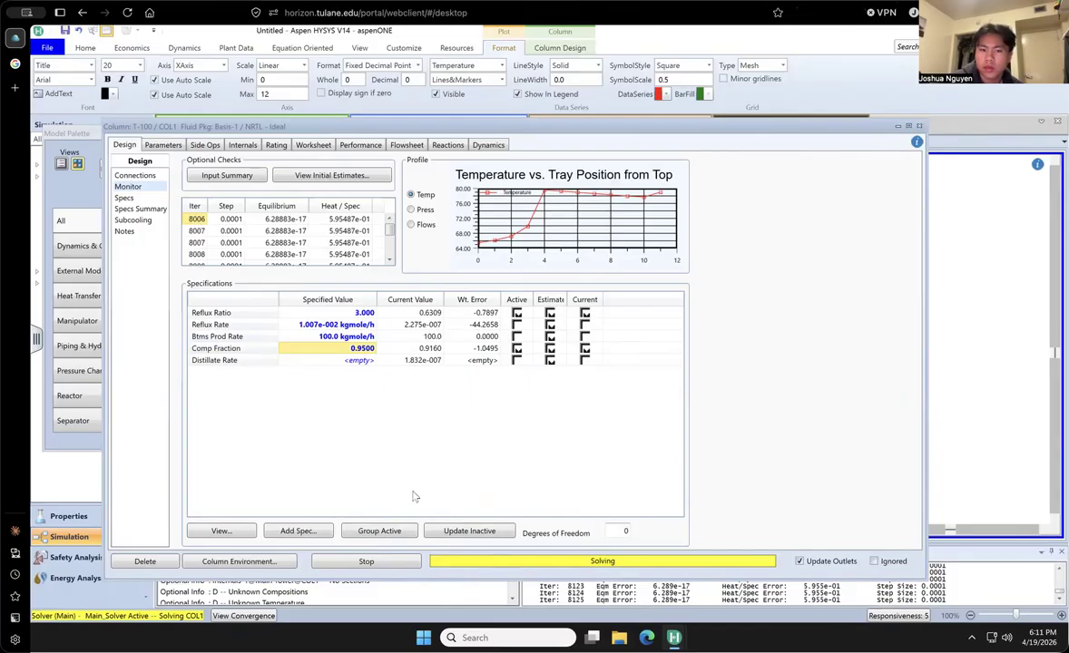
{"action": "left_click", "coordinate": [365, 562]}
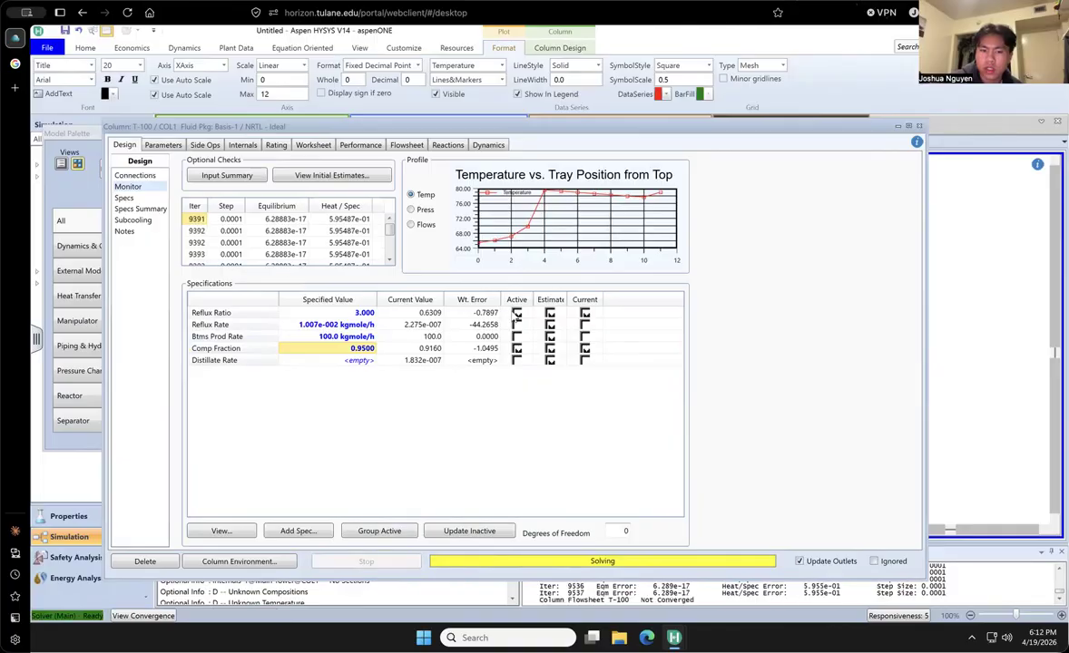
- Add a second Column Component Fraction specification and assign it to the Reboiler stage
{"action": "left_click", "coordinate": [319, 531]}
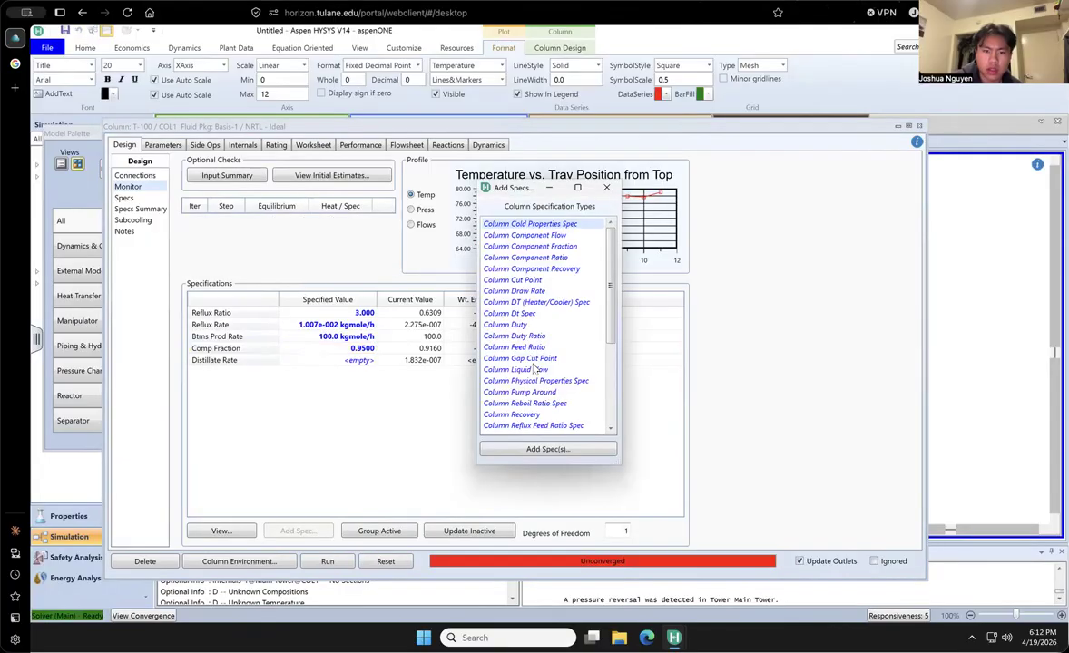
{"action": "double_click", "coordinate": [536, 246]}
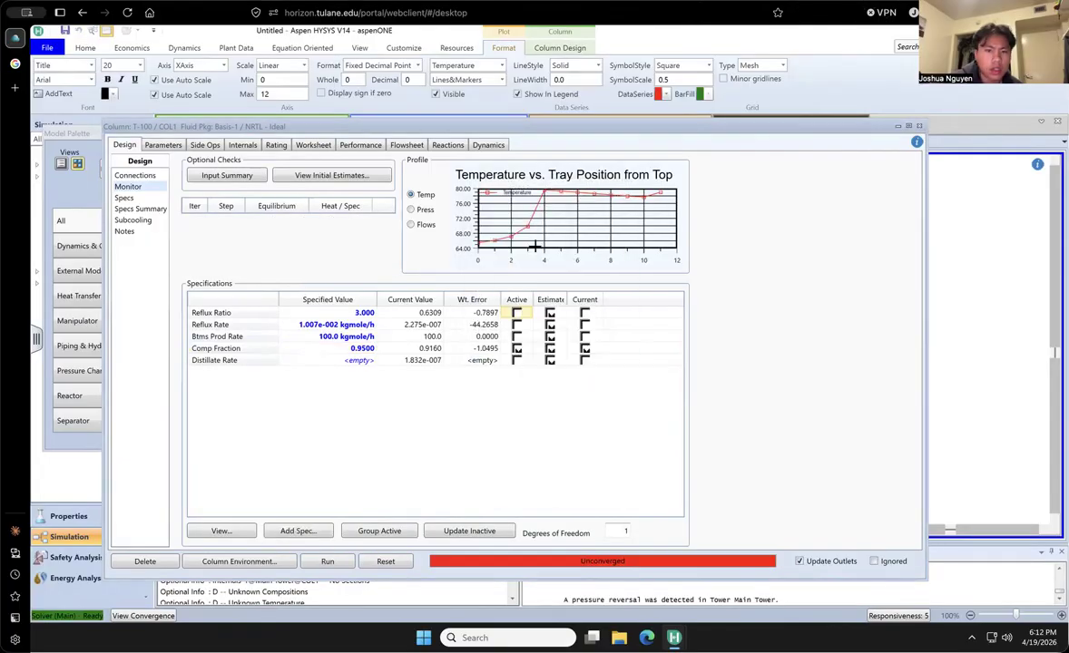
{"action": "left_click_drag", "start_coordinate": [918, 394], "coordinate": [558, 336]}
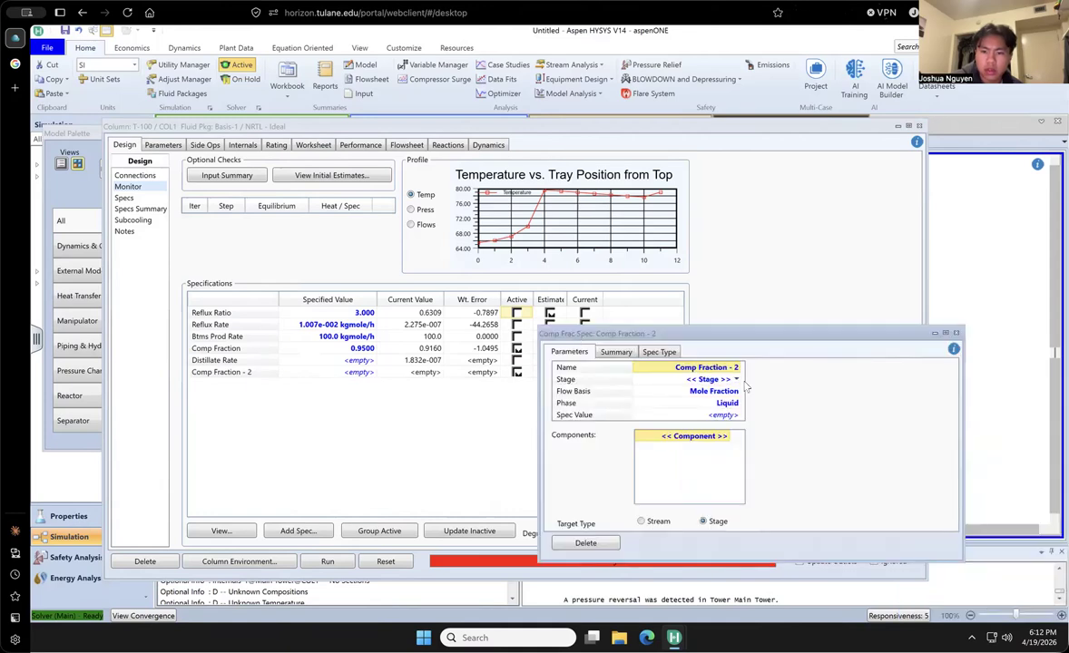
{"action": "left_click", "coordinate": [737, 380]}
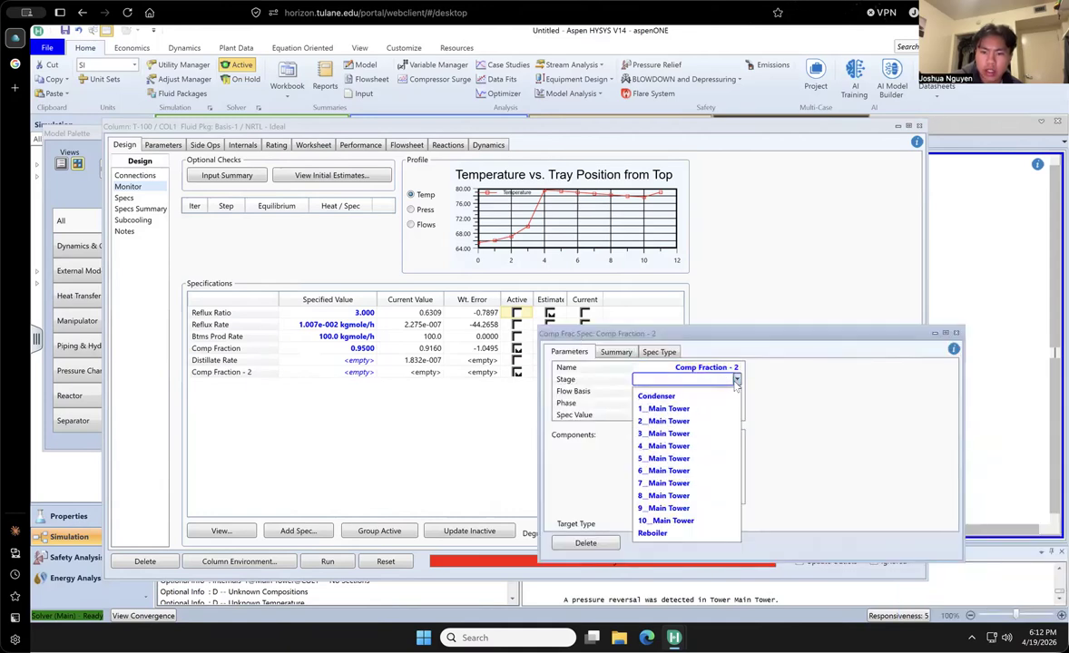
{"action": "left_click", "coordinate": [667, 533]}
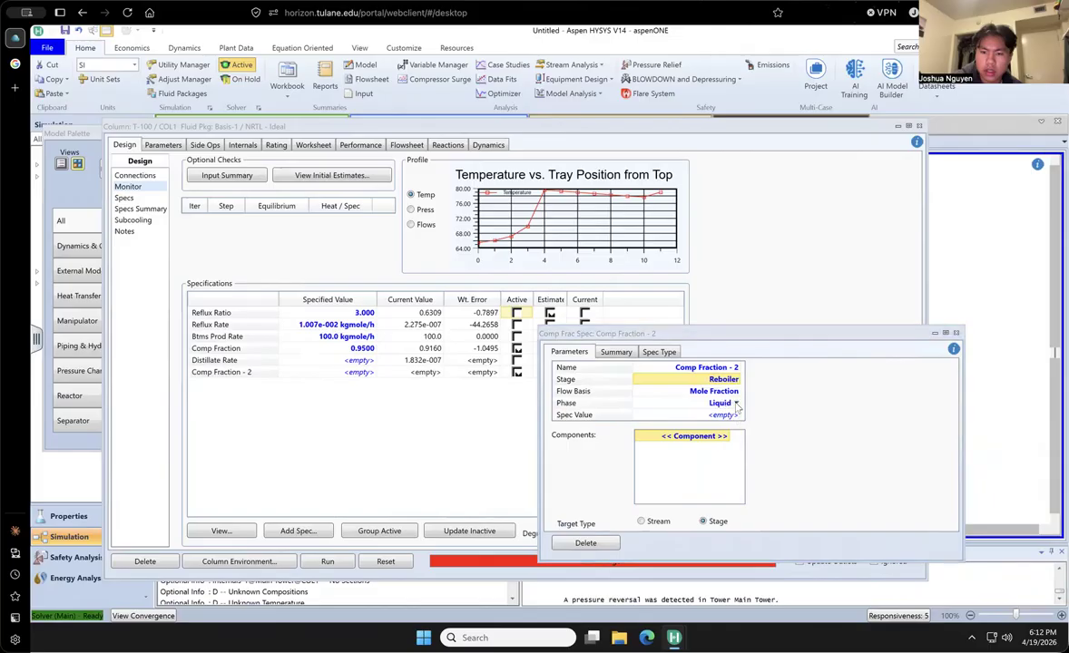
- Set the reboiler specification to a Methanol mole fraction of 0.05 and run the column
{"action": "left_click", "coordinate": [734, 416]}
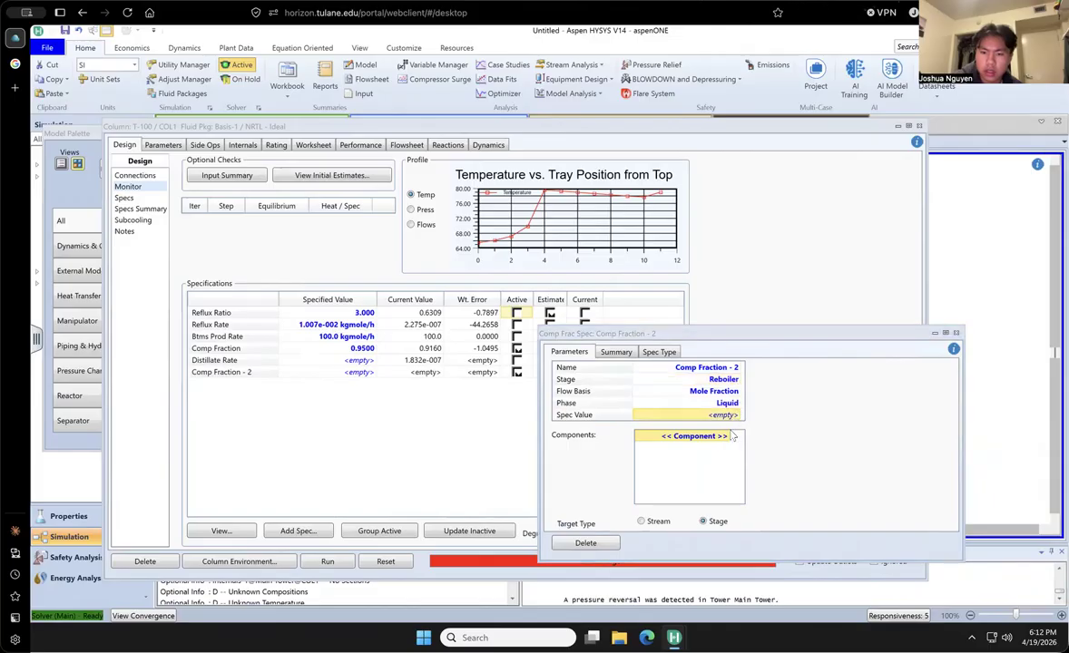
{"action": "left_click", "coordinate": [733, 442]}
{"action": "left_click", "coordinate": [700, 460]}
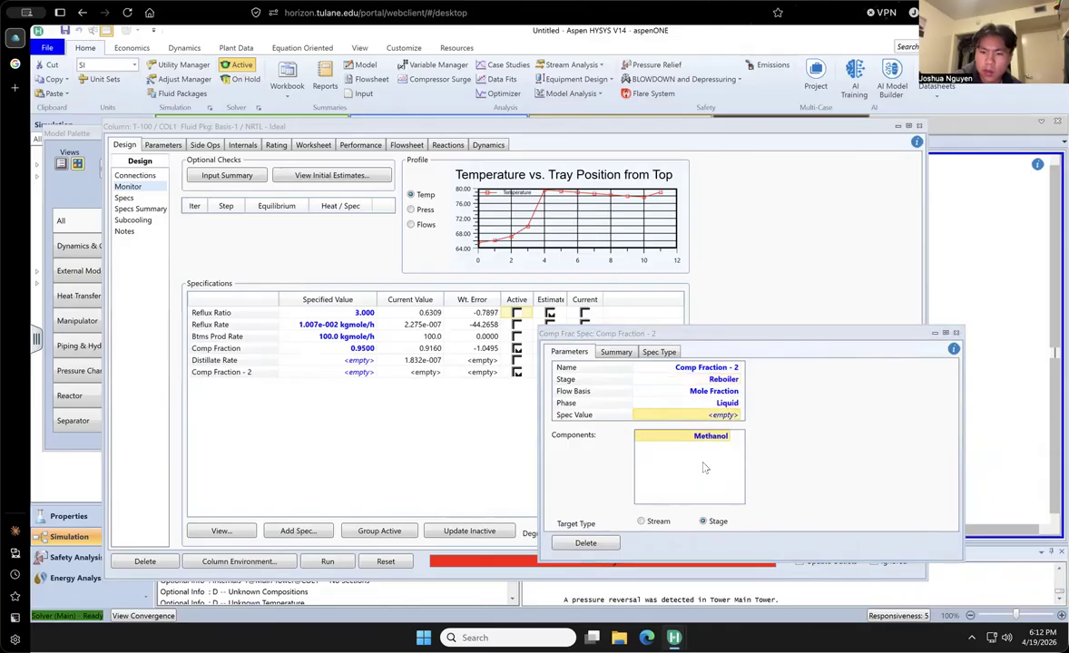
{"action": "left_click", "coordinate": [713, 419]}
{"action": "type", "text": ".05"}
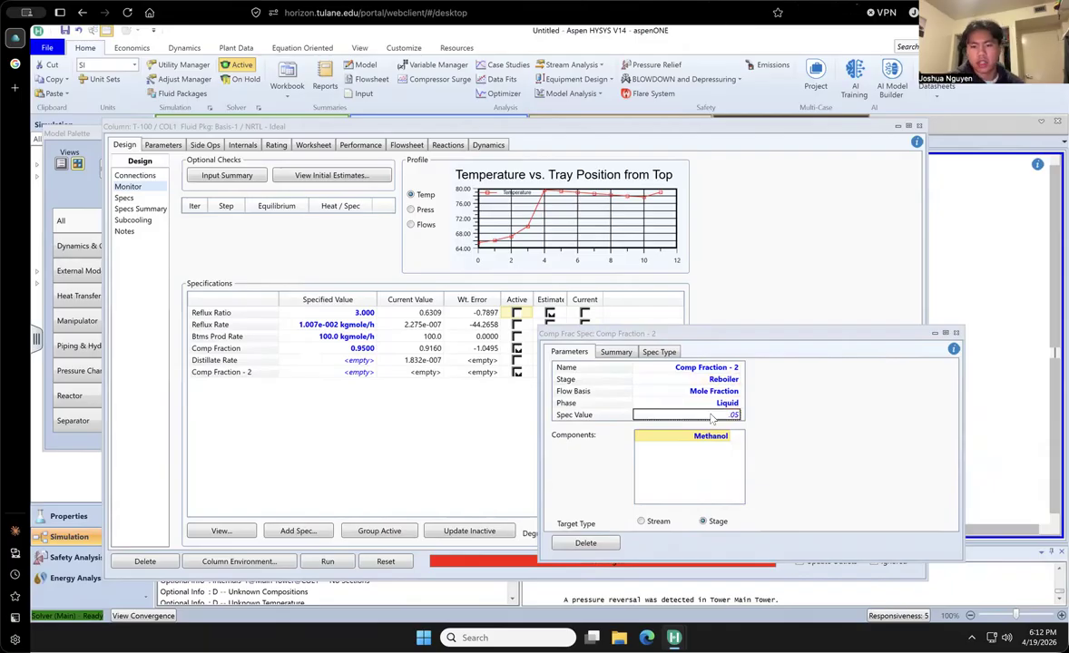
{"action": "key", "text": "Return"}
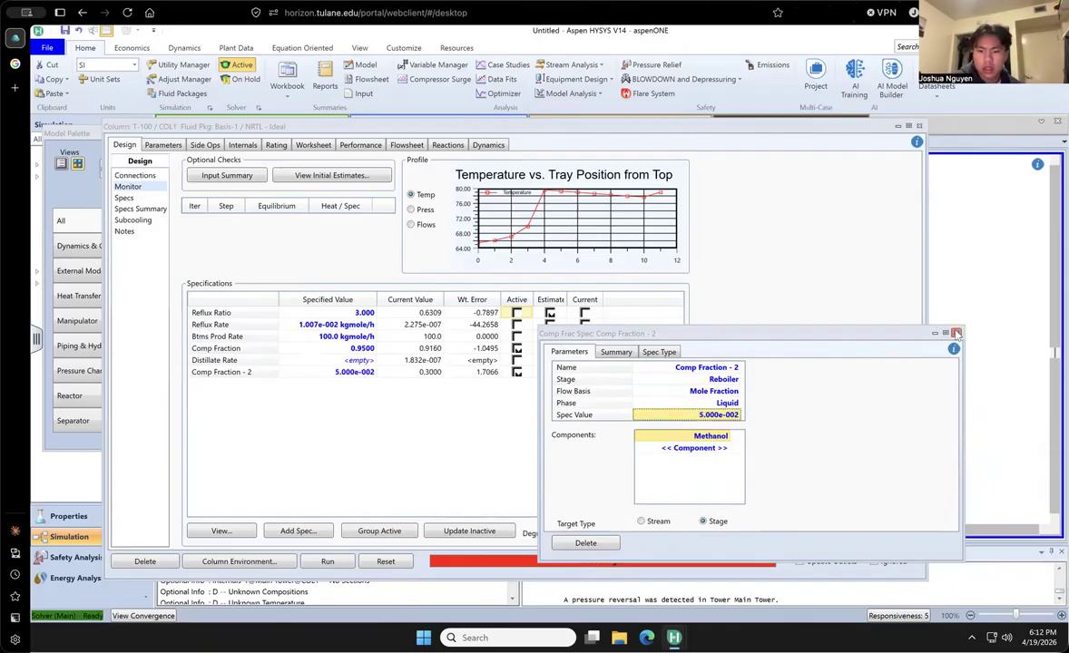
{"action": "left_click", "coordinate": [957, 334]}
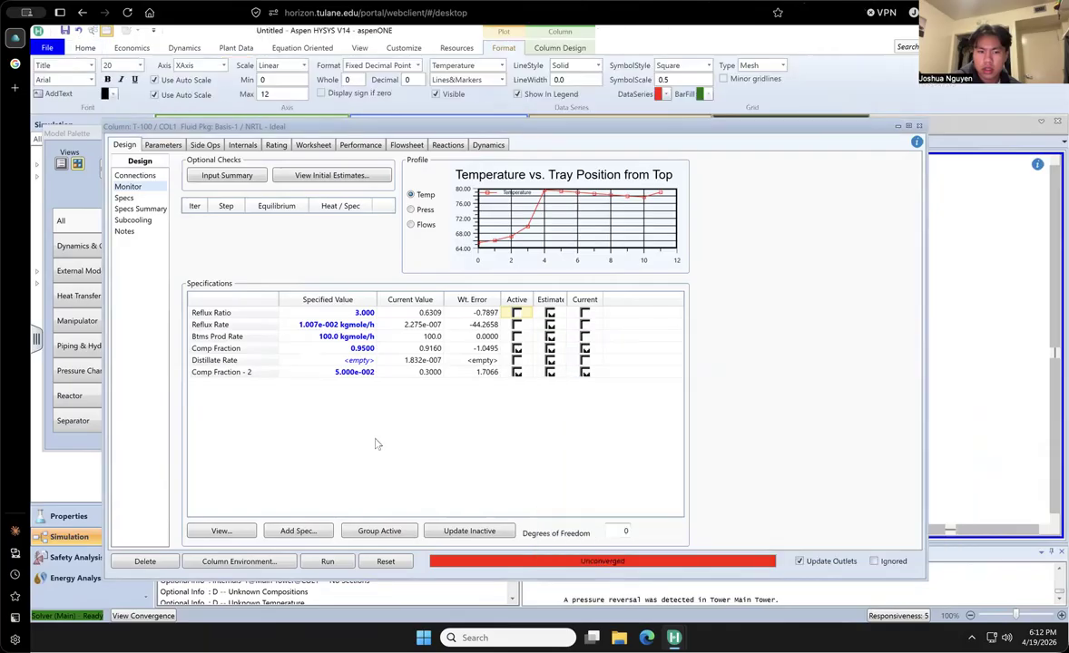
{"action": "left_click", "coordinate": [324, 563]}
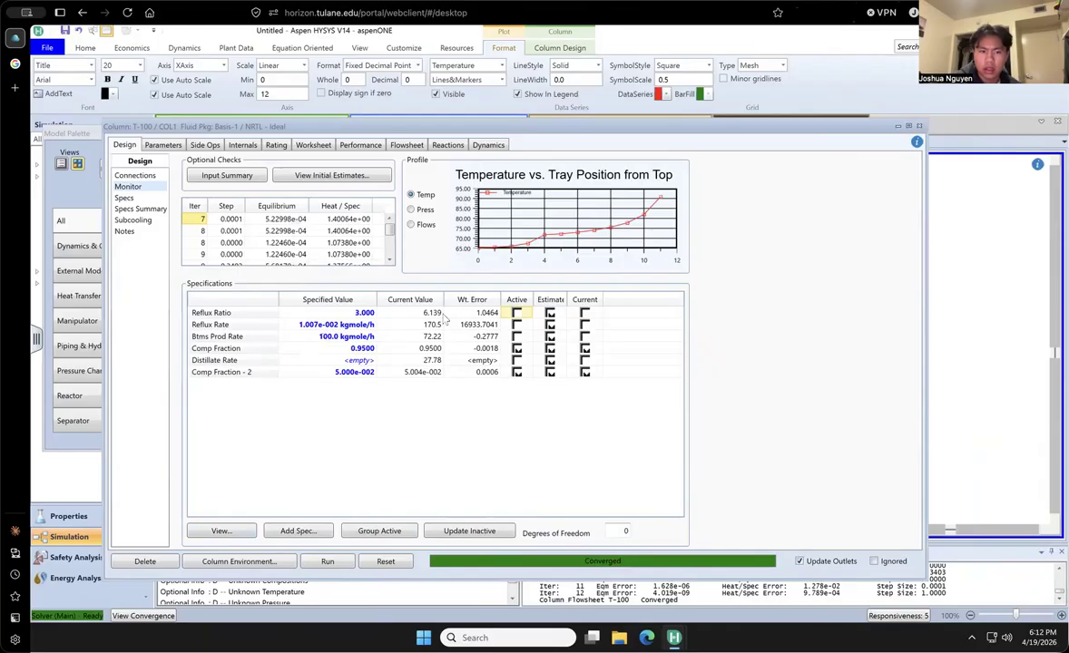
- Examine the solved column's specifications and internals, and the worksheet's stream compositions and conditions
{"action": "left_click", "coordinate": [134, 175]}
{"action": "left_click", "coordinate": [159, 145]}
{"action": "left_click", "coordinate": [123, 145]}
{"action": "left_click", "coordinate": [128, 187]}
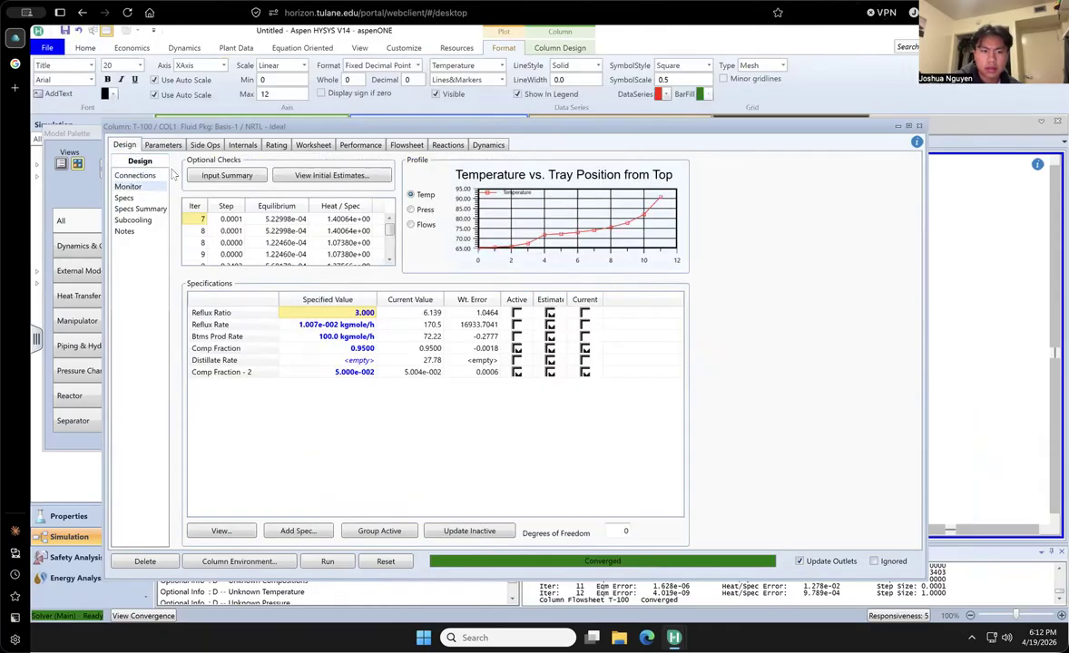
{"action": "left_click", "coordinate": [234, 145]}
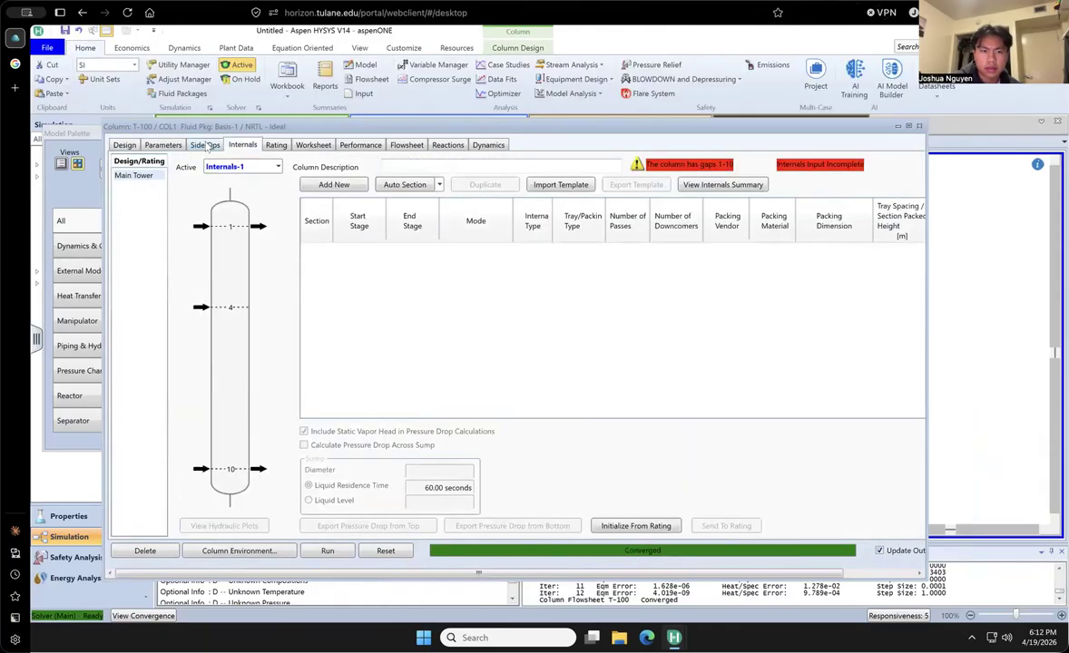
{"action": "left_click", "coordinate": [309, 144]}
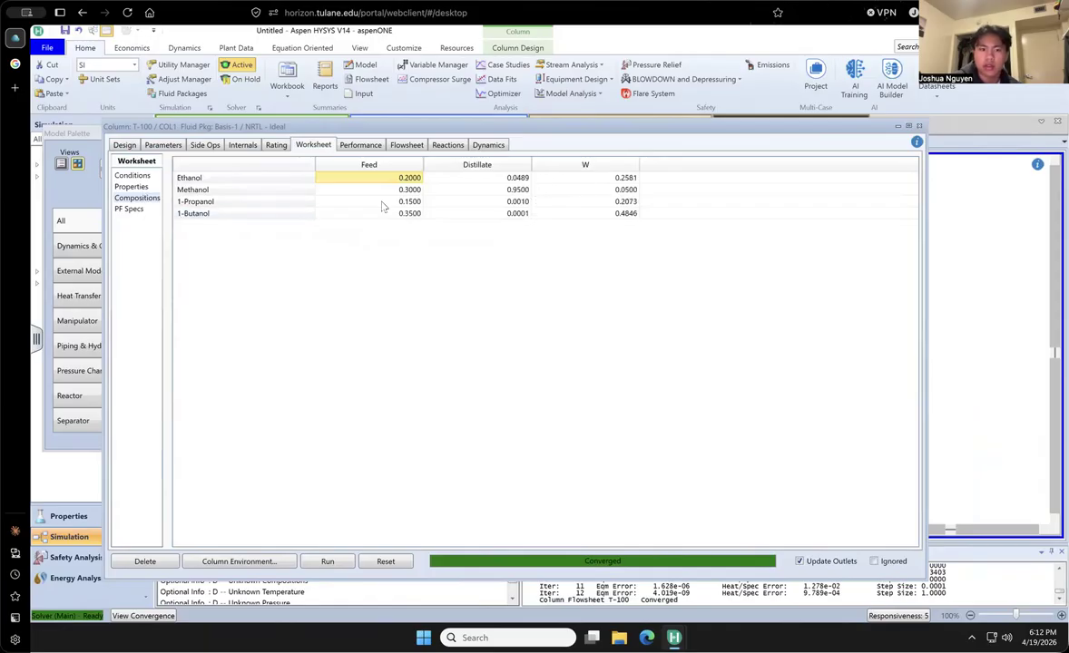
{"action": "left_click", "coordinate": [128, 176]}
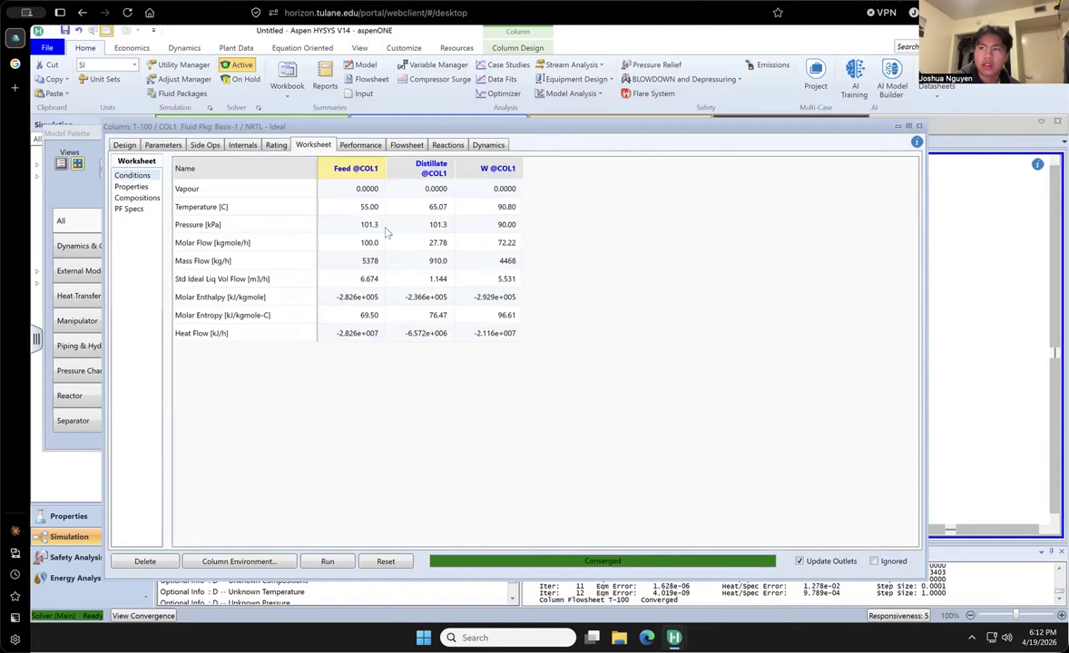
- Set the column's number of stages to 9 and rerun it
{"action": "left_click", "coordinate": [124, 144]}
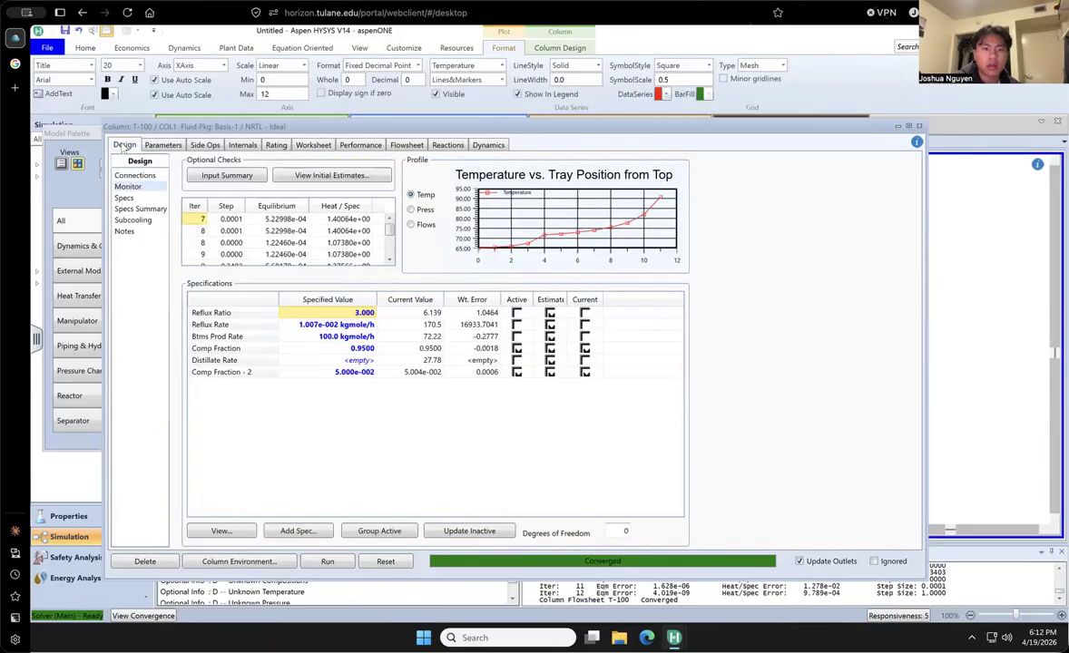
{"action": "left_click", "coordinate": [136, 176]}
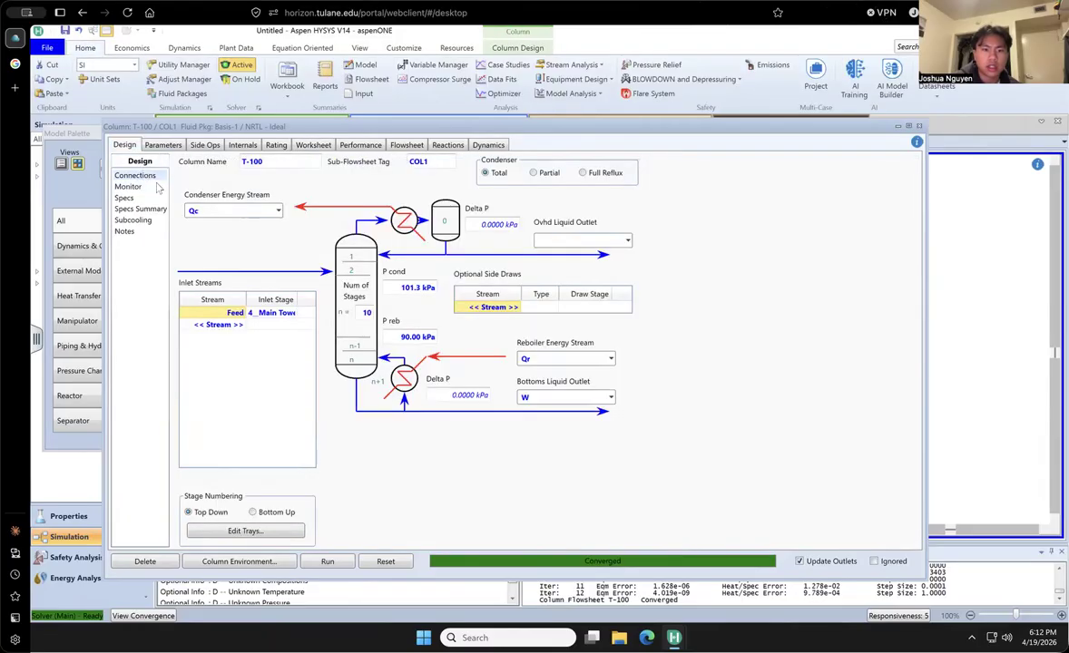
{"action": "left_click", "coordinate": [369, 313]}
{"action": "type", "text": "9"}
{"action": "key", "text": "Return"}
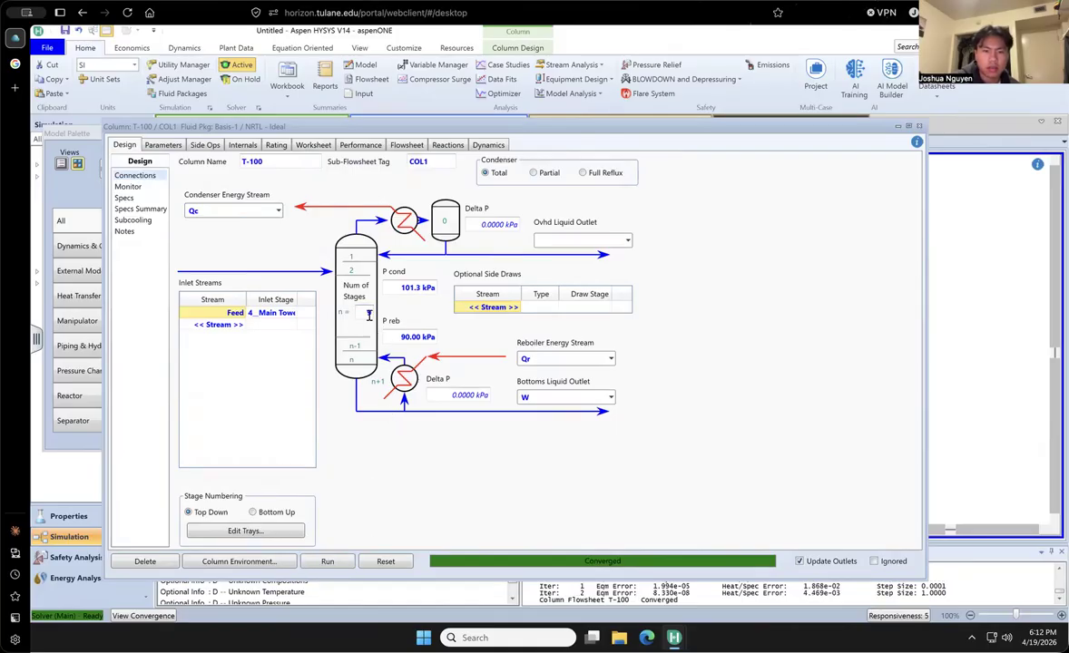
{"action": "left_click", "coordinate": [329, 561]}
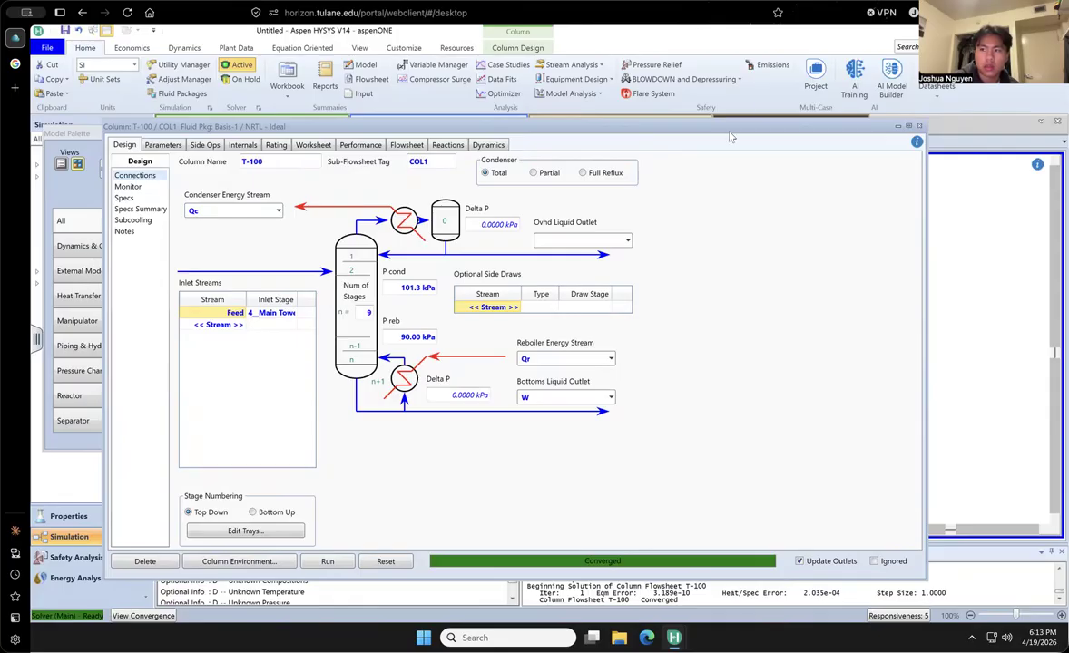
{"action": "left_click_drag", "start_coordinate": [733, 135], "coordinate": [729, 138]}
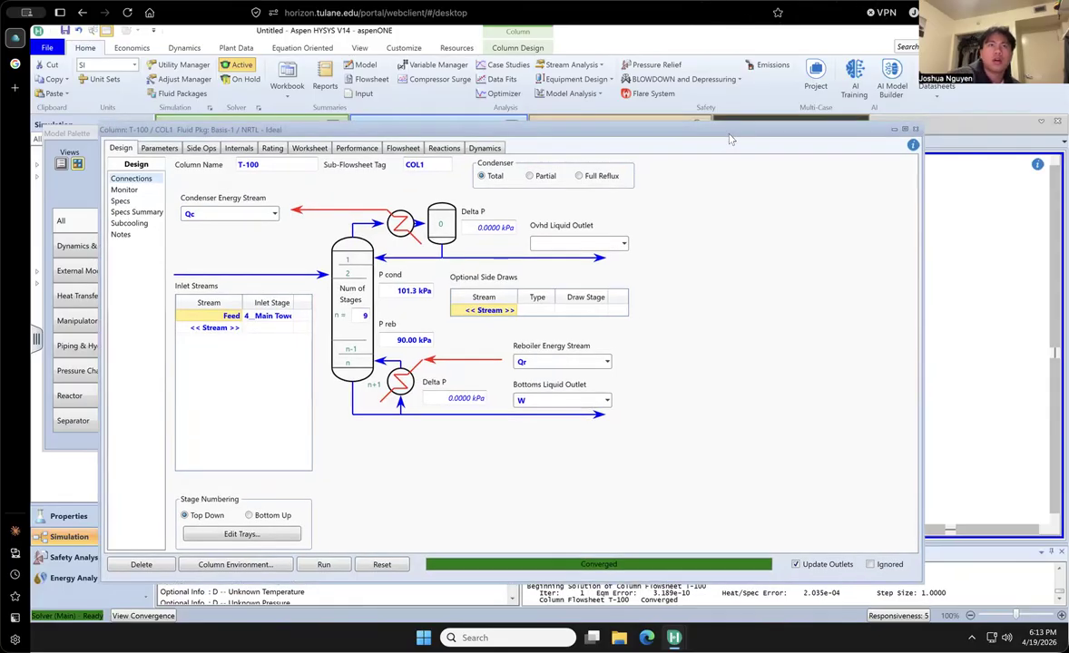
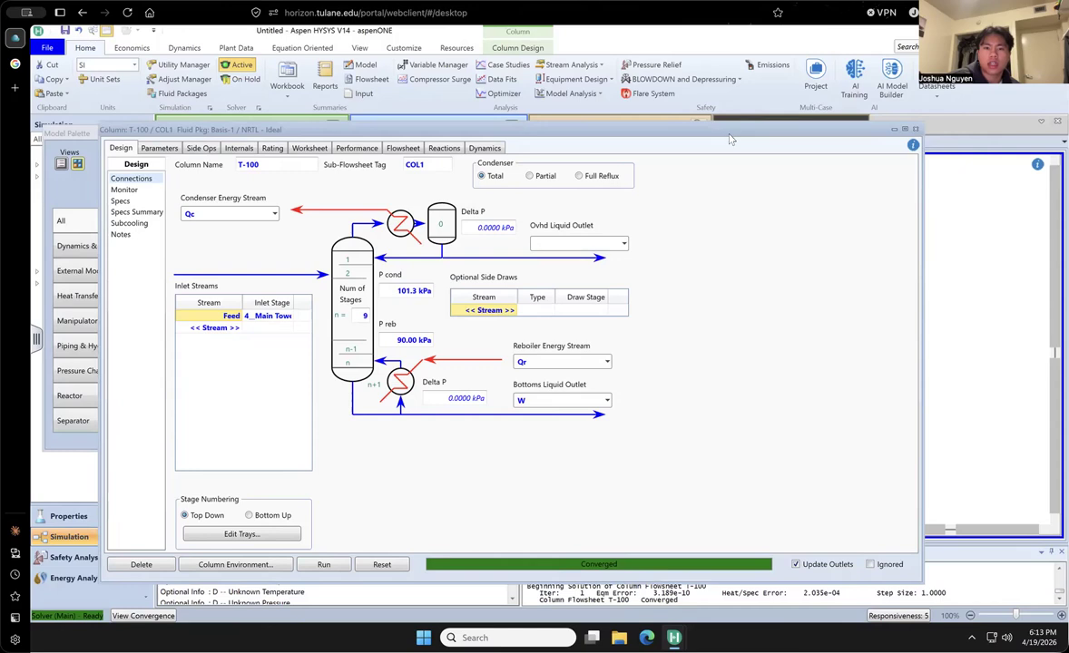
- Close the T-100 column window and put the solver on hold
{"action": "left_click_drag", "start_coordinate": [726, 129], "coordinate": [717, 105]}
{"action": "left_click_drag", "start_coordinate": [856, 114], "coordinate": [854, 169]}
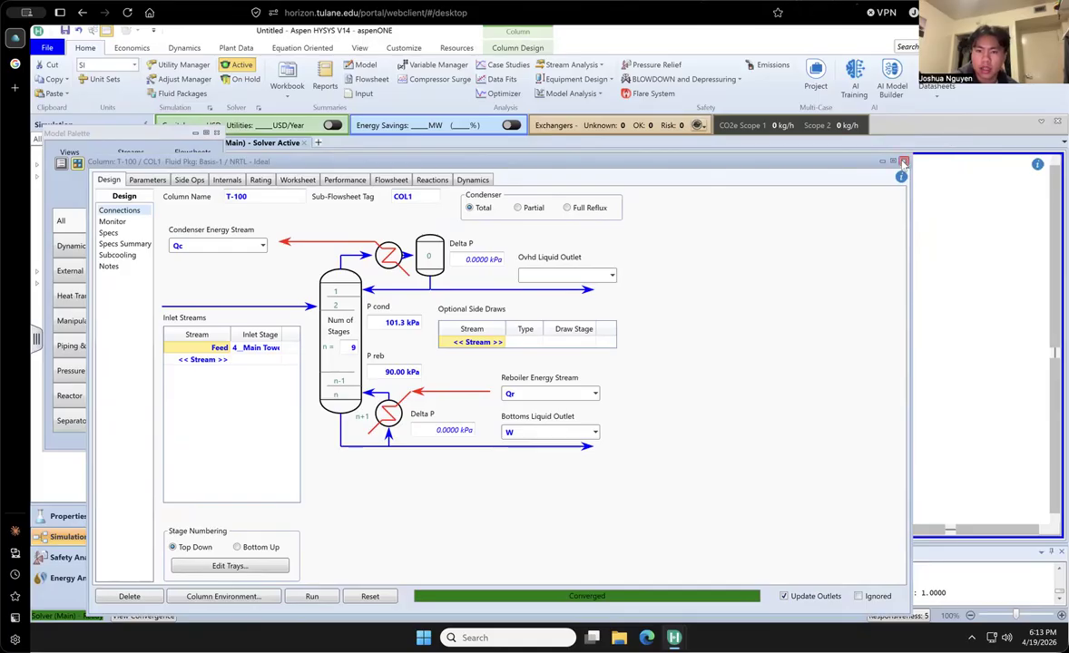
{"action": "left_click", "coordinate": [903, 163]}
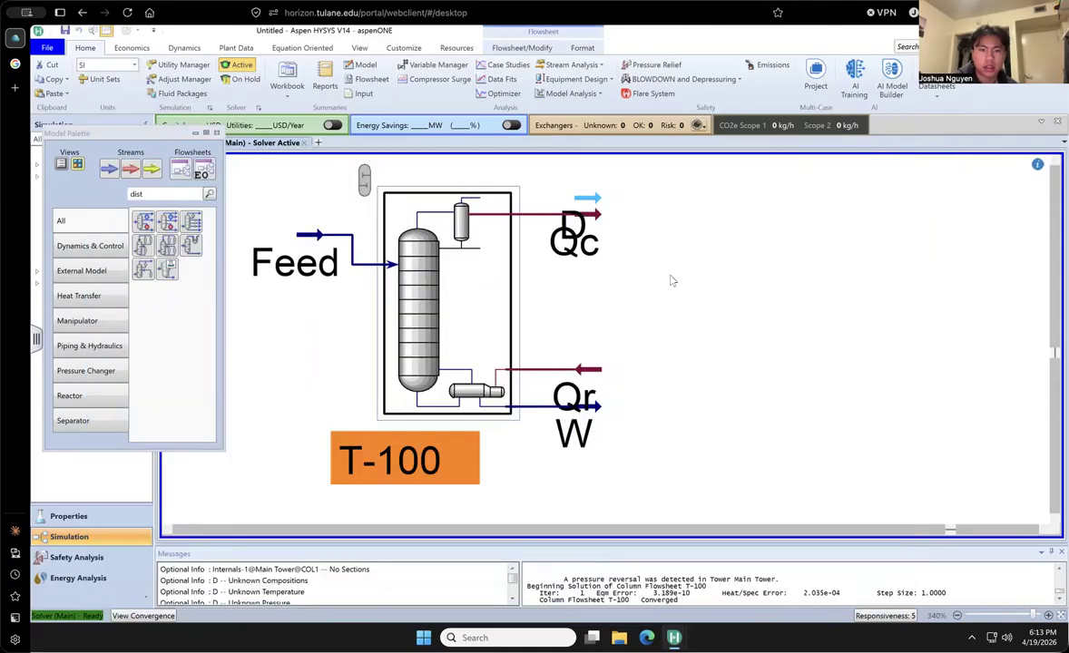
{"action": "left_click", "coordinate": [247, 80]}
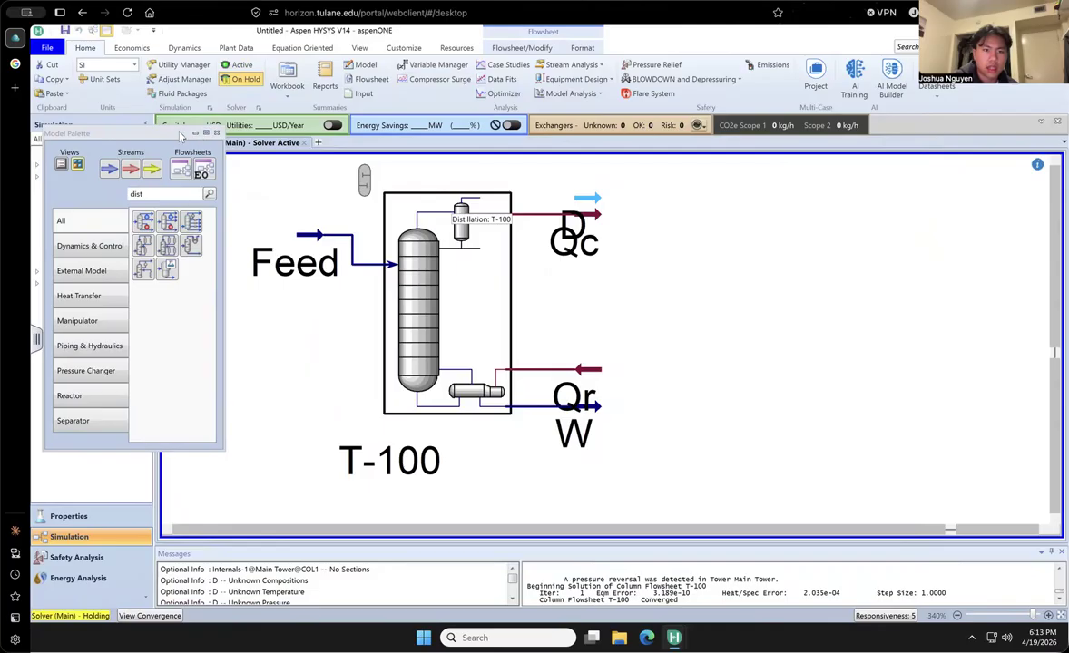
{"action": "left_click_drag", "start_coordinate": [180, 136], "coordinate": [282, 266]}
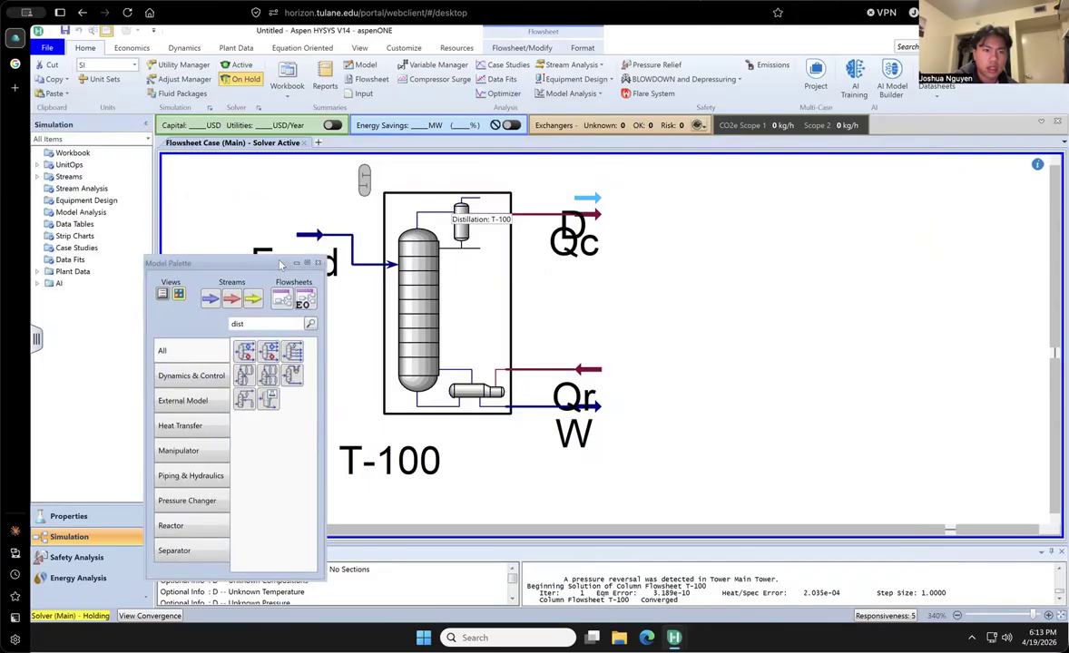
- Add Water (H2O) as a pure component to Component List - 1 in the Properties environment
{"action": "left_click", "coordinate": [91, 523]}
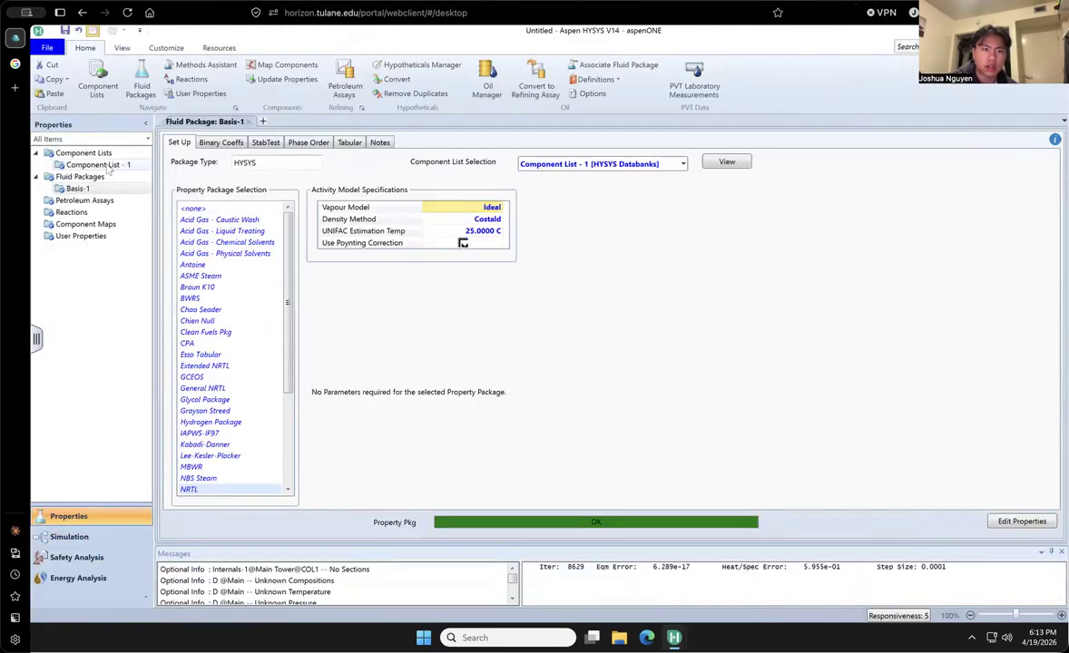
{"action": "double_click", "coordinate": [102, 165]}
{"action": "left_click", "coordinate": [604, 182]}
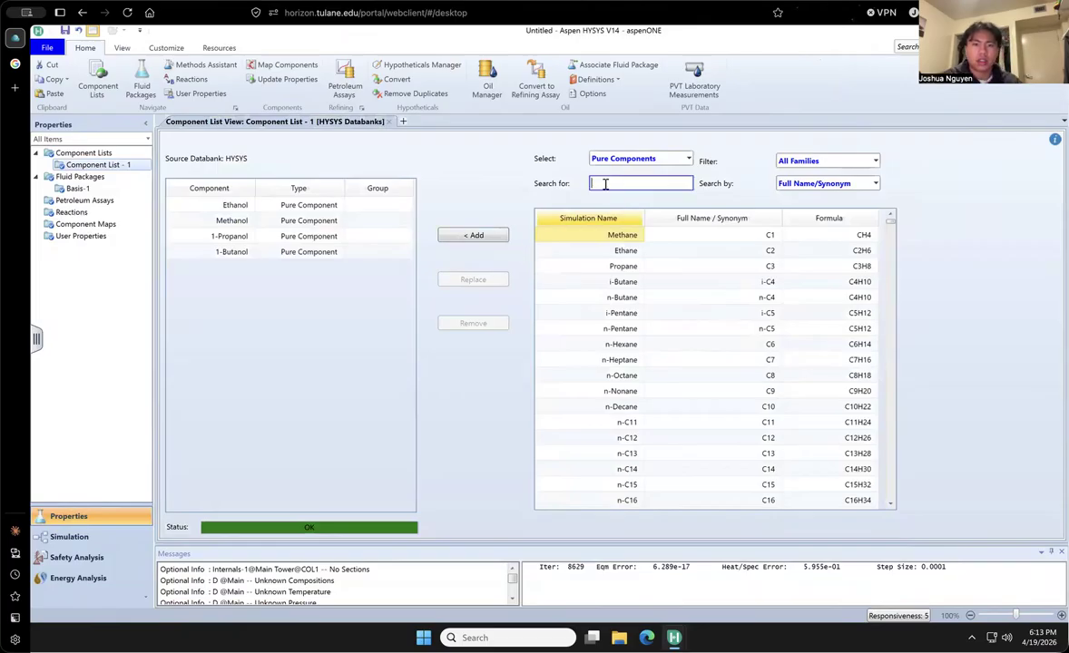
{"action": "type", "text": "Water"}
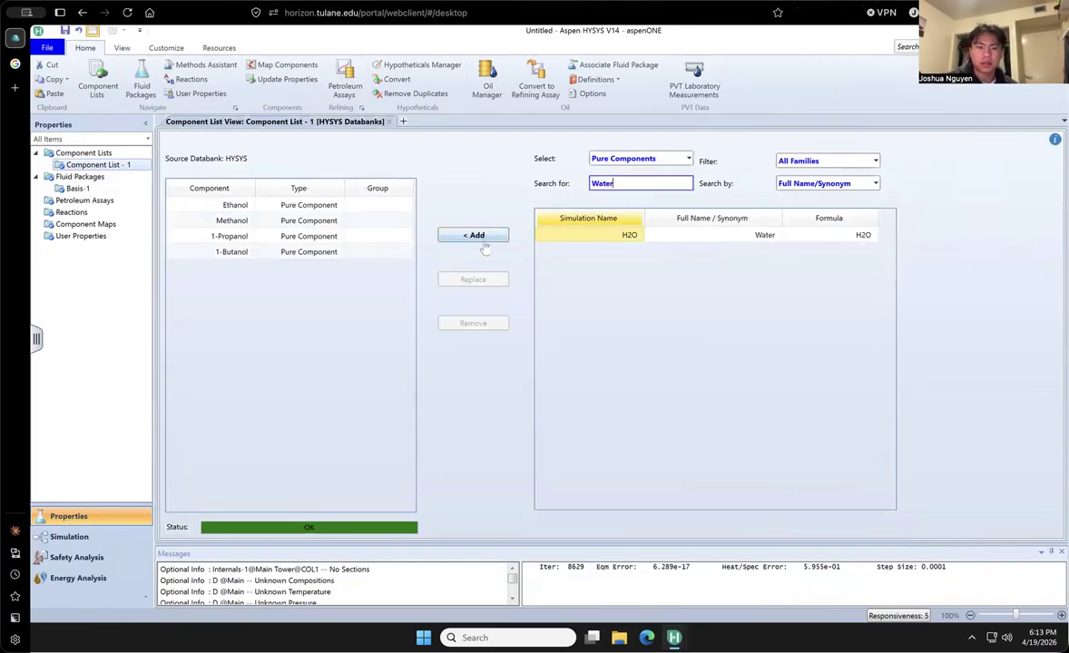
{"action": "left_click", "coordinate": [449, 233]}
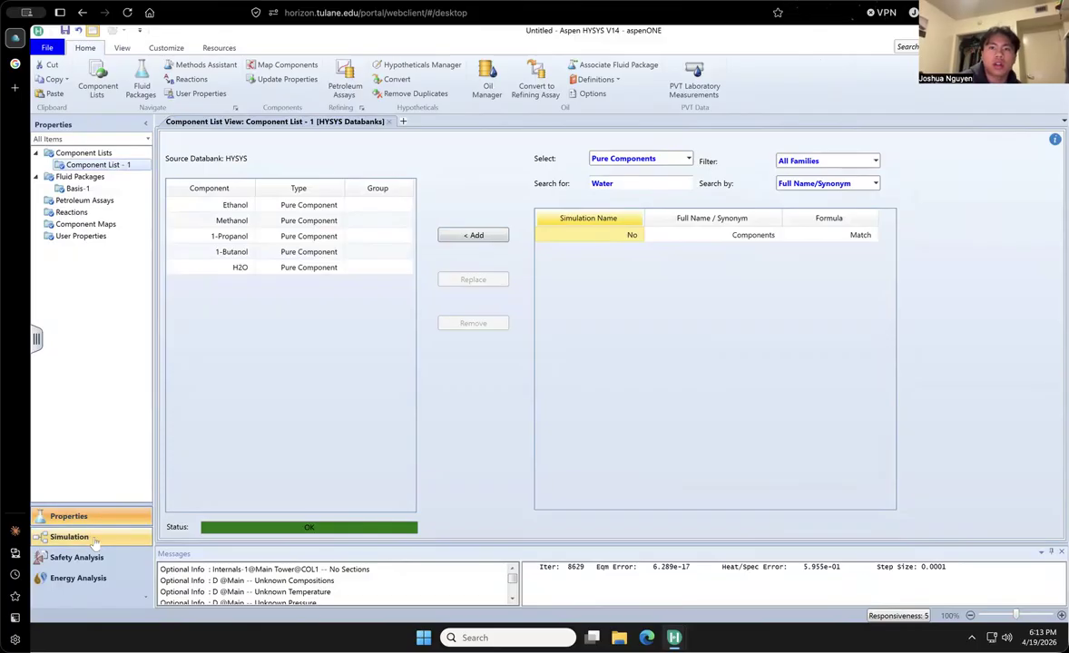
- Return to the simulation flowsheet and open the Feed stream's composition
{"action": "left_click", "coordinate": [95, 541]}
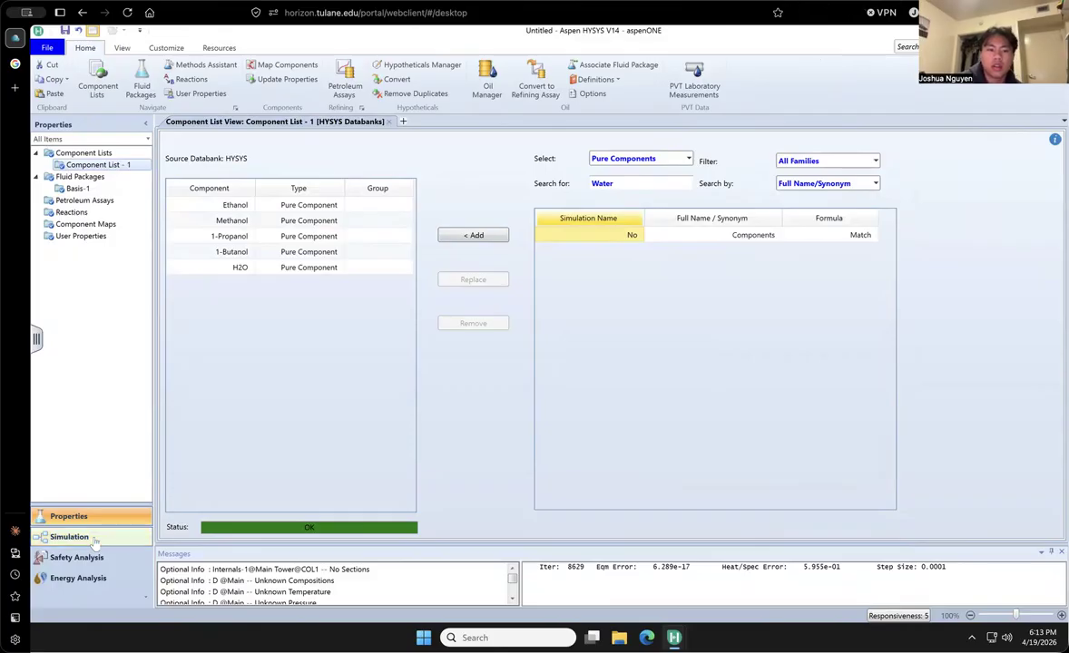
{"action": "left_click_drag", "start_coordinate": [245, 273], "coordinate": [126, 267]}
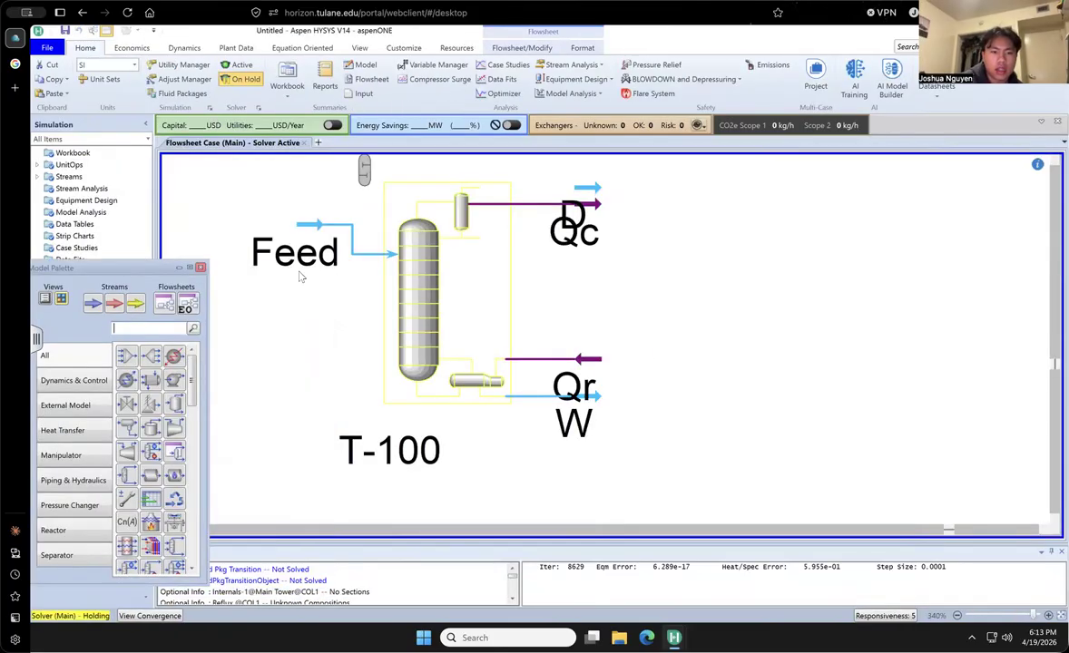
{"action": "double_click", "coordinate": [286, 248]}
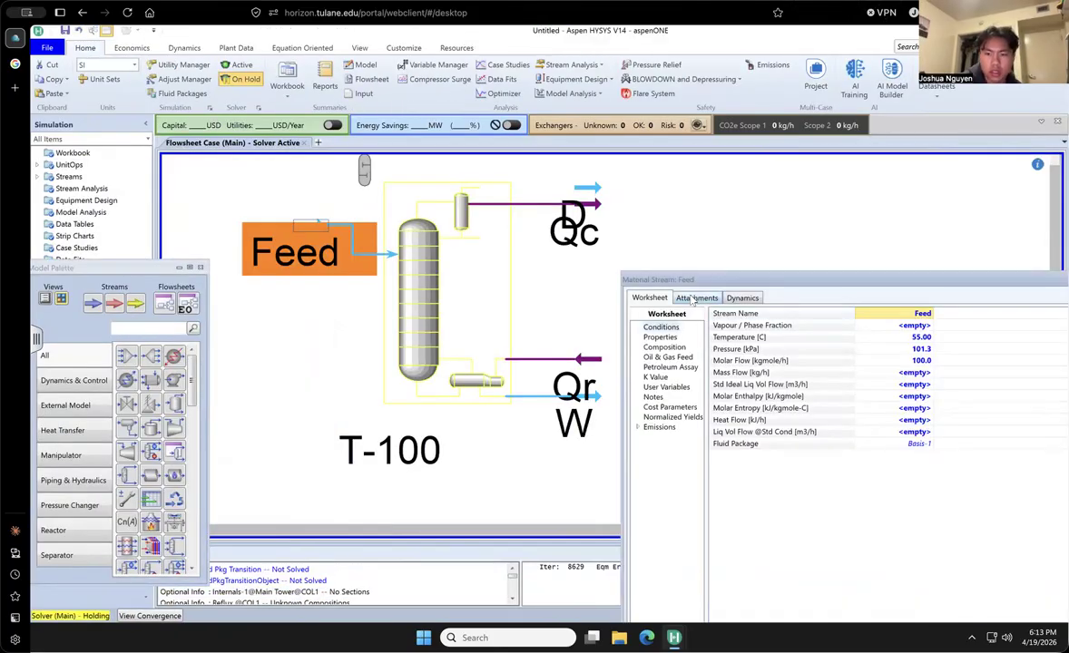
{"action": "left_click", "coordinate": [696, 297]}
{"action": "left_click_drag", "start_coordinate": [667, 279], "coordinate": [496, 230]}
{"action": "left_click", "coordinate": [478, 248]}
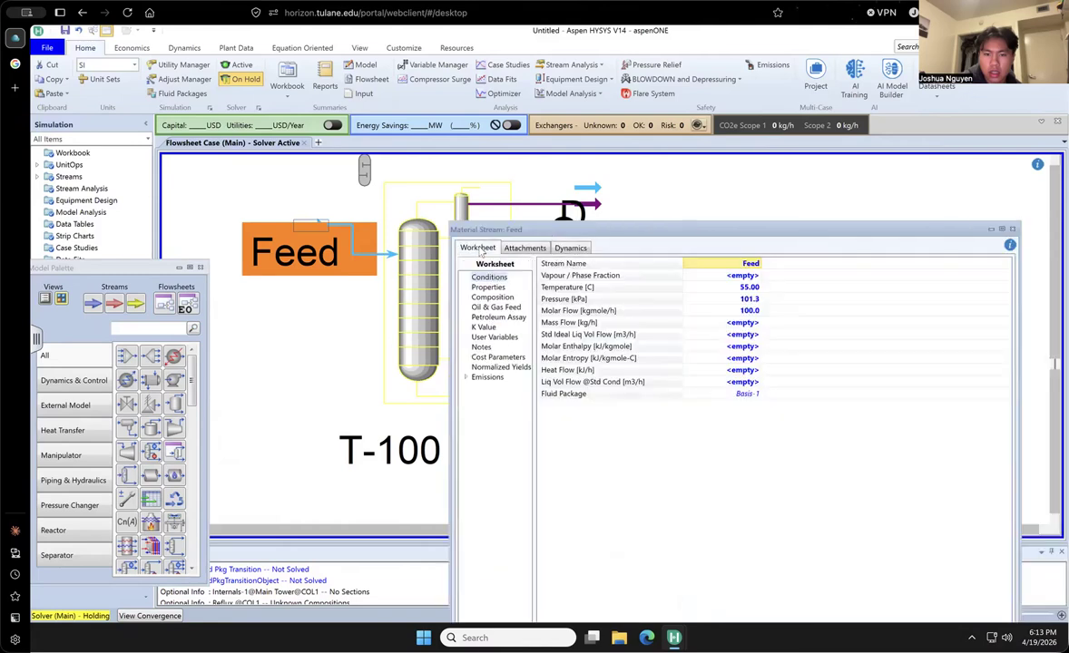
{"action": "left_click", "coordinate": [489, 287]}
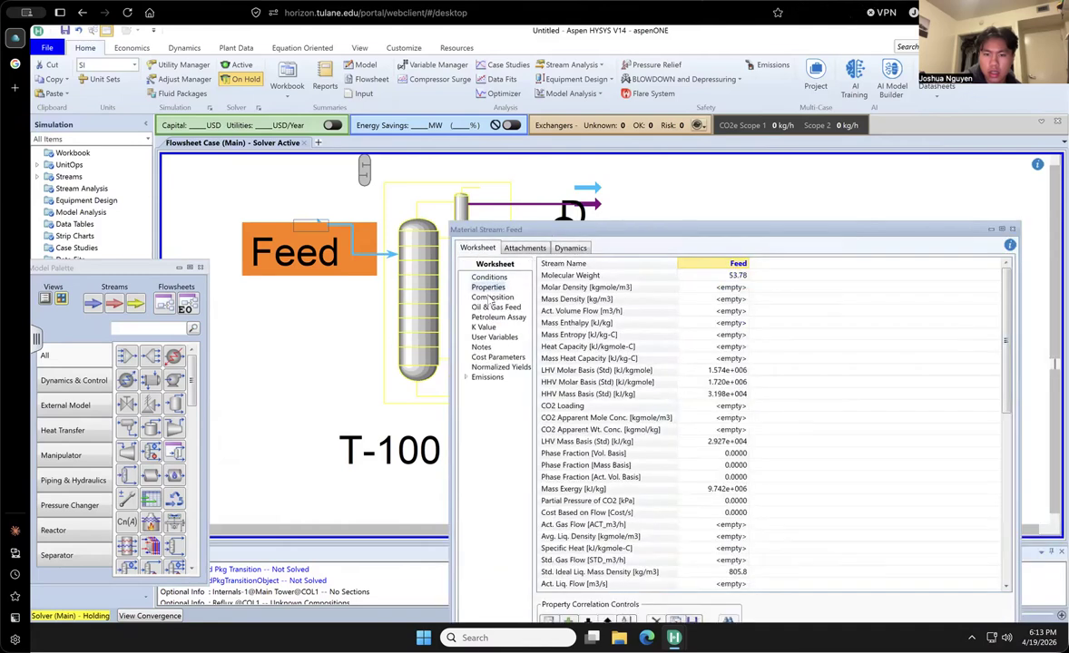
{"action": "left_click", "coordinate": [492, 297]}
{"action": "left_click_drag", "start_coordinate": [653, 229], "coordinate": [523, 167]}
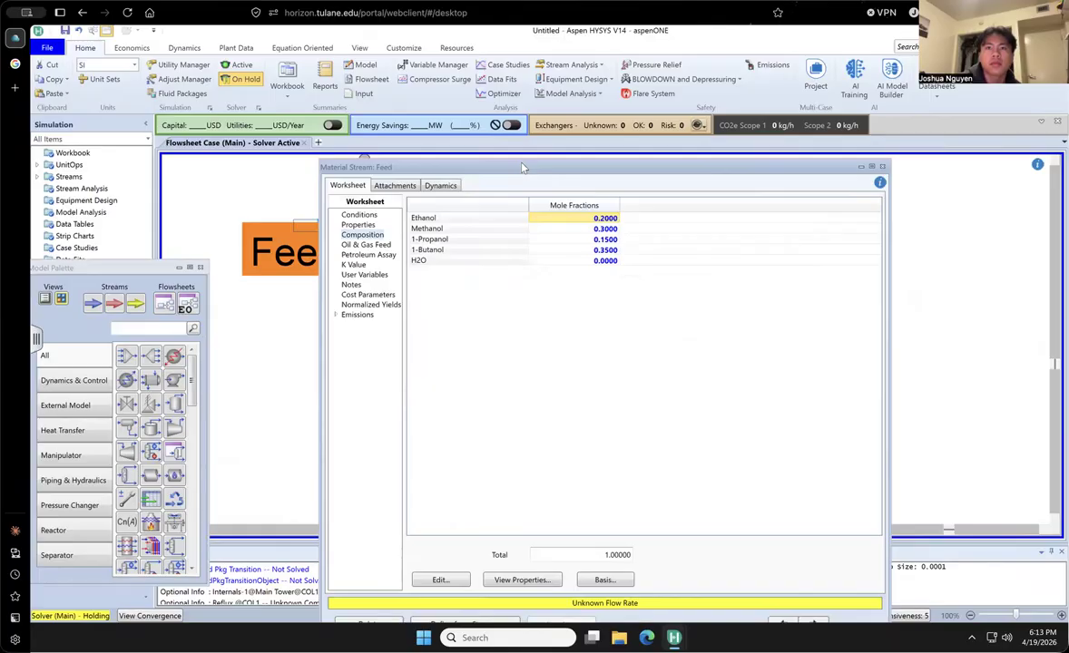
- Enter an H2O mole fraction of 0.2 for the Feed stream and accept the composition, normalized to a total of 1
{"action": "left_click", "coordinate": [590, 261]}
{"action": "type", "text": ".2"}
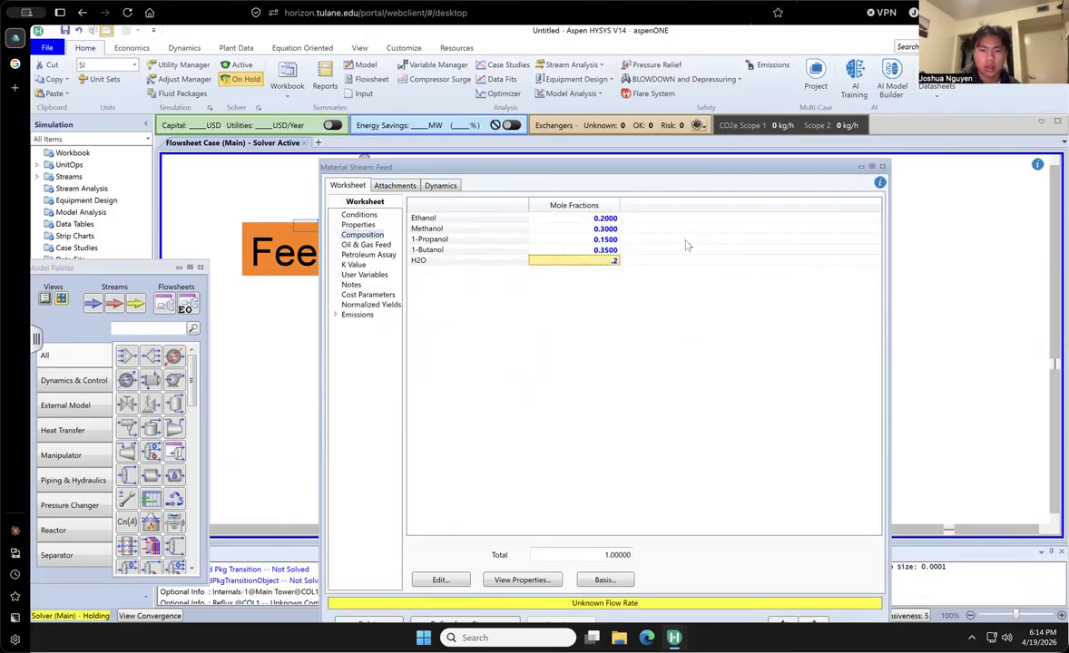
{"action": "key", "text": "Return"}
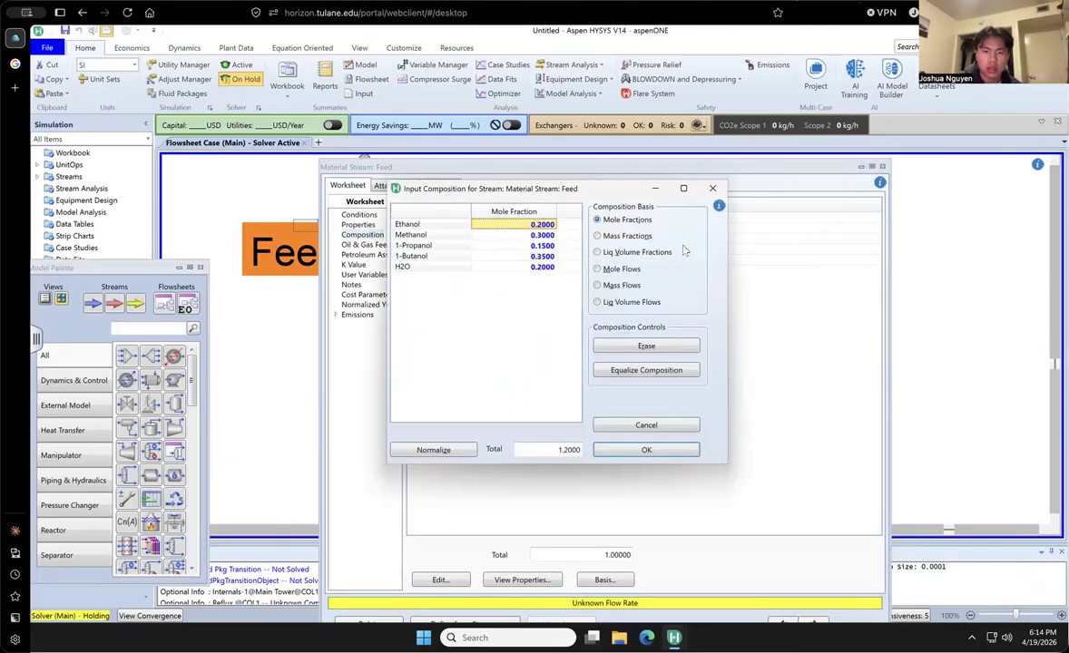
{"action": "left_click", "coordinate": [624, 451]}
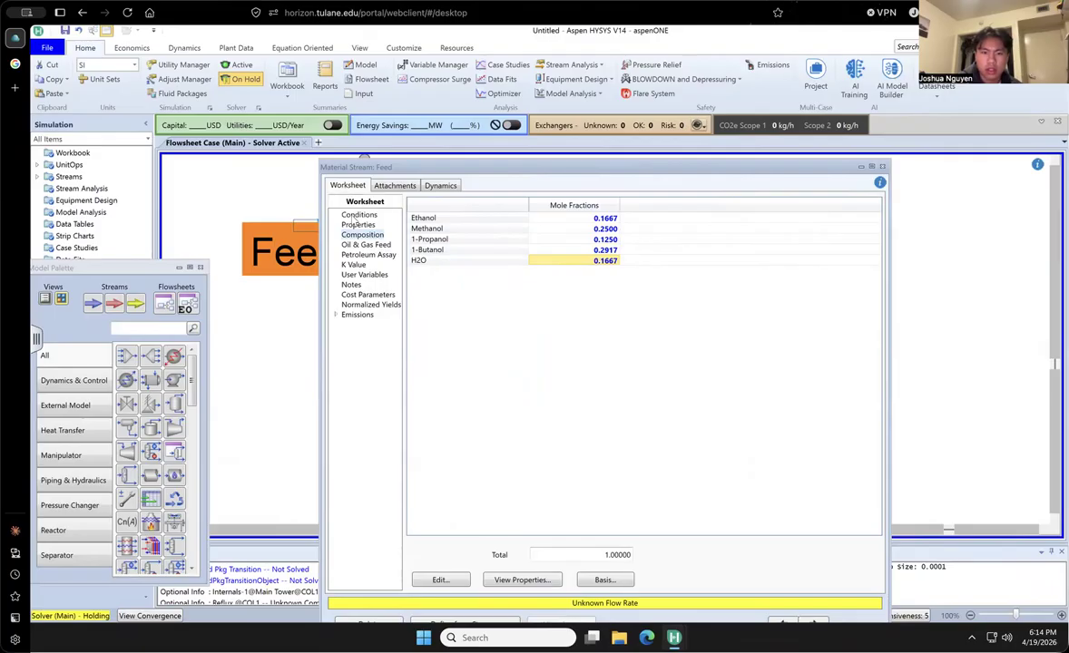
- Set the Feed's molar flow to 100 kgmole/h, reactivate the solver and close the stream window
{"action": "left_click", "coordinate": [356, 215]}
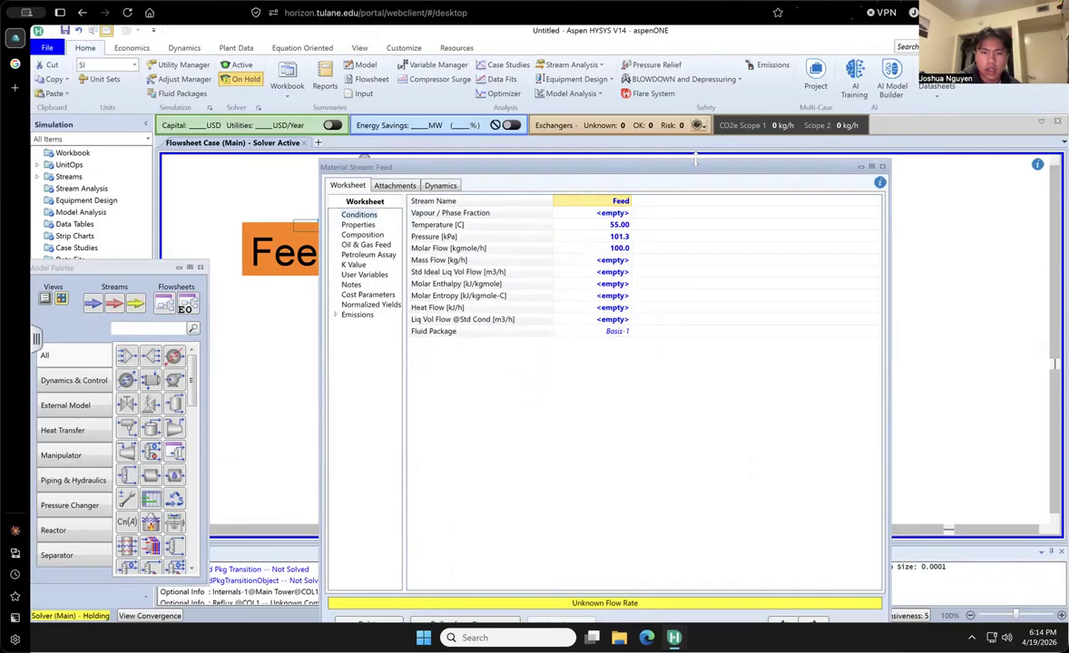
{"action": "left_click", "coordinate": [623, 249]}
{"action": "type", "text": "100"}
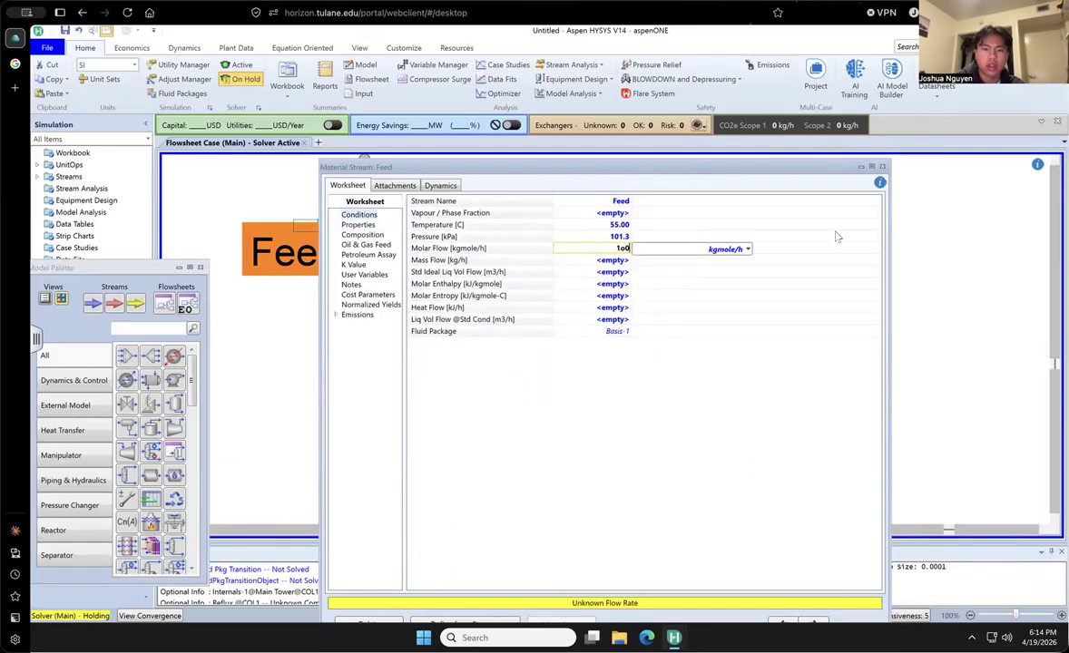
{"action": "key", "text": "Return"}
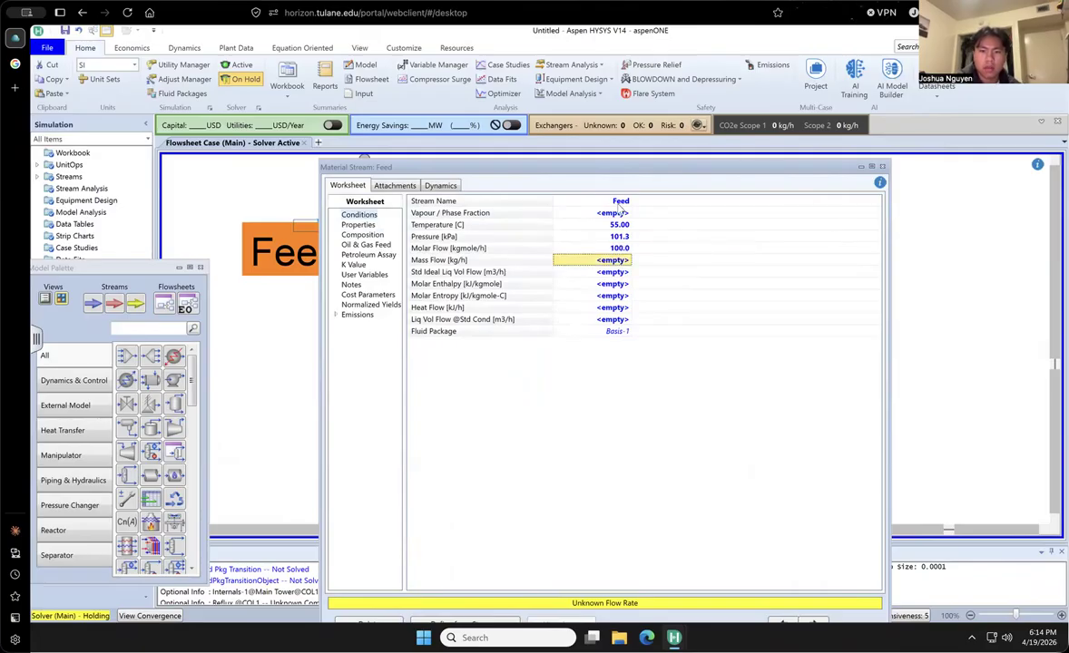
{"action": "left_click", "coordinate": [233, 65]}
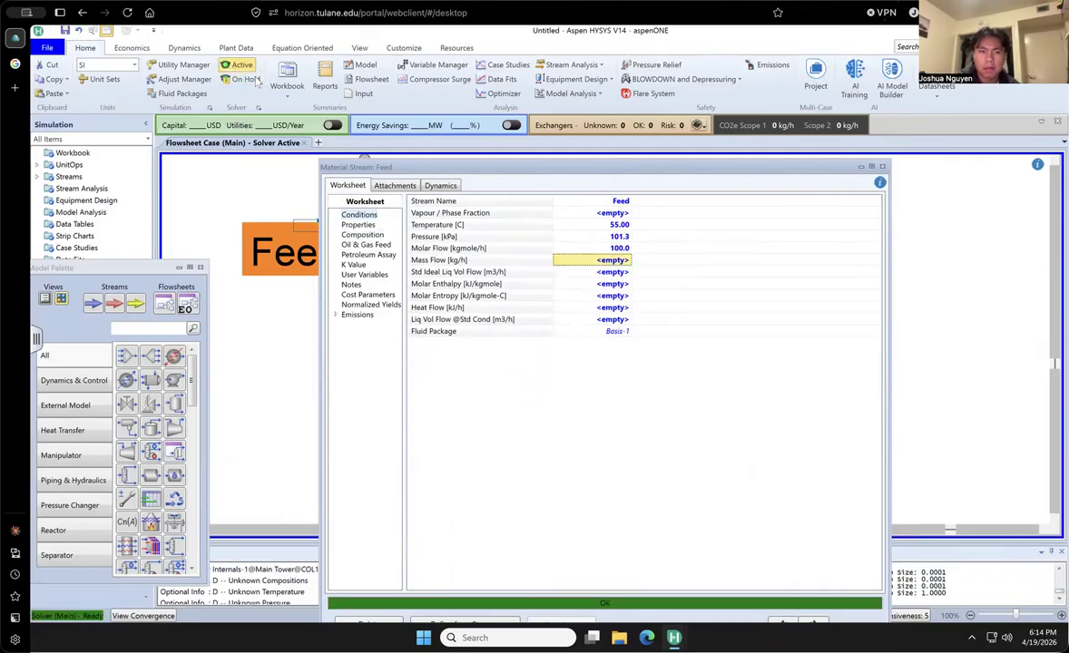
{"action": "left_click", "coordinate": [883, 167]}
{"action": "left_click", "coordinate": [666, 265]}
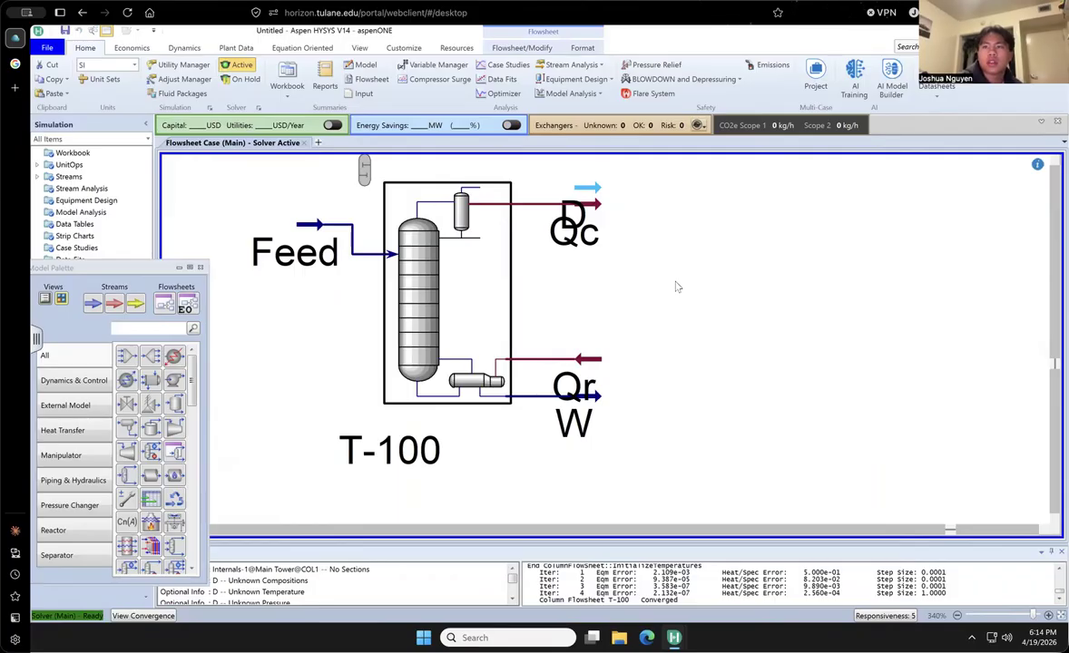
- Review the Feed stream's conditions and the T-100 column's convergence monitor, specifications and connections
{"action": "left_click", "coordinate": [310, 227]}
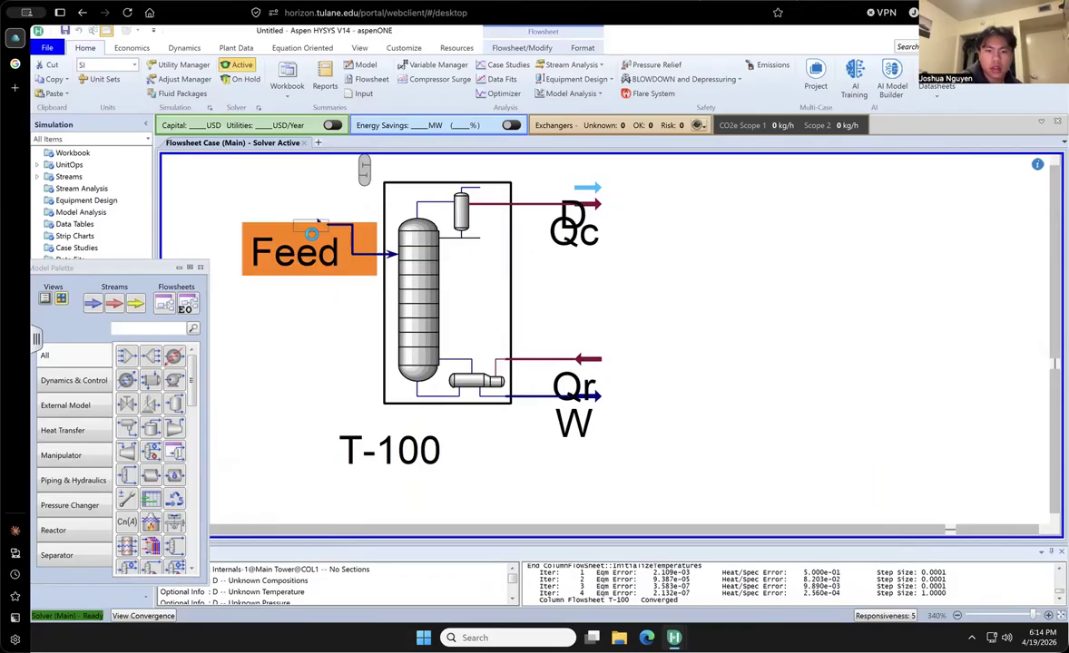
{"action": "left_click_drag", "start_coordinate": [975, 318], "coordinate": [731, 297]}
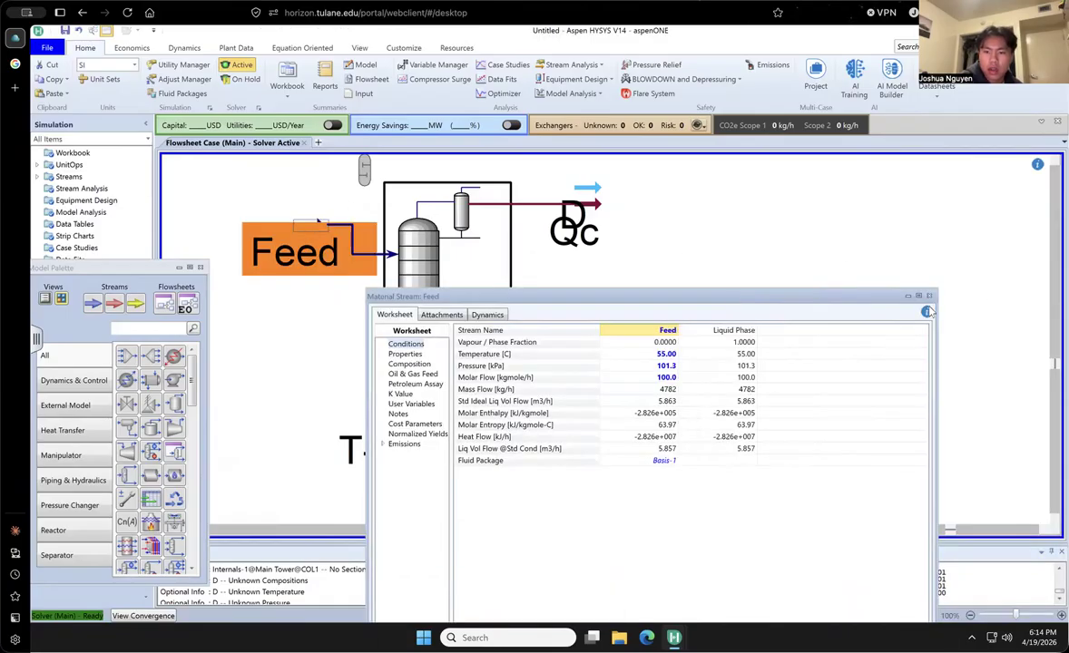
{"action": "left_click", "coordinate": [761, 252]}
{"action": "left_click", "coordinate": [423, 291]}
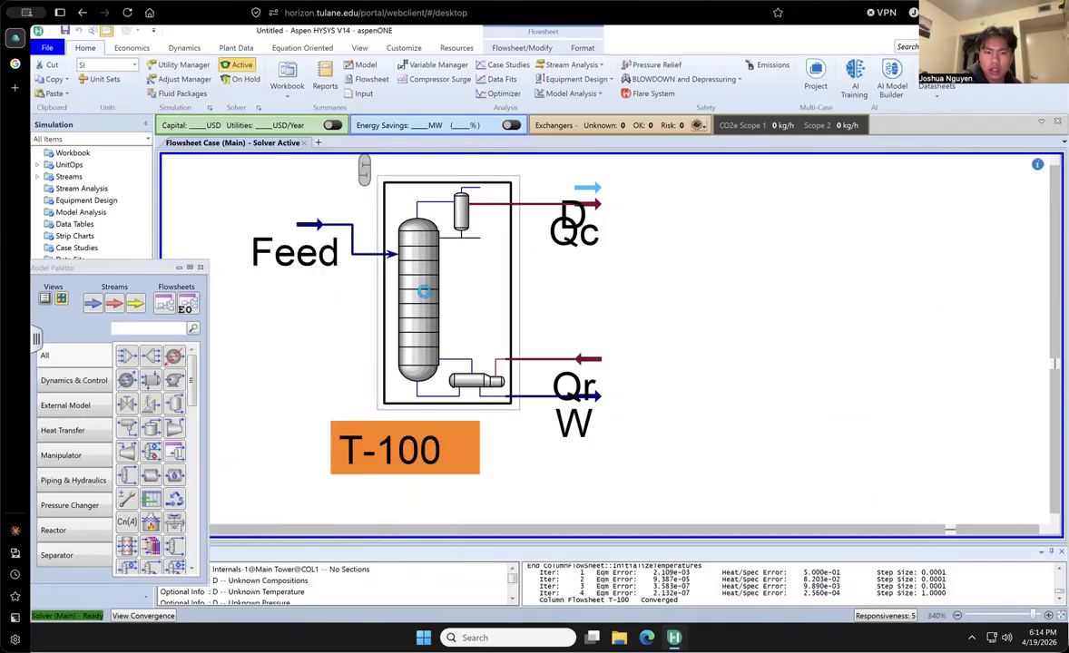
{"action": "double_click", "coordinate": [423, 291]}
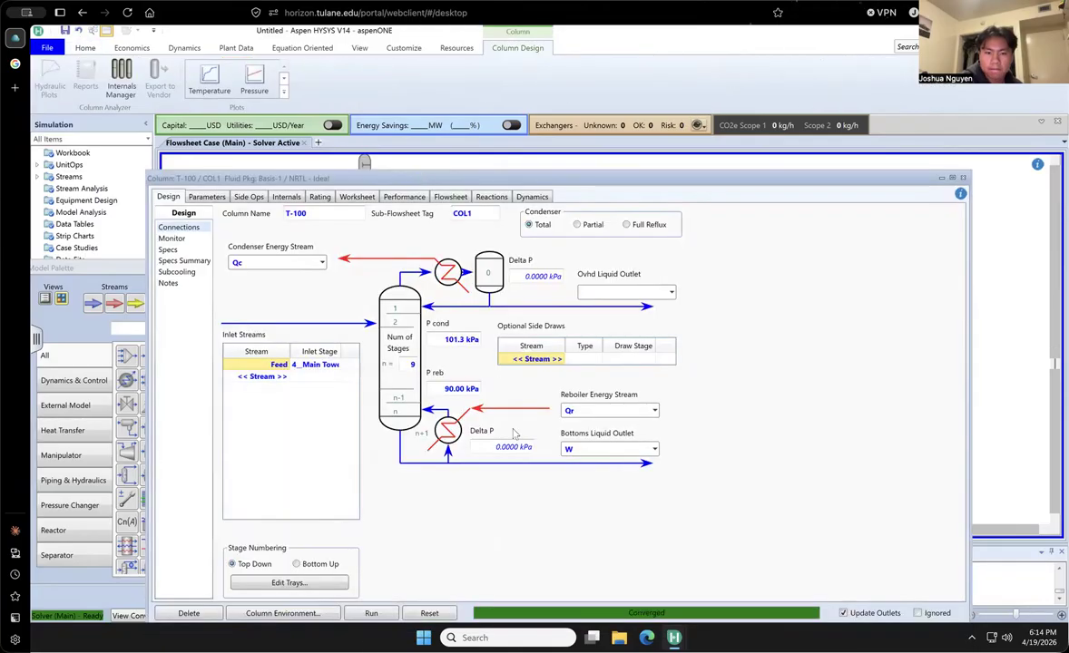
{"action": "left_click_drag", "start_coordinate": [558, 180], "coordinate": [558, 174]}
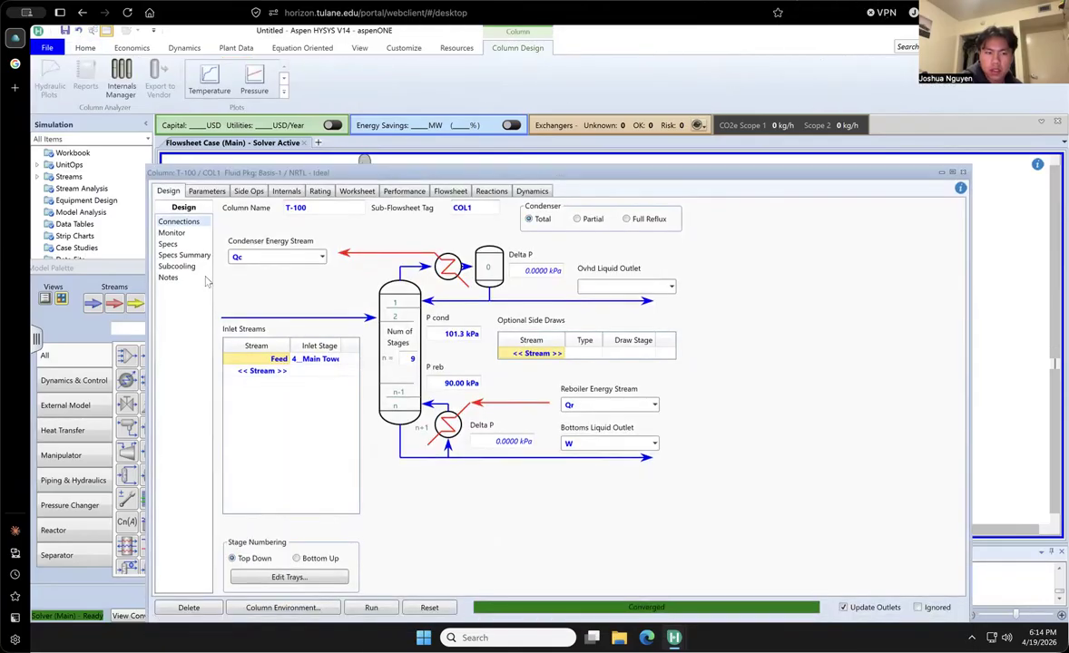
{"action": "left_click", "coordinate": [174, 237]}
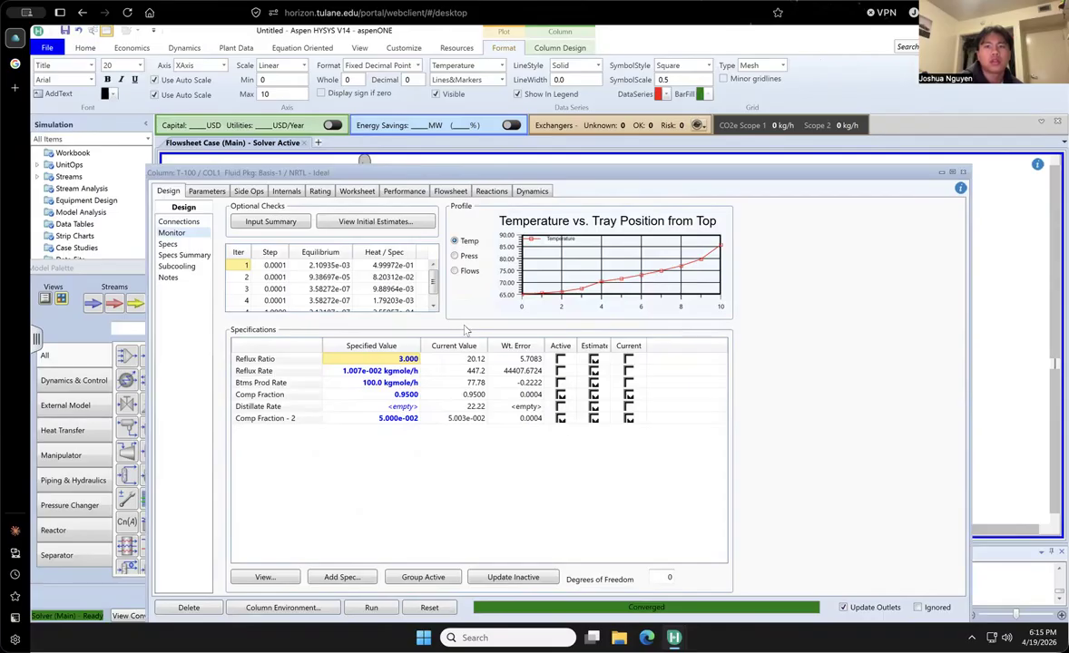
{"action": "left_click", "coordinate": [168, 245]}
{"action": "left_click", "coordinate": [181, 223]}
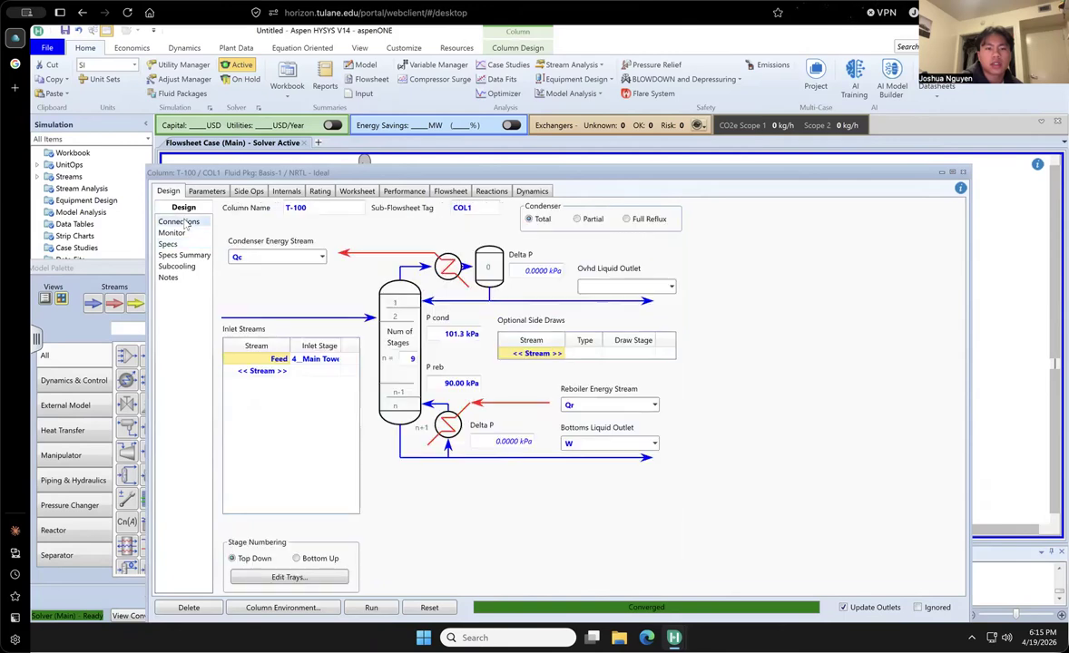
- Examine the conditions, properties and compositions of the feed, distillate and bottoms streams in the column's worksheet
{"action": "left_click", "coordinate": [357, 192]}
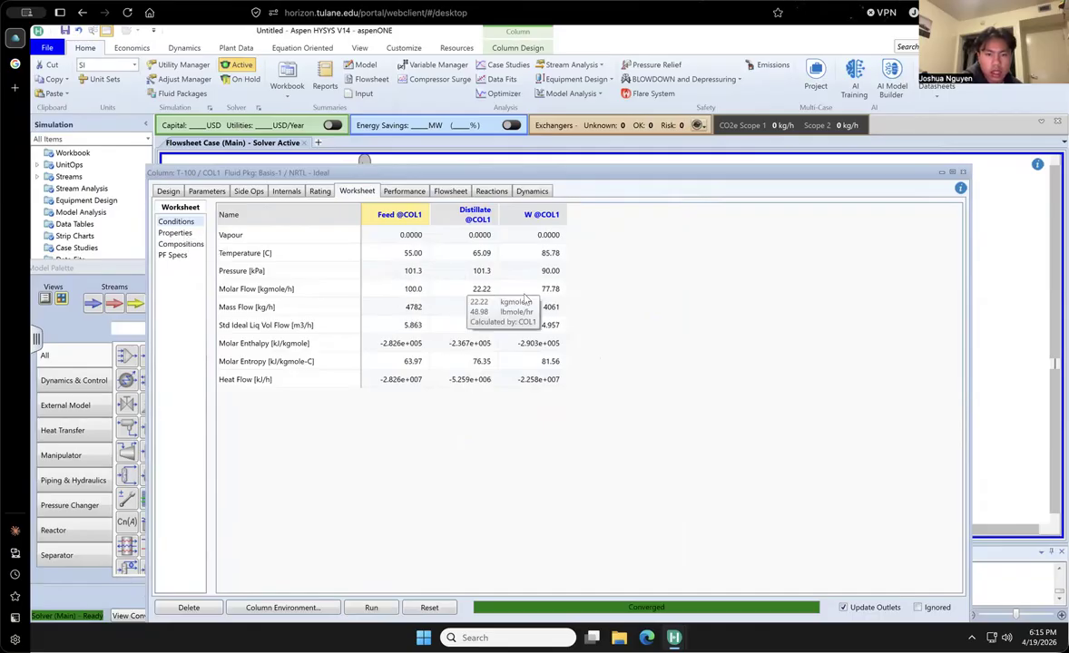
{"action": "left_click", "coordinate": [181, 233]}
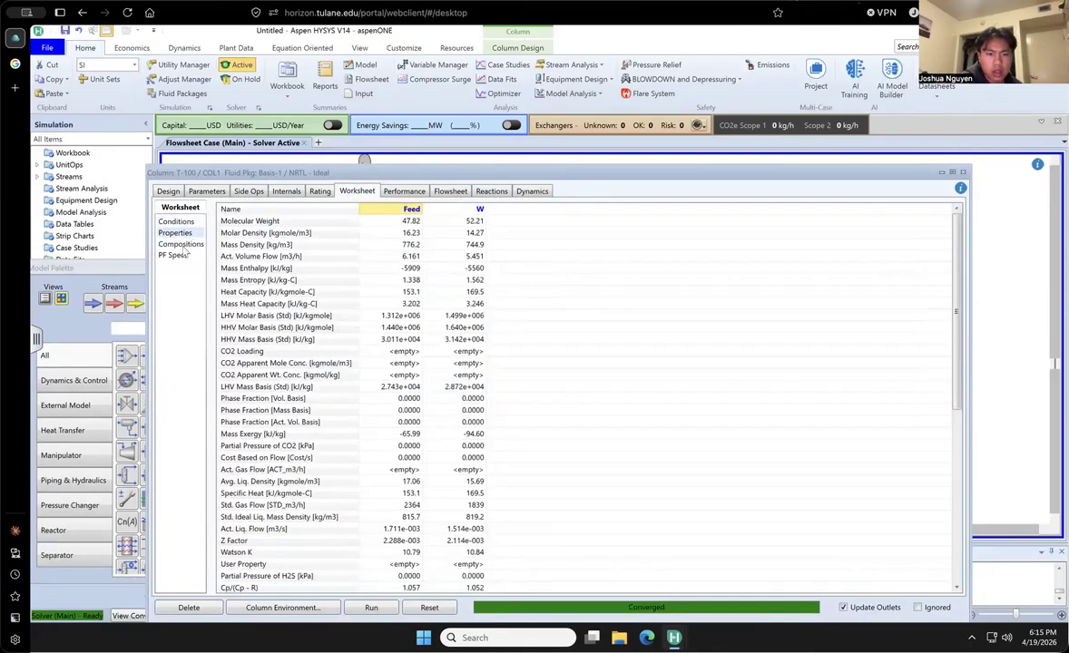
{"action": "left_click", "coordinate": [186, 244]}
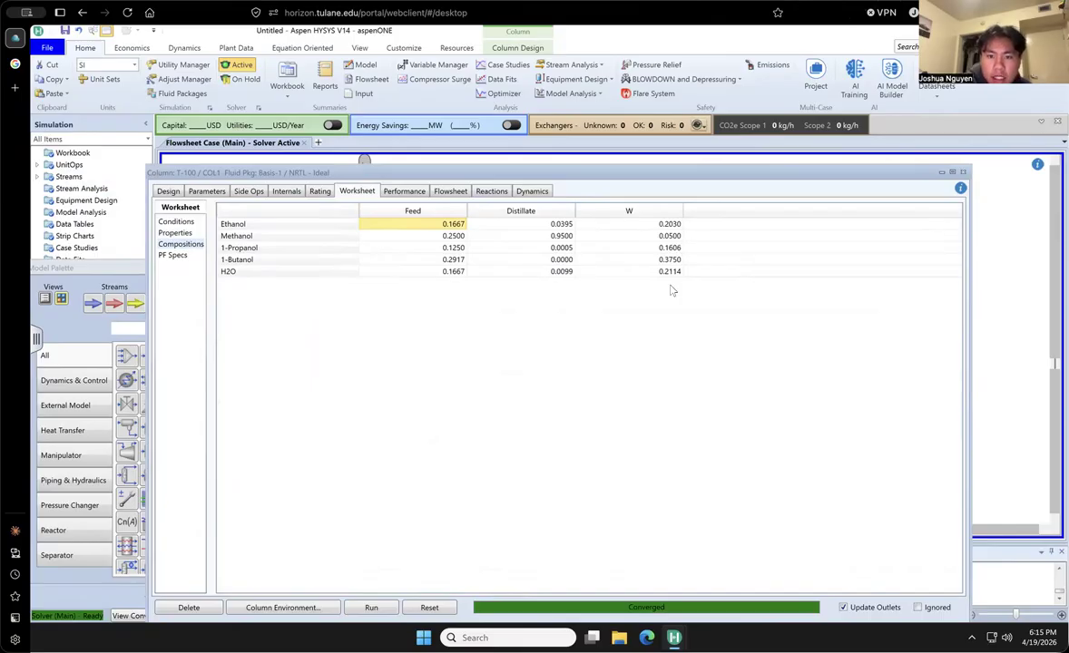
{"action": "left_click_drag", "start_coordinate": [806, 181], "coordinate": [801, 186]}
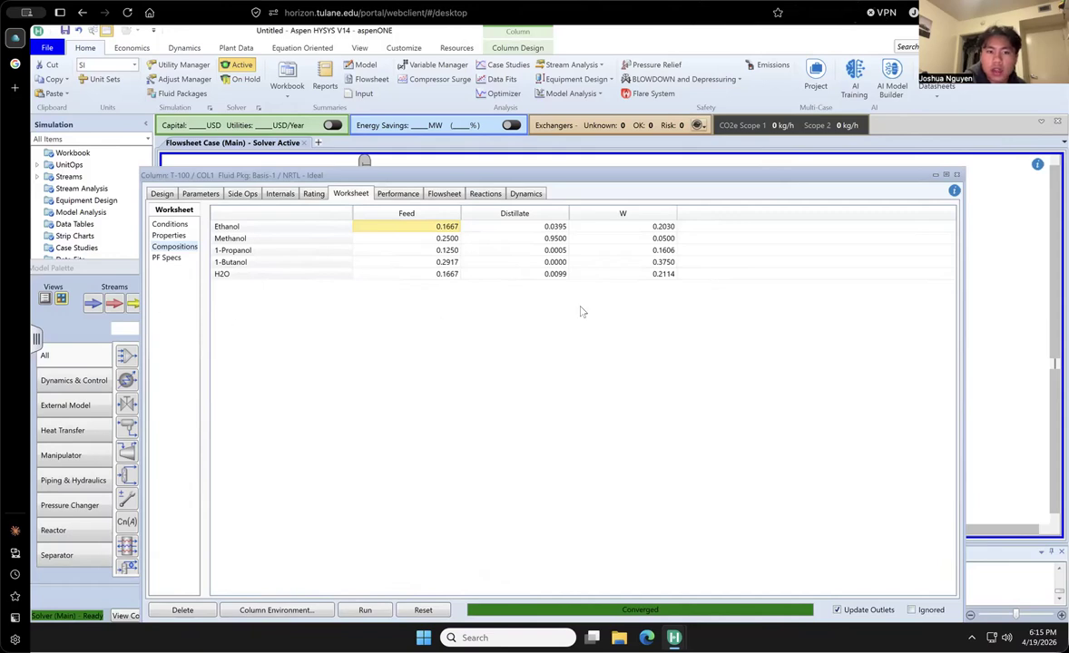
{"action": "left_click", "coordinate": [170, 237]}
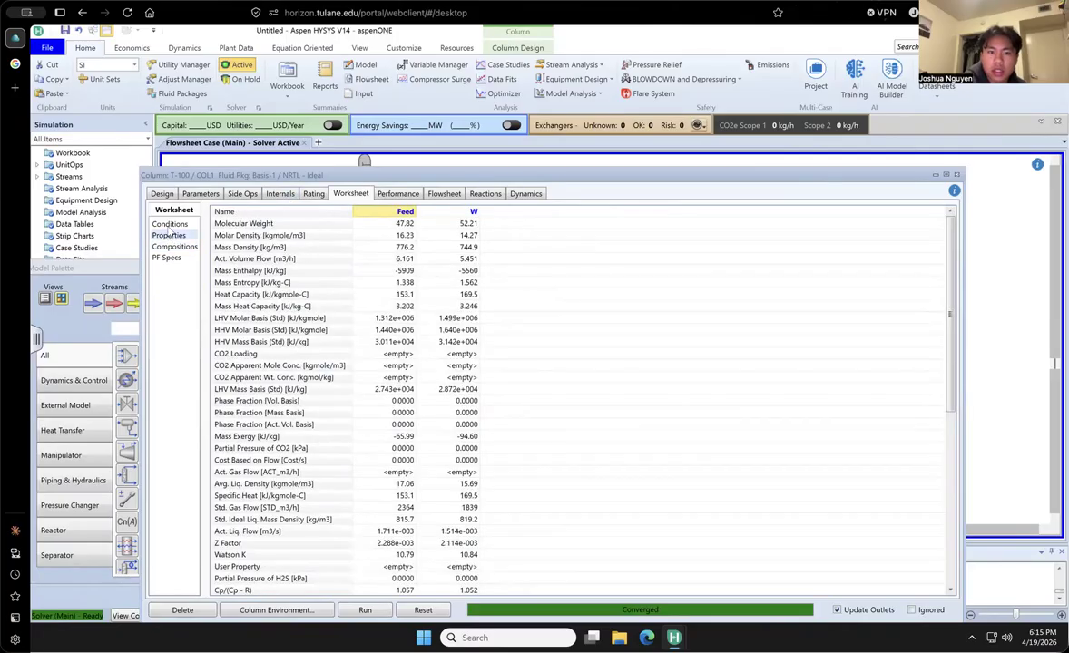
{"action": "left_click", "coordinate": [169, 224]}
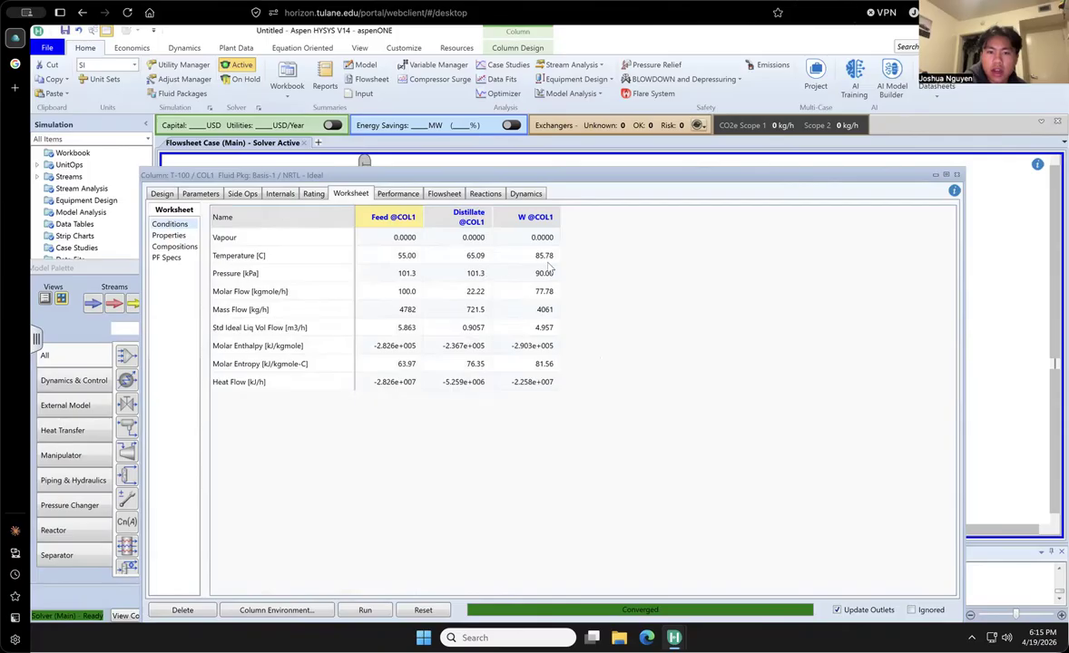
- Set the T-100 column's number of stages to 8, run the column and check its convergence monitor
{"action": "mouse_move", "coordinate": [549, 265]}
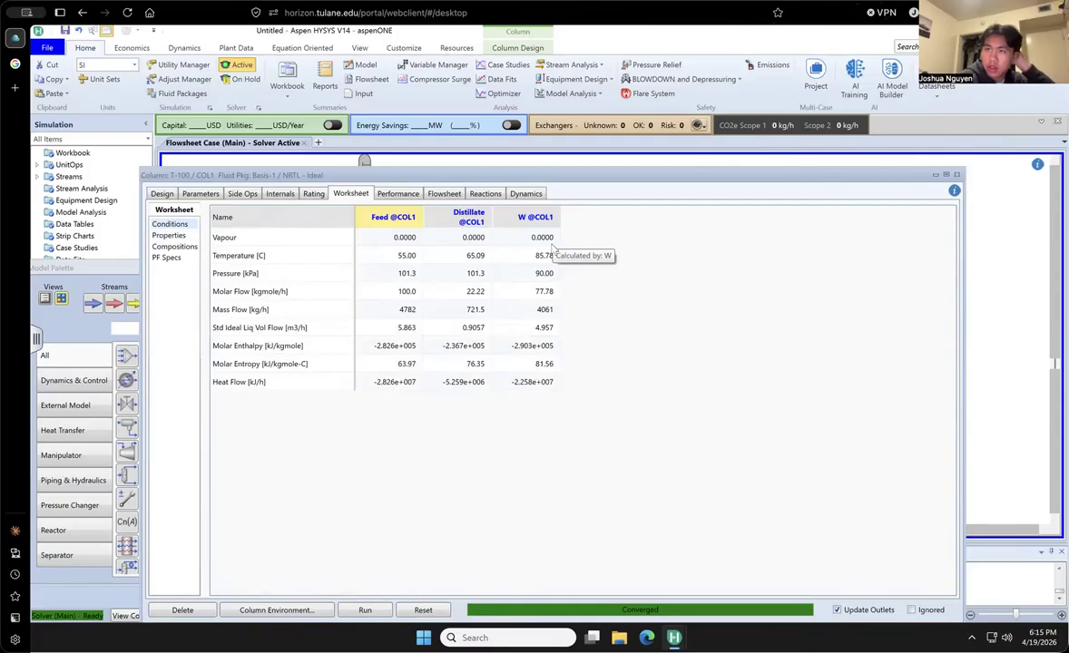
{"action": "left_click", "coordinate": [161, 194]}
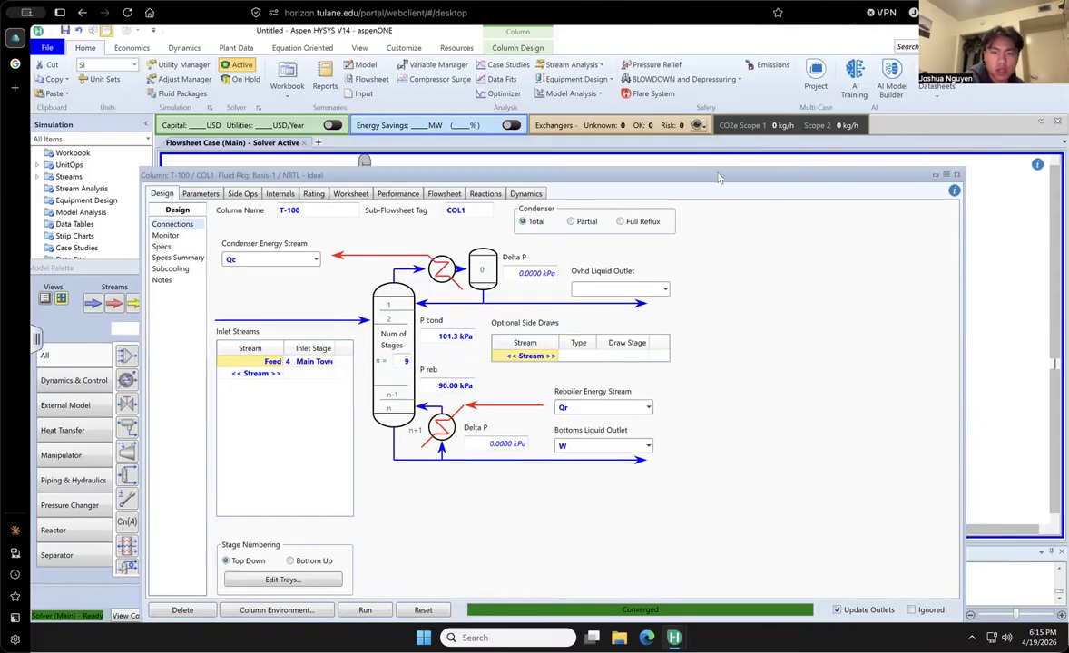
{"action": "left_click", "coordinate": [405, 362]}
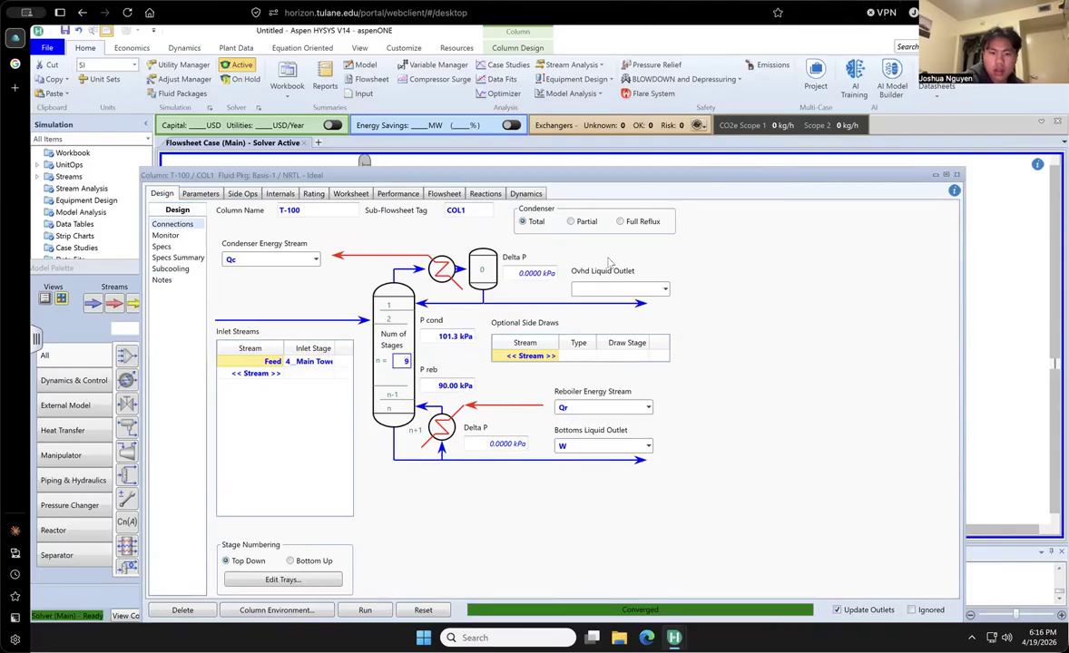
{"action": "type", "text": "8"}
{"action": "key", "text": "Return"}
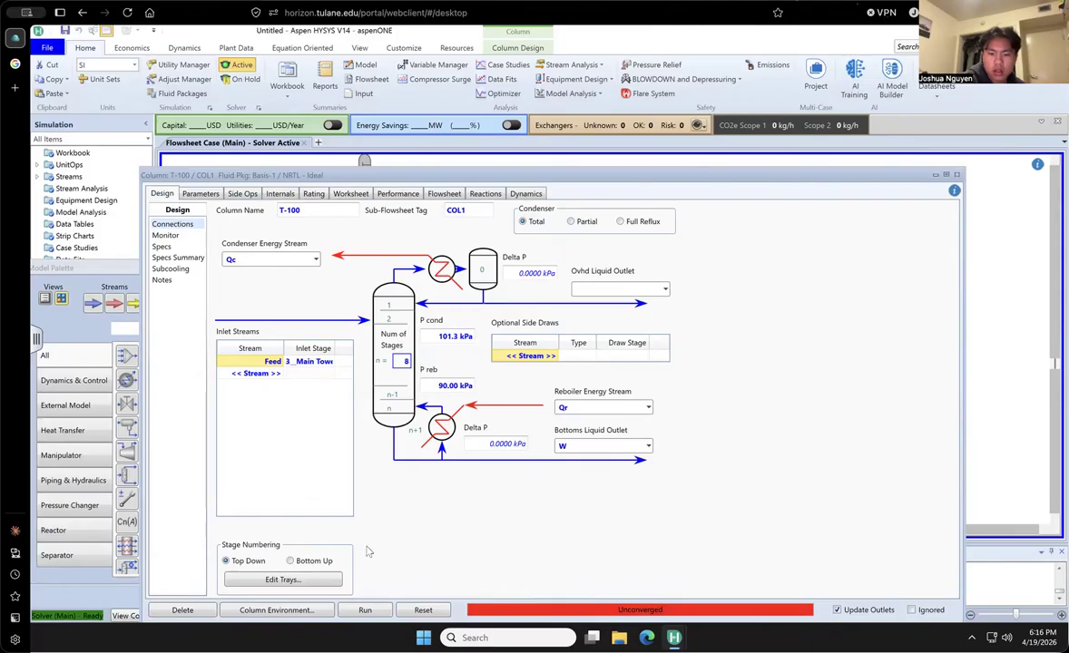
{"action": "left_click", "coordinate": [369, 609]}
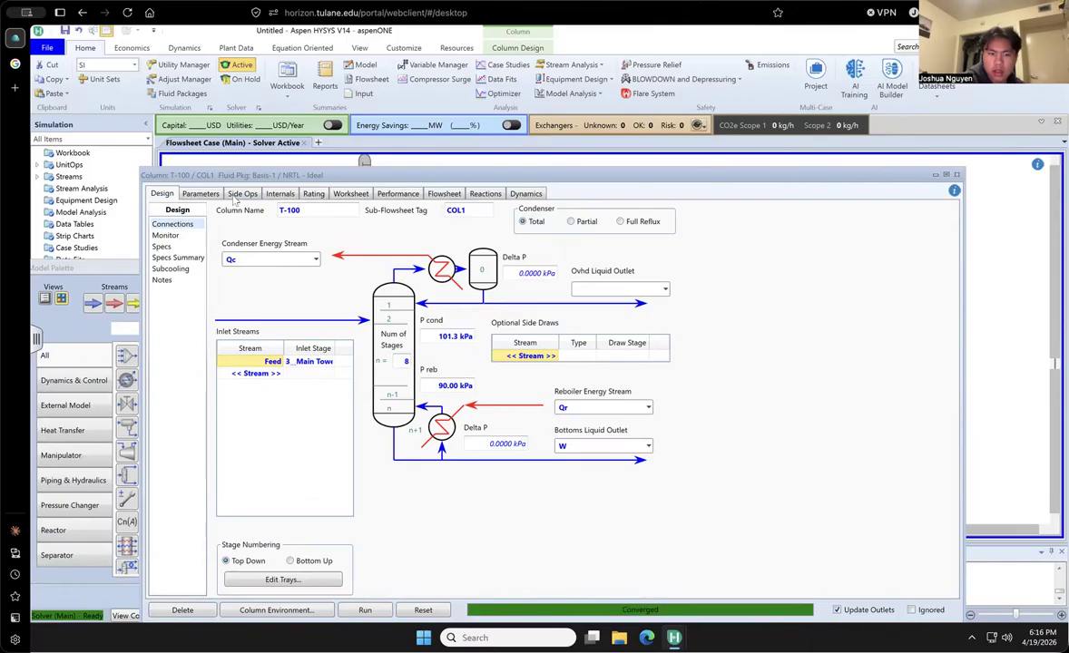
{"action": "left_click", "coordinate": [167, 235]}
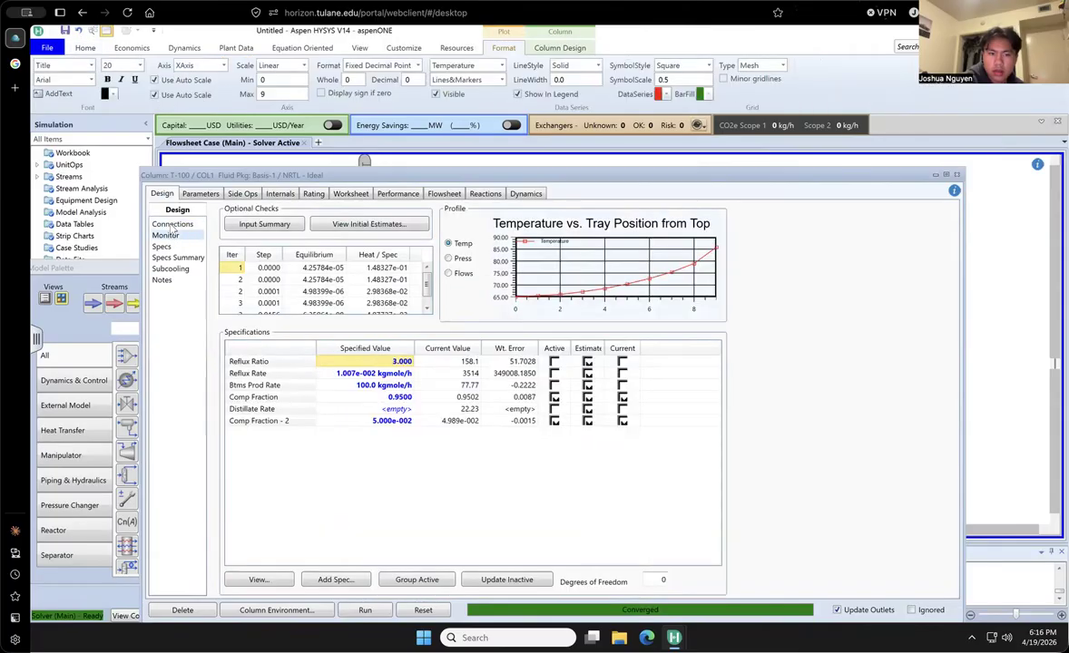
{"action": "left_click", "coordinate": [171, 225]}
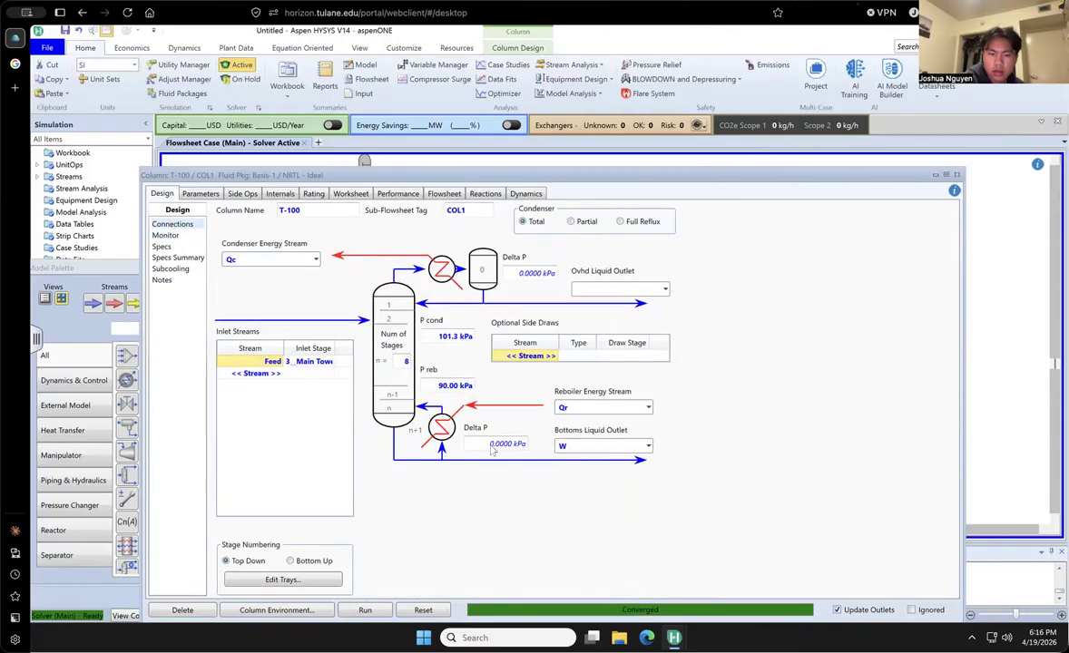
{"action": "left_click", "coordinate": [166, 236]}
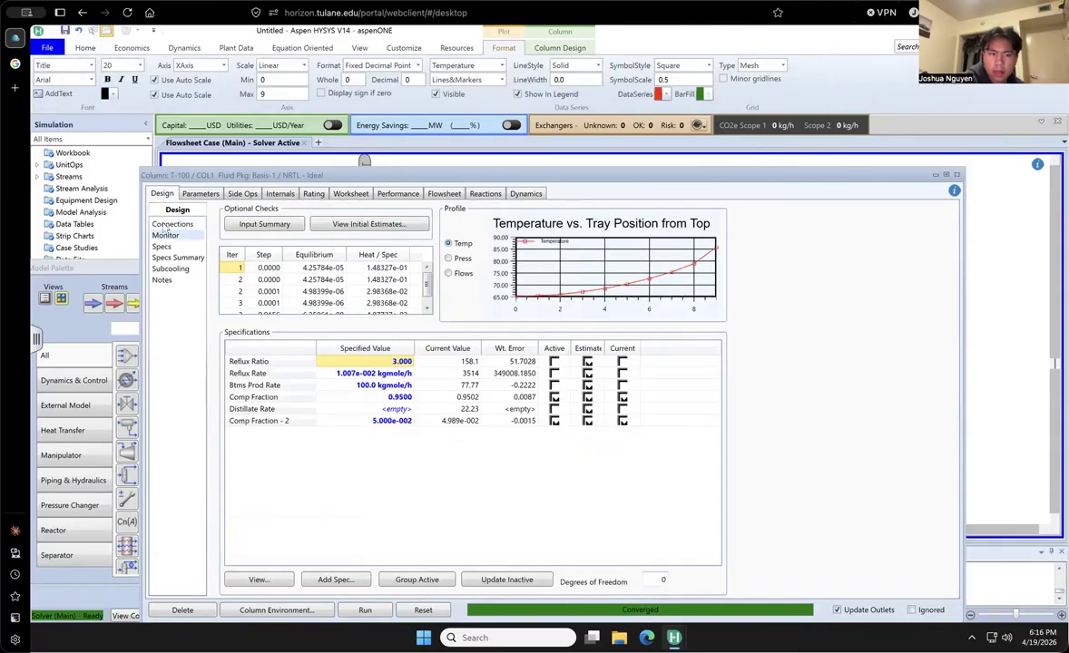
- Try solving the column with 7 stages and check the convergence monitor
{"action": "left_click", "coordinate": [169, 225]}
{"action": "left_click", "coordinate": [406, 360]}
{"action": "type", "text": "7"}
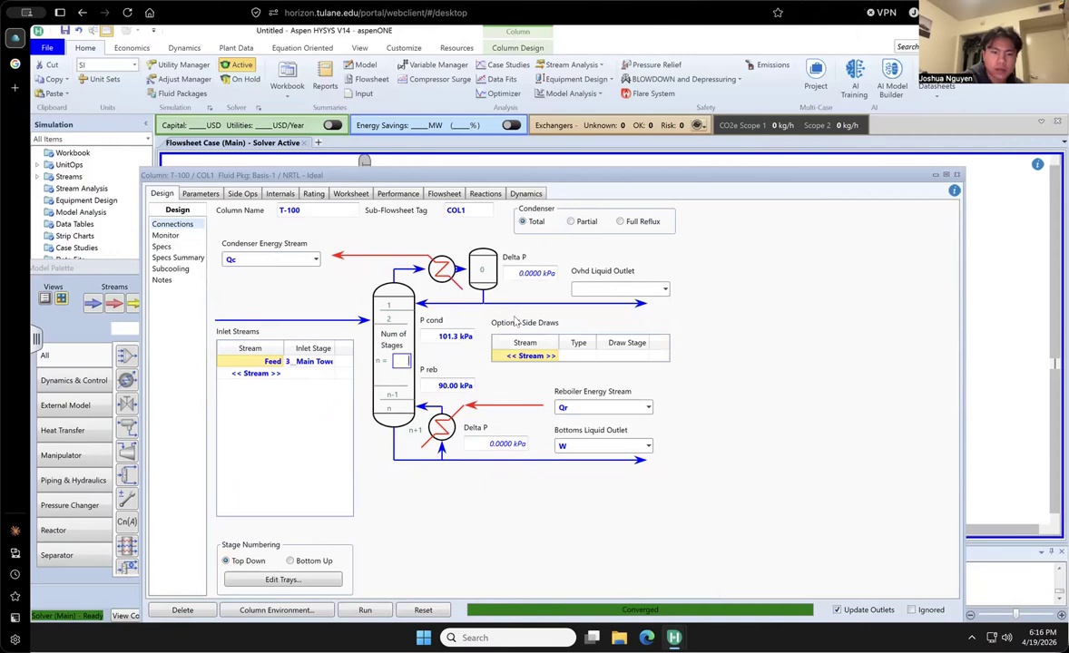
{"action": "key", "text": "Return"}
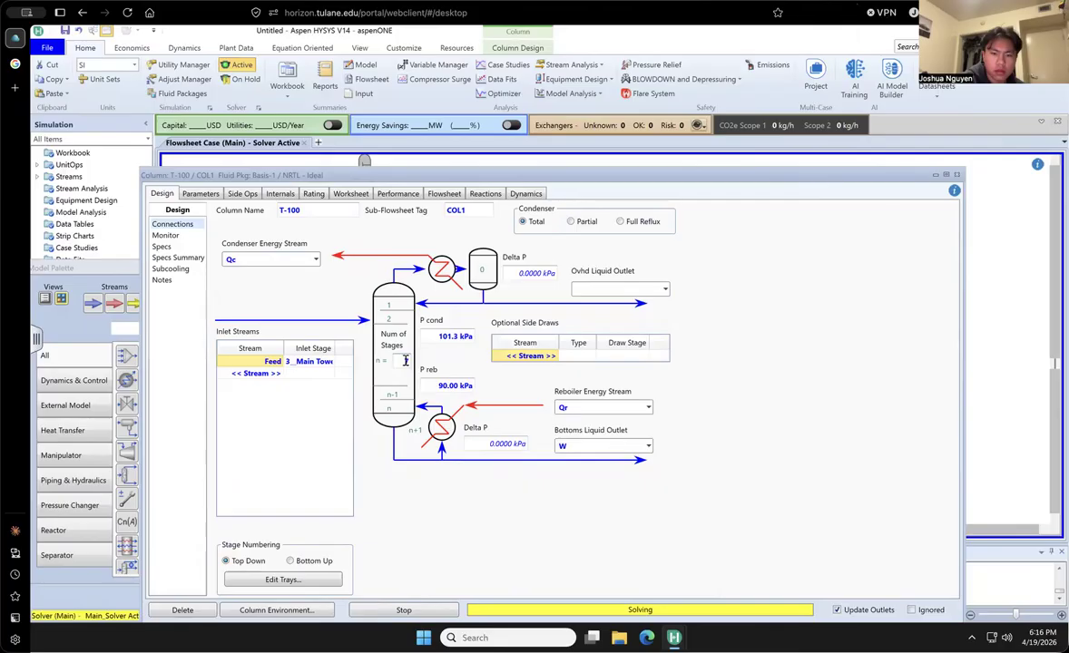
{"action": "left_click", "coordinate": [169, 232]}
{"action": "left_click", "coordinate": [172, 225]}
- Stop the calculation, set the number of stages back to 8 and rerun the column
{"action": "left_click", "coordinate": [408, 362]}
{"action": "left_click", "coordinate": [365, 607]}
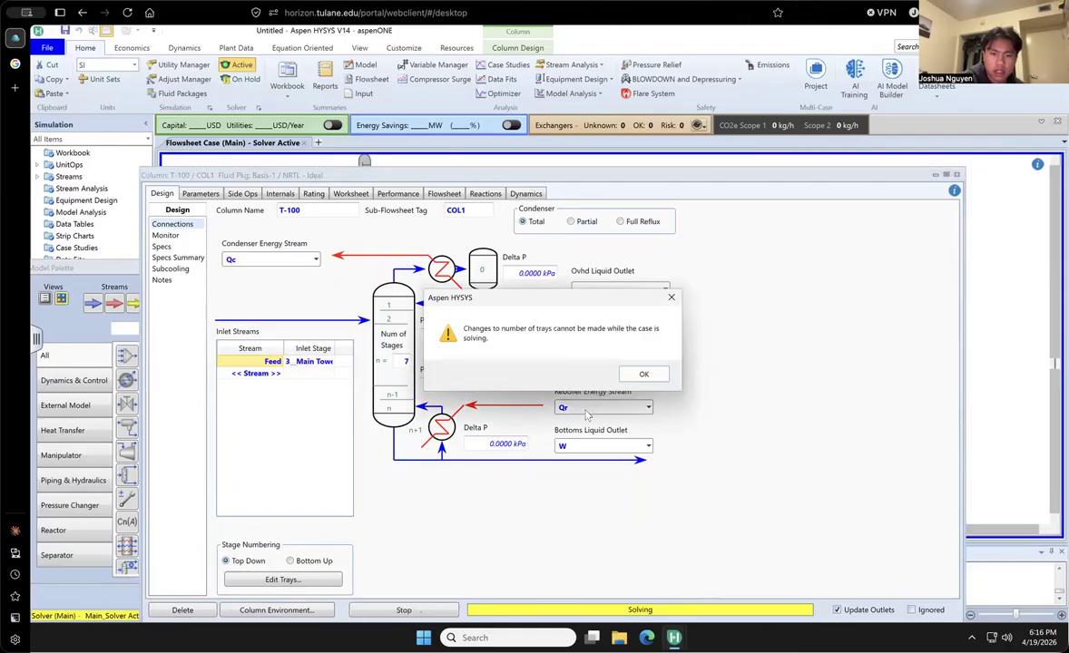
{"action": "left_click", "coordinate": [644, 375]}
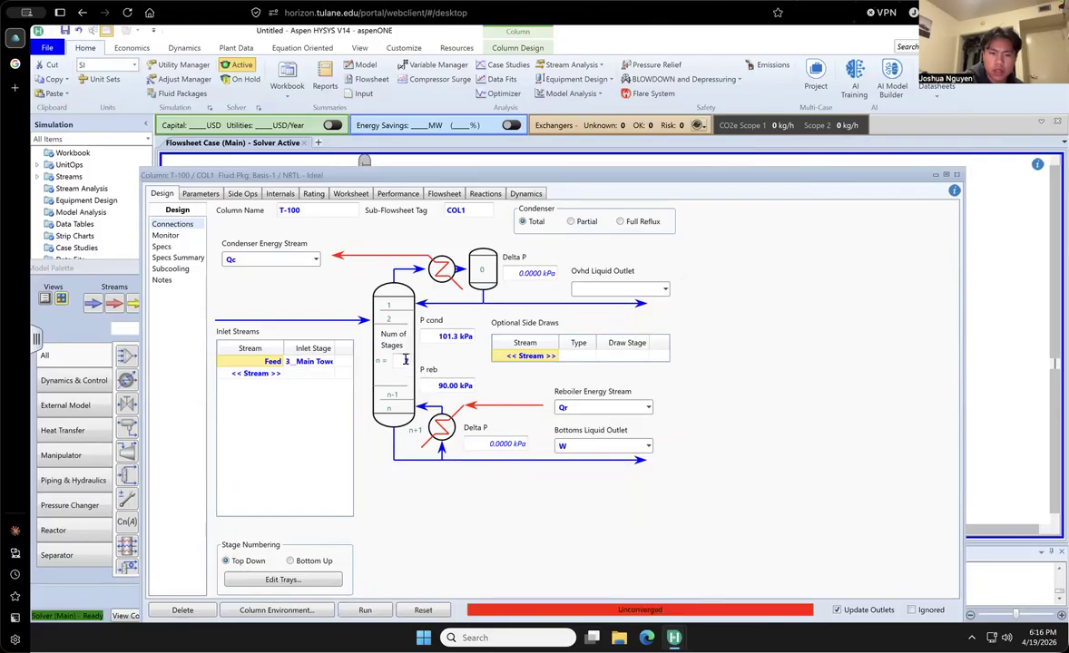
{"action": "type", "text": "8"}
{"action": "left_click", "coordinate": [369, 613]}
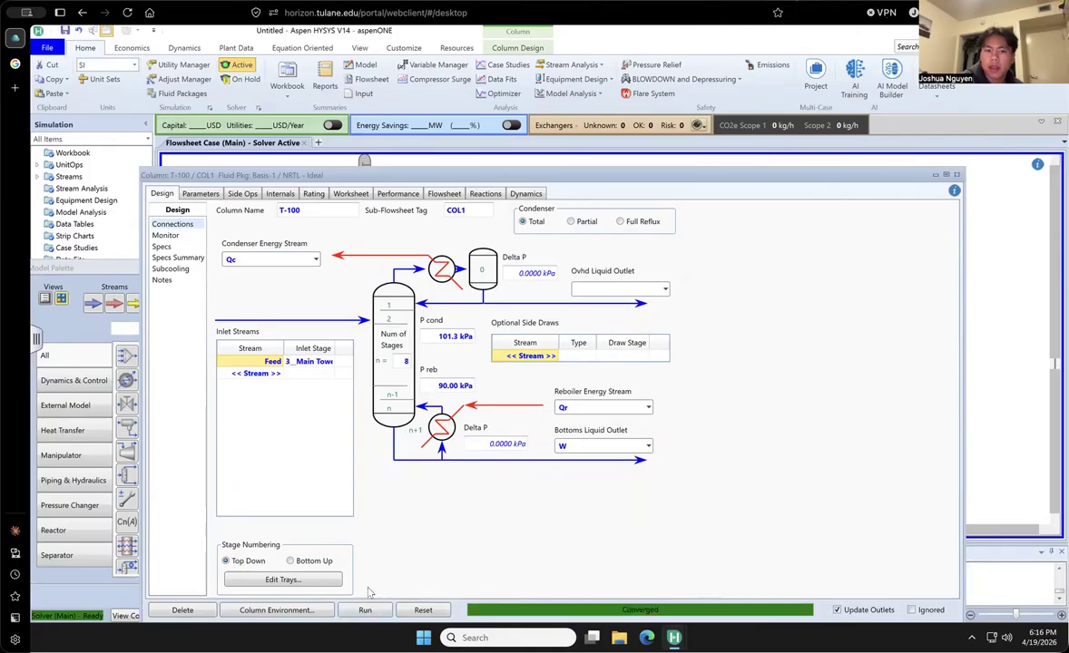
- Examine the feed's inlet stage options, the available column specification types and the column's specifications without changing them
{"action": "left_click", "coordinate": [331, 362]}
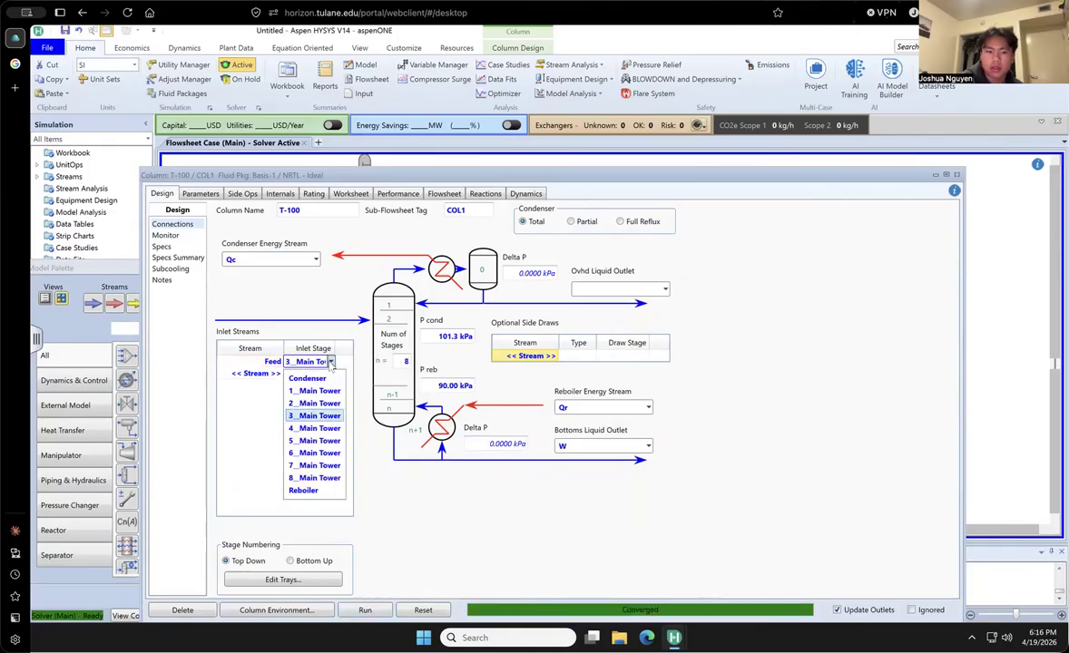
{"action": "left_click", "coordinate": [435, 499]}
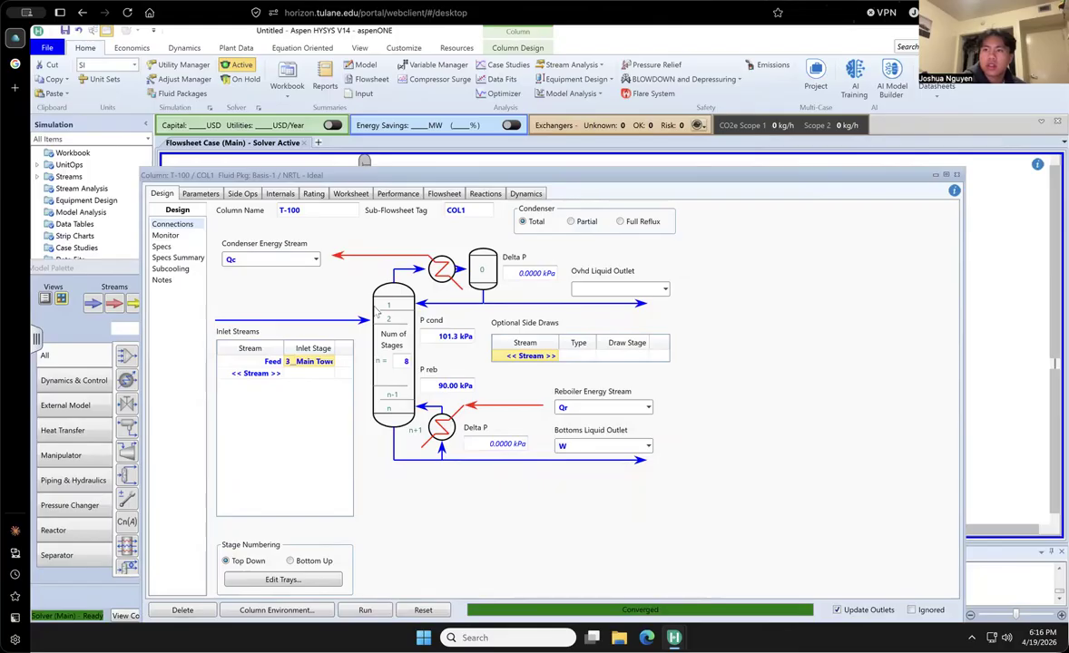
{"action": "left_click", "coordinate": [332, 363]}
{"action": "left_click", "coordinate": [311, 293]}
{"action": "left_click", "coordinate": [168, 236]}
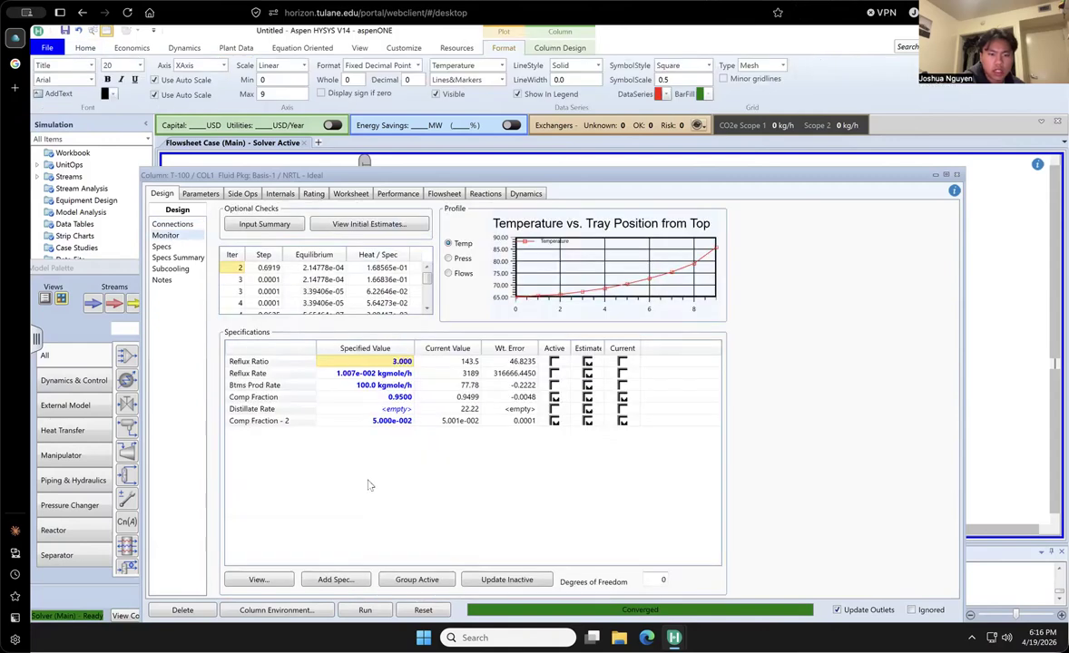
{"action": "left_click", "coordinate": [344, 582]}
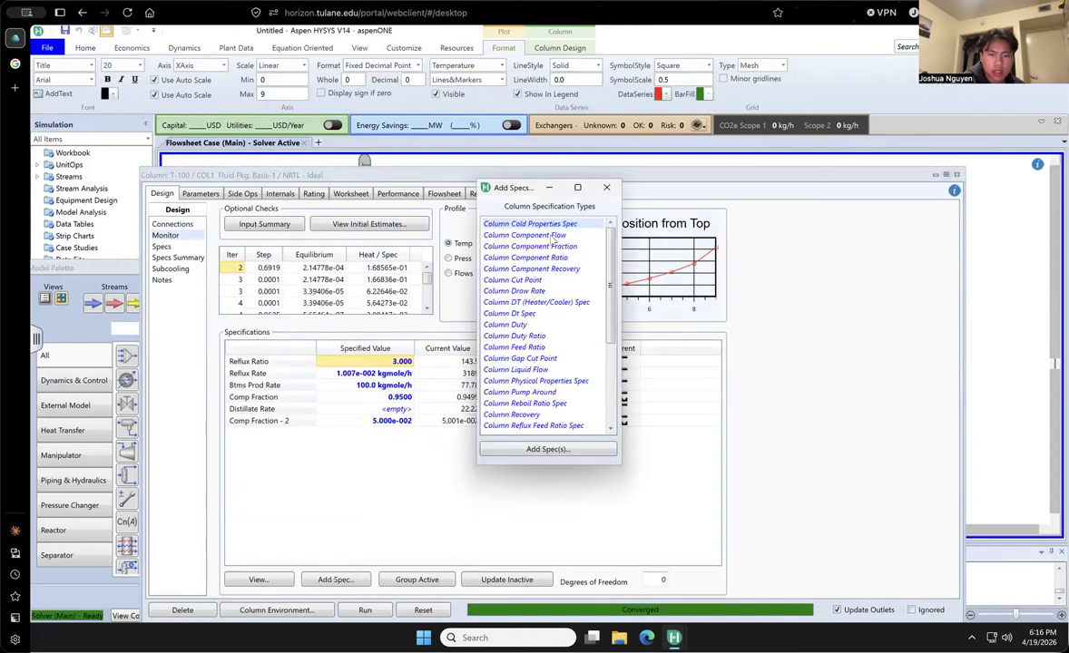
{"action": "scroll", "coordinate": [535, 315], "scroll_direction": "down", "scroll_amount": 5}
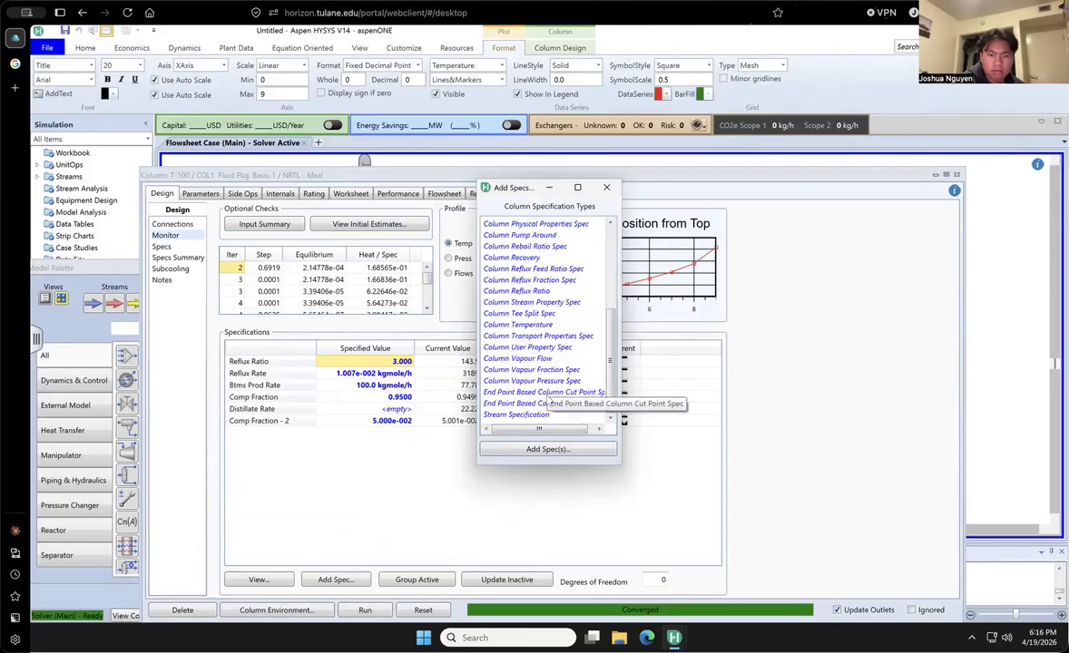
{"action": "scroll", "coordinate": [548, 400], "scroll_direction": "up", "scroll_amount": 3}
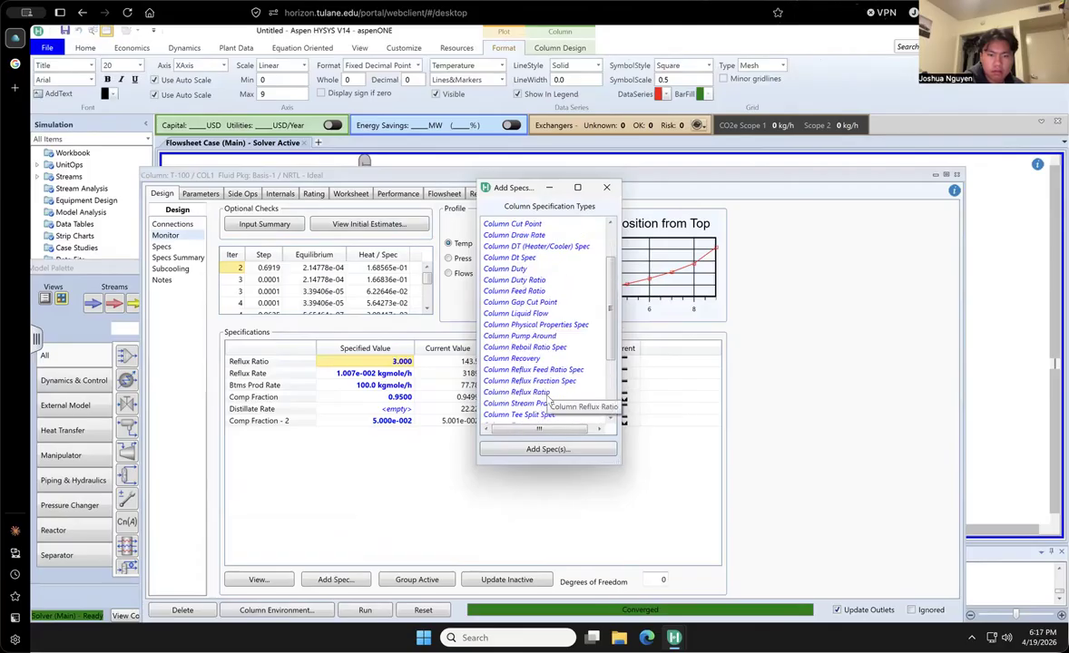
{"action": "left_click", "coordinate": [606, 187]}
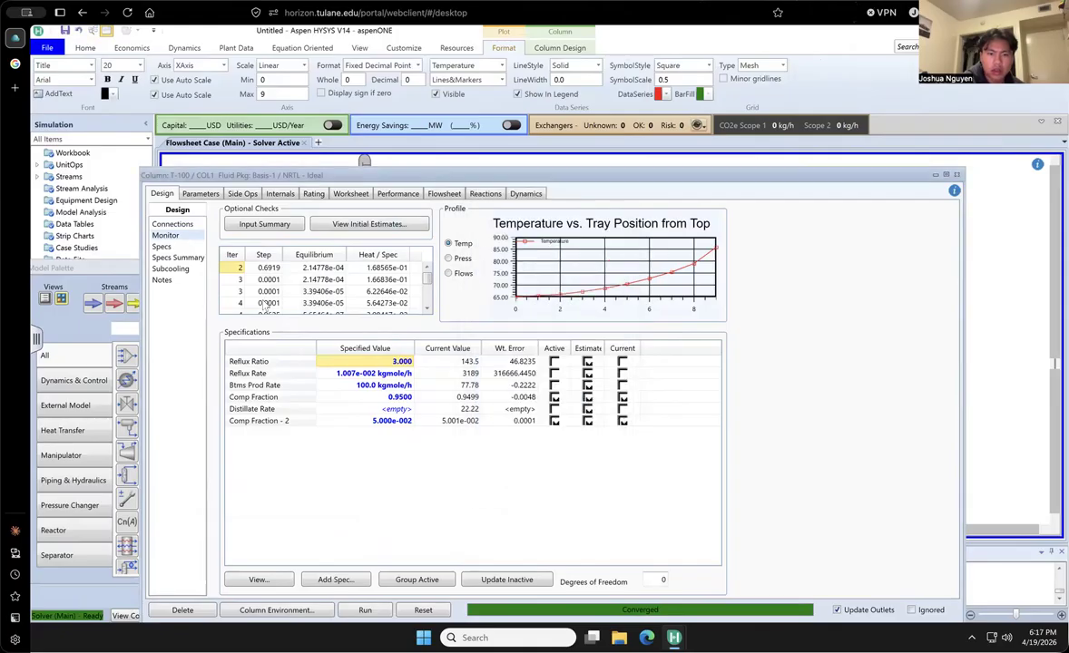
{"action": "left_click", "coordinate": [174, 225]}
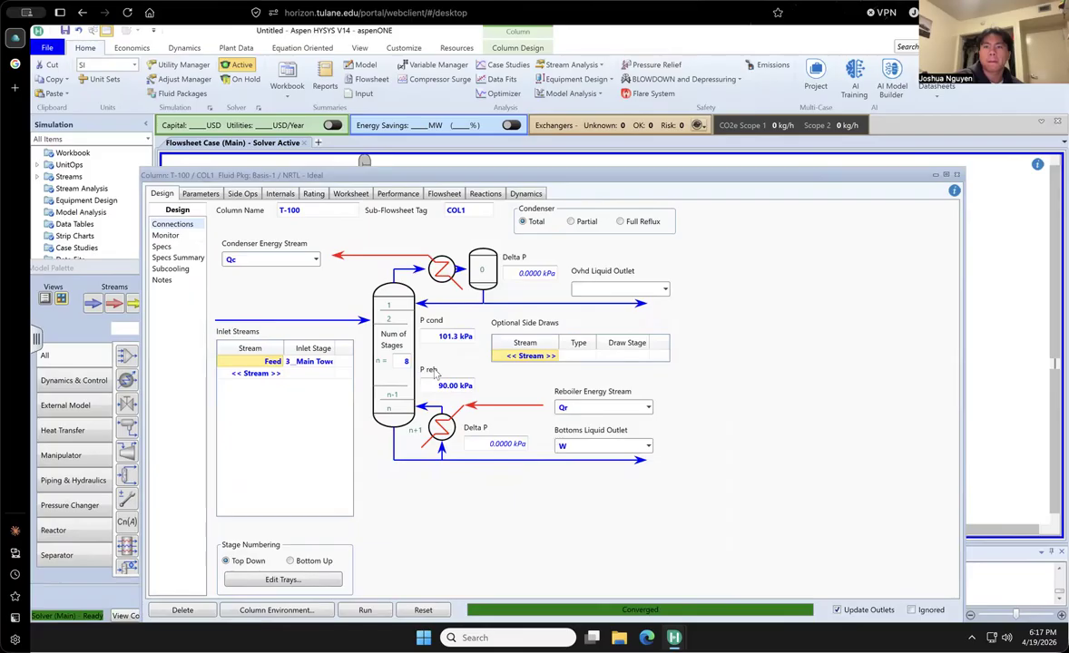
{"action": "left_click", "coordinate": [164, 246]}
{"action": "left_click", "coordinate": [167, 236]}
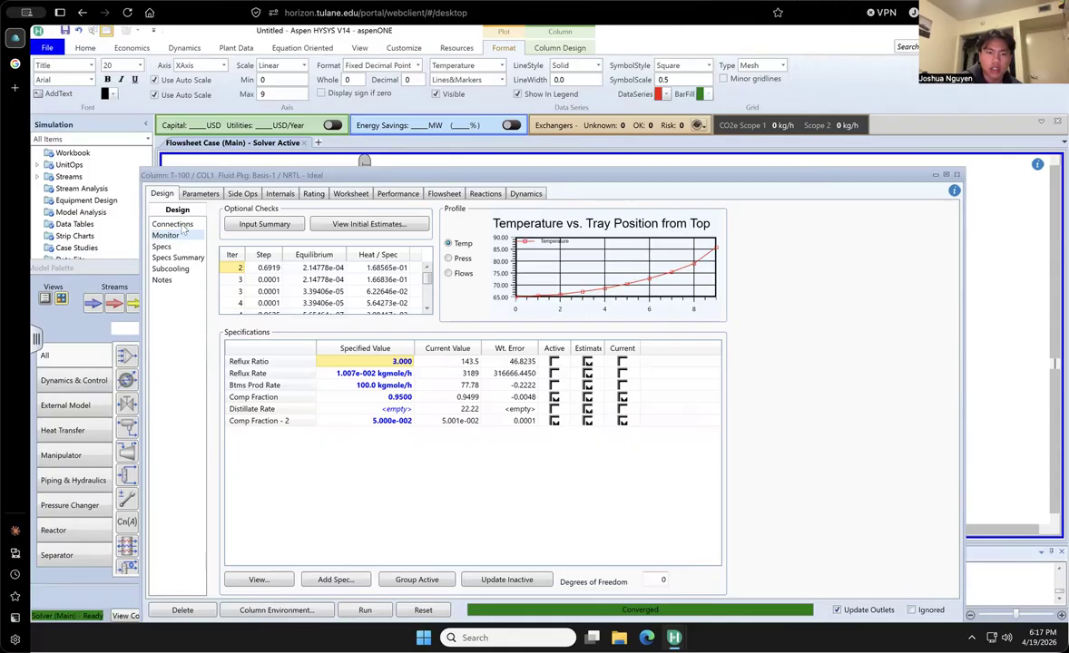
- Close and reopen the T-100 column, then add an optional side draw stream named S
{"action": "left_click", "coordinate": [957, 174]}
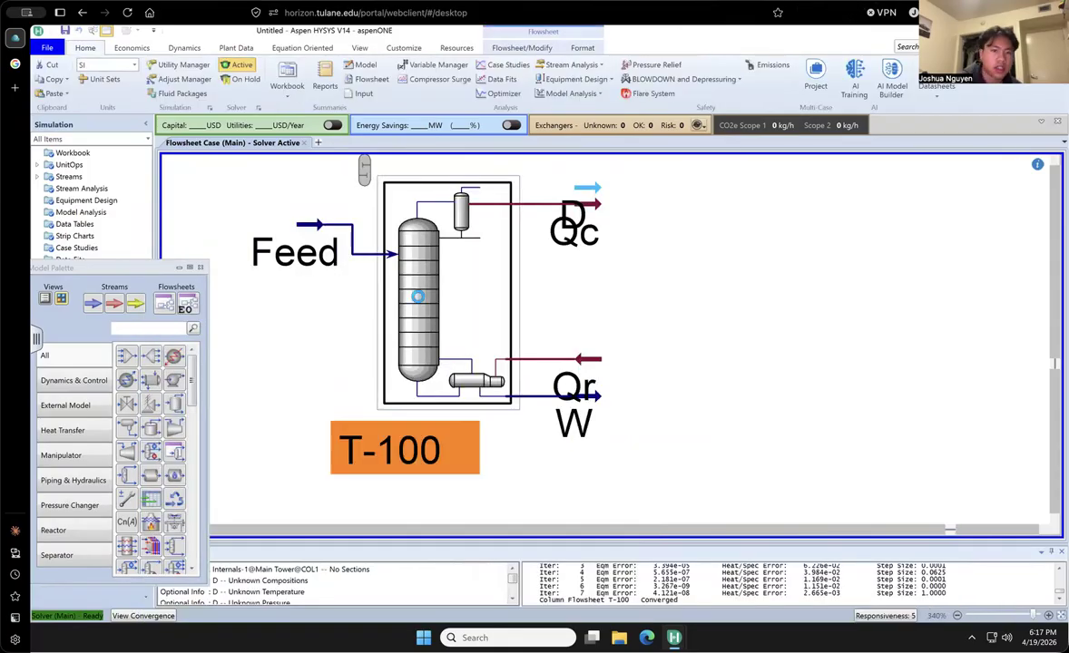
{"action": "double_click", "coordinate": [420, 299]}
{"action": "left_click_drag", "start_coordinate": [490, 338], "coordinate": [388, 213]}
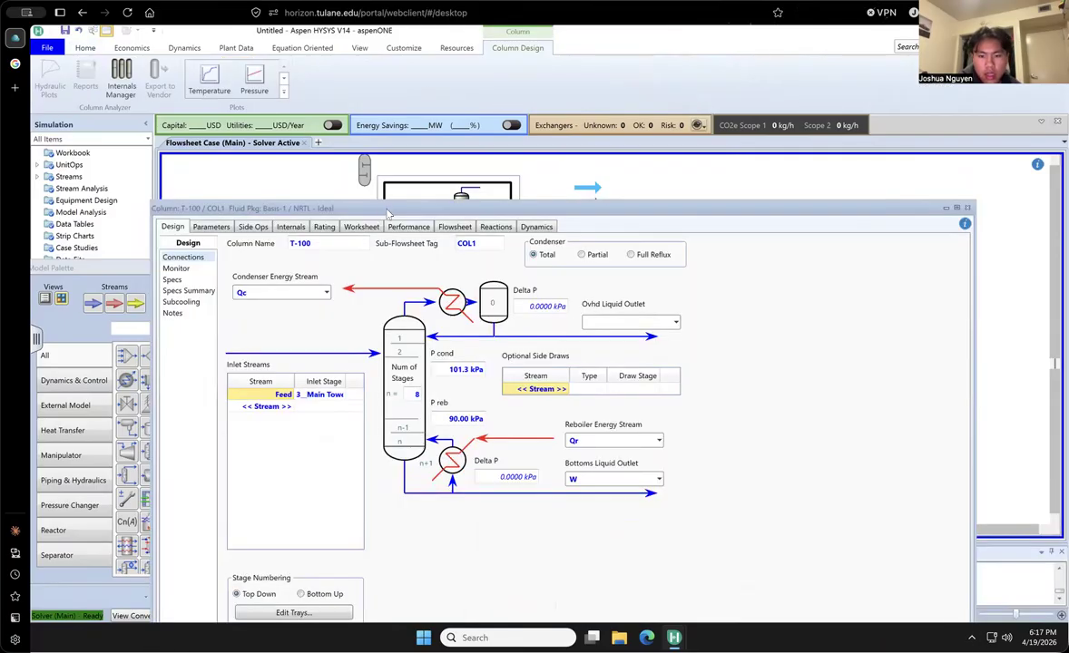
{"action": "left_click", "coordinate": [547, 389]}
{"action": "left_click", "coordinate": [548, 389]}
{"action": "type", "text": "S"}
{"action": "key", "text": "Return"}
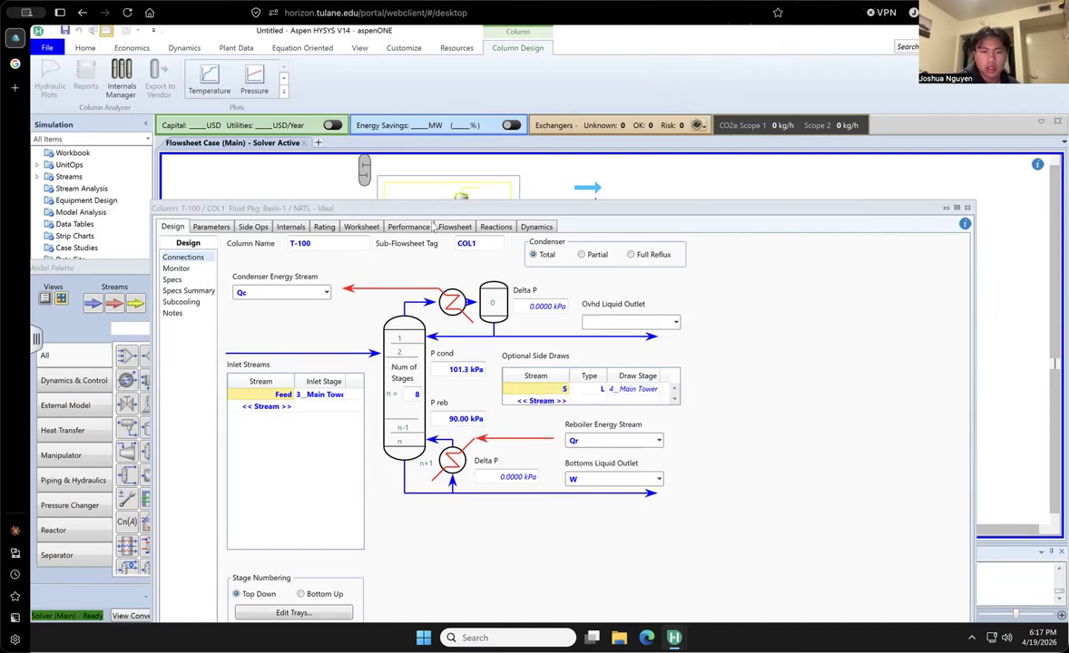
- Set the S Rate specification to 10 kgmole/h, run the column and review the resulting stream conditions
{"action": "left_click", "coordinate": [177, 270]}
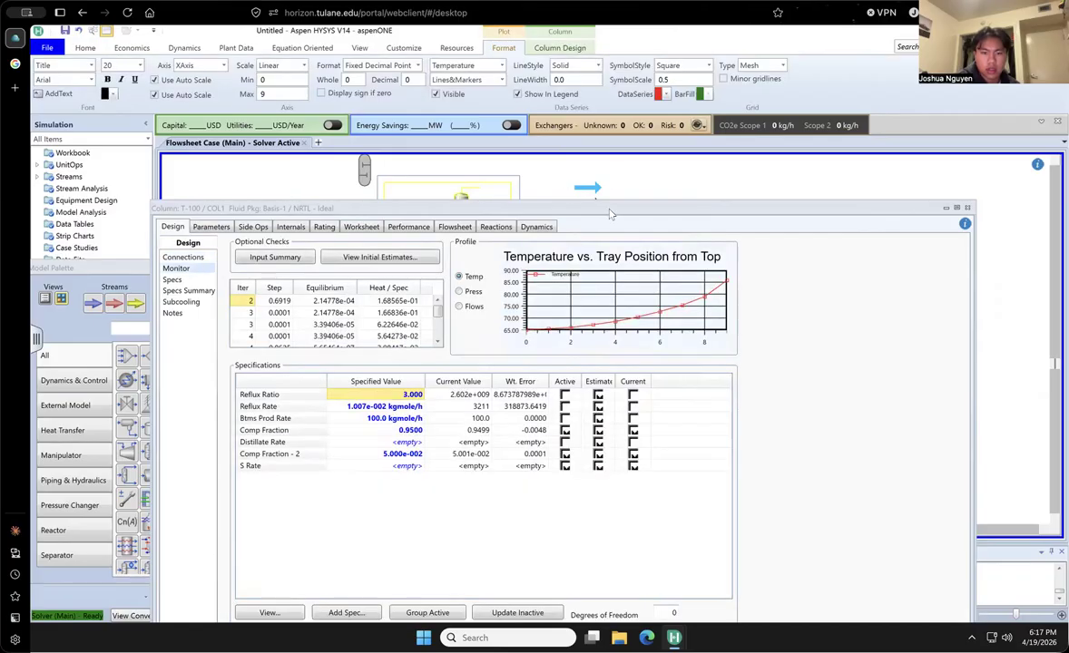
{"action": "left_click", "coordinate": [406, 407]}
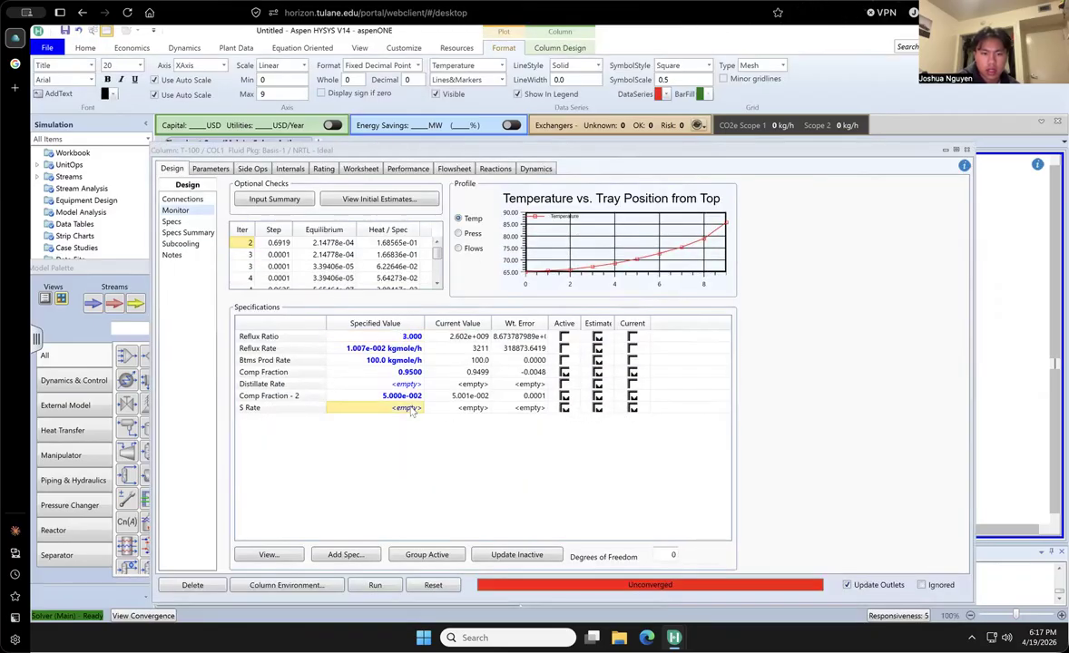
{"action": "left_click", "coordinate": [406, 408]}
{"action": "type", "text": "10"}
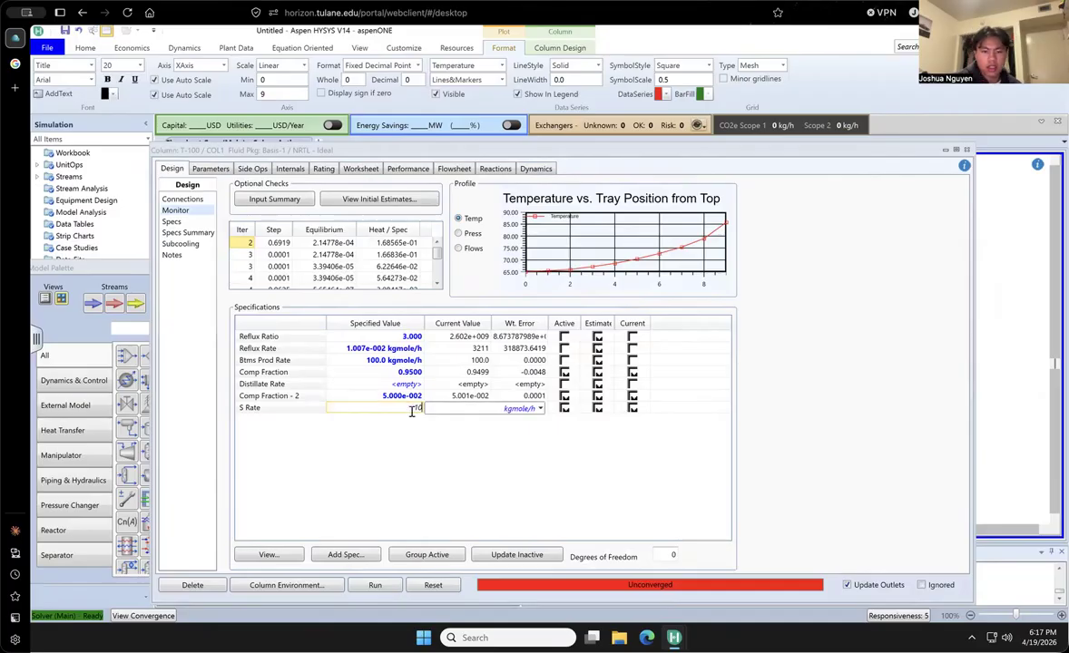
{"action": "key", "text": "Return"}
{"action": "left_click", "coordinate": [375, 588]}
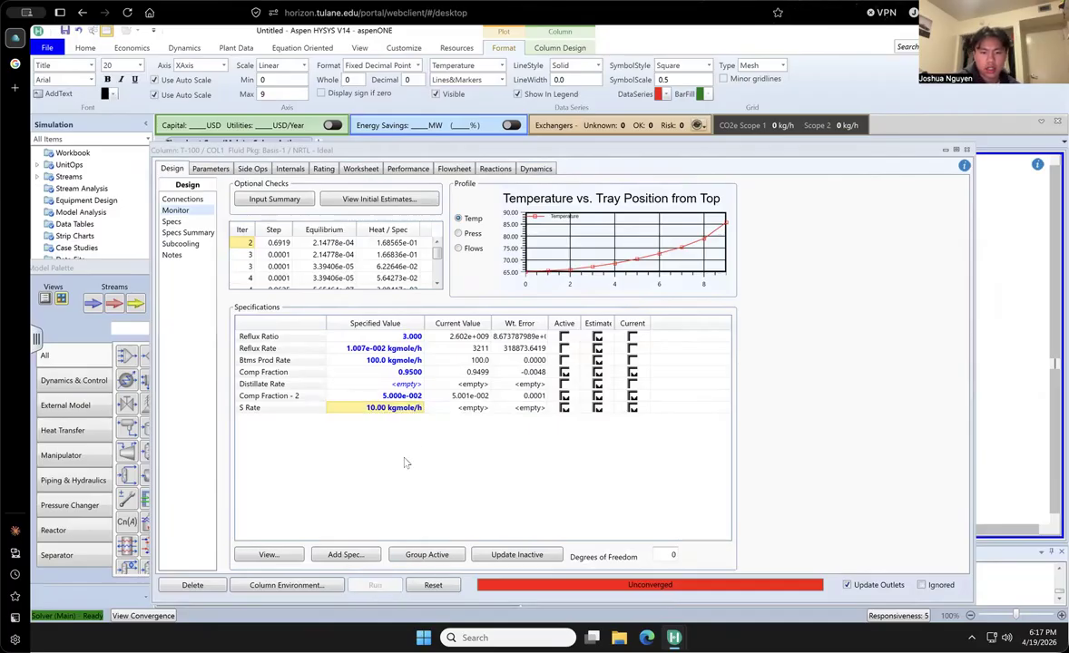
{"action": "left_click", "coordinate": [184, 199]}
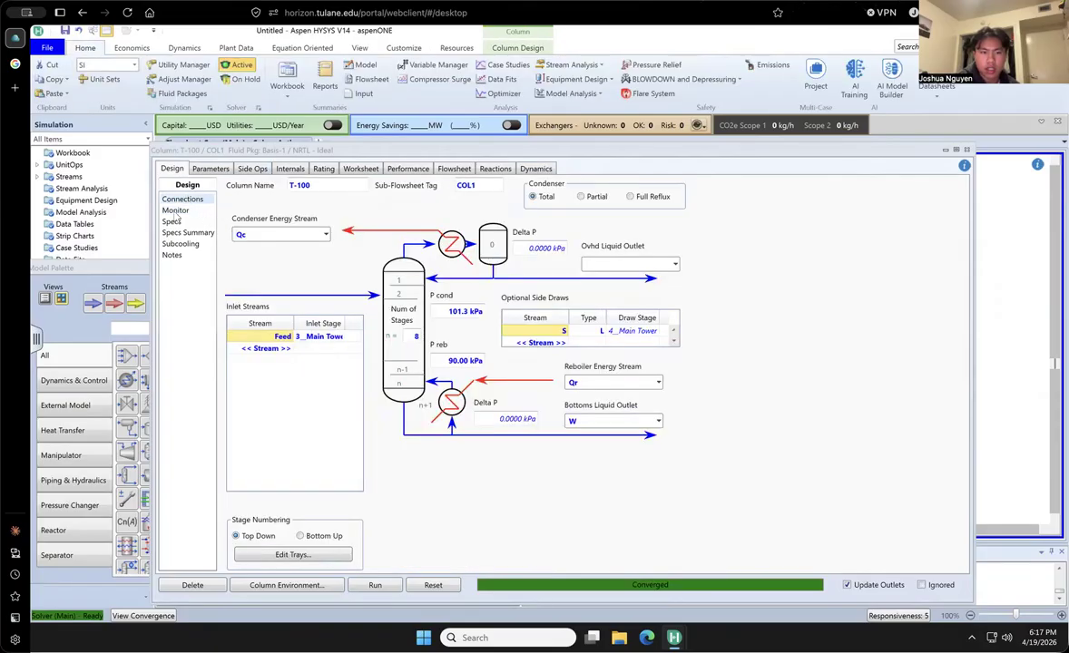
{"action": "left_click", "coordinate": [176, 212]}
{"action": "left_click", "coordinate": [360, 170]}
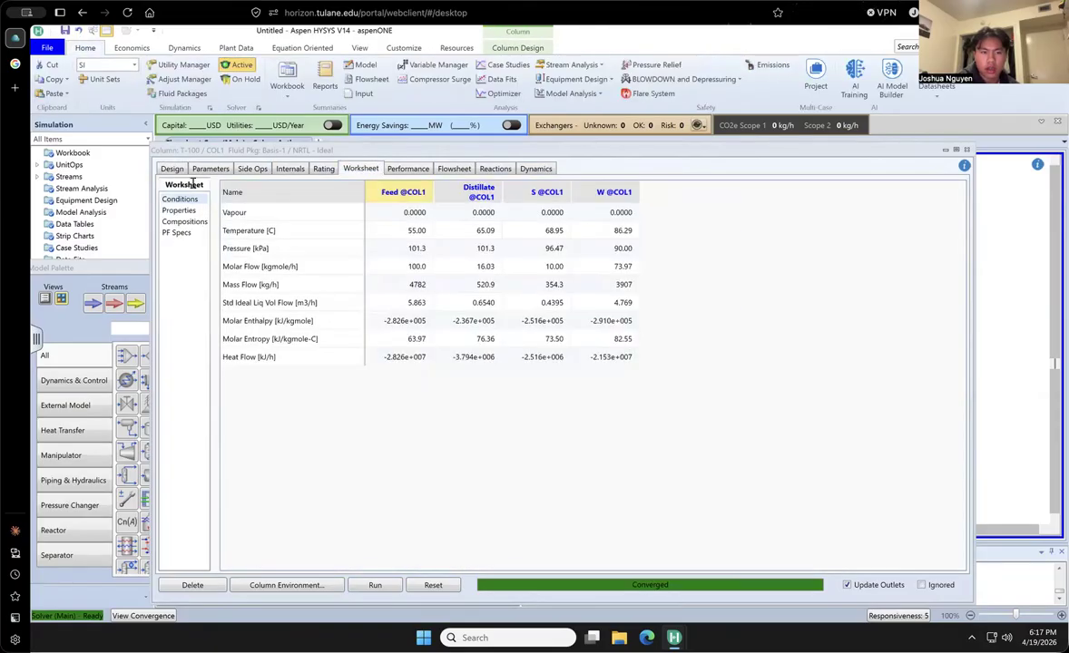
- Add a Column Component Fraction specification to the column and check the draw stage of side stream S
{"action": "left_click", "coordinate": [173, 169]}
{"action": "left_click", "coordinate": [346, 554]}
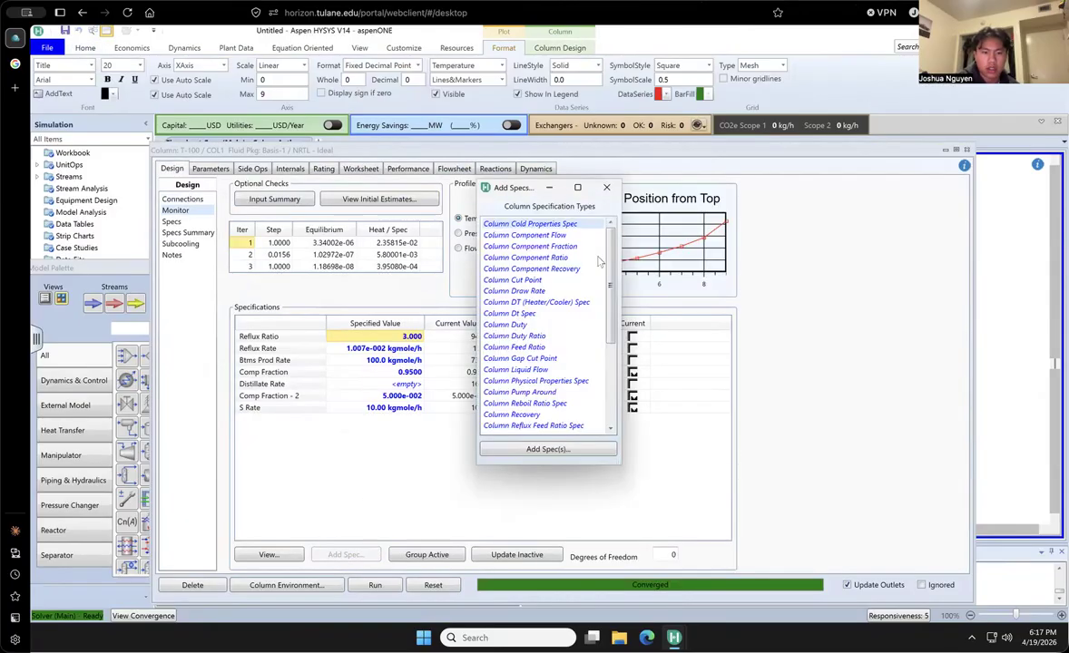
{"action": "double_click", "coordinate": [545, 247]}
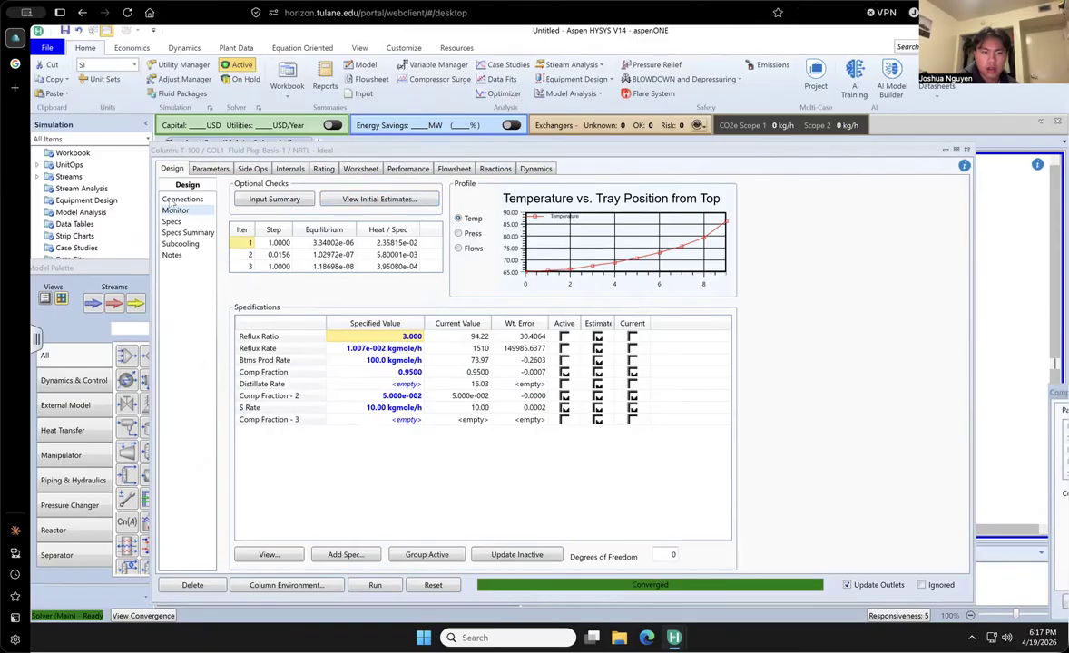
{"action": "left_click", "coordinate": [172, 202]}
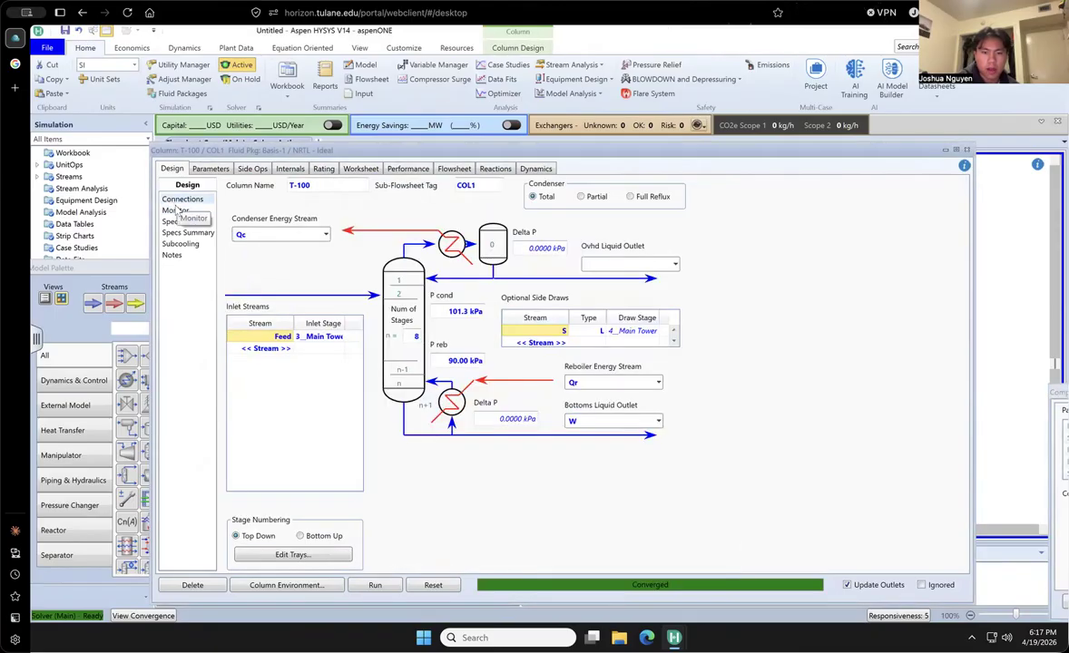
{"action": "left_click", "coordinate": [175, 211]}
{"action": "left_click", "coordinate": [422, 422]}
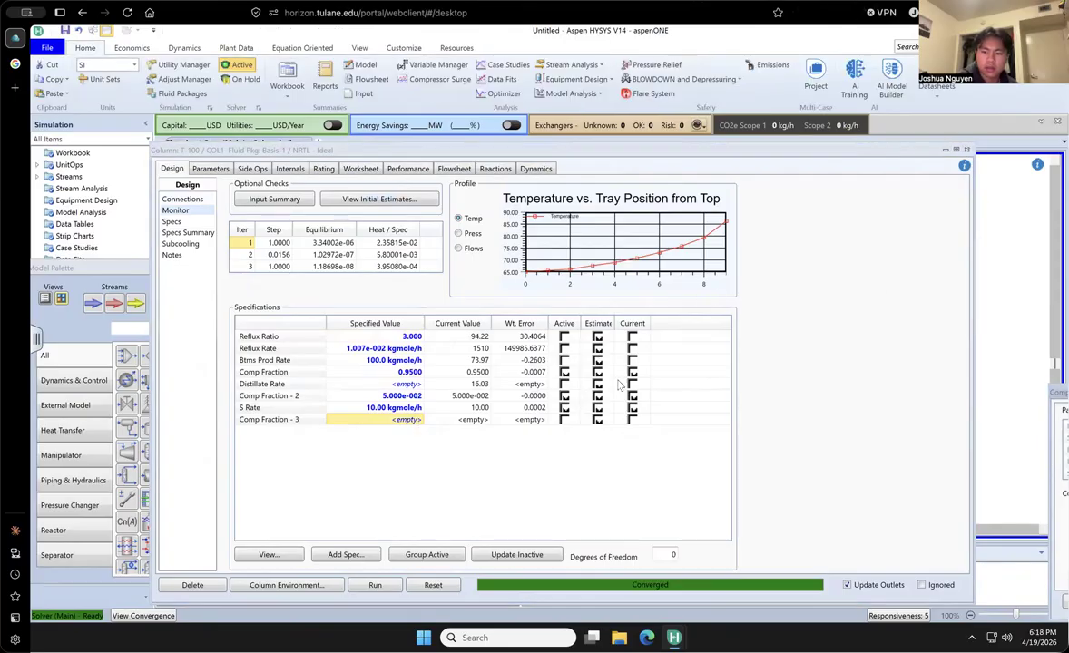
- Define the Comp Fraction - 3 specification for stage 4__Main Tower with Ethanol as its component
{"action": "left_click_drag", "start_coordinate": [1065, 393], "coordinate": [729, 347]}
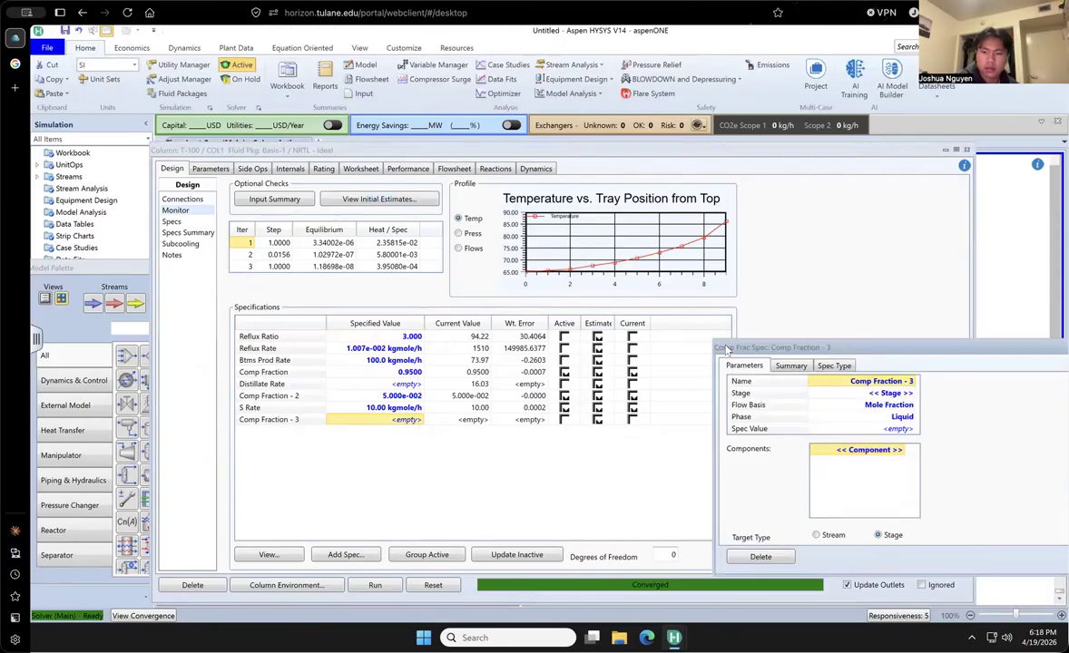
{"action": "left_click", "coordinate": [912, 393]}
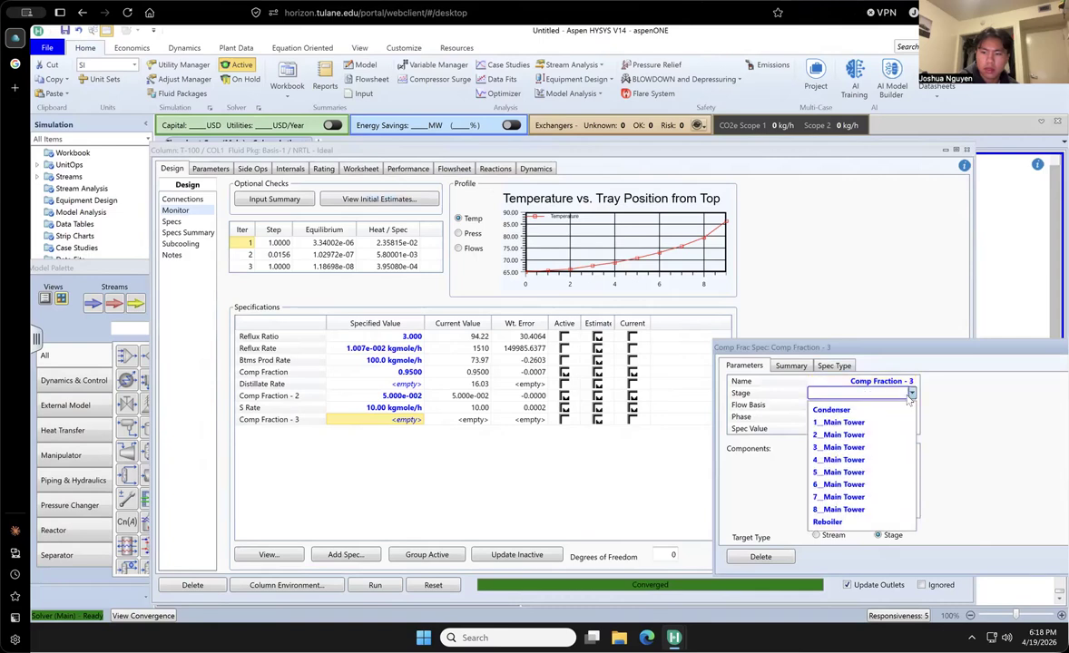
{"action": "left_click", "coordinate": [862, 460]}
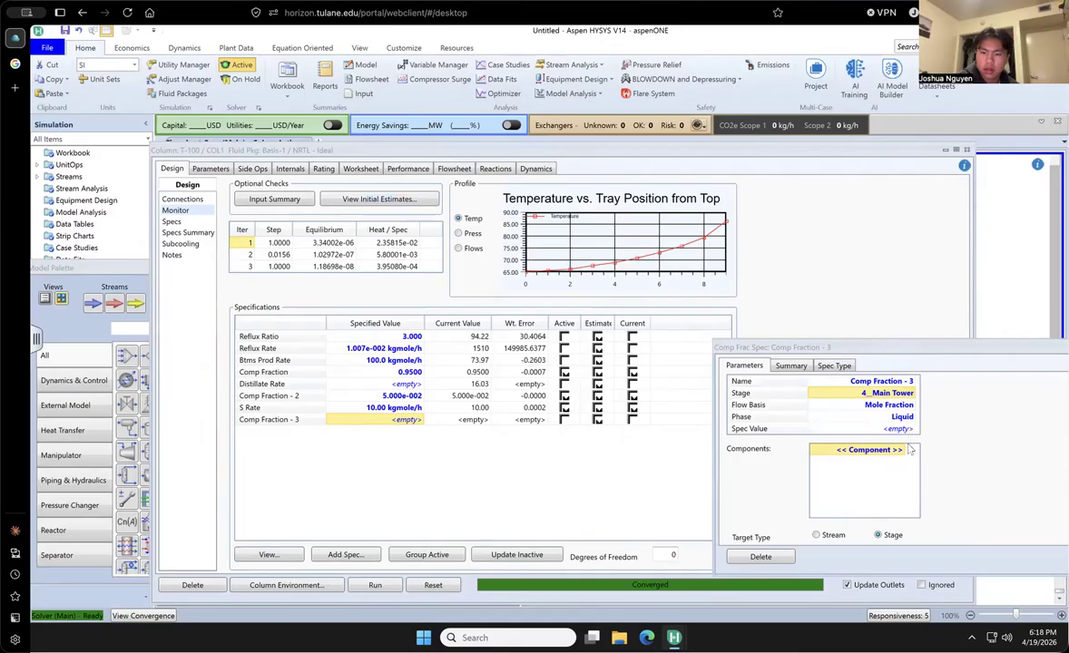
{"action": "left_click", "coordinate": [912, 450]}
{"action": "left_click", "coordinate": [870, 466]}
{"action": "left_click_drag", "start_coordinate": [934, 348], "coordinate": [739, 344]}
{"action": "left_click", "coordinate": [936, 344]}
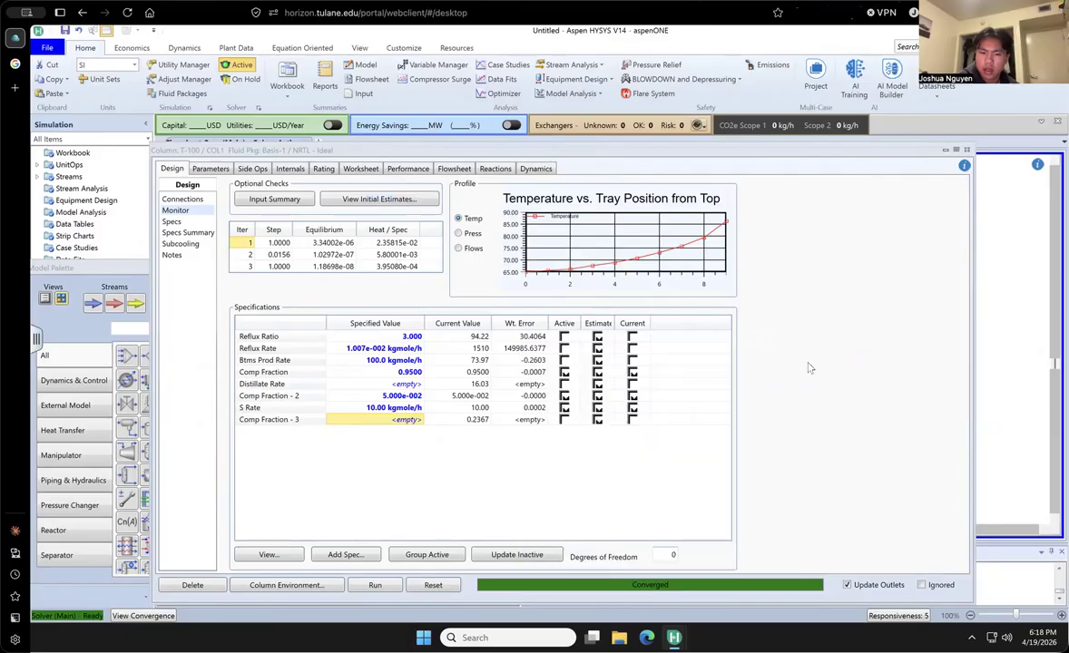
- Try S Rate specifications of 15, 20 and 25 kgmole/h, solving the column for each
{"action": "left_click", "coordinate": [376, 409]}
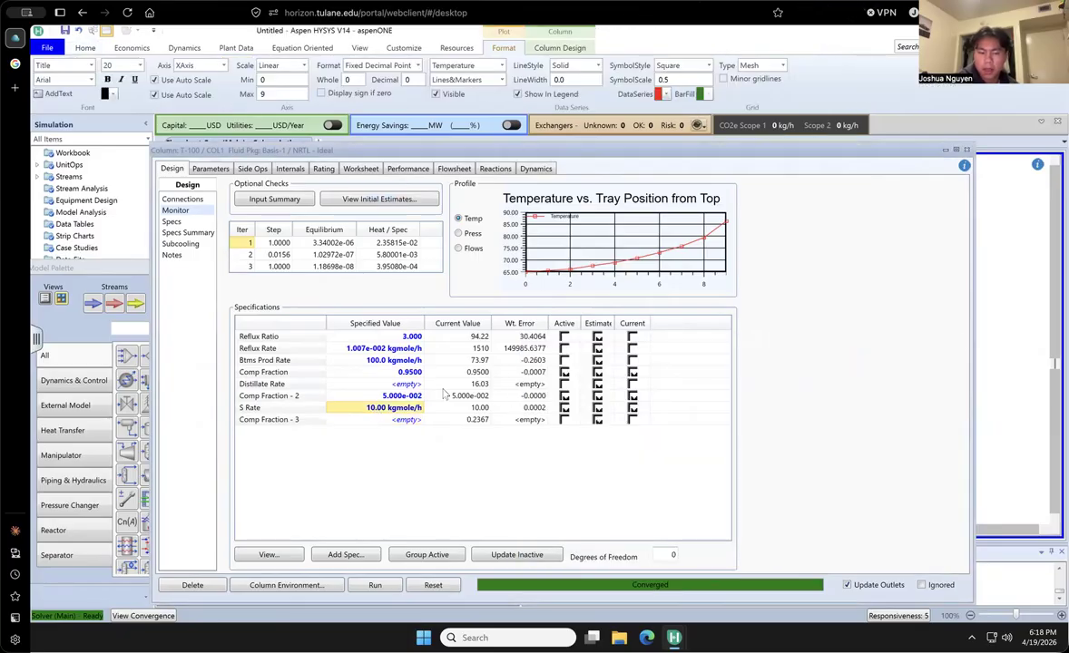
{"action": "type", "text": "15"}
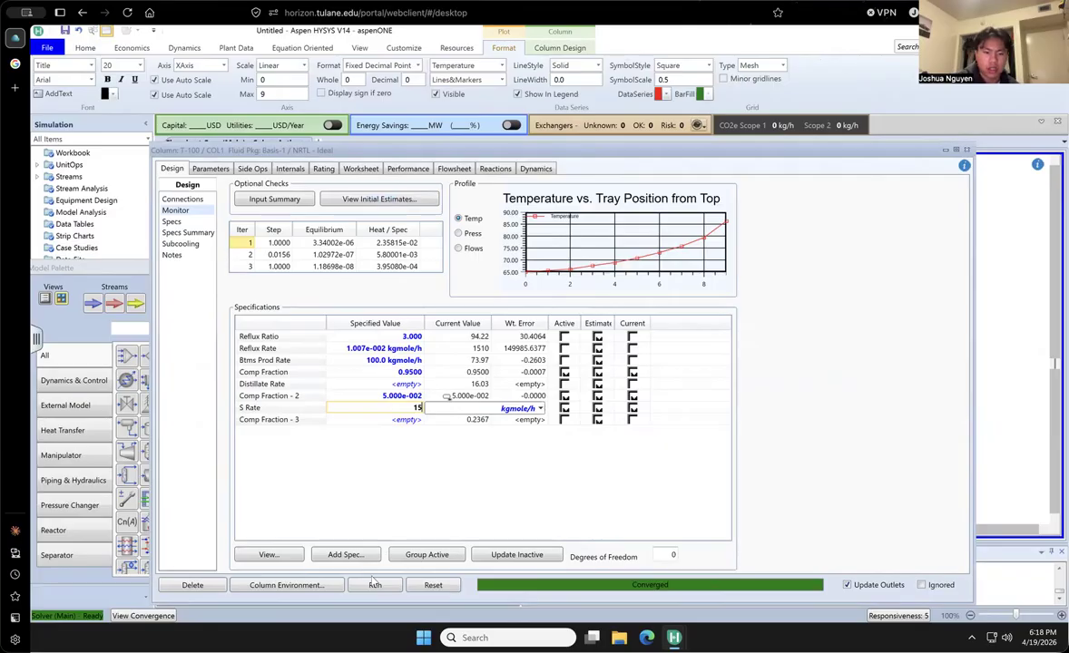
{"action": "key", "text": "Return"}
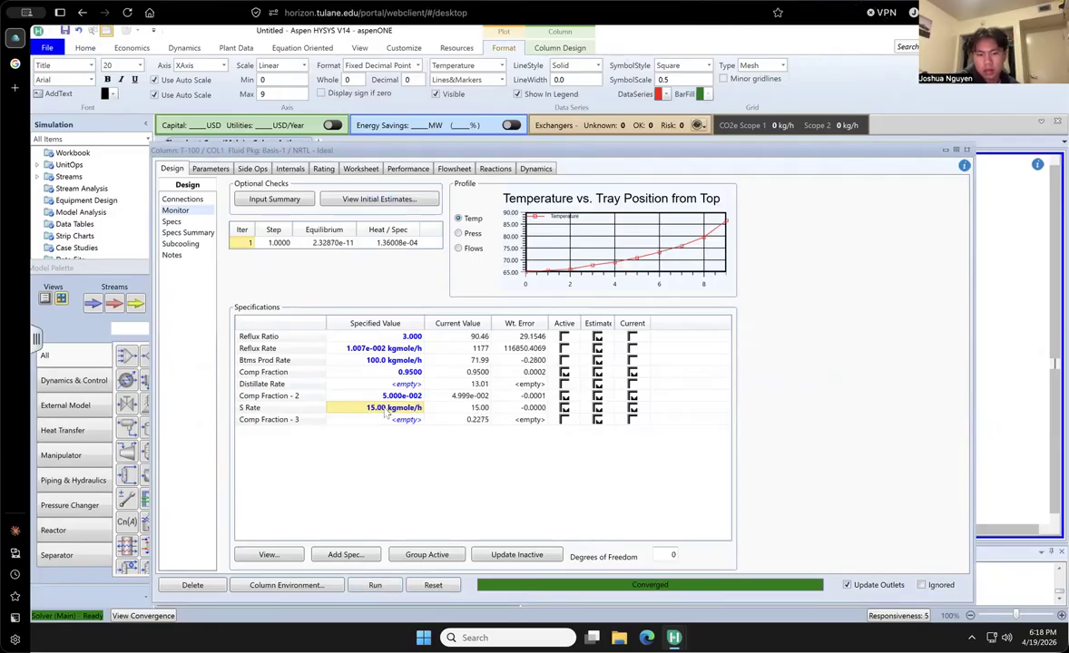
{"action": "left_click", "coordinate": [373, 409]}
{"action": "type", "text": "20"}
{"action": "key", "text": "Return"}
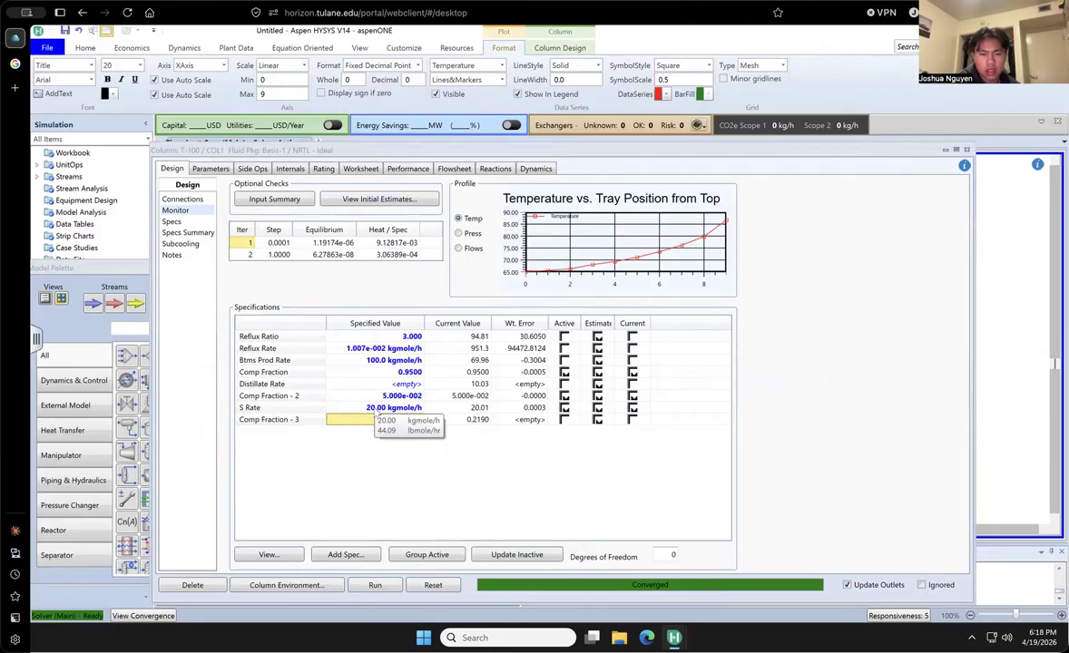
{"action": "left_click", "coordinate": [374, 411]}
{"action": "type", "text": "25"}
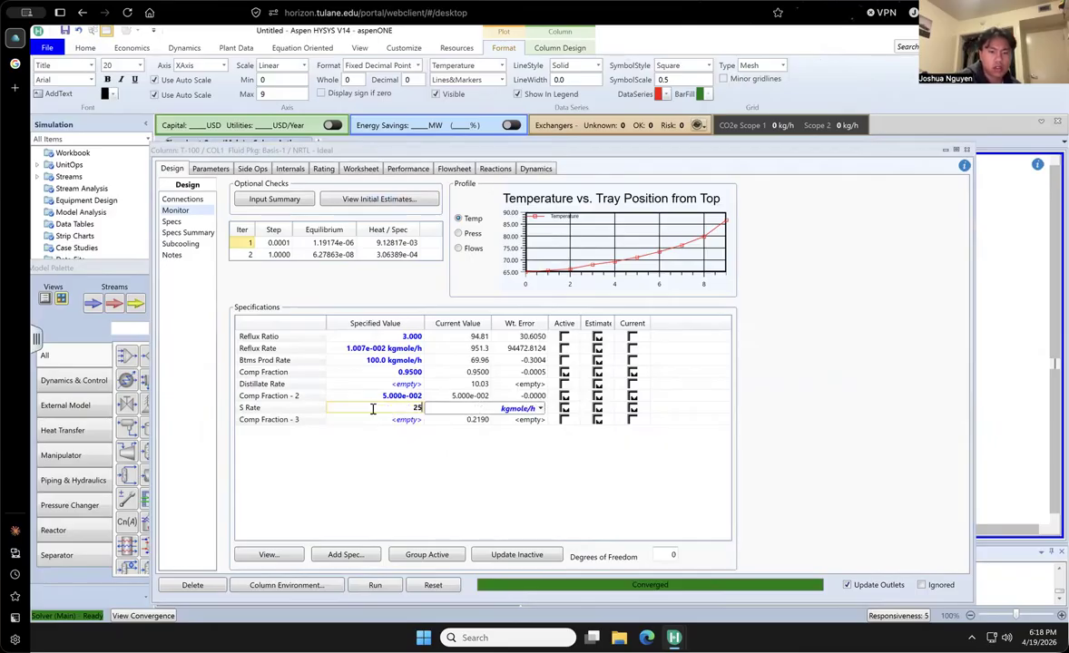
{"action": "key", "text": "Return"}
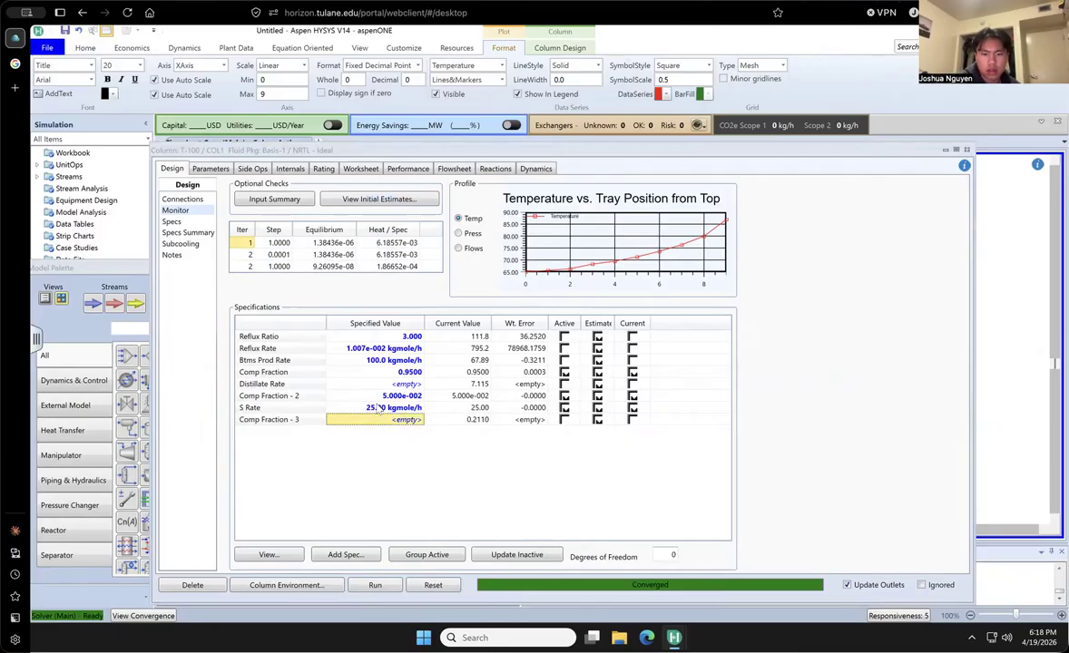
- Set the S Rate specification to 20 kgmole/h and re-solve the column
{"action": "left_click", "coordinate": [380, 408]}
{"action": "type", "text": "20"}
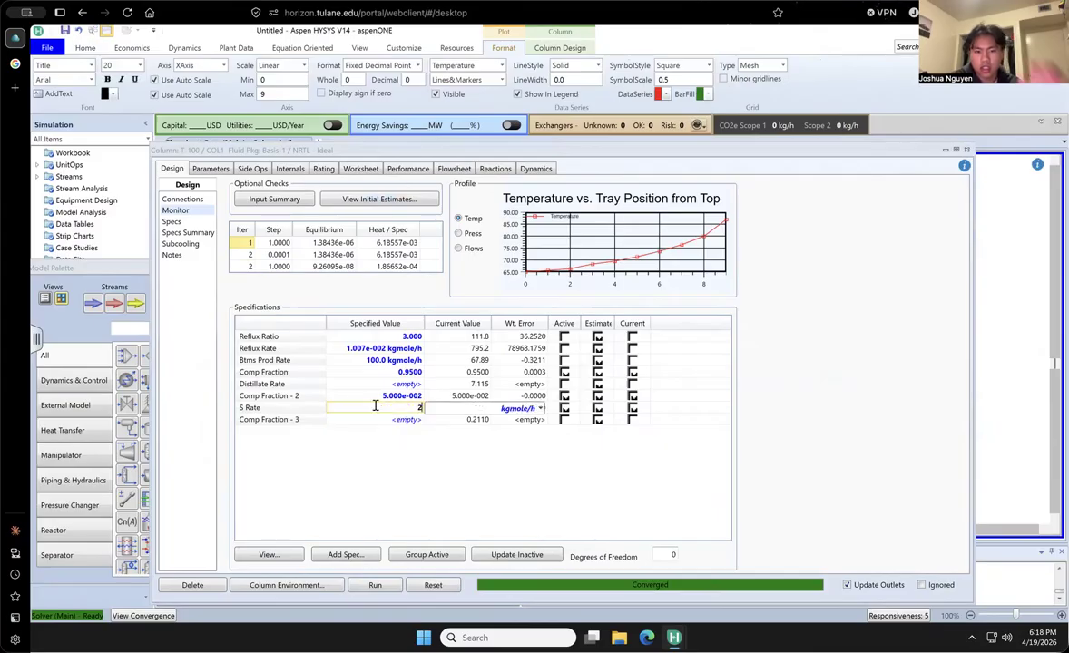
{"action": "key", "text": "Return"}
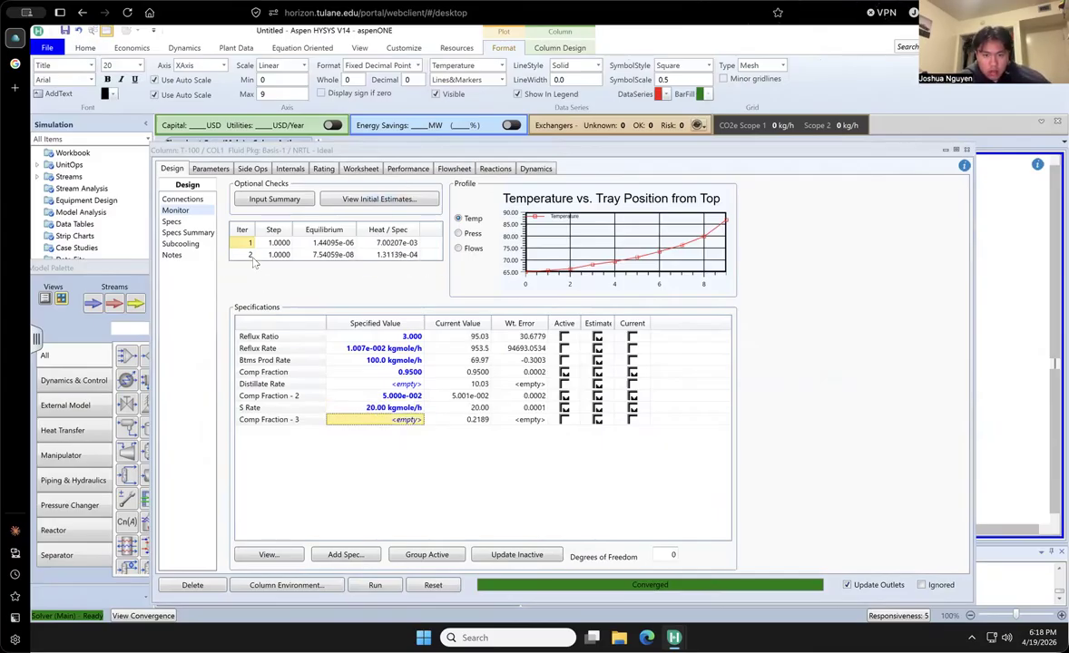
- Try 5__Main Tower as the inlet stage of the Feed stream
{"action": "left_click", "coordinate": [190, 201]}
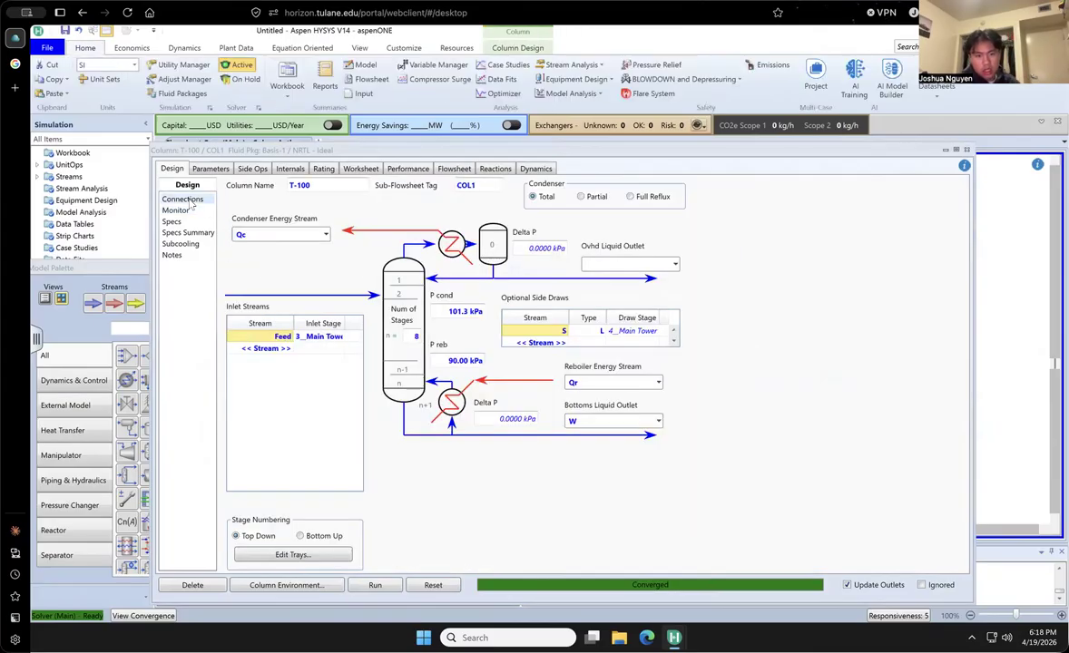
{"action": "left_click", "coordinate": [339, 337]}
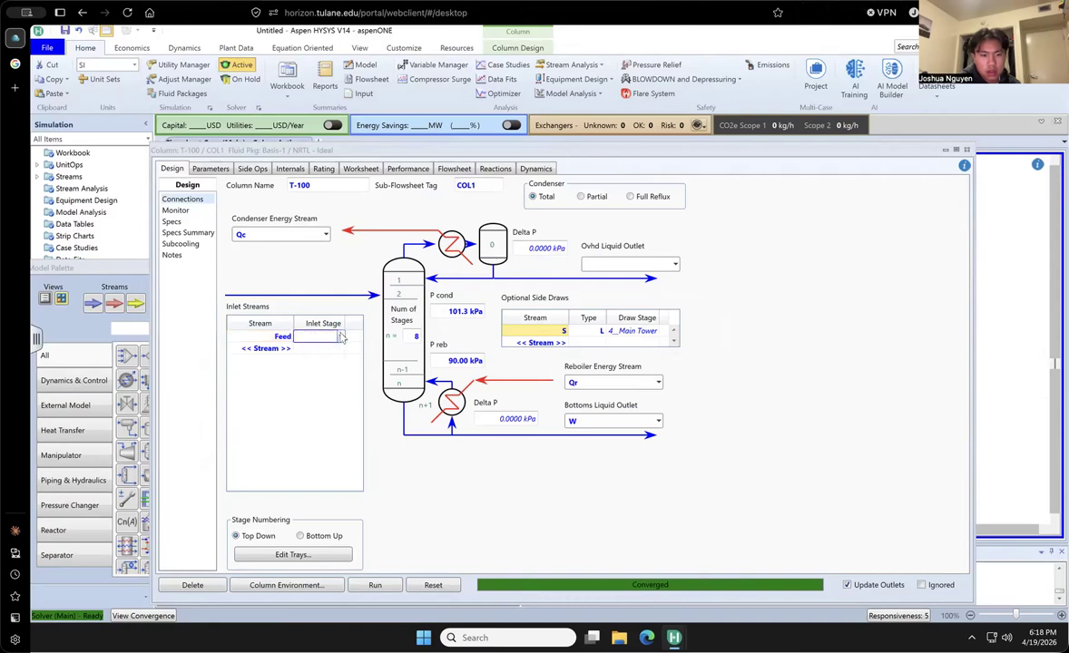
{"action": "left_click", "coordinate": [340, 336]}
{"action": "left_click", "coordinate": [326, 416]}
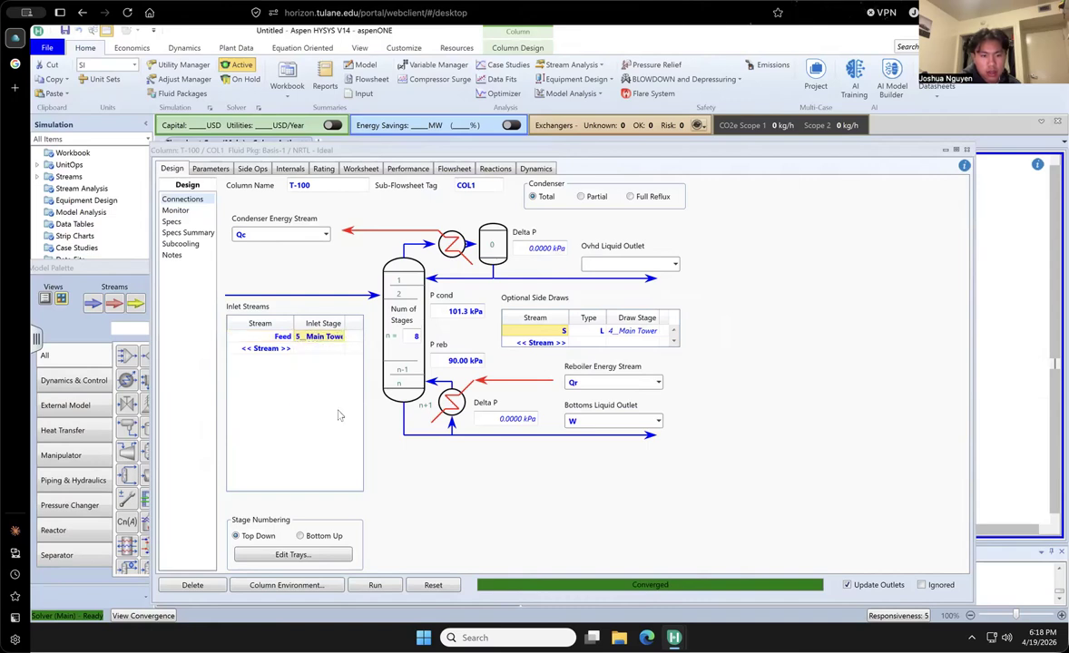
- Set the column to 9 stages, with Feed entering at 4__Main Tower and side draw S at 2__Main Tower
{"action": "left_click", "coordinate": [414, 336]}
{"action": "type", "text": "9"}
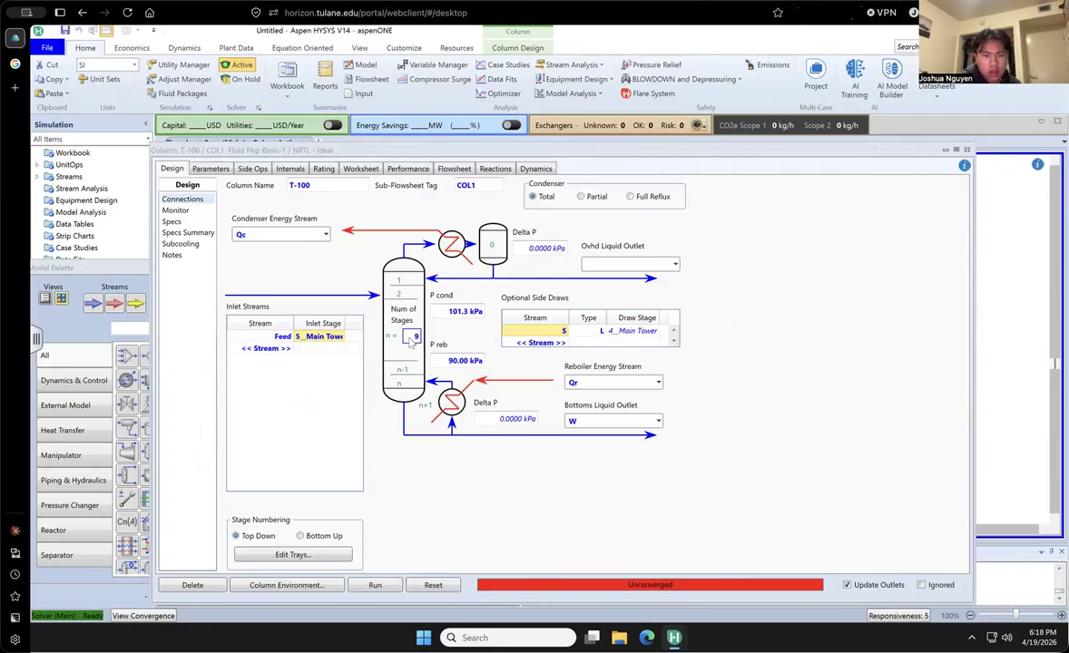
{"action": "left_click", "coordinate": [343, 337]}
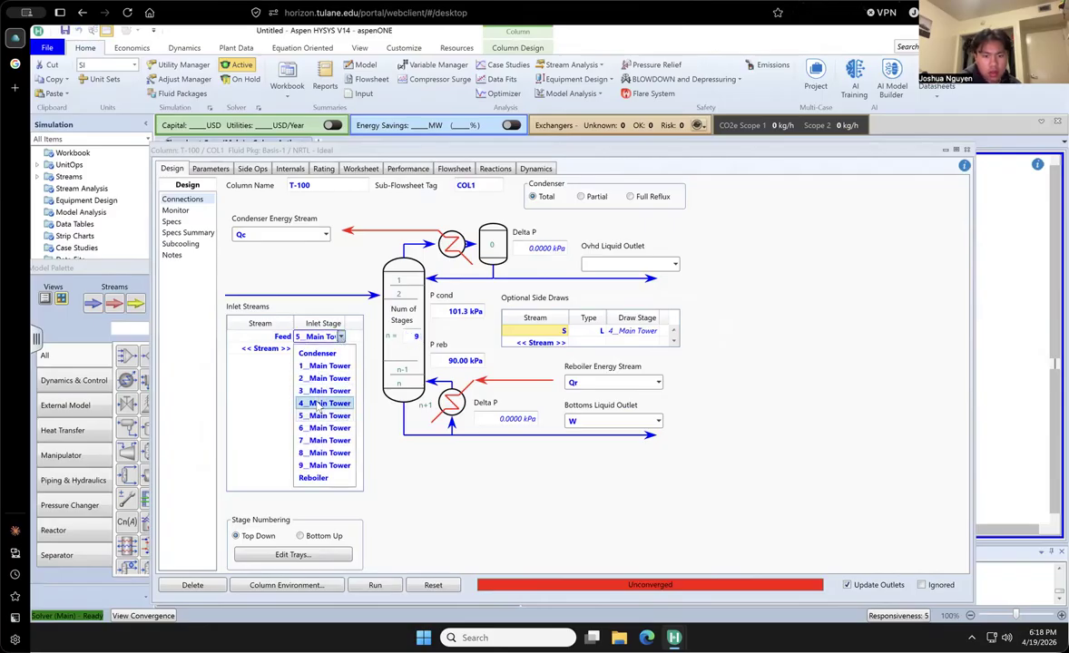
{"action": "left_click", "coordinate": [320, 406]}
{"action": "left_click", "coordinate": [656, 333]}
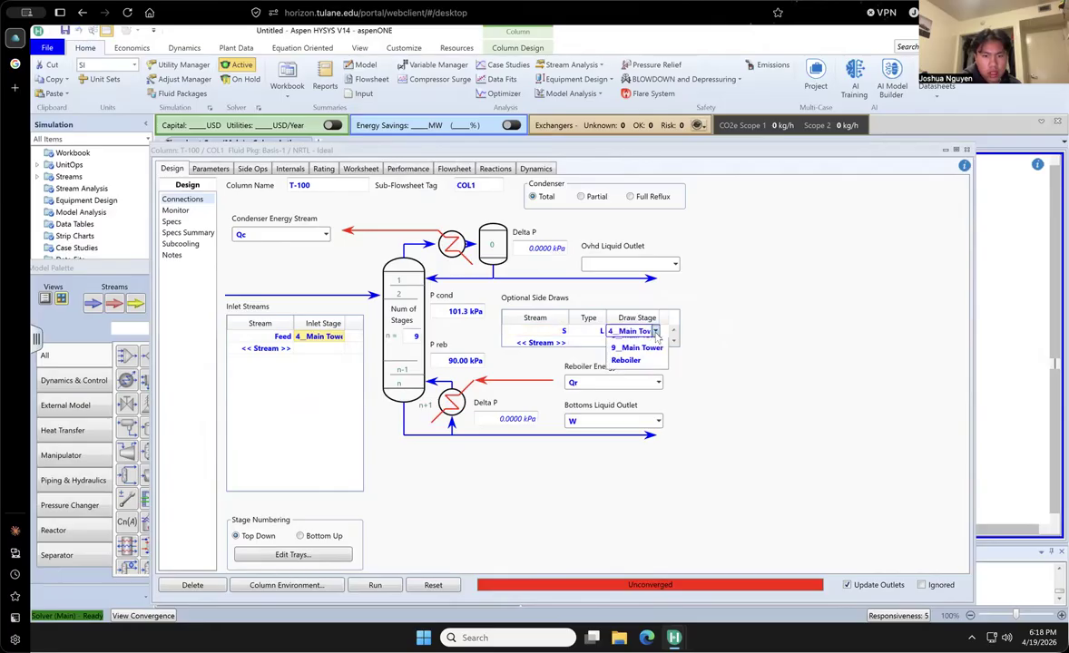
{"action": "left_click", "coordinate": [623, 370]}
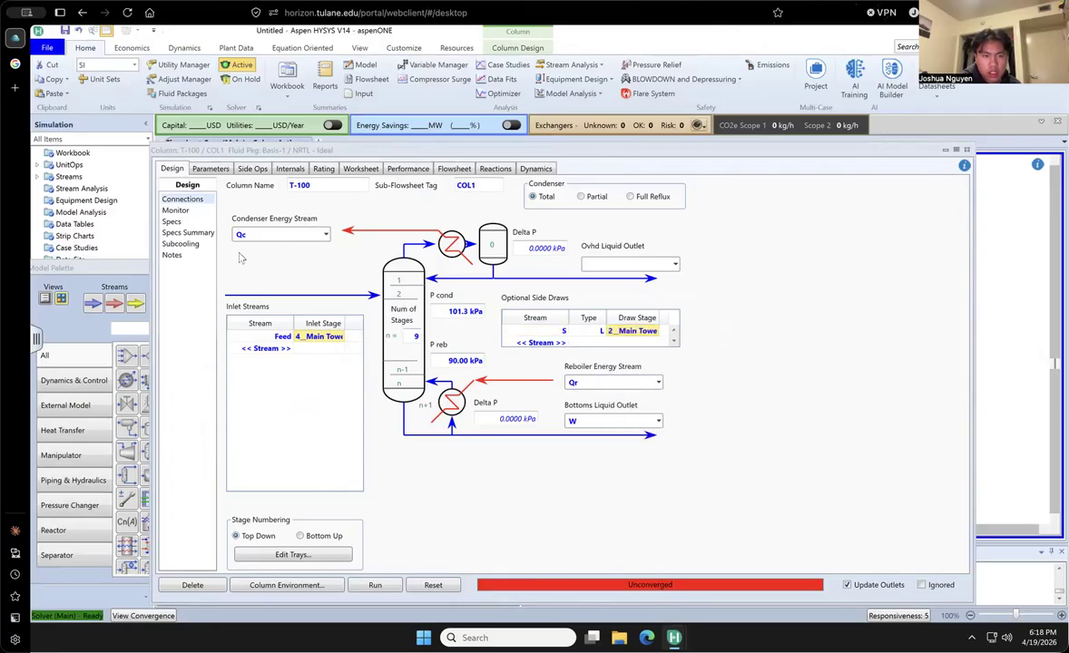
- Change the Comp Fraction - 3 specification's stage to 2__Main Tower and run the column
{"action": "left_click", "coordinate": [181, 213]}
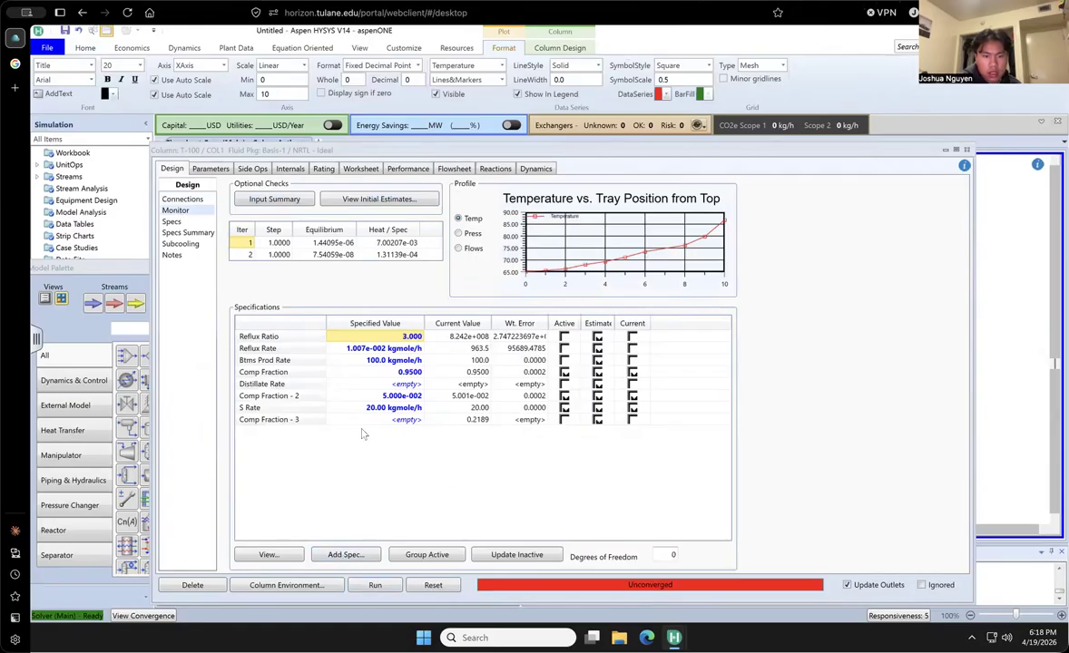
{"action": "left_click", "coordinate": [320, 421]}
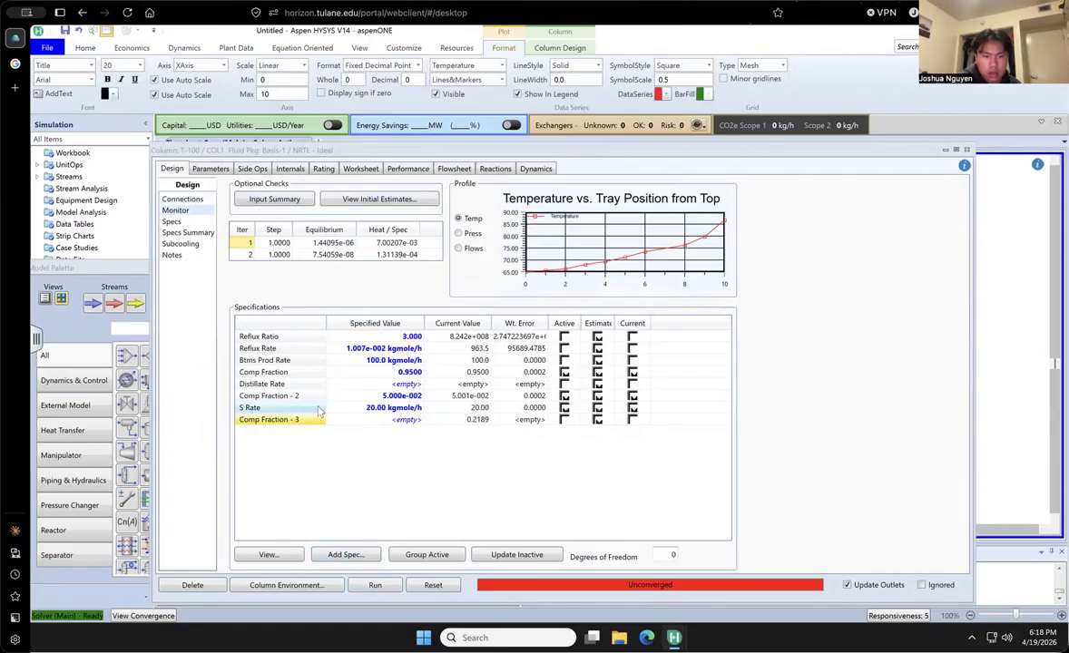
{"action": "double_click", "coordinate": [324, 423]}
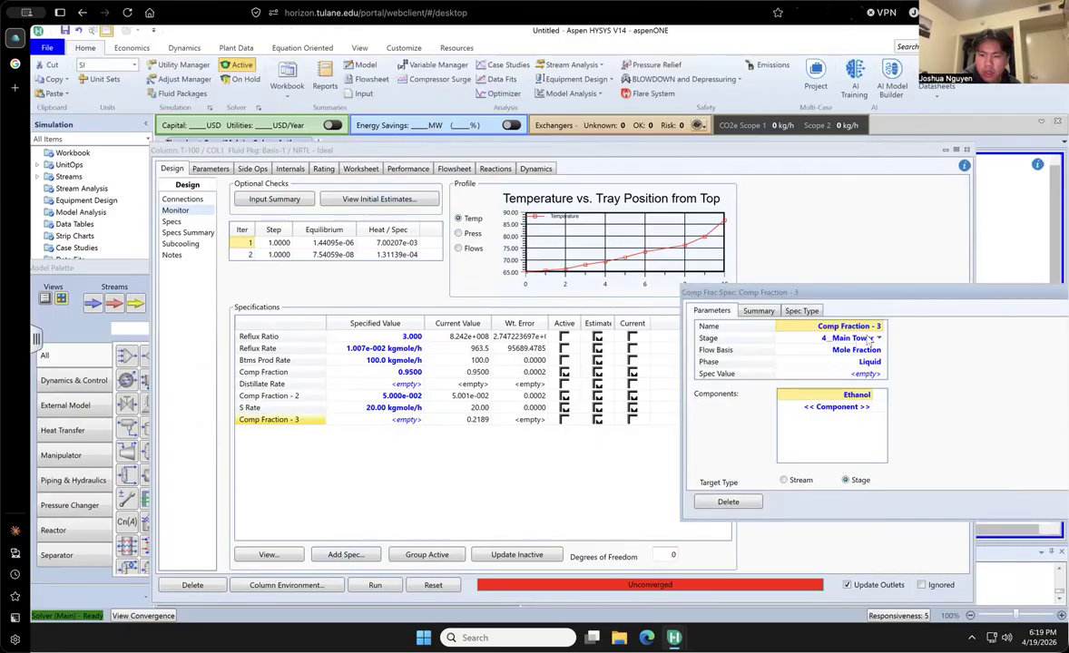
{"action": "left_click", "coordinate": [807, 337]}
{"action": "left_click", "coordinate": [846, 372]}
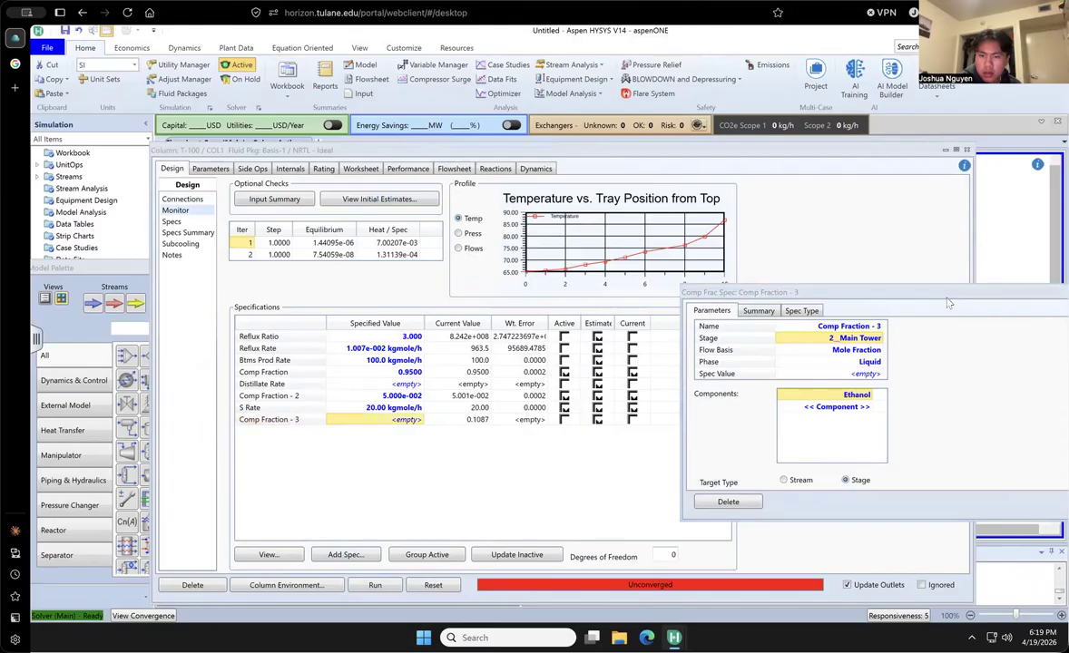
{"action": "left_click_drag", "start_coordinate": [880, 292], "coordinate": [798, 293]}
{"action": "left_click", "coordinate": [1016, 292]}
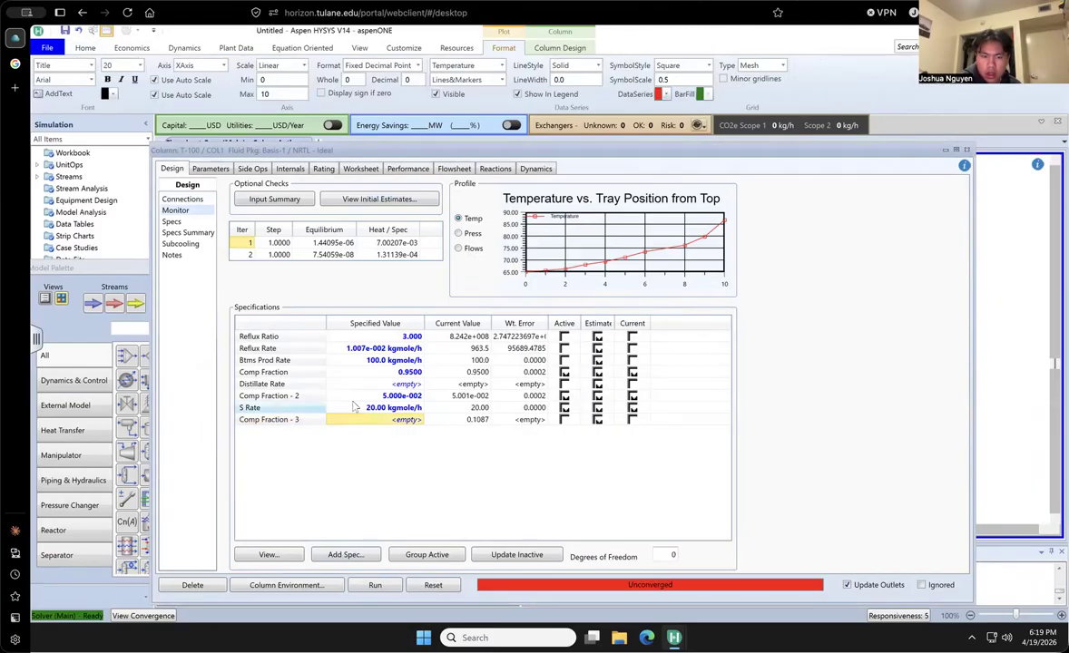
{"action": "left_click", "coordinate": [372, 585]}
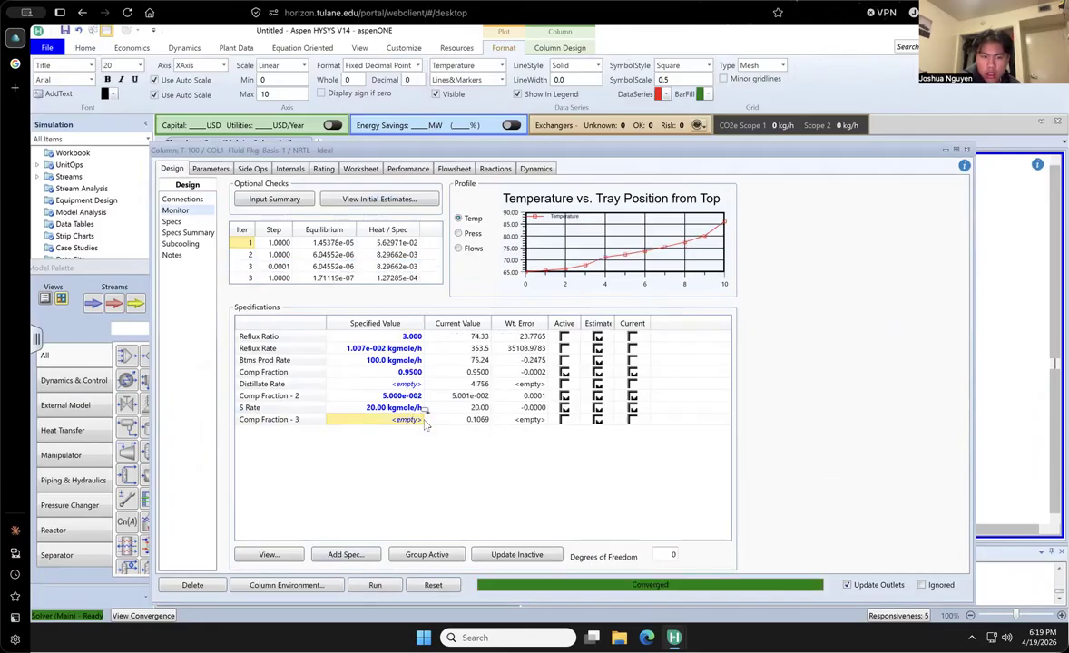
- Try to set the Comp Fraction - 3 specified value to 20
{"action": "left_click", "coordinate": [422, 420]}
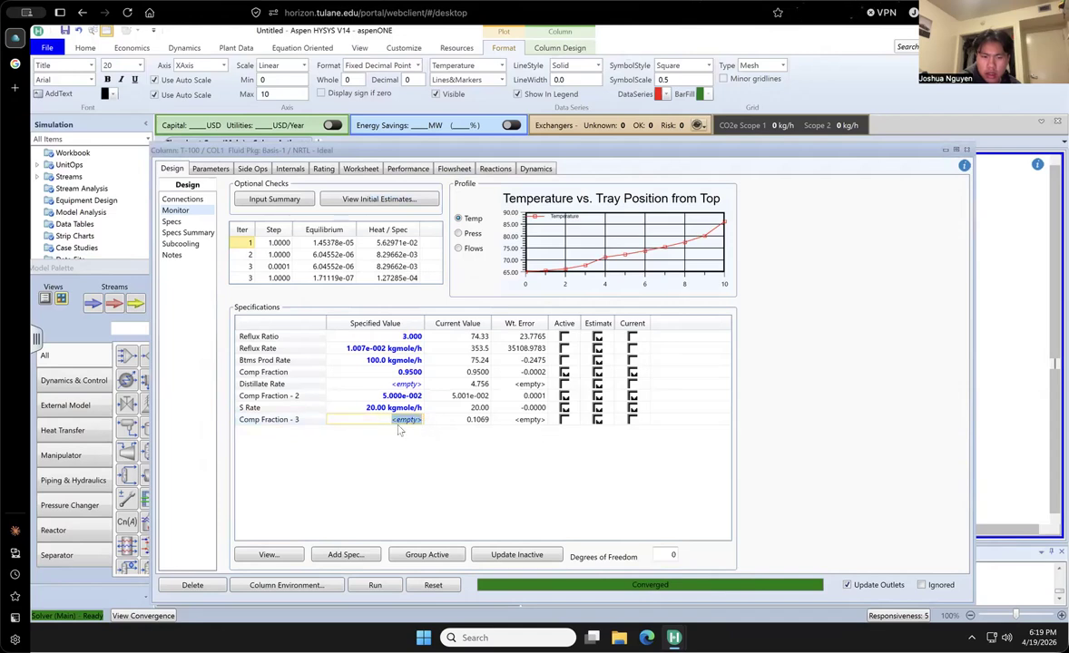
{"action": "type", "text": "20"}
{"action": "key", "text": "BackSpace"}
{"action": "key", "text": "Return"}
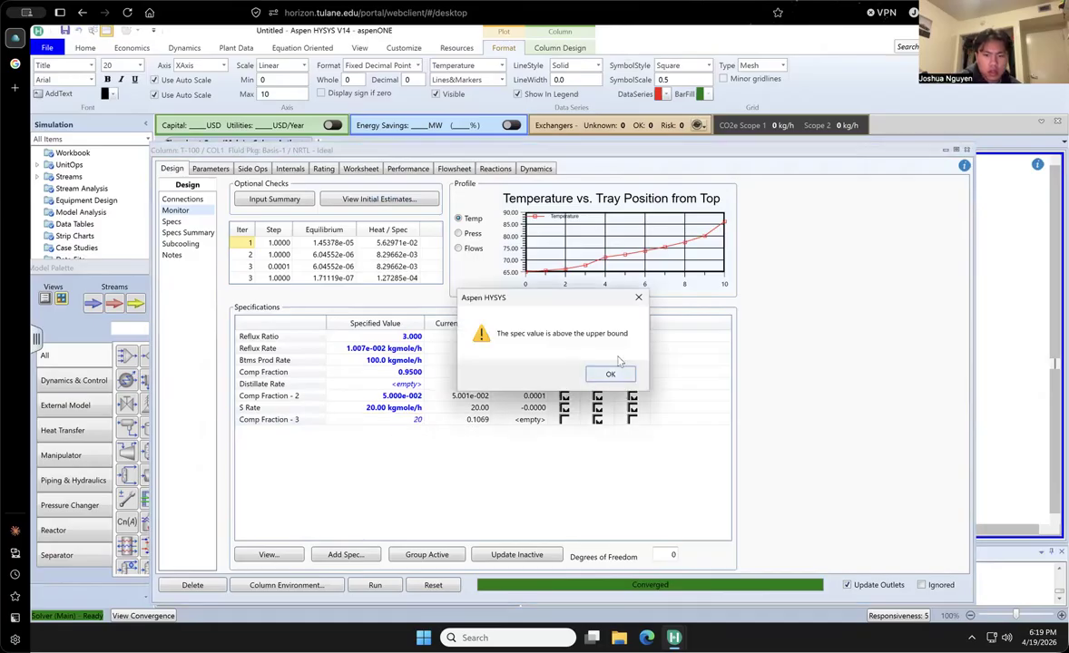
{"action": "key", "text": "Return"}
- Activate the Comp Fraction - 3 specification in place of S Rate and try 20 as its specified value
{"action": "left_click", "coordinate": [566, 421]}
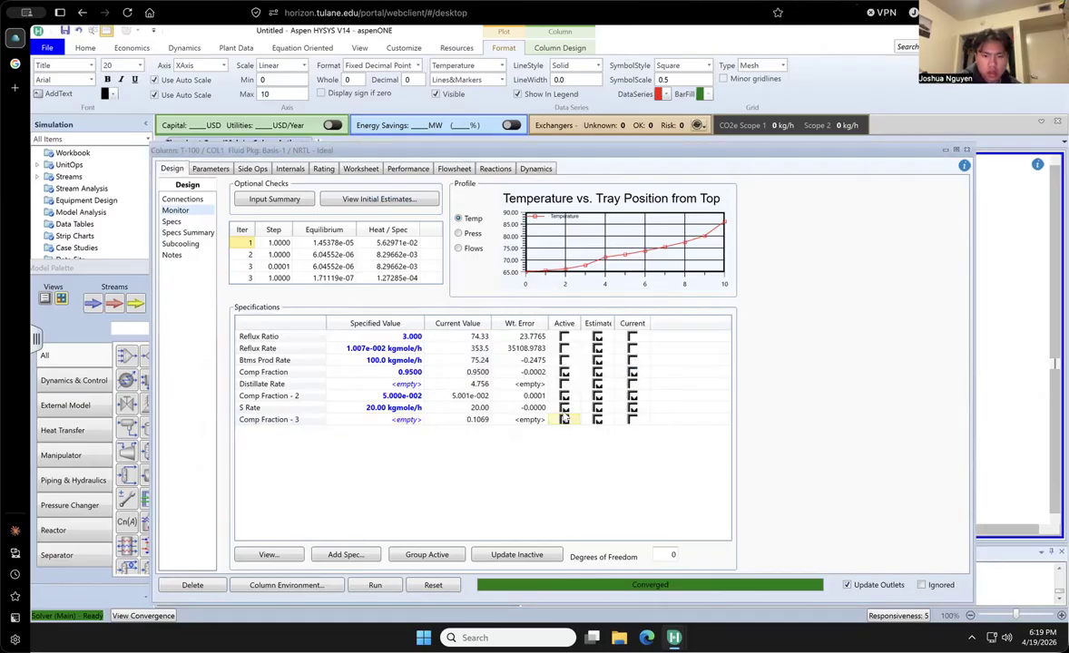
{"action": "left_click", "coordinate": [565, 408]}
{"action": "key", "text": "Return"}
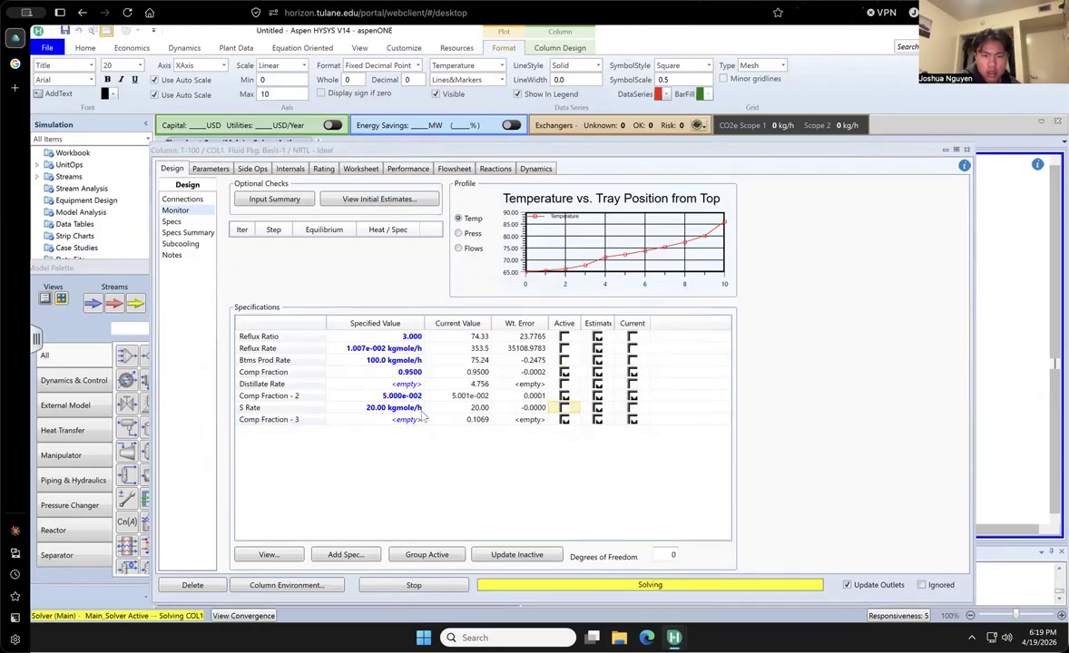
{"action": "type", "text": "20"}
{"action": "key", "text": "Return"}
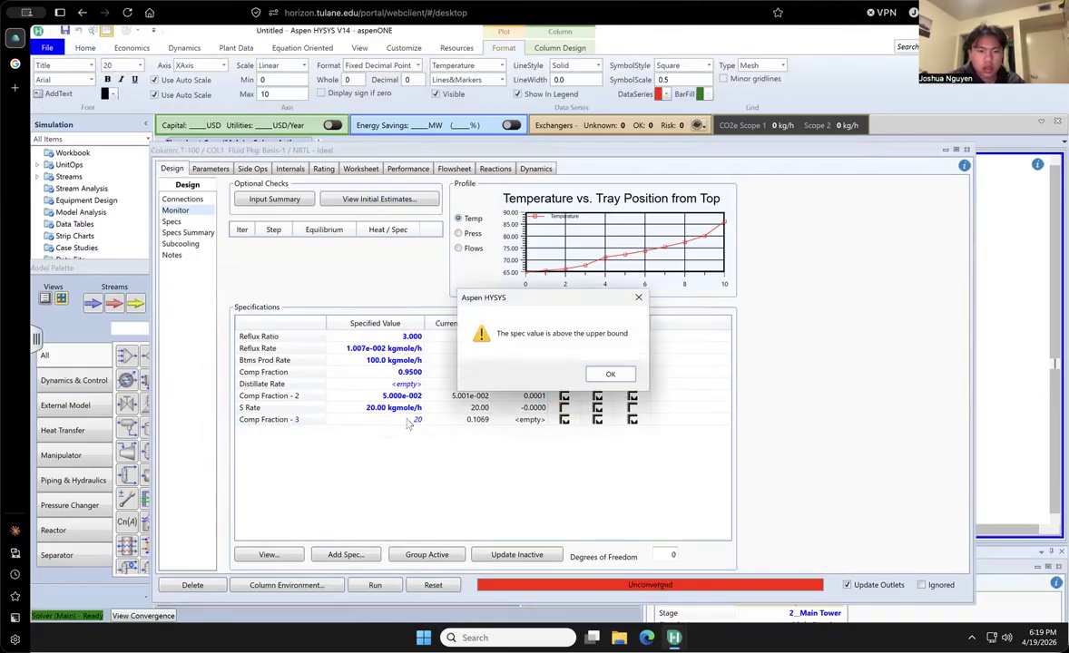
{"action": "key", "text": "Return"}
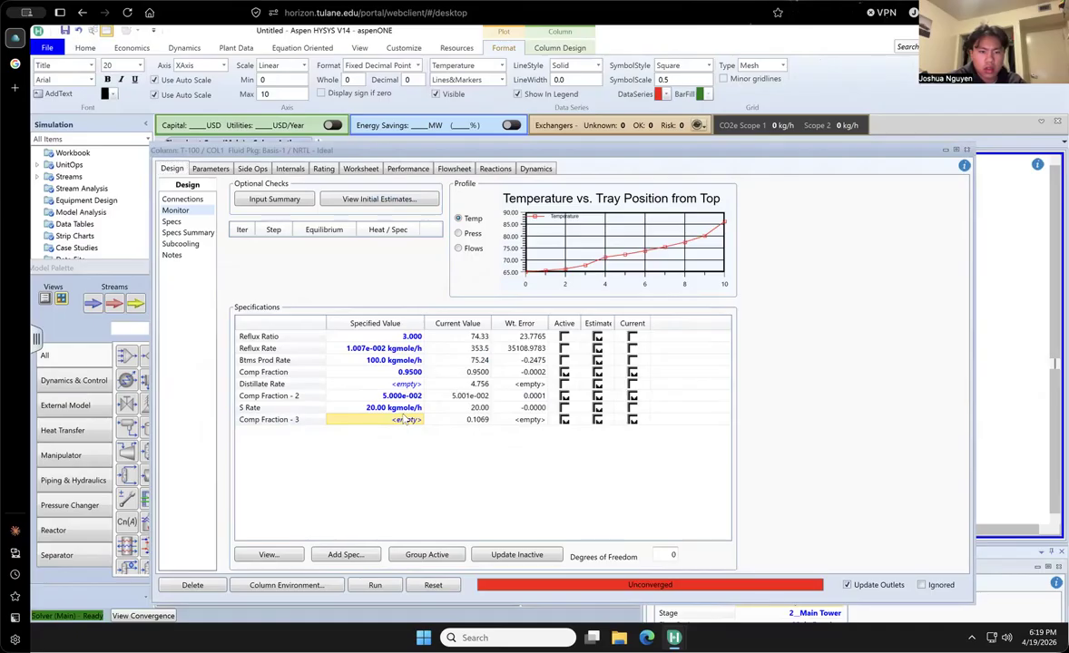
- Set the Comp Fraction - 3 specified value to 0.20, clear the S Rate specified value, and stop the solver
{"action": "double_click", "coordinate": [405, 420]}
{"action": "type", "text": ".20"}
{"action": "key", "text": "Return"}
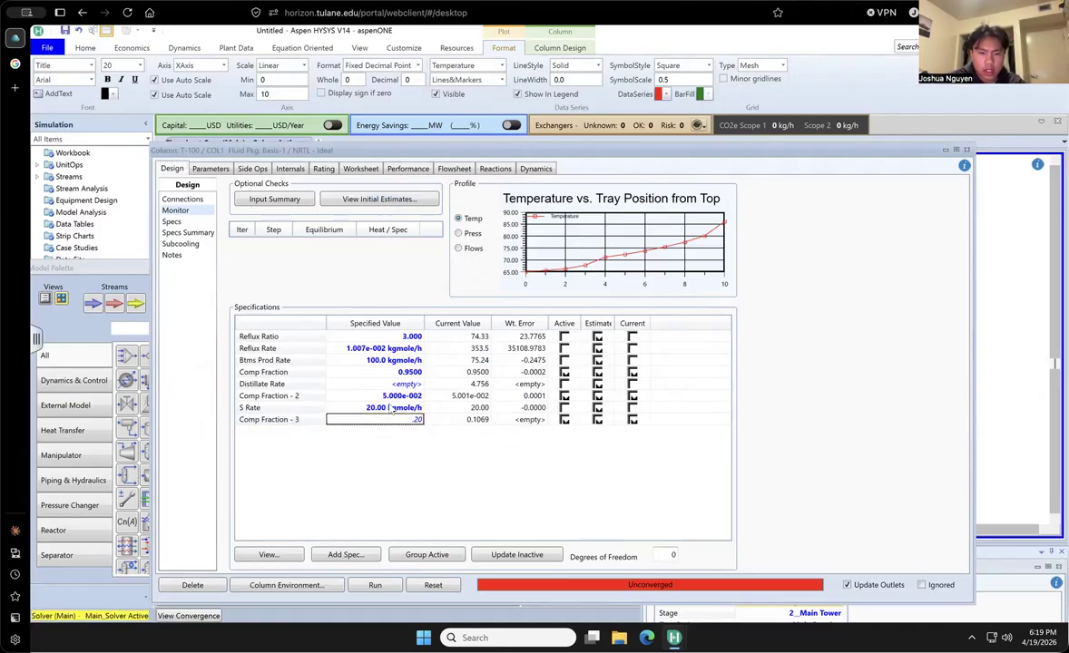
{"action": "type", "text": "0"}
{"action": "key", "text": "Return"}
{"action": "left_click", "coordinate": [389, 409]}
{"action": "key", "text": "BackSpace"}
{"action": "key", "text": "Return"}
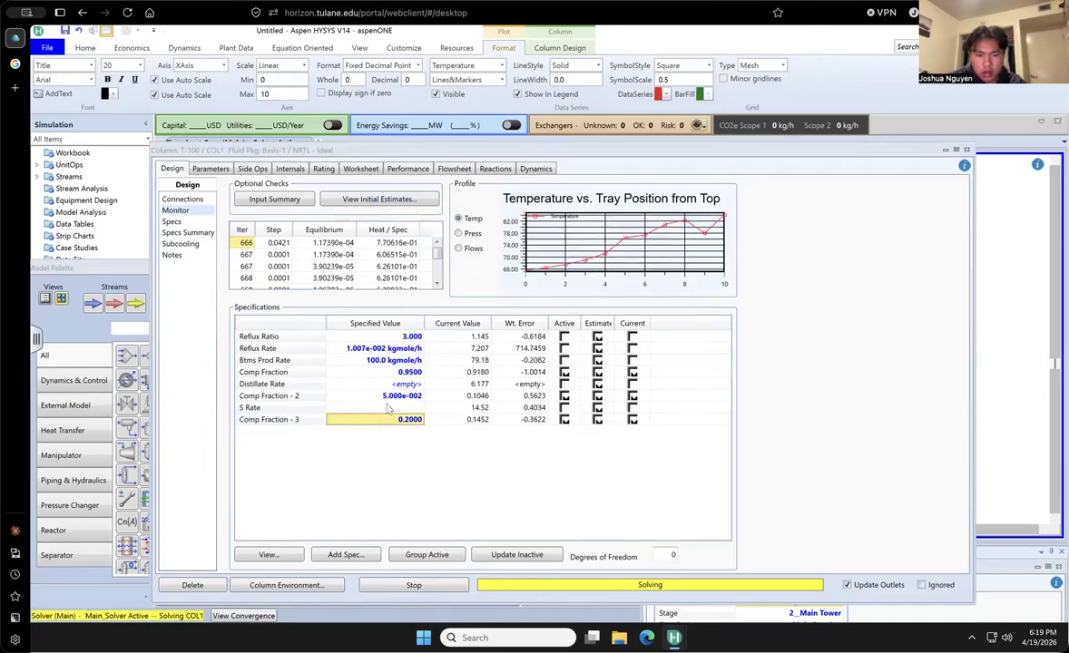
{"action": "left_click", "coordinate": [388, 588]}
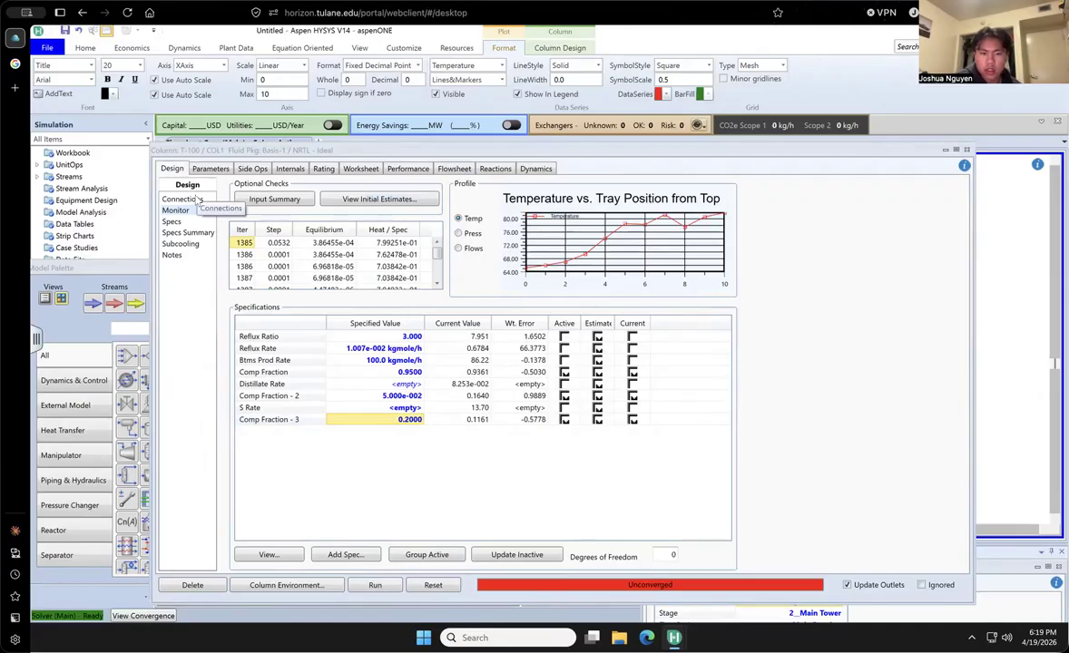
- Rerun the column, stop the solve, and set the number of stages to 14
{"action": "left_click", "coordinate": [198, 199]}
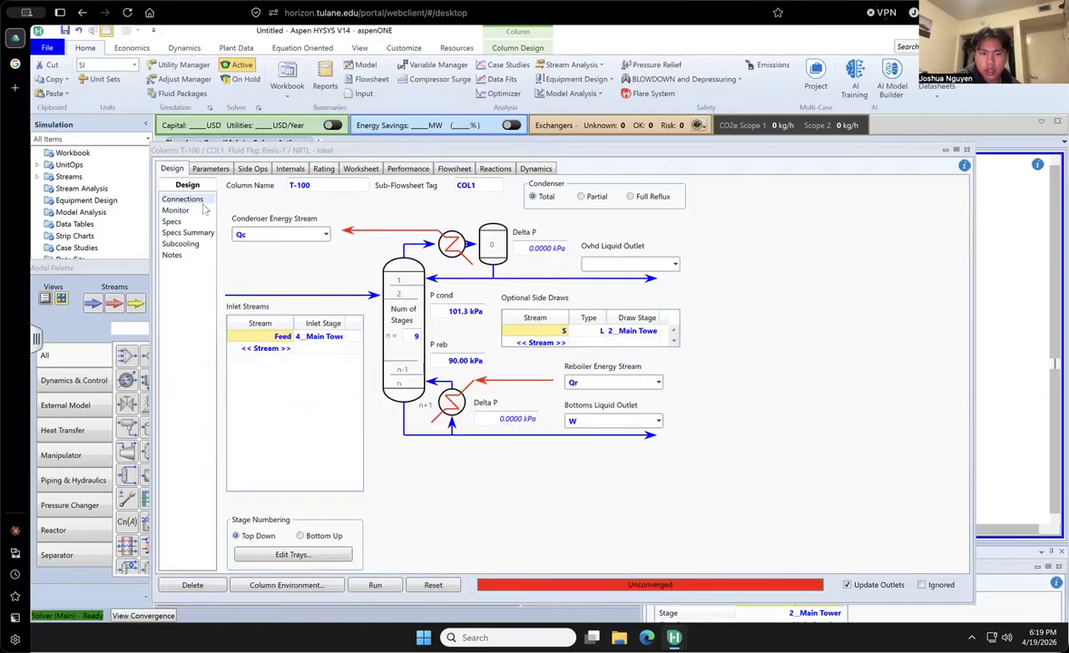
{"action": "left_click", "coordinate": [376, 585]}
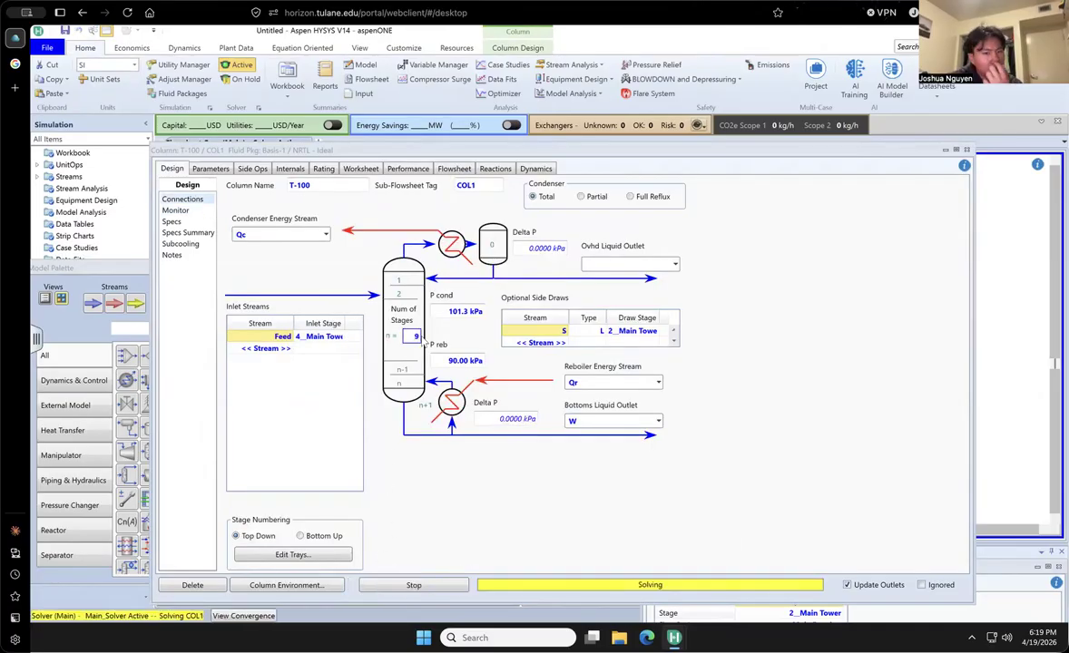
{"action": "left_click", "coordinate": [415, 338]}
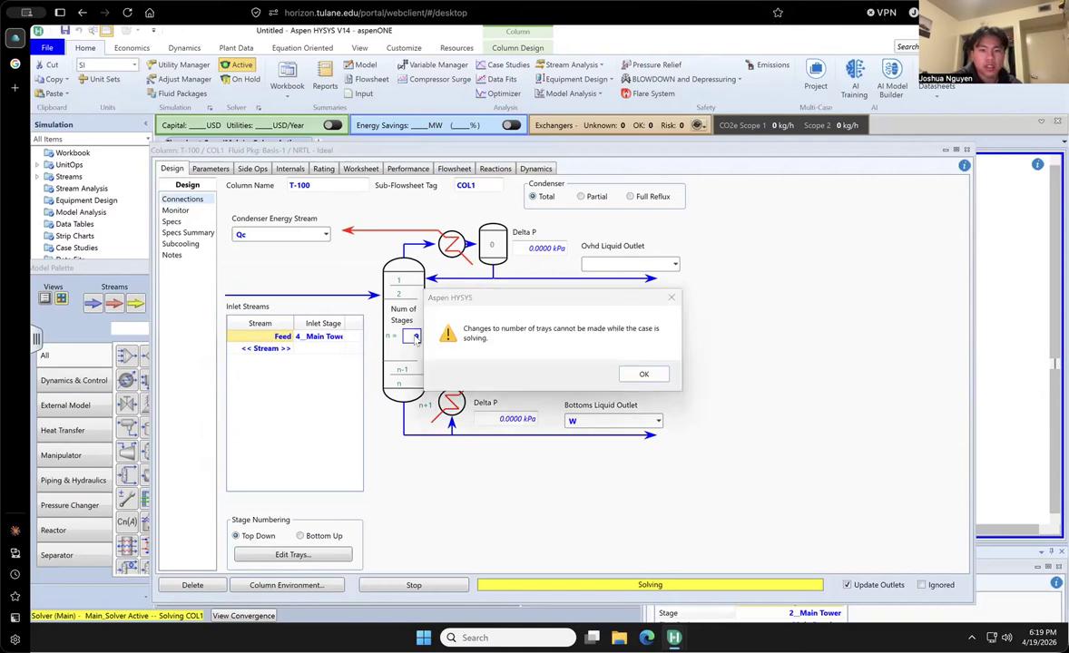
{"action": "left_click", "coordinate": [653, 374]}
{"action": "left_click", "coordinate": [414, 336]}
{"action": "left_click", "coordinate": [415, 585]}
{"action": "left_click", "coordinate": [641, 376]}
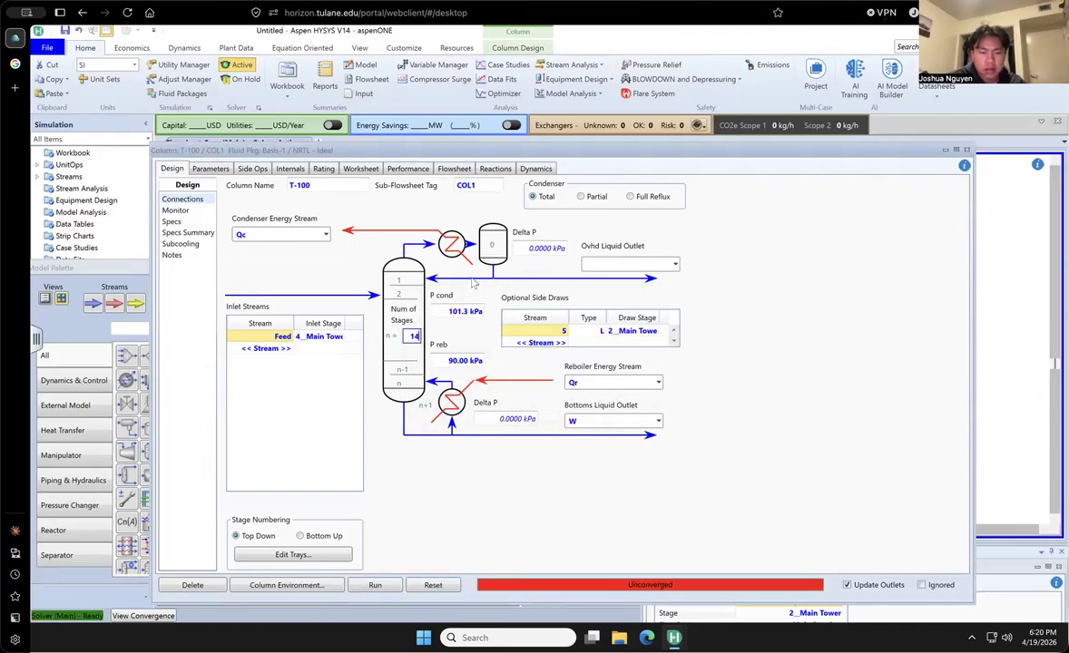
{"action": "left_click", "coordinate": [337, 386]}
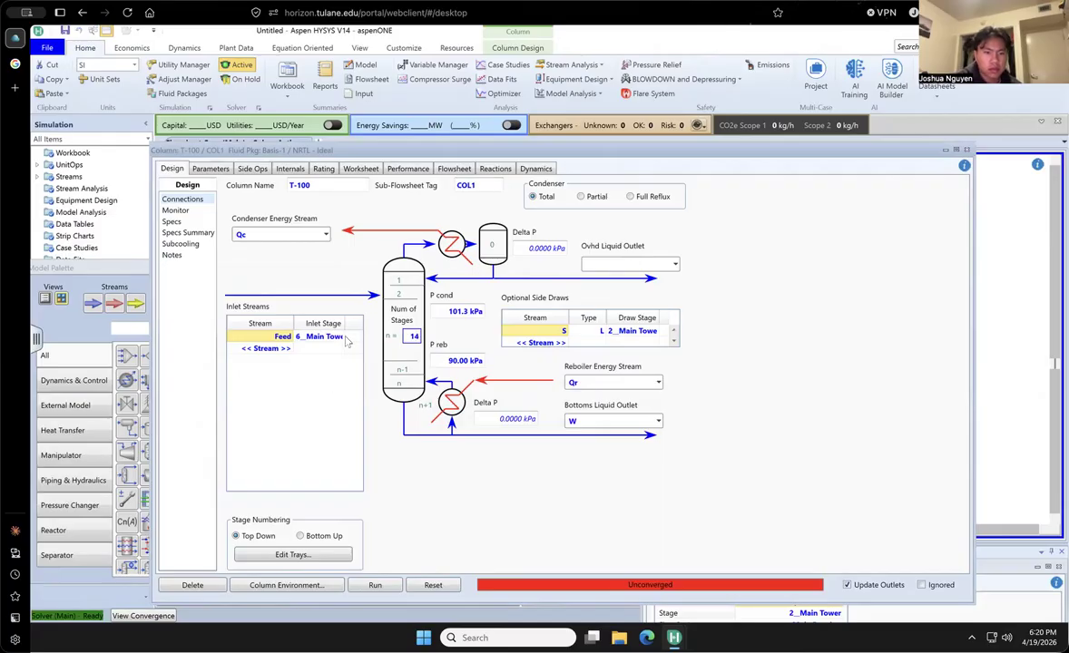
- Set the Feed inlet stage to 7__Main Tower and side draw S to 5__Main Tower, and run the column
{"action": "left_click", "coordinate": [343, 338]}
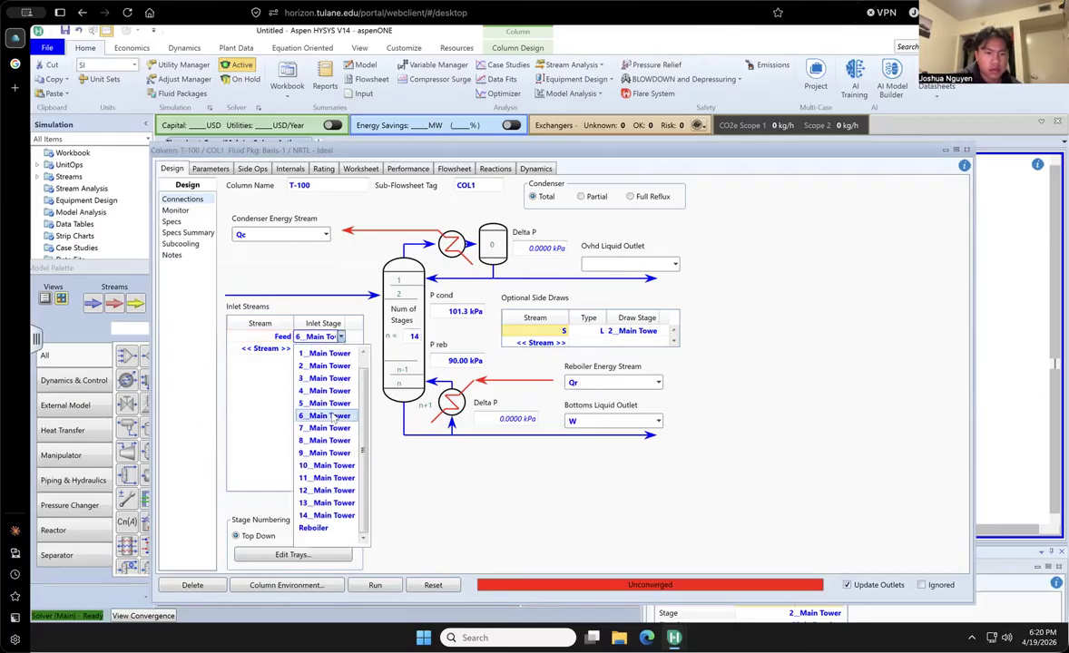
{"action": "left_click", "coordinate": [332, 410]}
{"action": "left_click", "coordinate": [341, 336]}
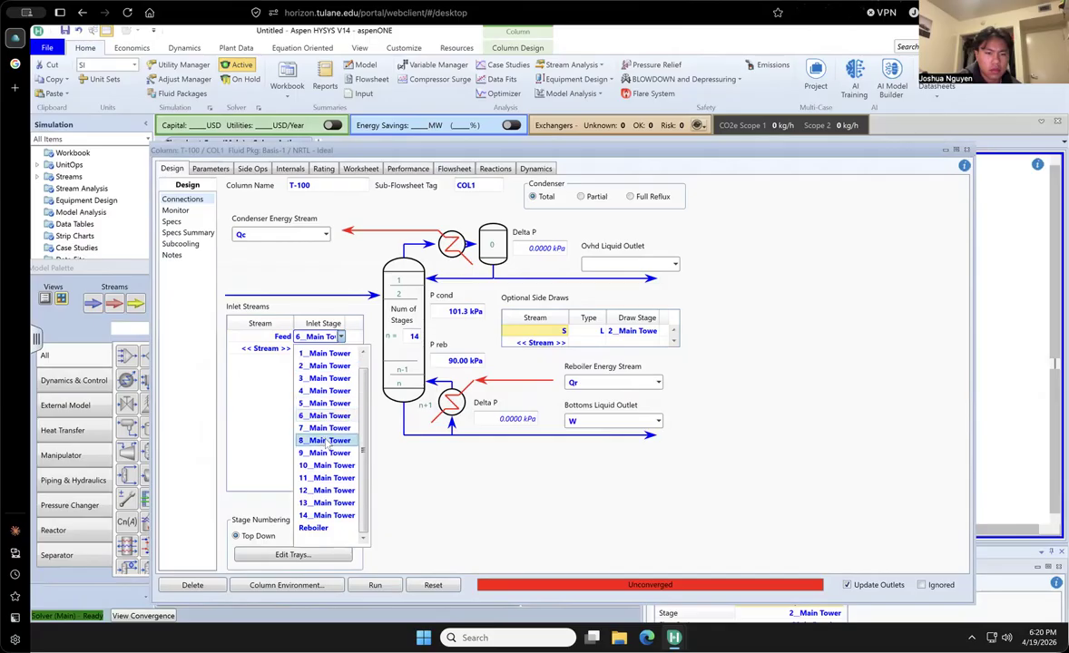
{"action": "left_click", "coordinate": [324, 427]}
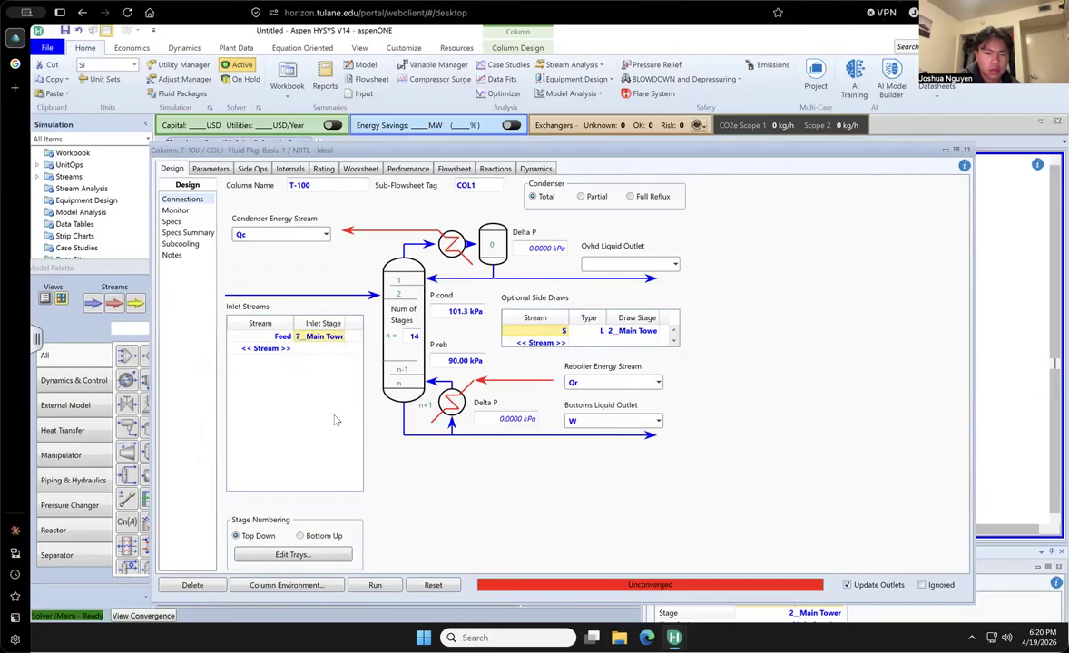
{"action": "left_click", "coordinate": [640, 331]}
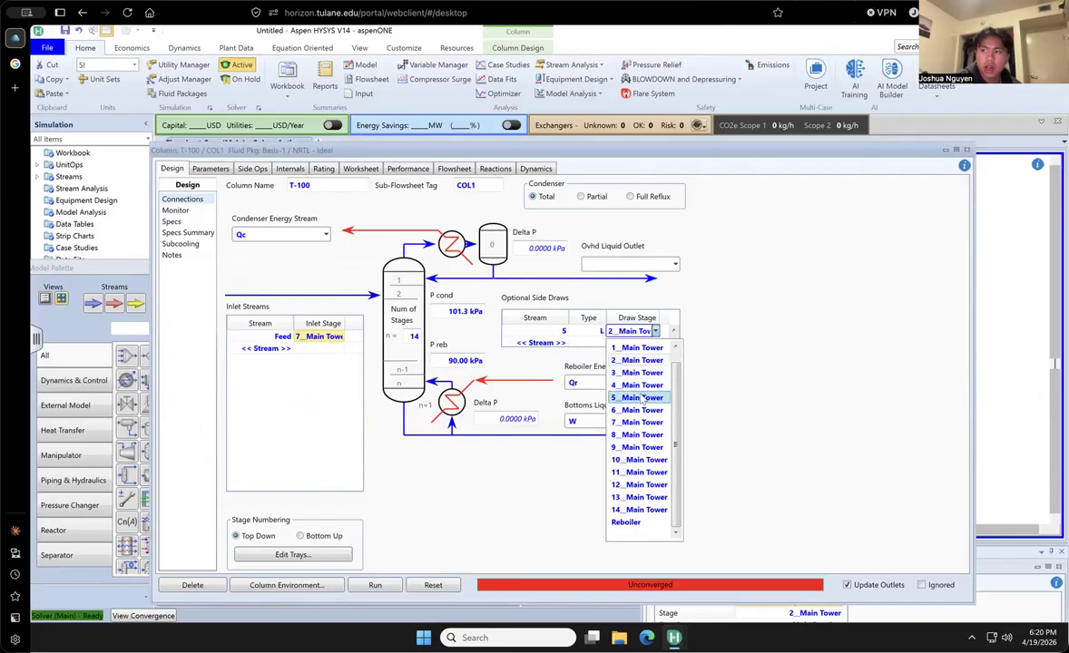
{"action": "left_click", "coordinate": [639, 399]}
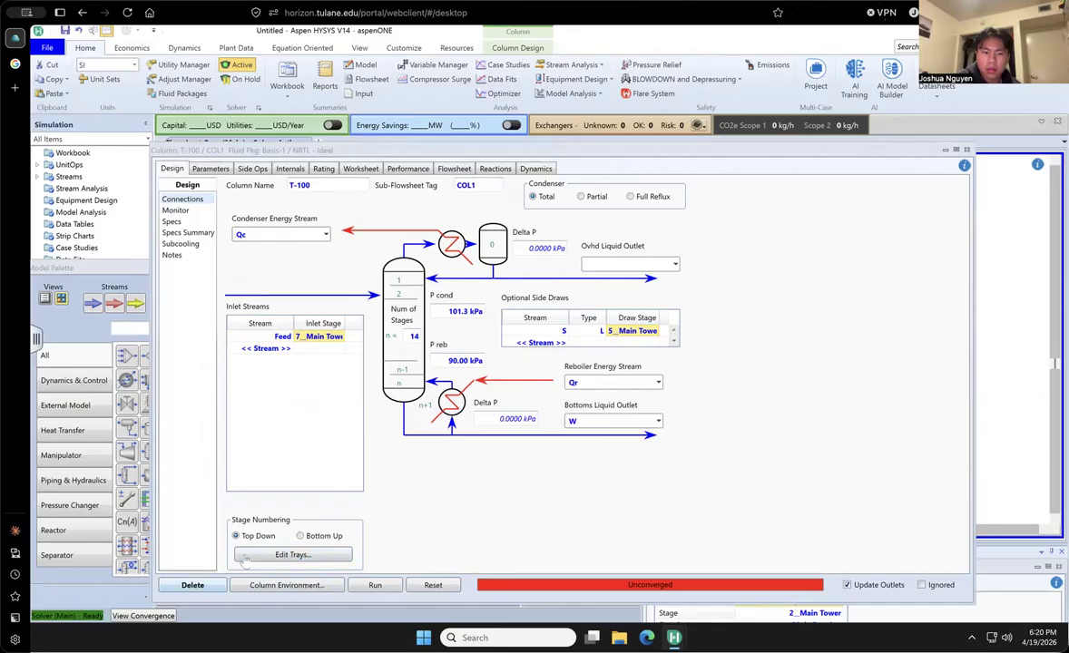
{"action": "left_click", "coordinate": [372, 584]}
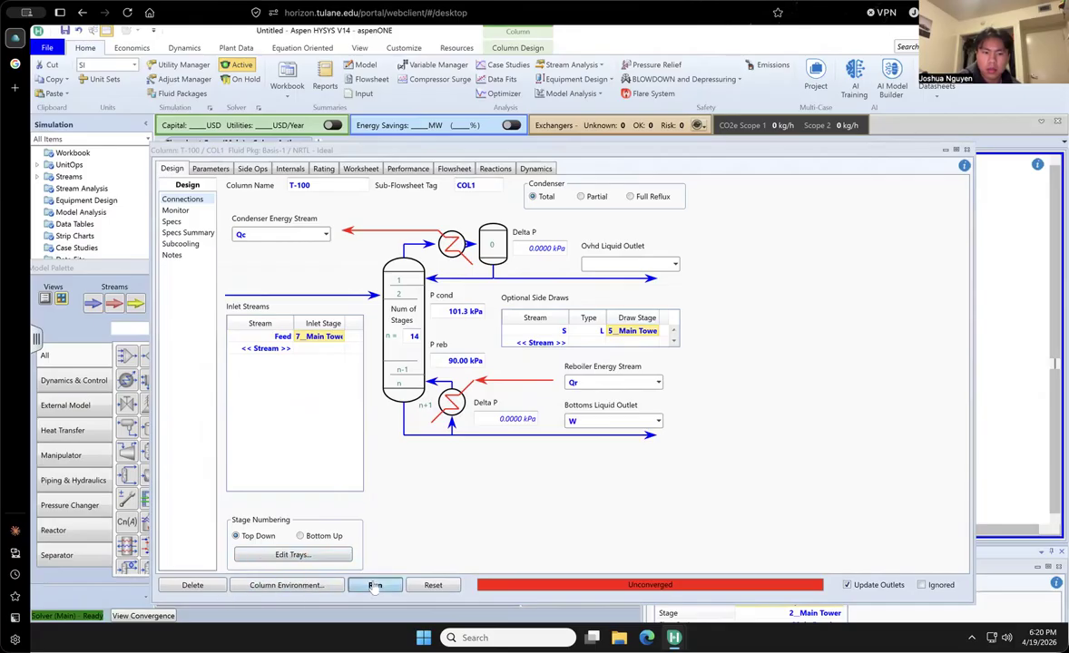
{"action": "left_click", "coordinate": [182, 212]}
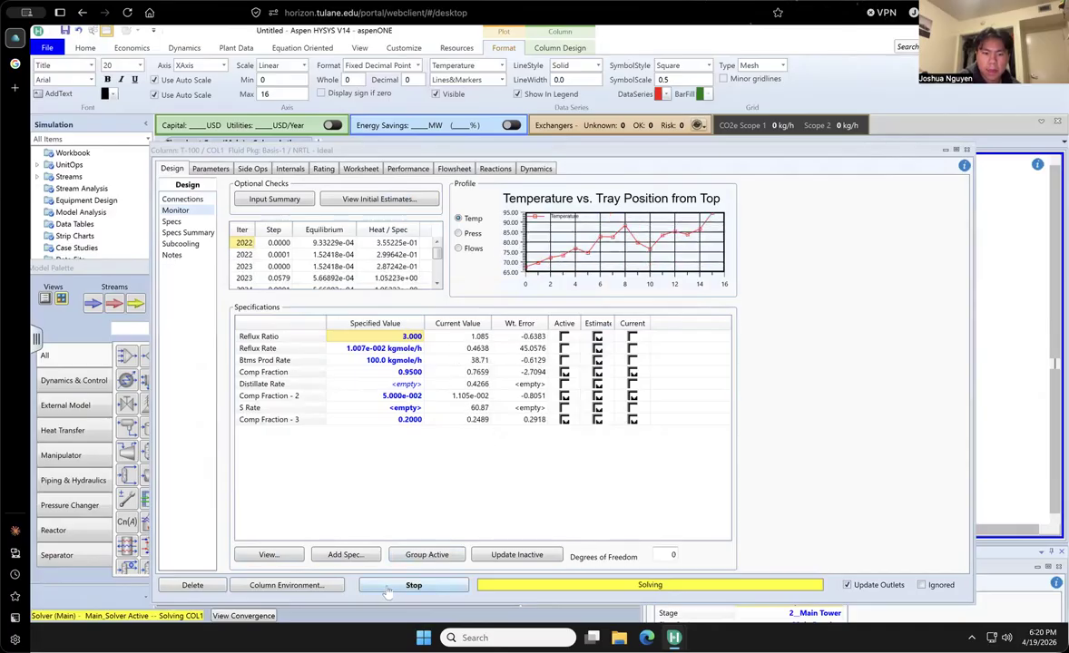
- Increase the number of stages to 16, run the column, and monitor its convergence
{"action": "left_click", "coordinate": [182, 199]}
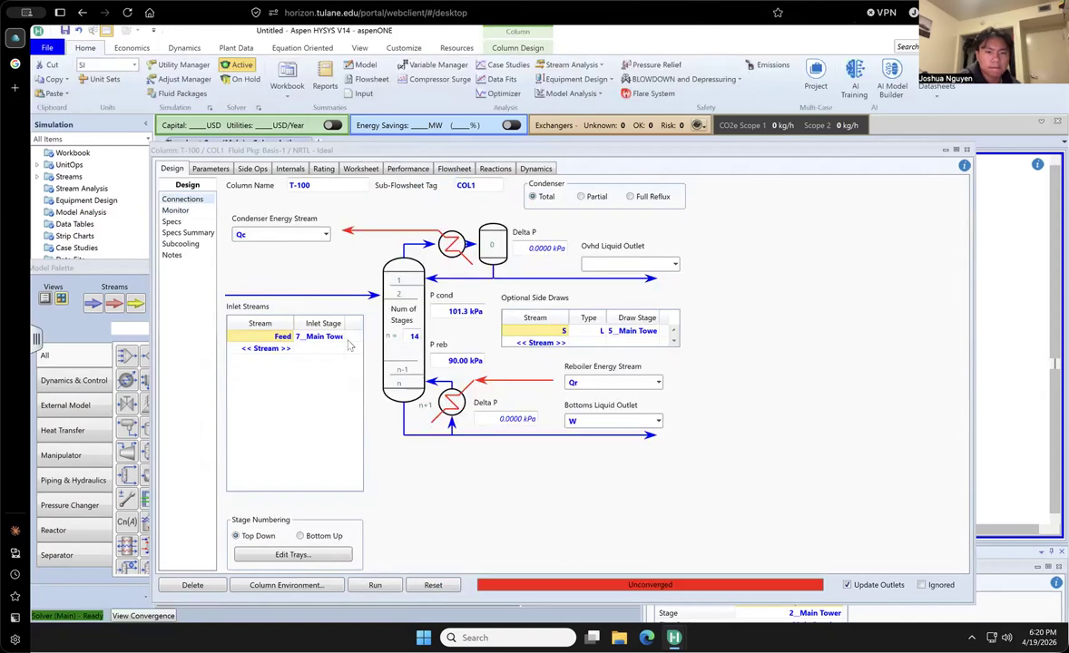
{"action": "left_click", "coordinate": [412, 337]}
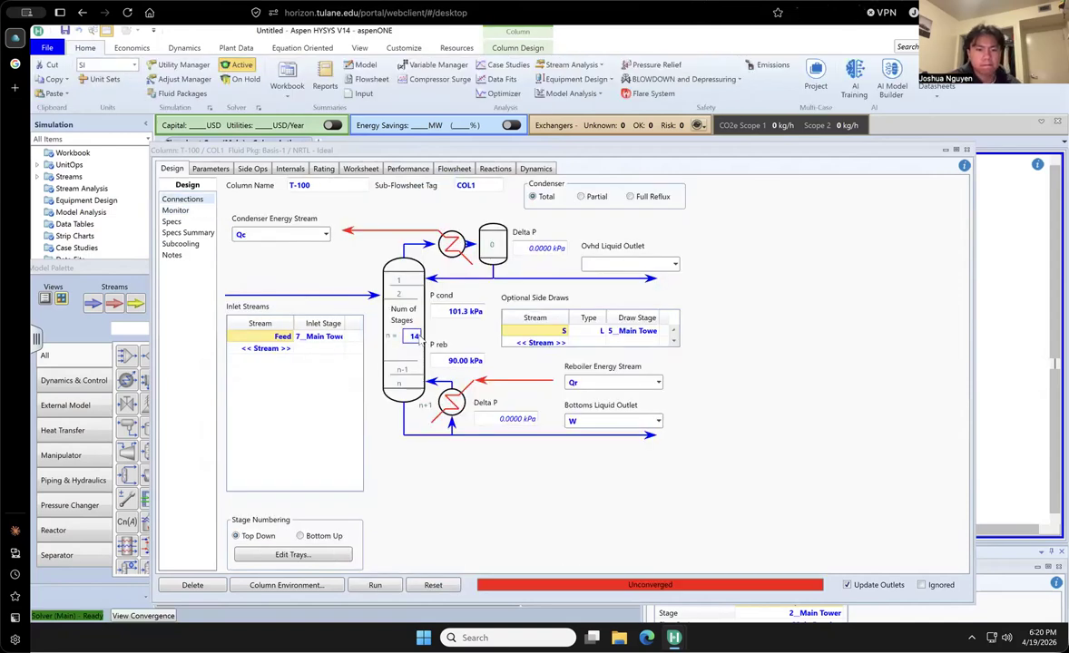
{"action": "type", "text": "16"}
{"action": "key", "text": "Return"}
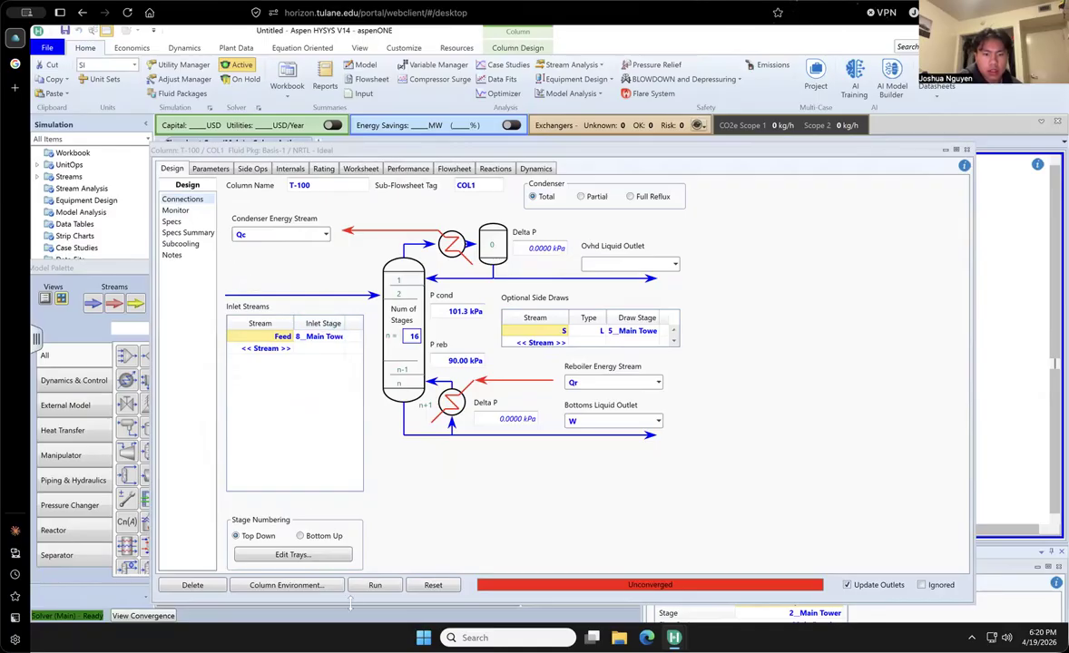
{"action": "left_click", "coordinate": [374, 584]}
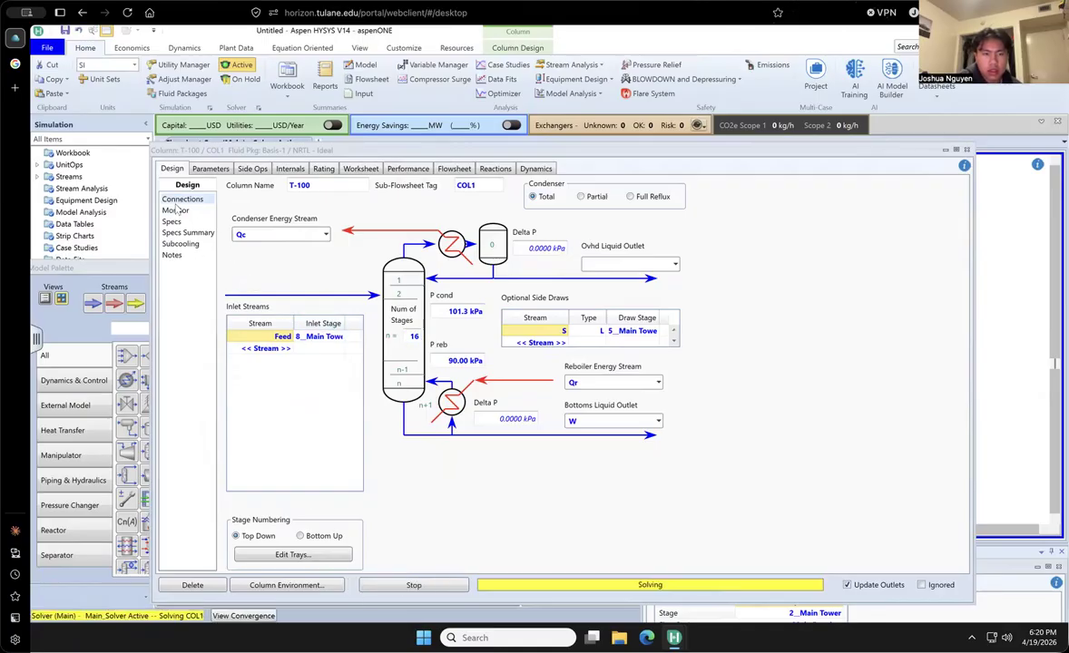
{"action": "left_click", "coordinate": [175, 211]}
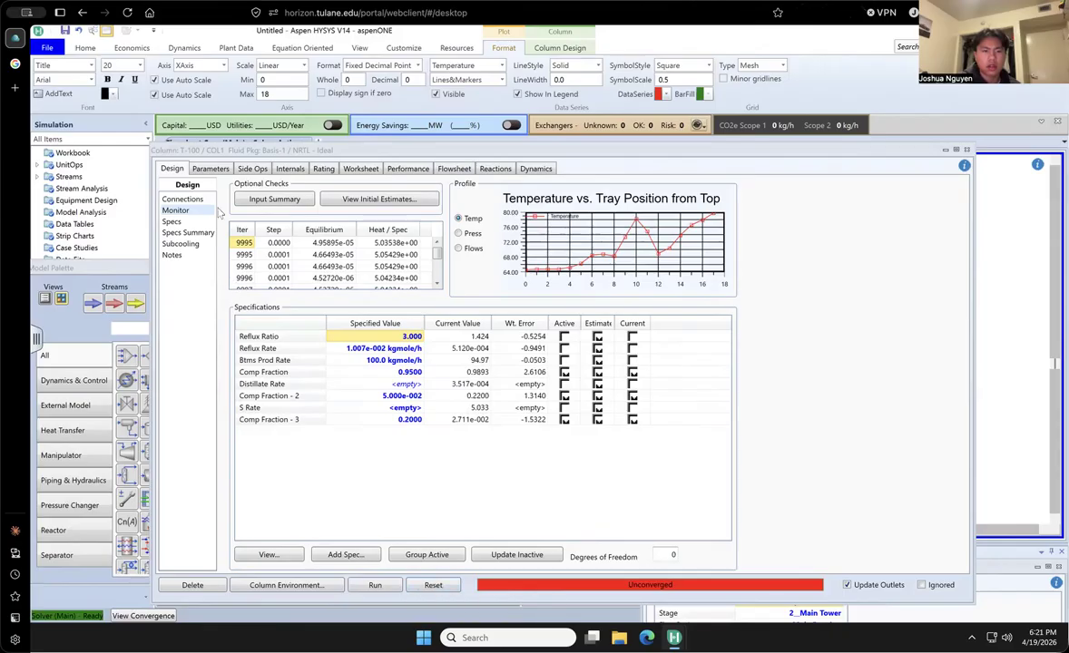
- Move side draw S to 4__Main Tower and run the column again
{"action": "left_click", "coordinate": [182, 199]}
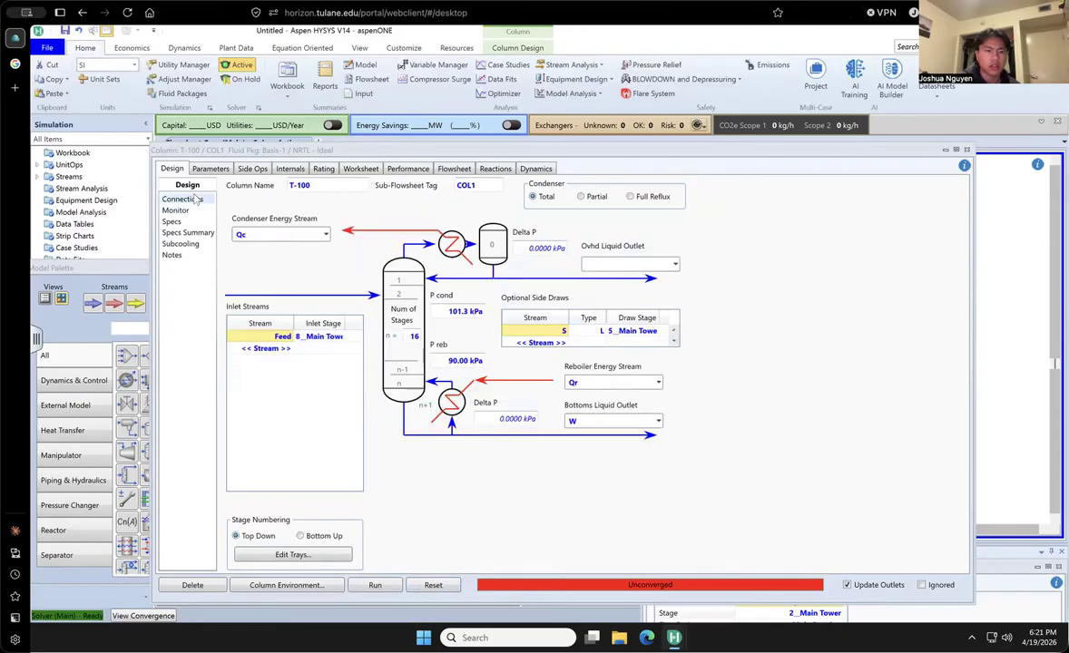
{"action": "left_click", "coordinate": [655, 331]}
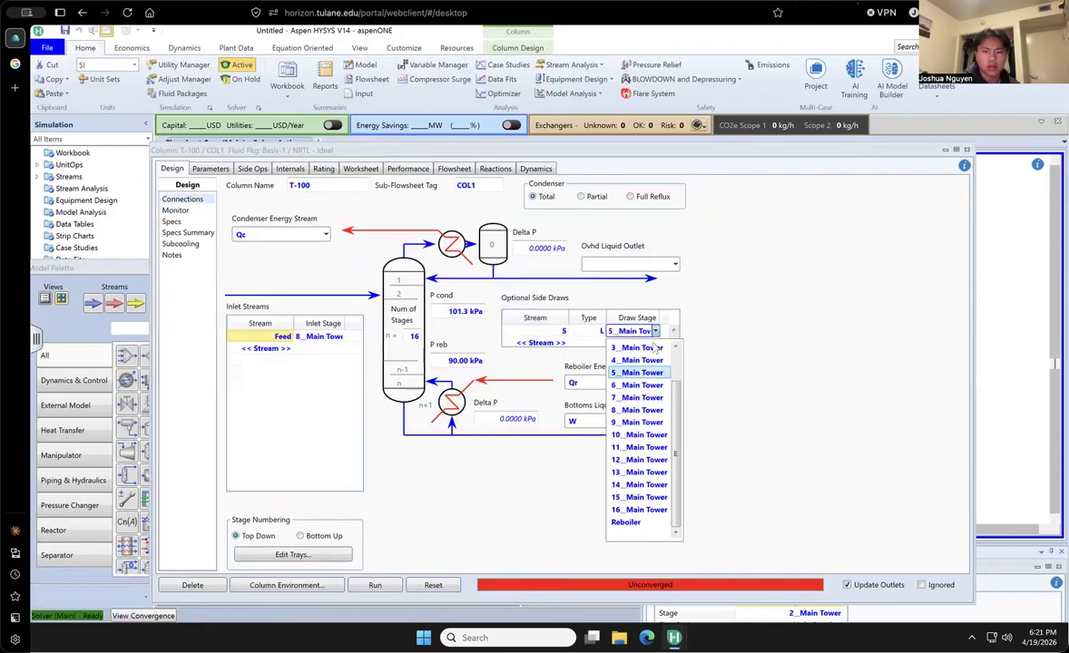
{"action": "left_click", "coordinate": [647, 361]}
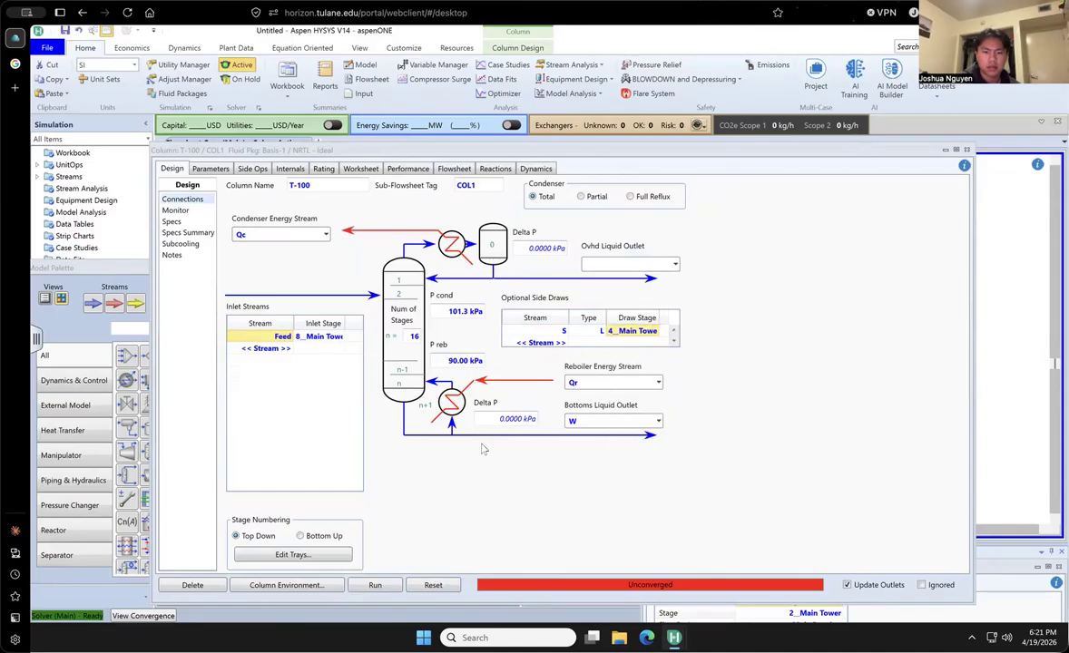
{"action": "left_click", "coordinate": [375, 585]}
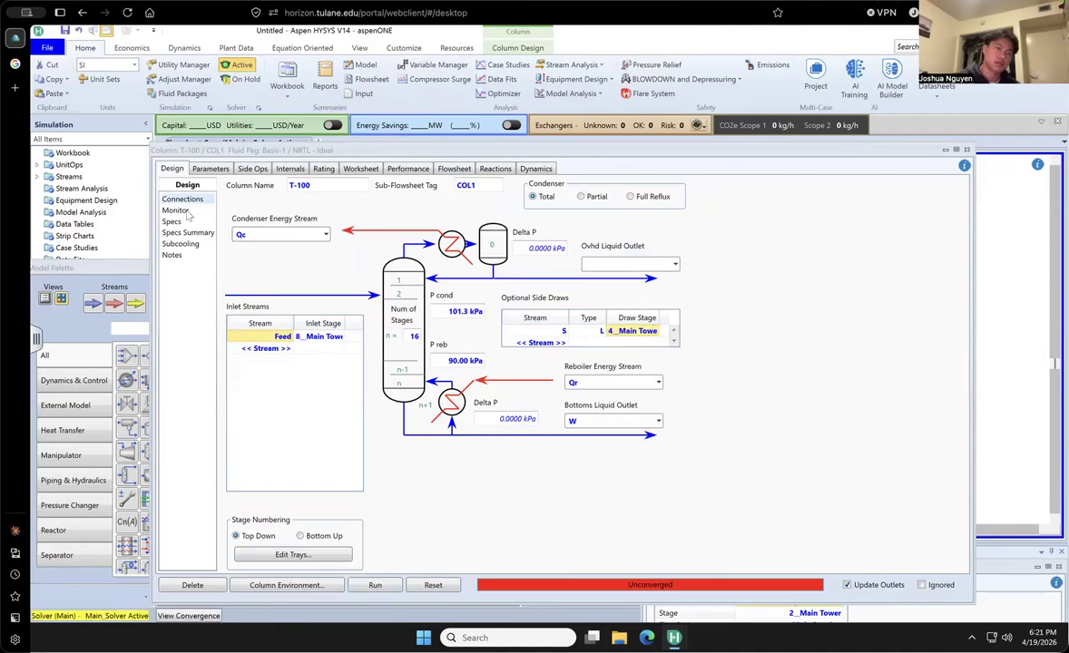
{"action": "left_click", "coordinate": [182, 212]}
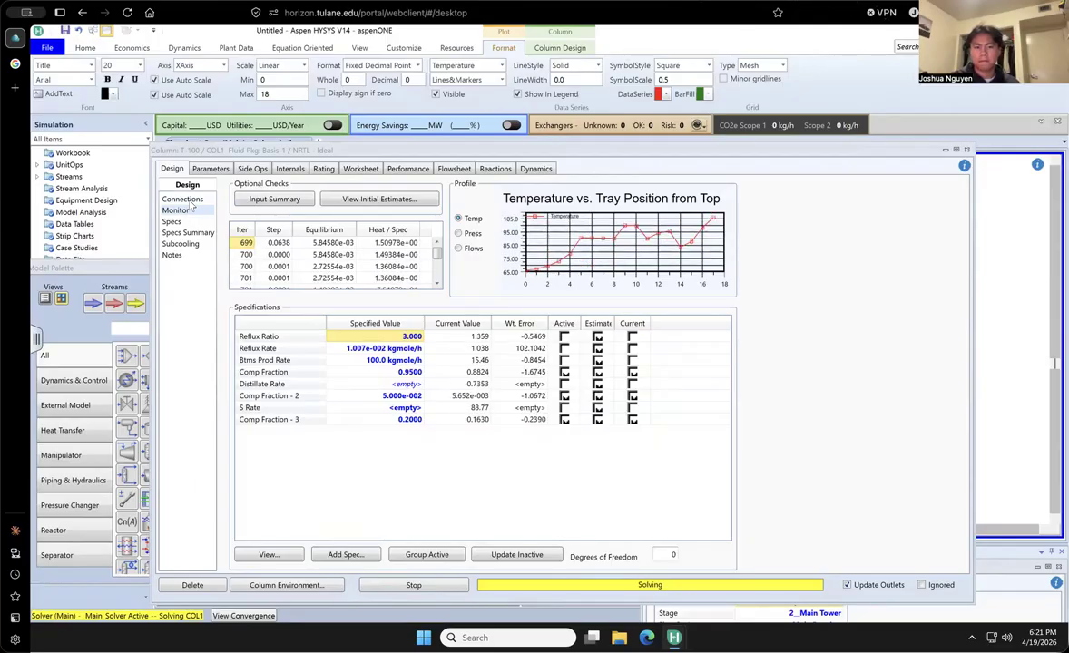
- Examine the compositions of the column's feed and product streams in the worksheet, and end the solver run
{"action": "left_click", "coordinate": [184, 200]}
{"action": "left_click", "coordinate": [362, 169]}
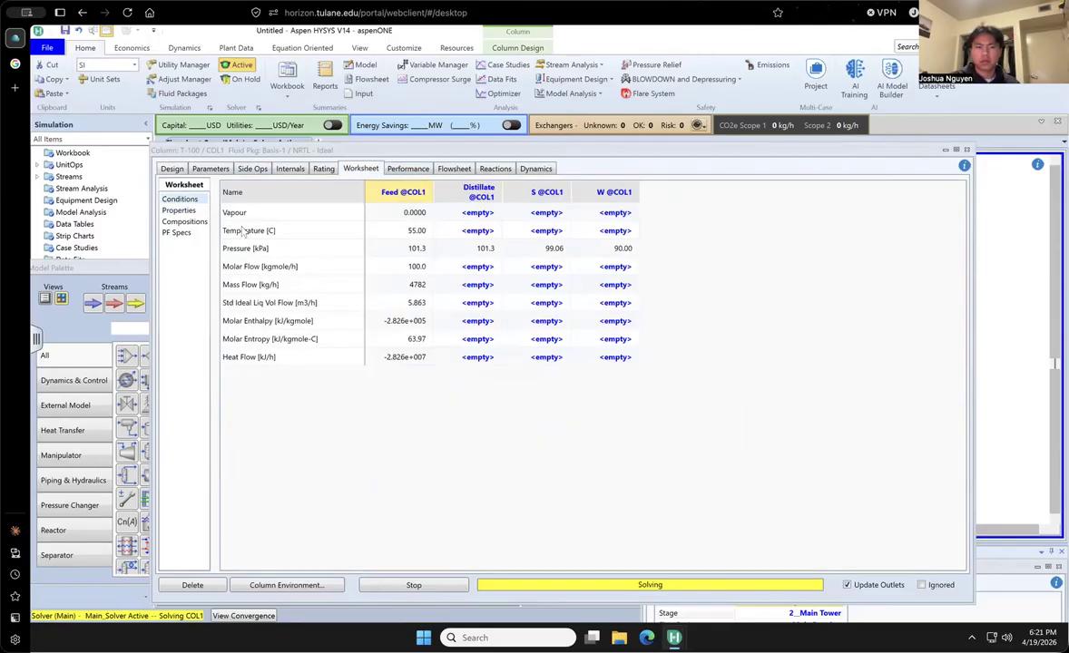
{"action": "left_click", "coordinate": [181, 211]}
{"action": "left_click", "coordinate": [183, 223]}
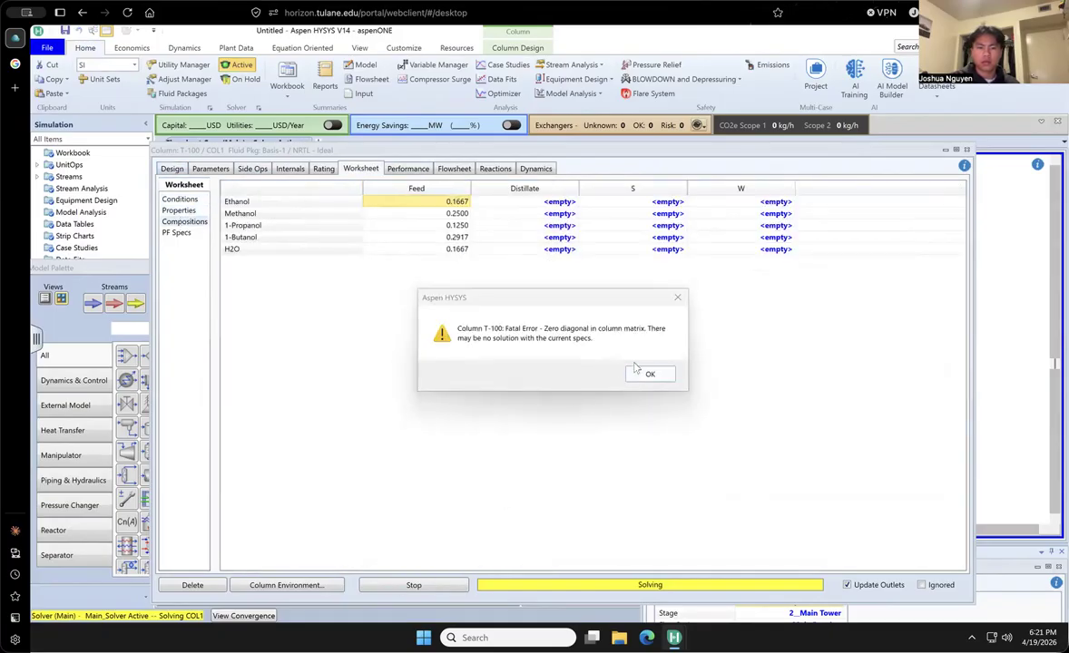
{"action": "left_click", "coordinate": [642, 375]}
{"action": "left_click", "coordinate": [413, 584]}
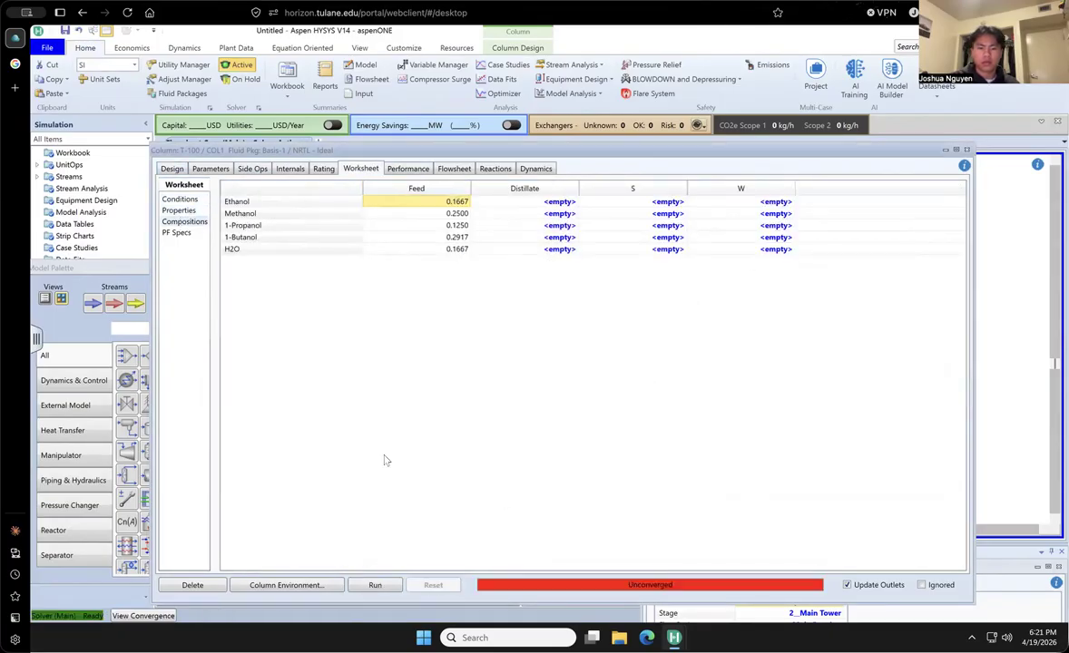
- Change the inlet stage of the Feed stream to 7__Main Tower
{"action": "left_click", "coordinate": [172, 169]}
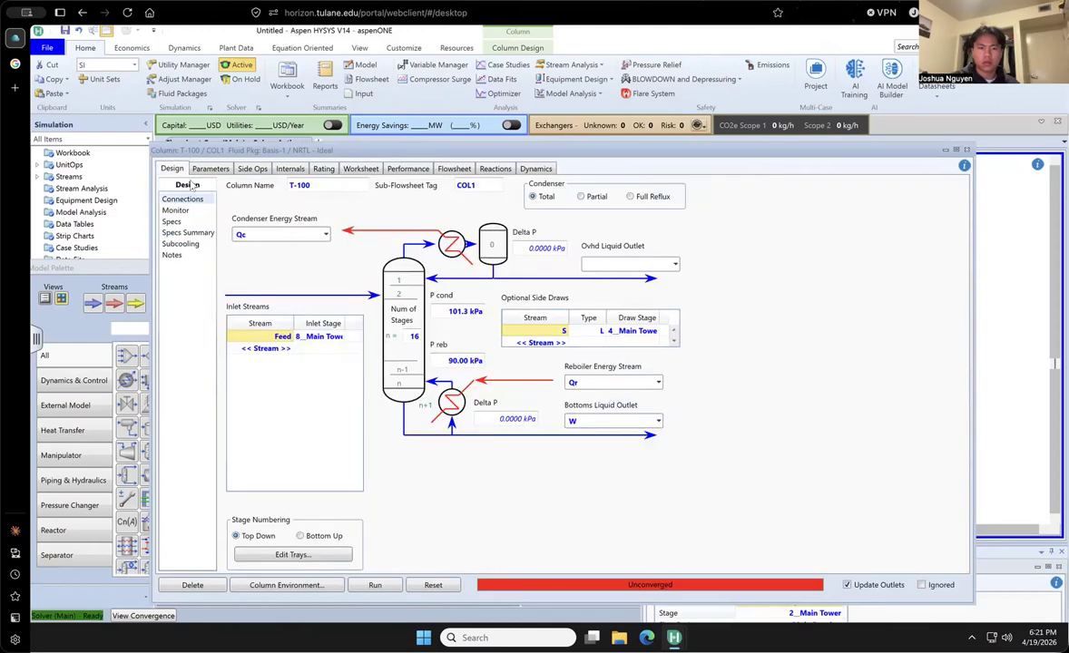
{"action": "left_click", "coordinate": [326, 337]}
{"action": "left_click", "coordinate": [342, 337]}
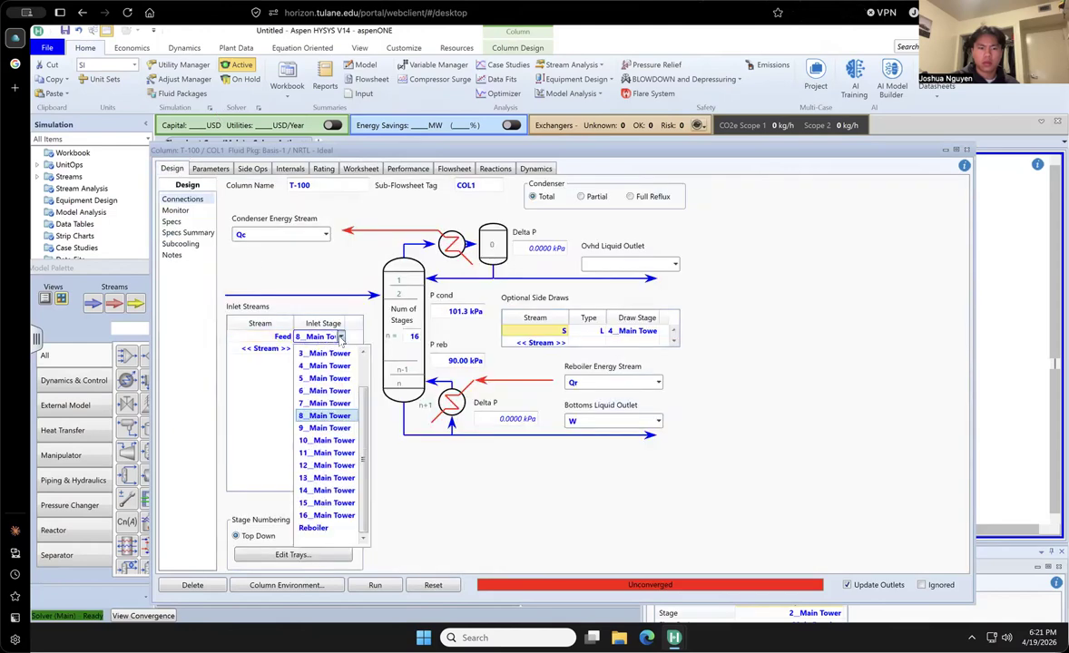
{"action": "left_click", "coordinate": [327, 403]}
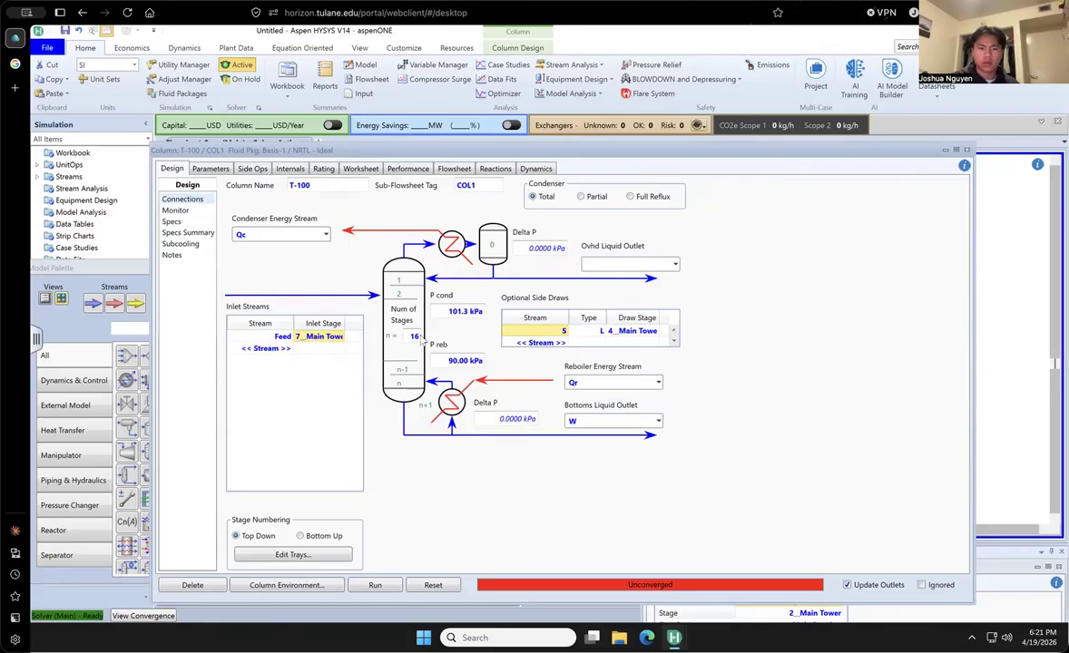
- Move side draw S to 5__Main Tower, run the column, and monitor its convergence
{"action": "left_click", "coordinate": [649, 333]}
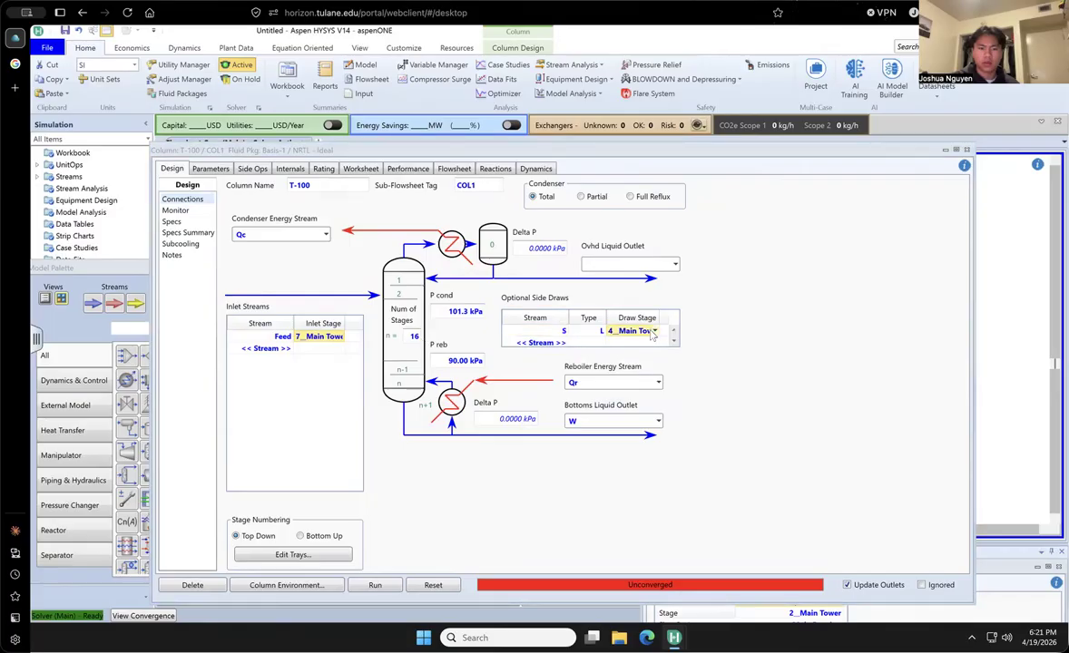
{"action": "left_click", "coordinate": [654, 332]}
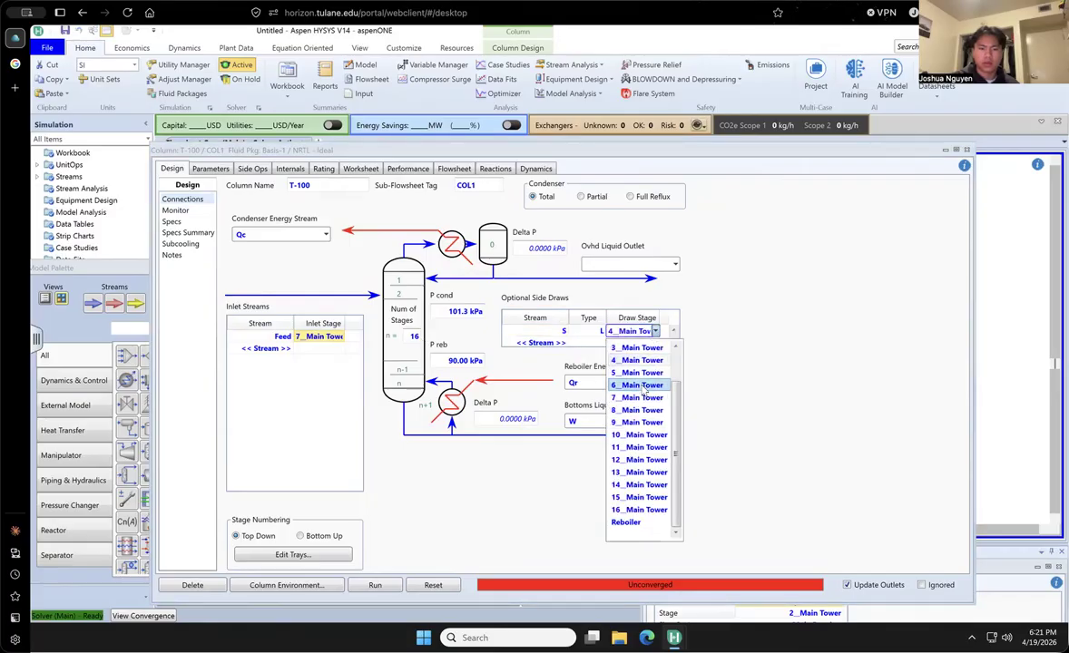
{"action": "left_click", "coordinate": [639, 373]}
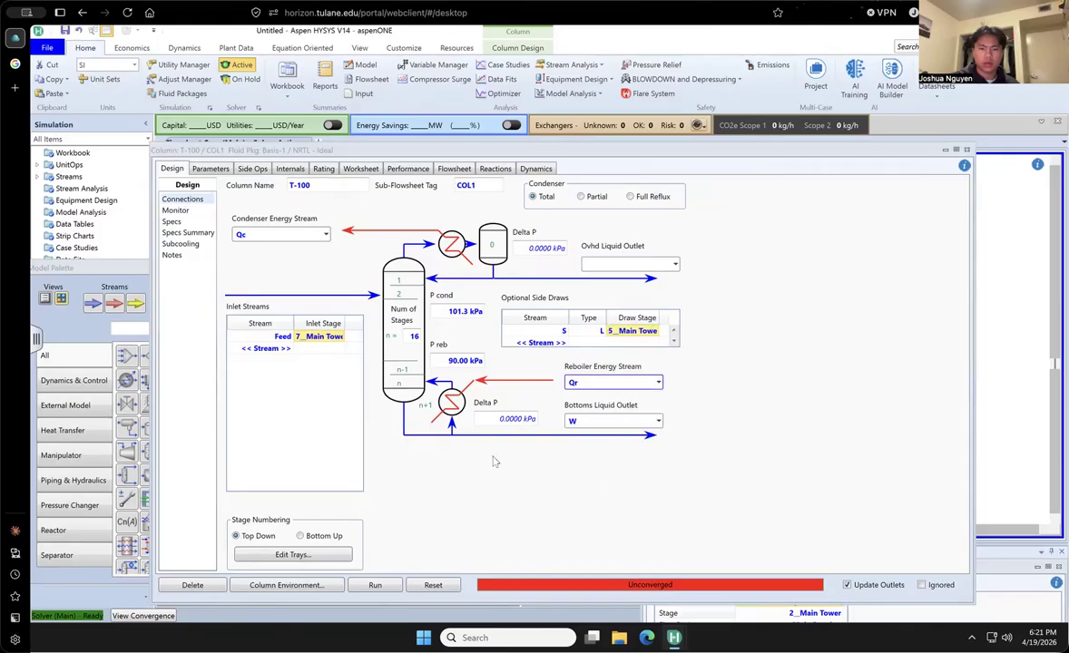
{"action": "left_click", "coordinate": [376, 586]}
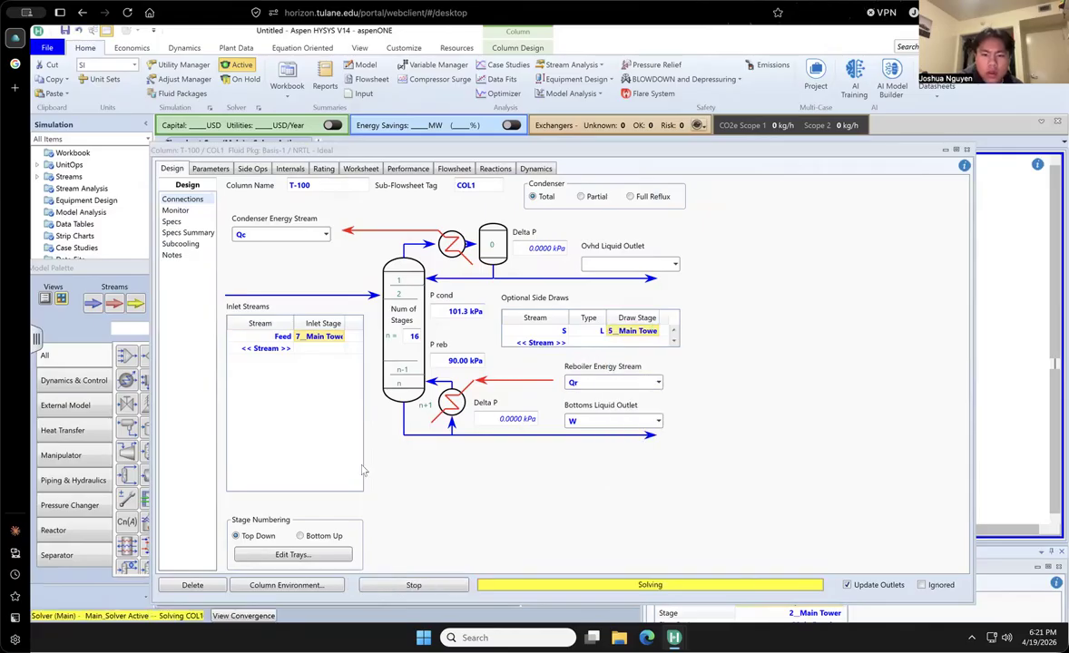
{"action": "left_click", "coordinate": [172, 212]}
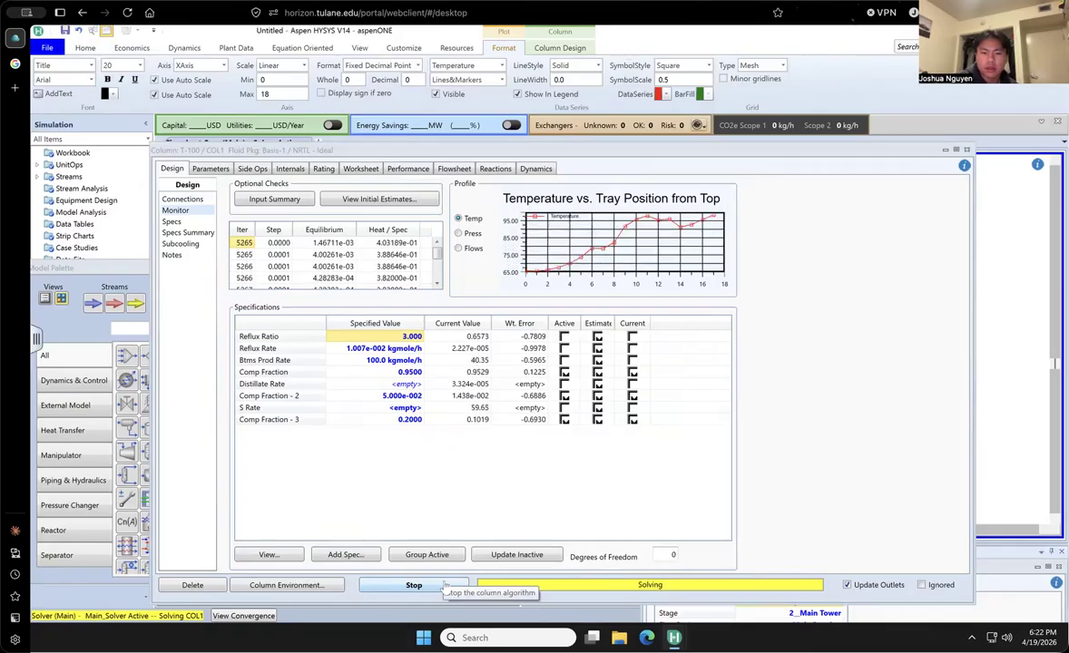
- Look through the column's performance summary, flowsheet setup, reaction stages, tower sizing, and worksheet compositions
{"action": "left_click", "coordinate": [363, 168]}
{"action": "left_click", "coordinate": [392, 168]}
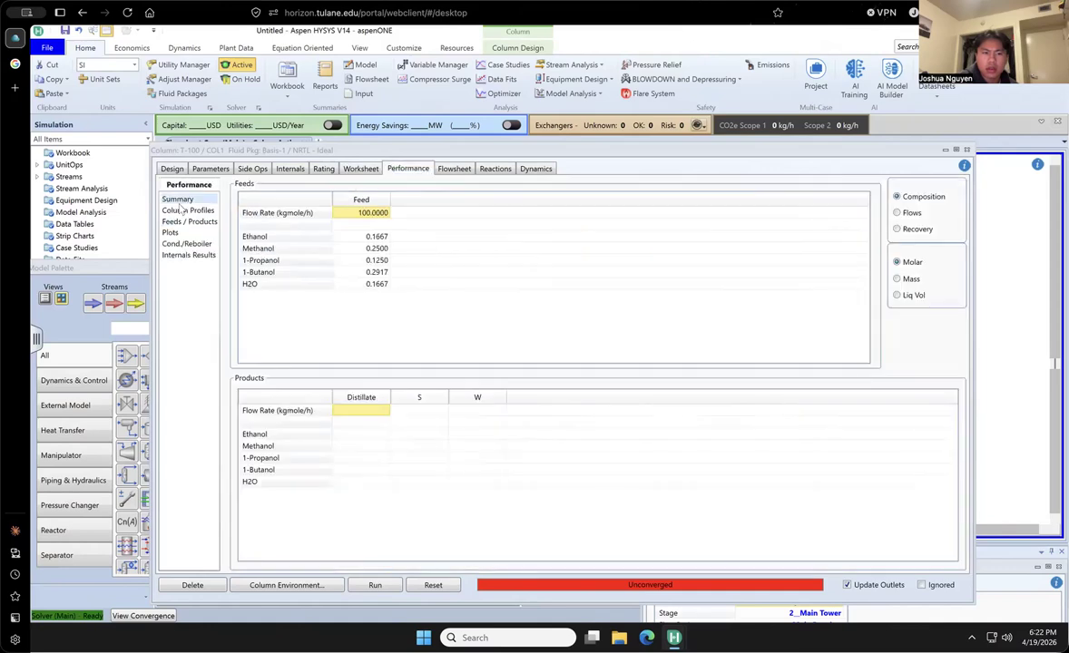
{"action": "left_click", "coordinate": [456, 168]}
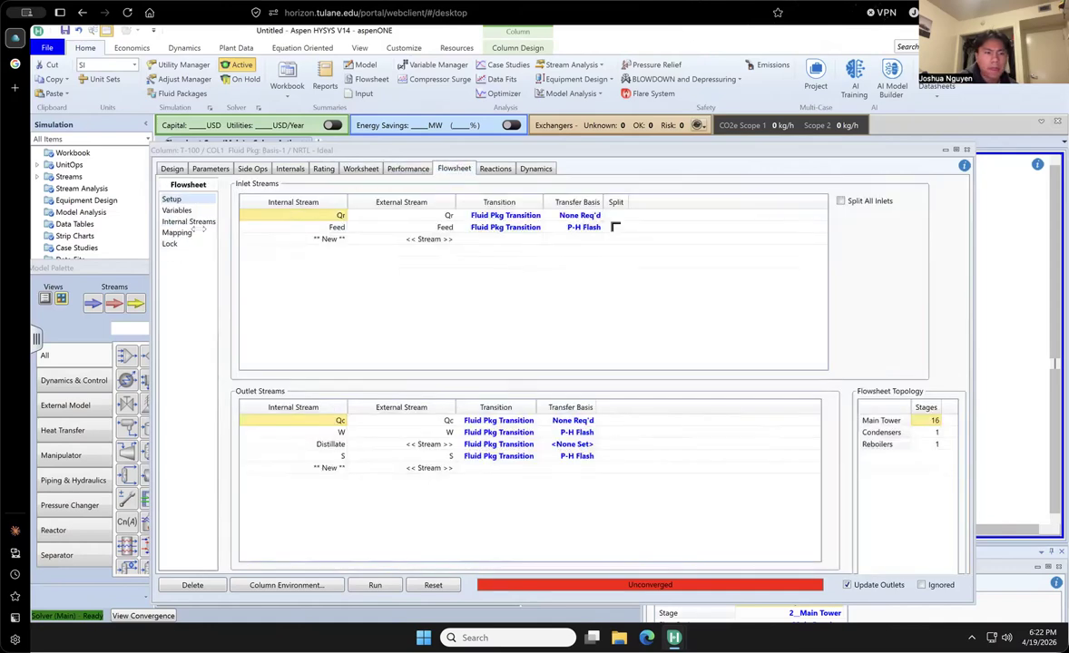
{"action": "left_click", "coordinate": [495, 169]}
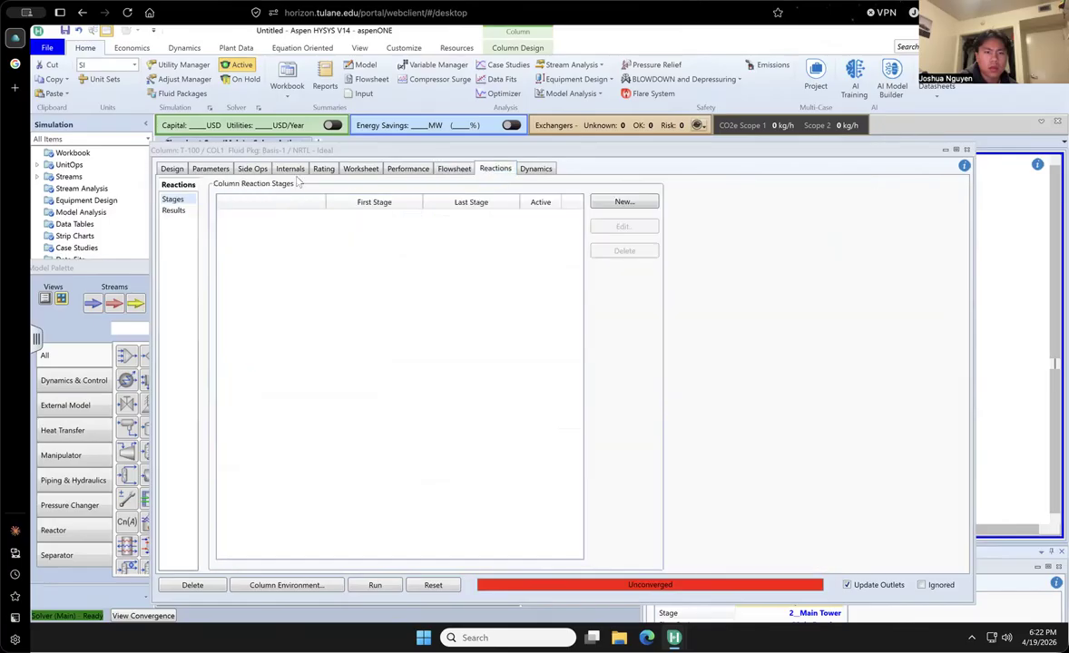
{"action": "left_click", "coordinate": [291, 169]}
{"action": "left_click", "coordinate": [327, 166]}
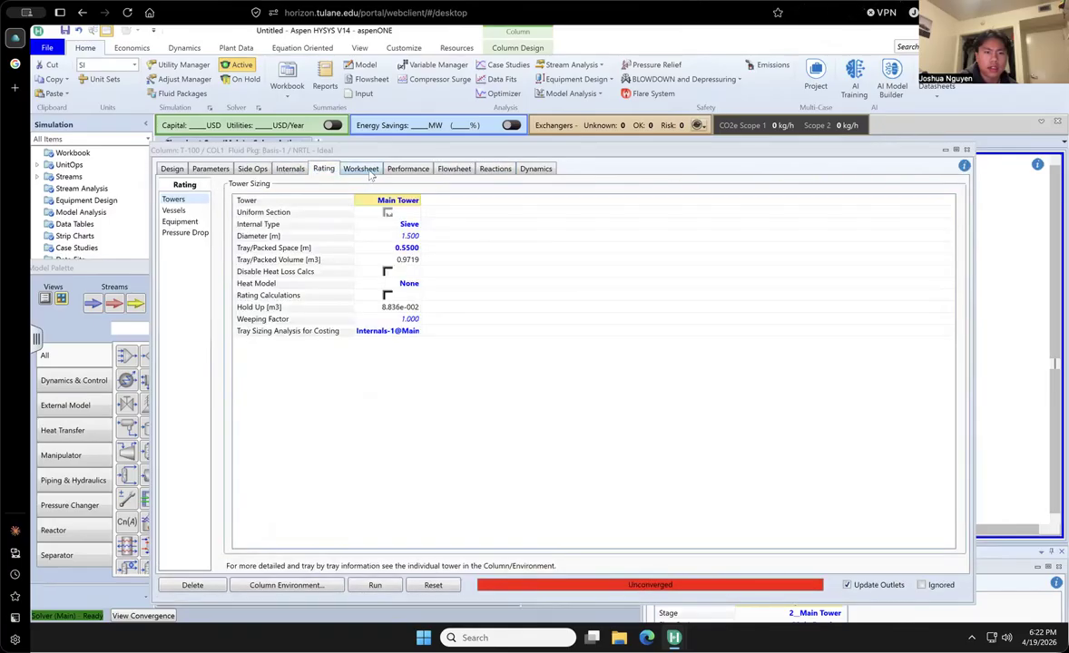
{"action": "left_click", "coordinate": [363, 171]}
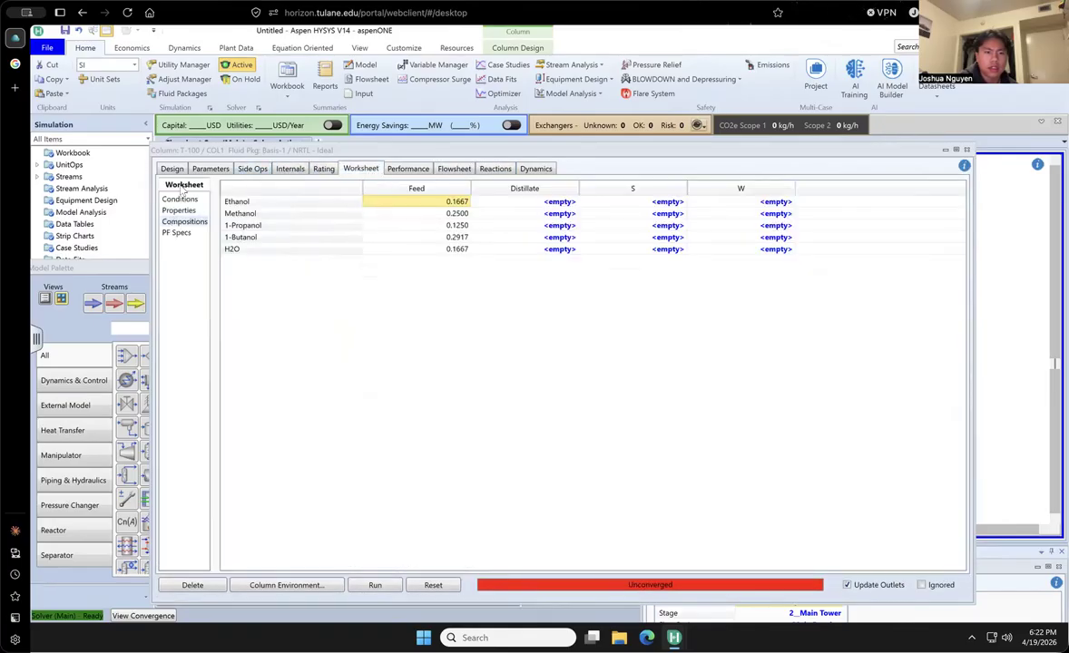
- Inspect the column's pressure profile, stage efficiencies, and solver settings, including the available solving methods
{"action": "left_click", "coordinate": [214, 170]}
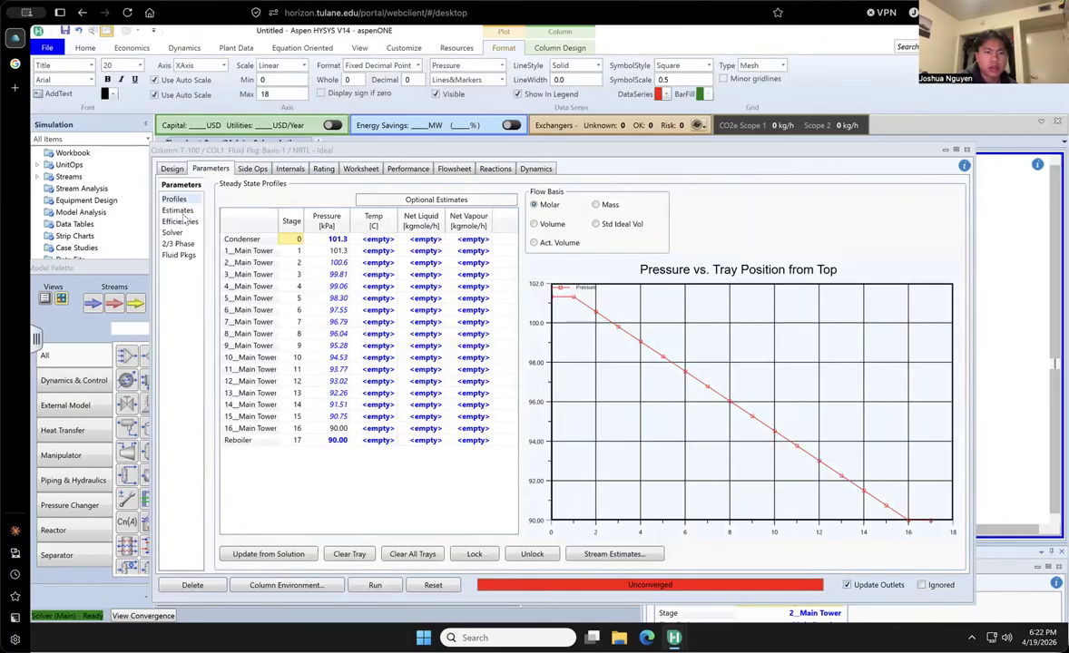
{"action": "left_click", "coordinate": [179, 210]}
{"action": "left_click", "coordinate": [181, 222]}
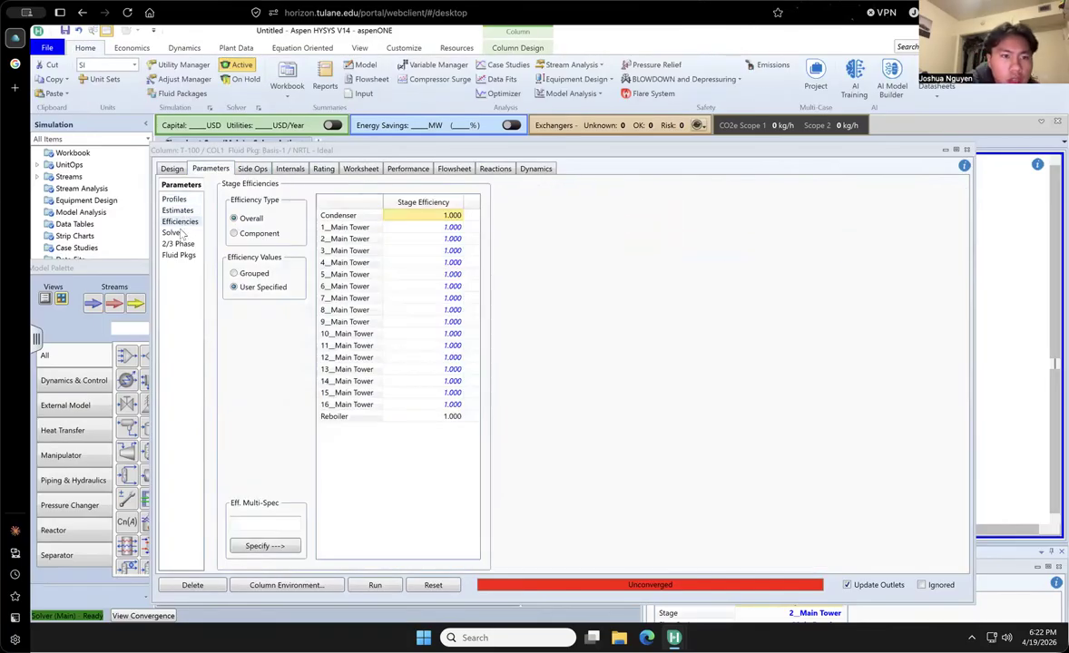
{"action": "left_click", "coordinate": [178, 234]}
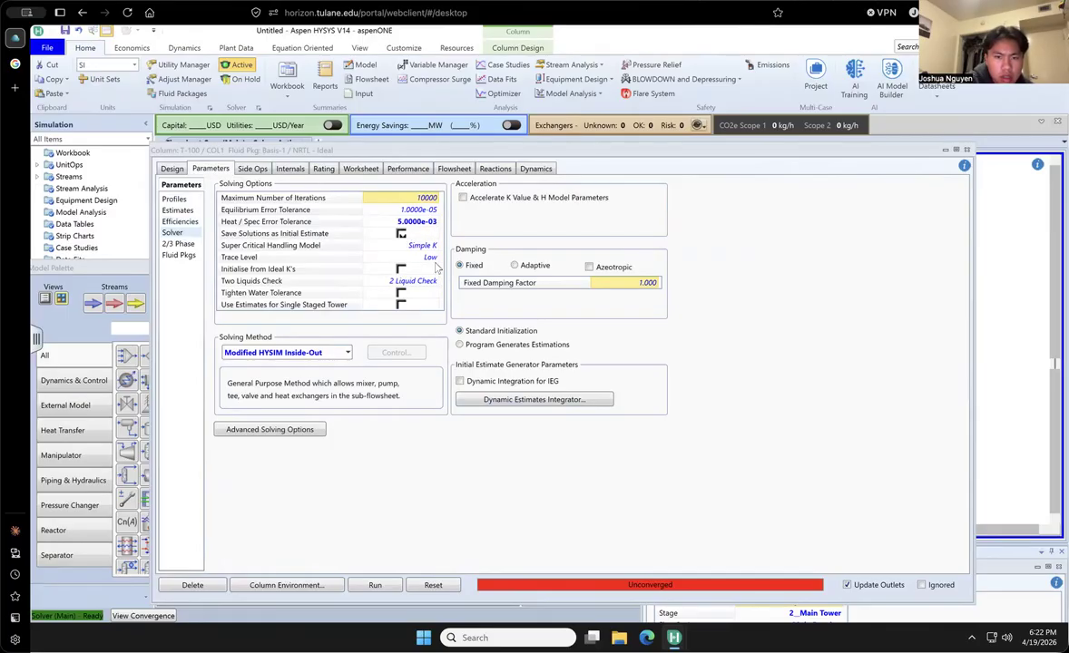
{"action": "left_click", "coordinate": [347, 353]}
{"action": "left_click", "coordinate": [348, 353]}
- Try the Feed stream at inlet stage 5__Main Tower, run the column, and monitor its convergence
{"action": "left_click", "coordinate": [171, 169]}
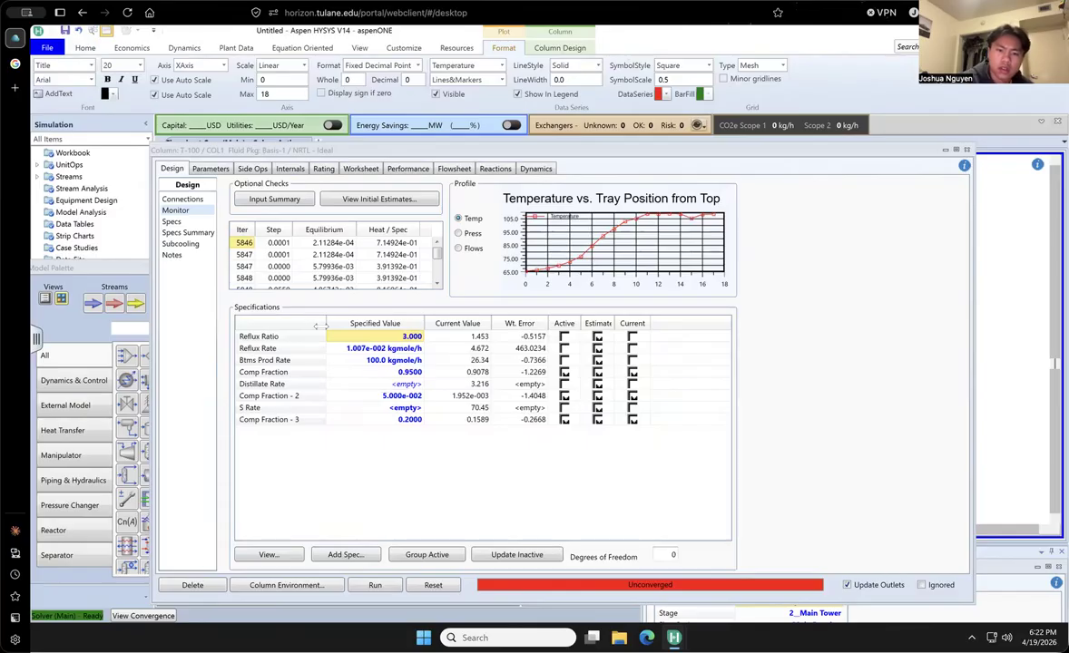
{"action": "left_click", "coordinate": [182, 199]}
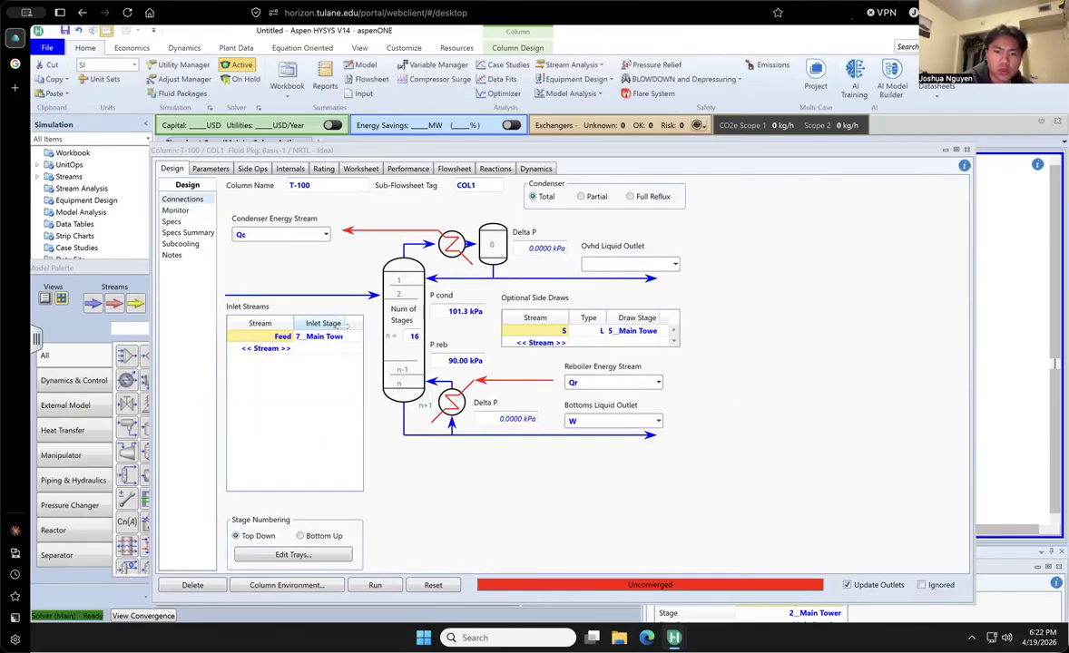
{"action": "left_click", "coordinate": [337, 338]}
{"action": "left_click", "coordinate": [341, 338]}
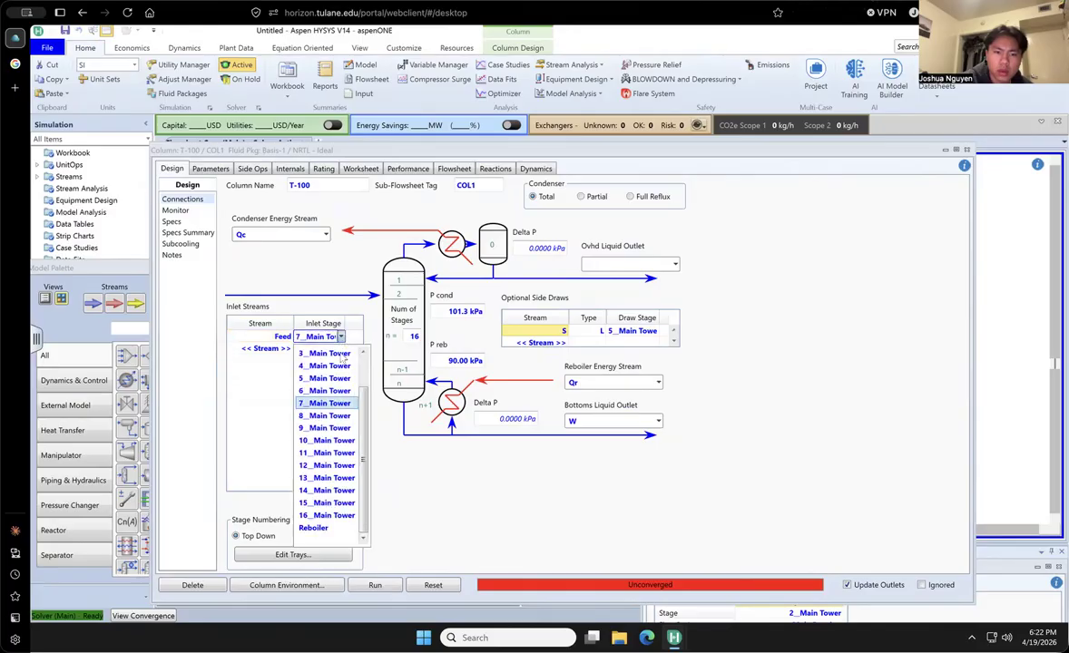
{"action": "left_click", "coordinate": [334, 405]}
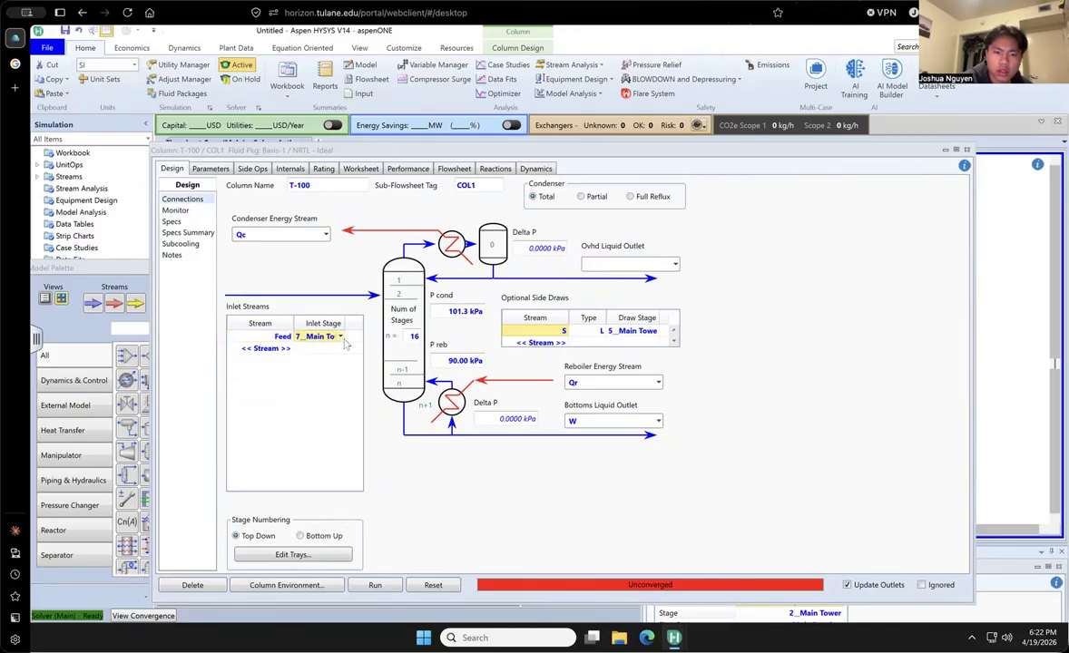
{"action": "left_click", "coordinate": [341, 336]}
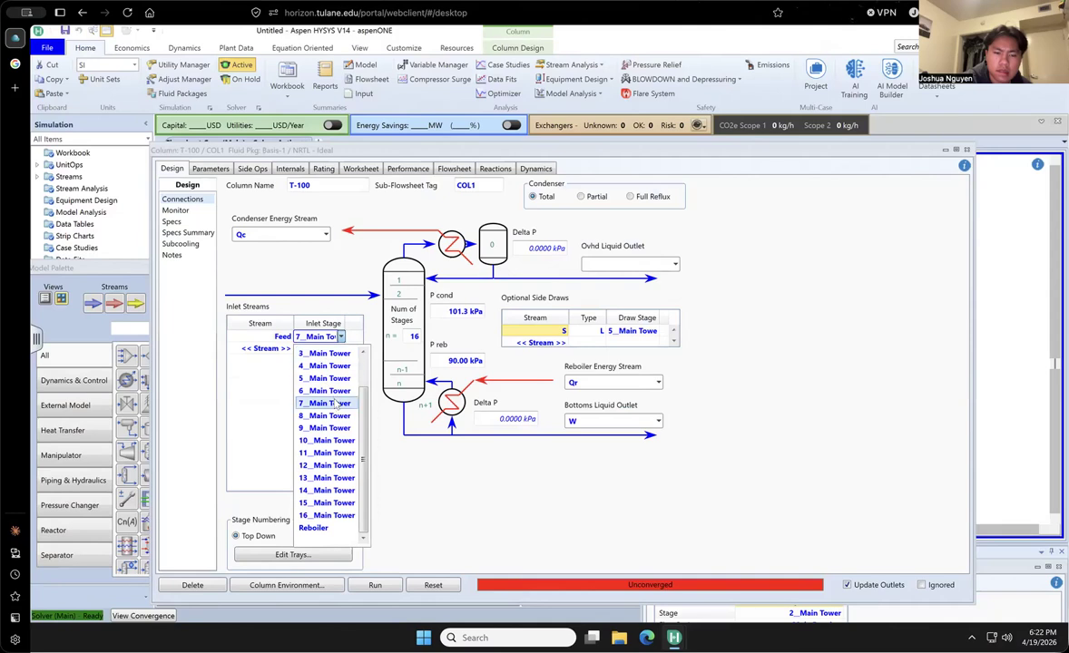
{"action": "left_click", "coordinate": [336, 381]}
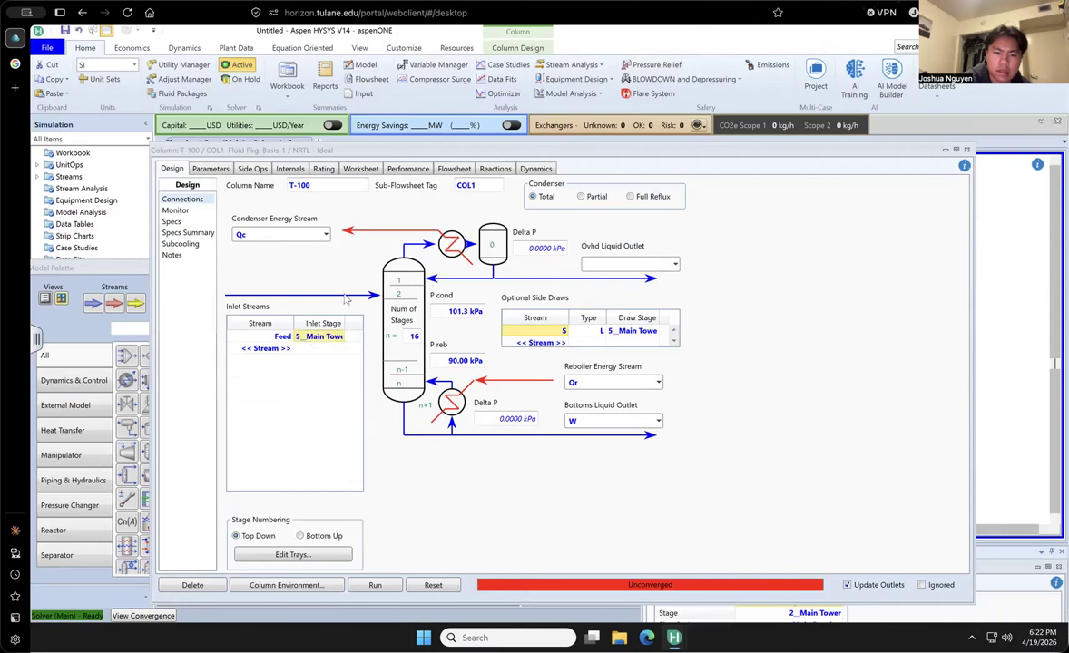
{"action": "left_click", "coordinate": [374, 585]}
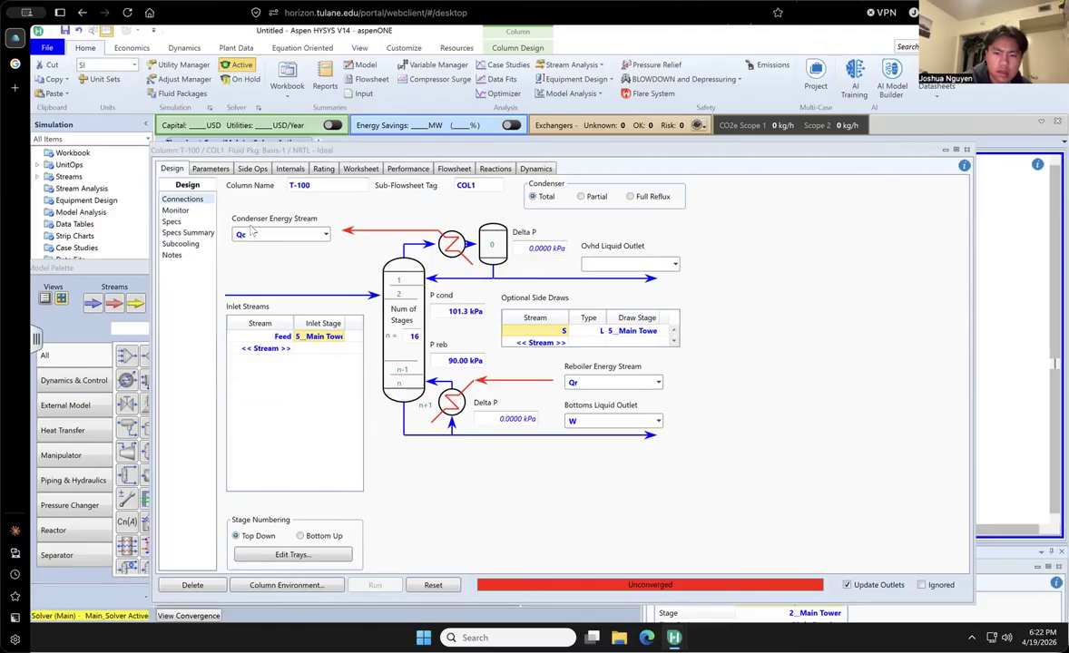
{"action": "left_click", "coordinate": [175, 210]}
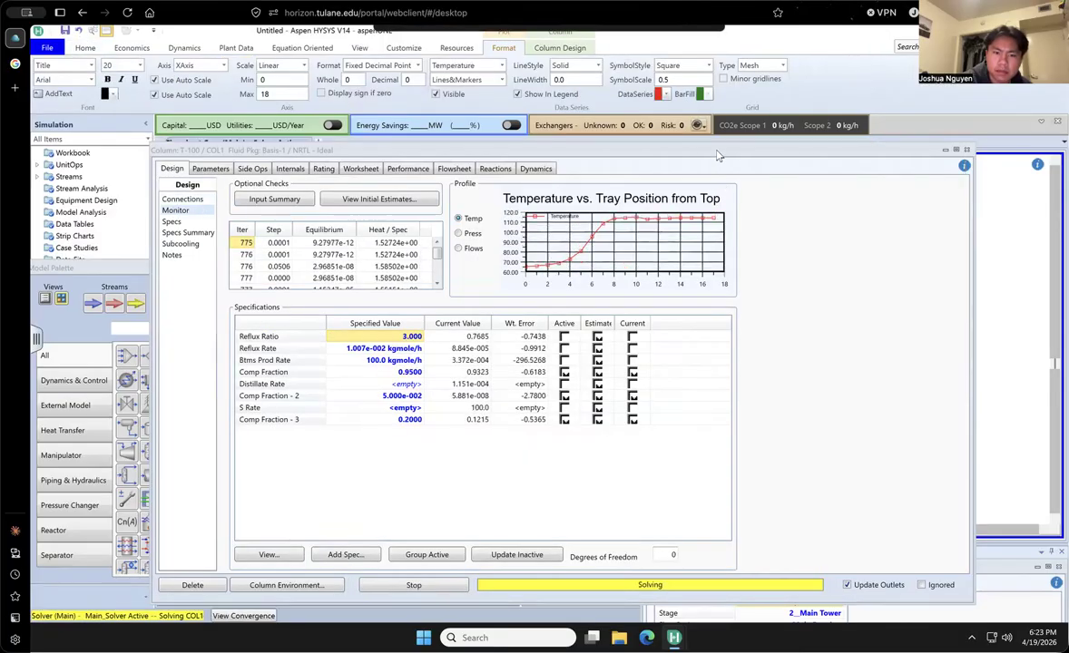
{"action": "left_click_drag", "start_coordinate": [725, 155], "coordinate": [715, 150]}
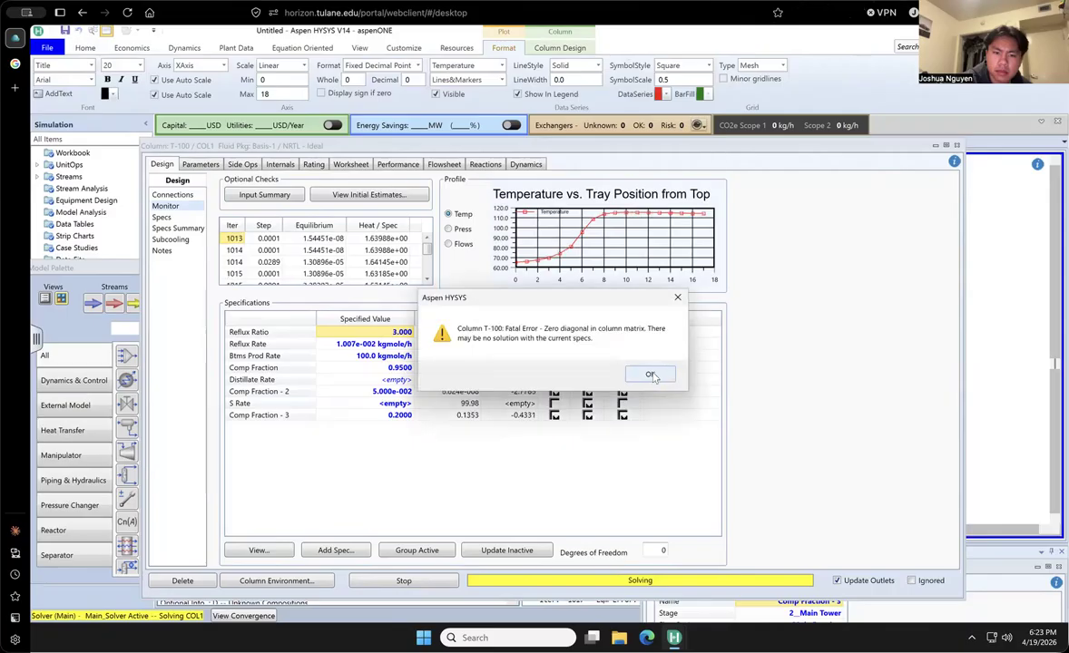
{"action": "left_click", "coordinate": [650, 374]}
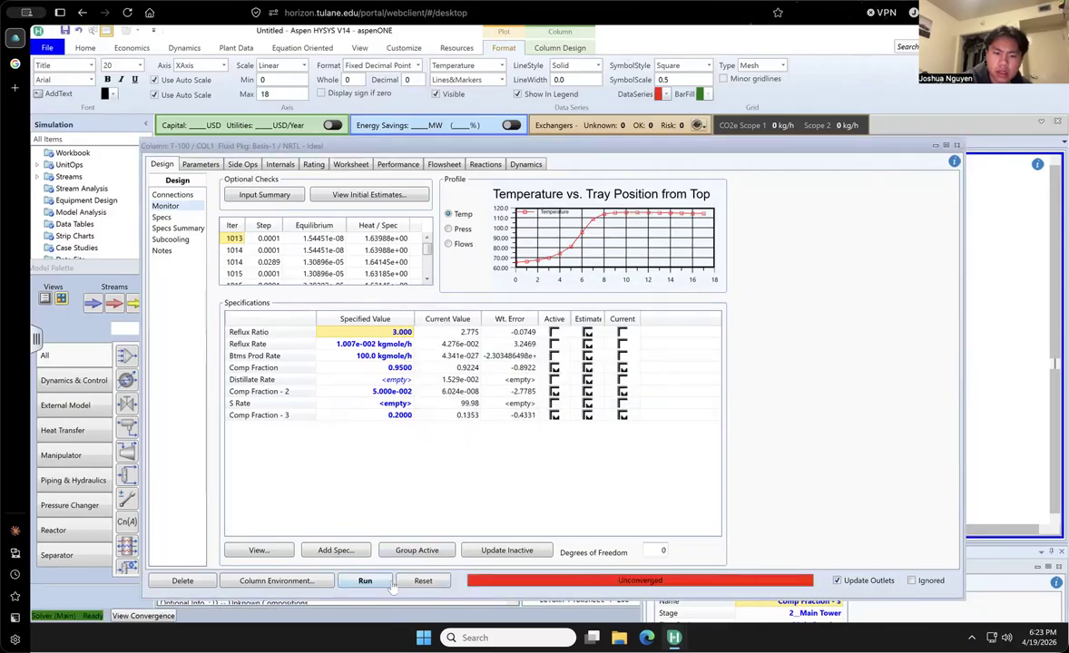
- Deactivate the Comp Fraction - 3 specification and change the Feed inlet stage to 9__Main Tower
{"action": "left_click", "coordinate": [556, 415]}
{"action": "left_click", "coordinate": [554, 415]}
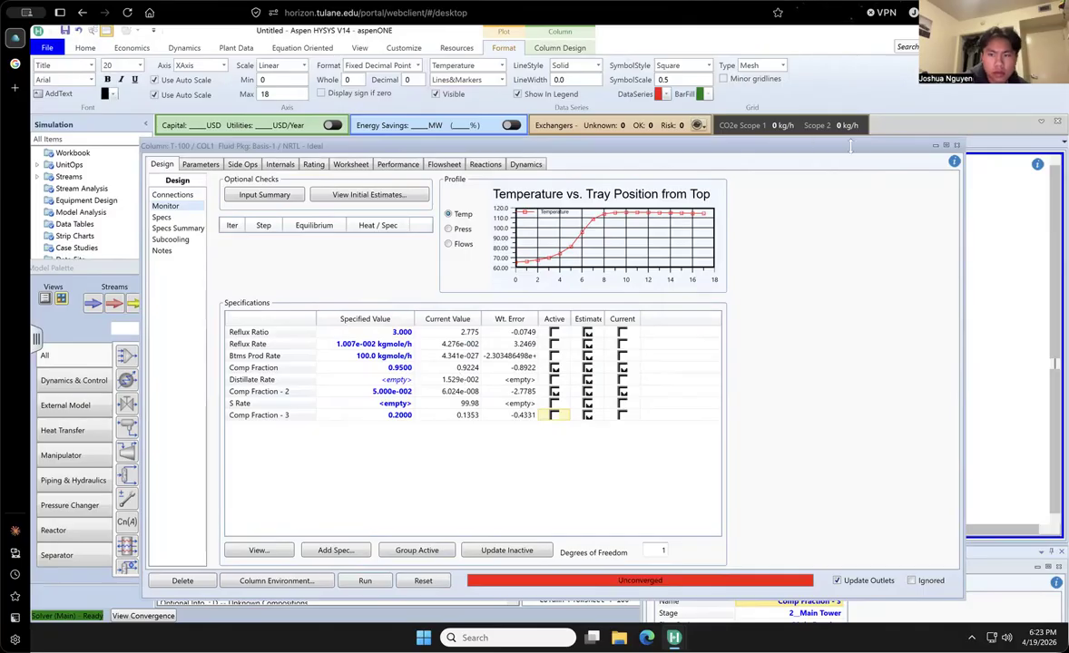
{"action": "left_click", "coordinate": [175, 195]}
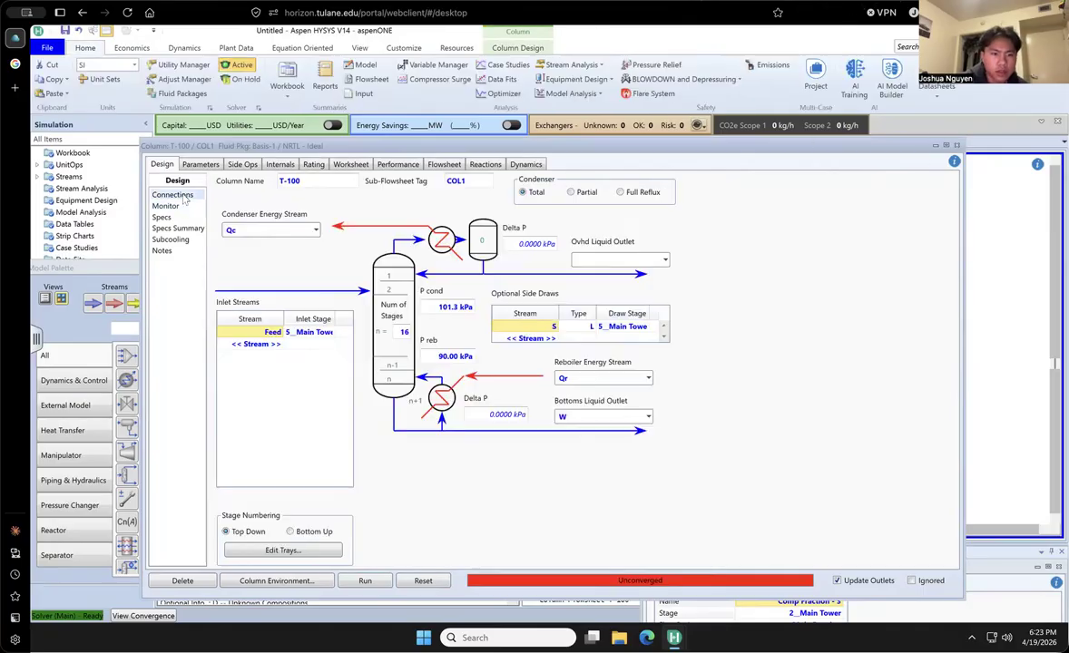
{"action": "left_click", "coordinate": [332, 333]}
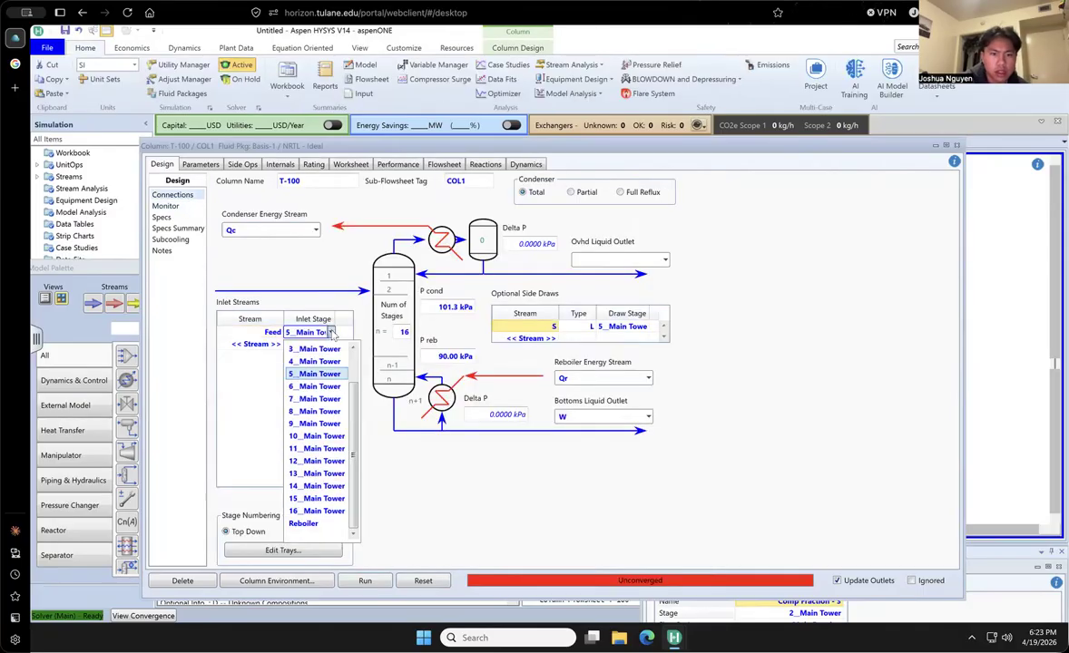
{"action": "left_click", "coordinate": [337, 411]}
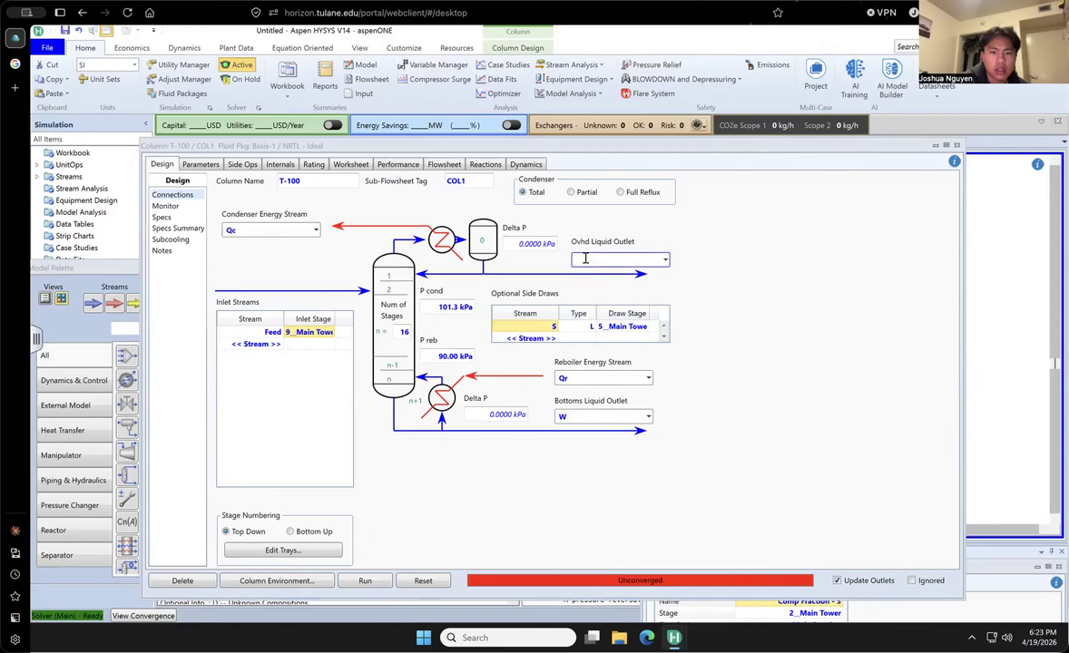
- Name the overhead liquid outlet stream D, and reactivate the Comp Fraction - 3 specification to solve the column
{"action": "left_click", "coordinate": [641, 259]}
{"action": "type", "text": "D"}
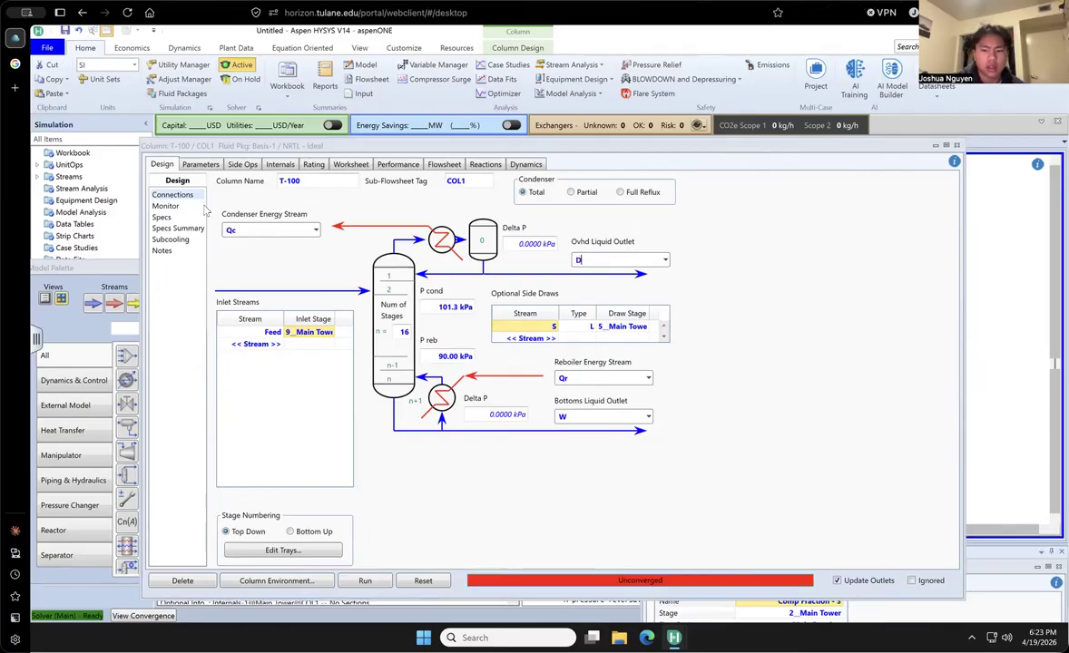
{"action": "left_click", "coordinate": [165, 206]}
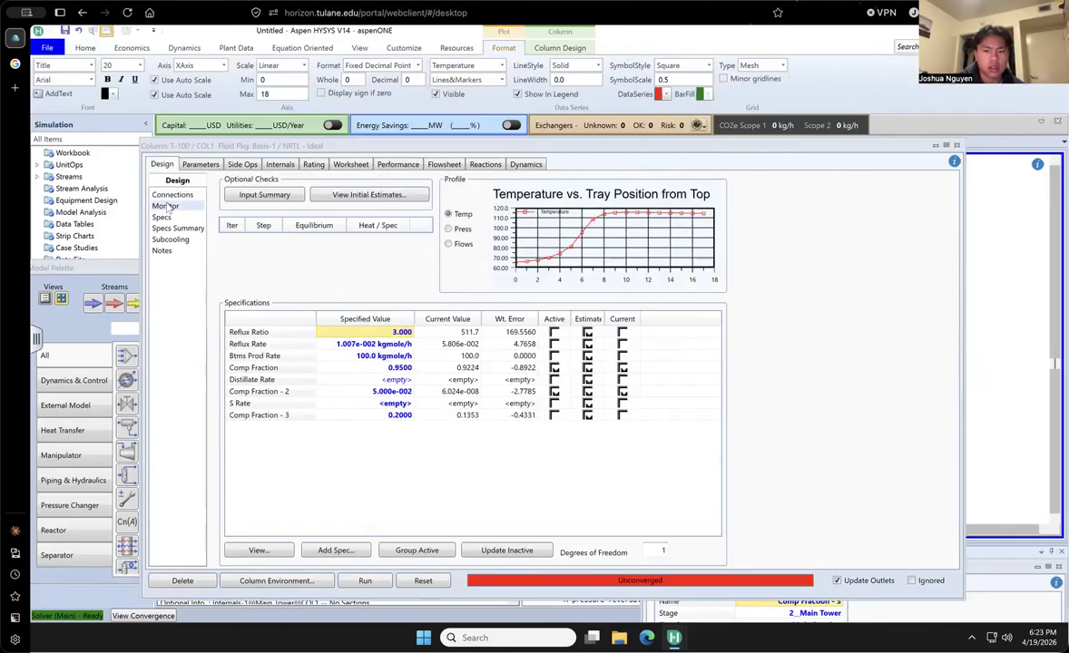
{"action": "left_click", "coordinate": [554, 416]}
{"action": "left_click", "coordinate": [554, 416]}
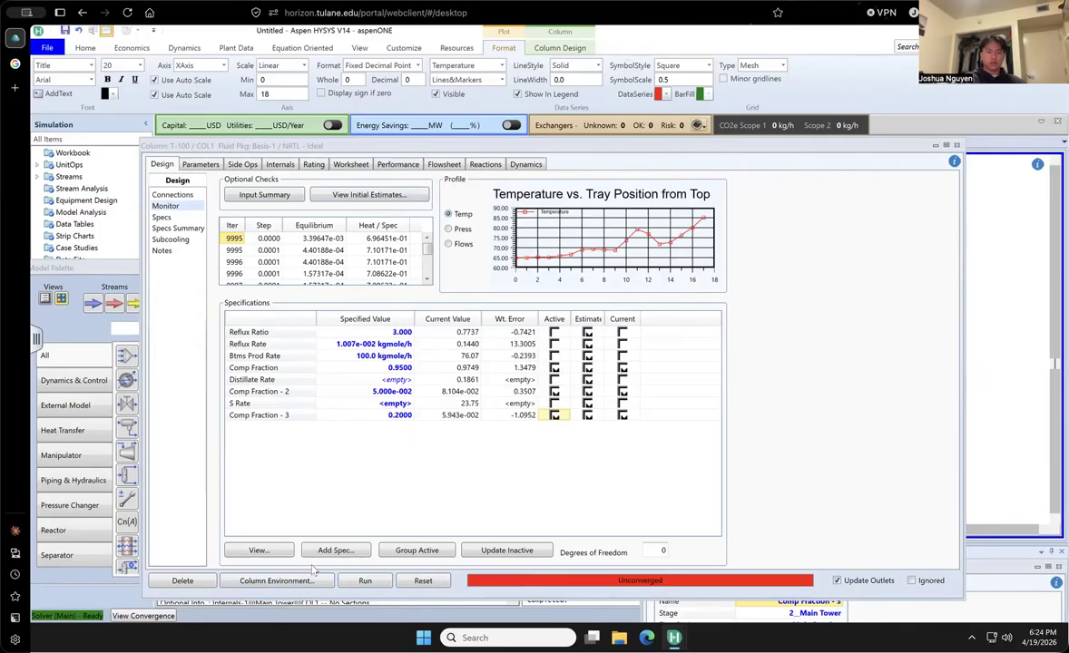
- Review side draw S's draw stage, the list of column specifications, and their calculated values in the monitor
{"action": "left_click", "coordinate": [177, 196]}
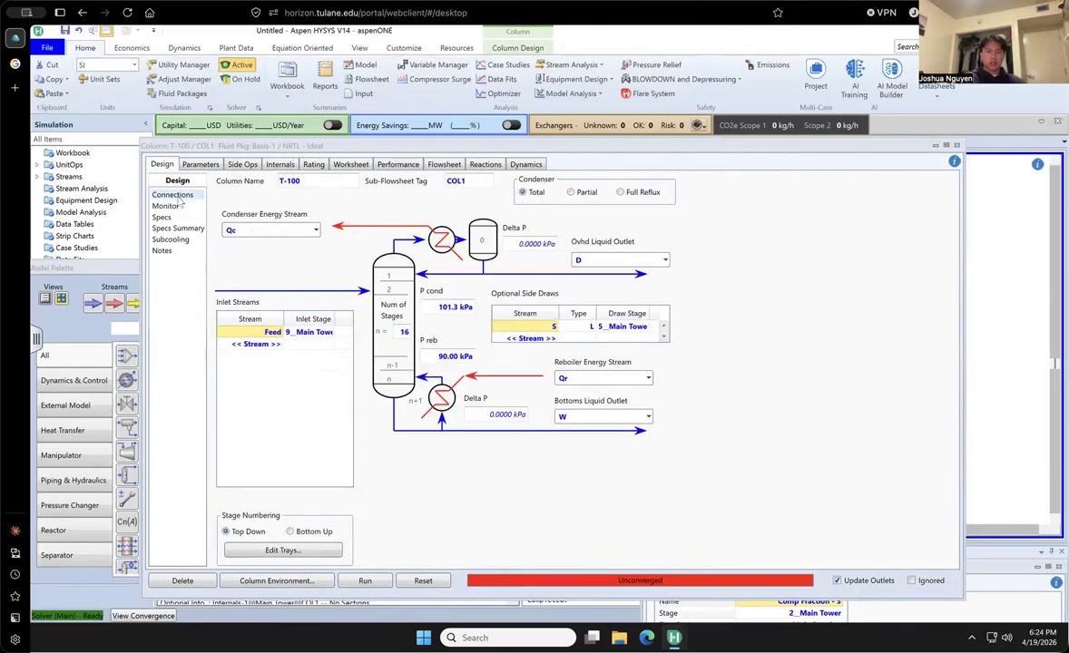
{"action": "left_click", "coordinate": [645, 327]}
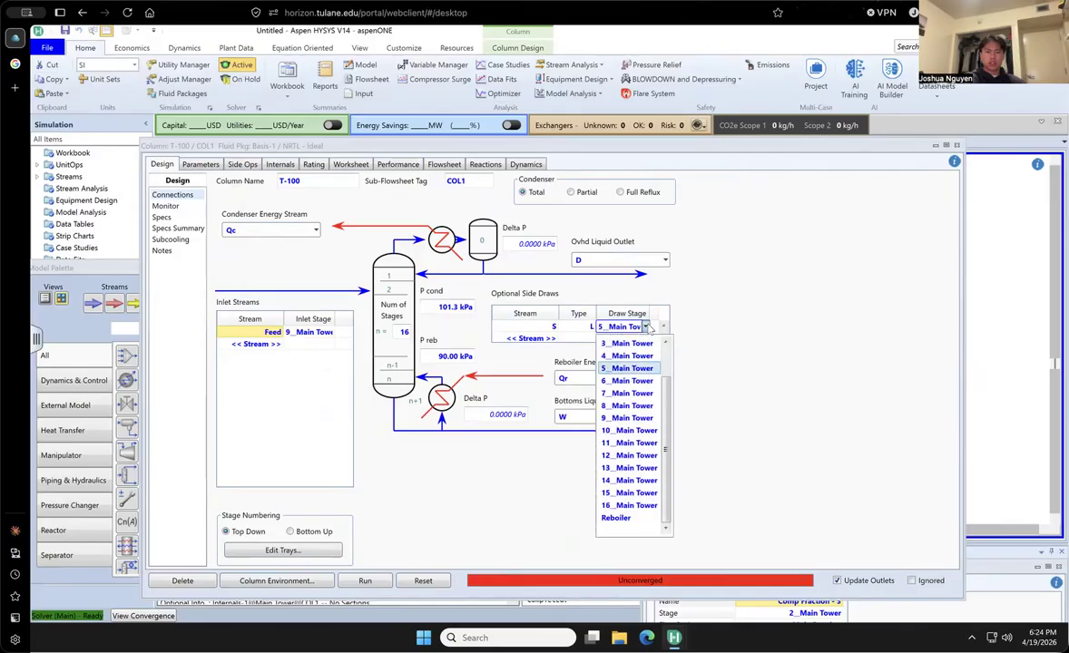
{"action": "left_click", "coordinate": [634, 371]}
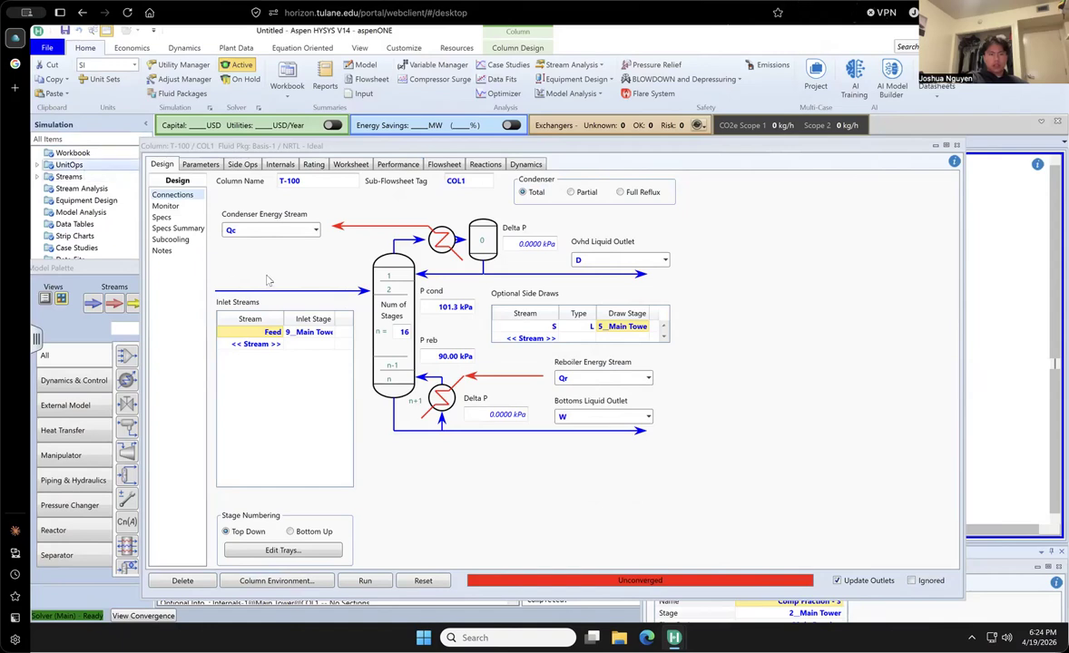
{"action": "left_click", "coordinate": [162, 218]}
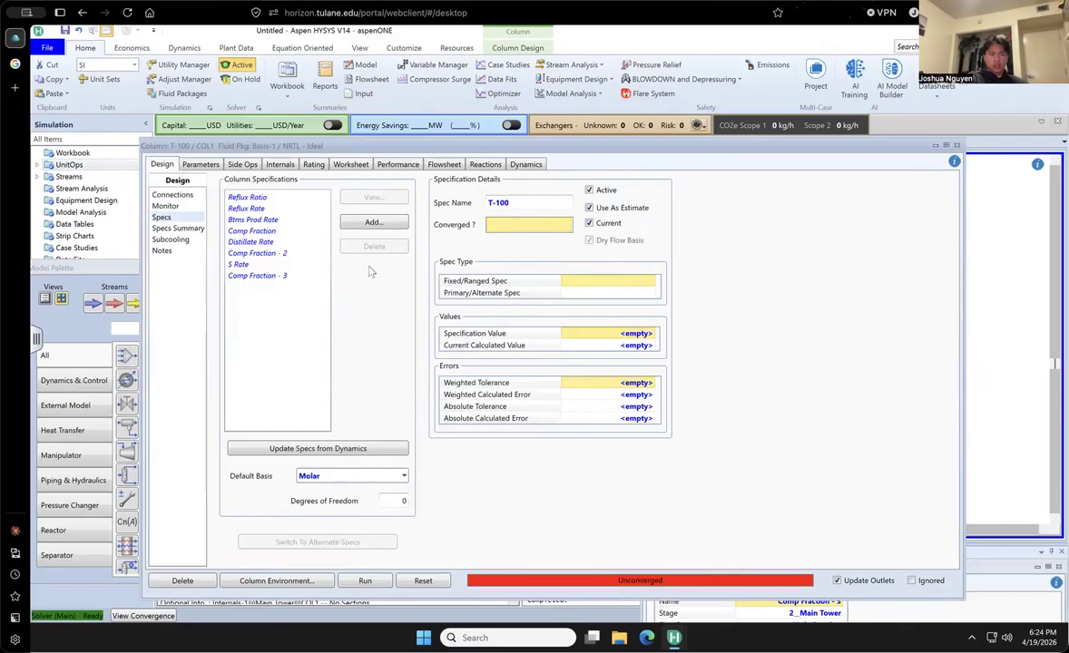
{"action": "left_click", "coordinate": [165, 207]}
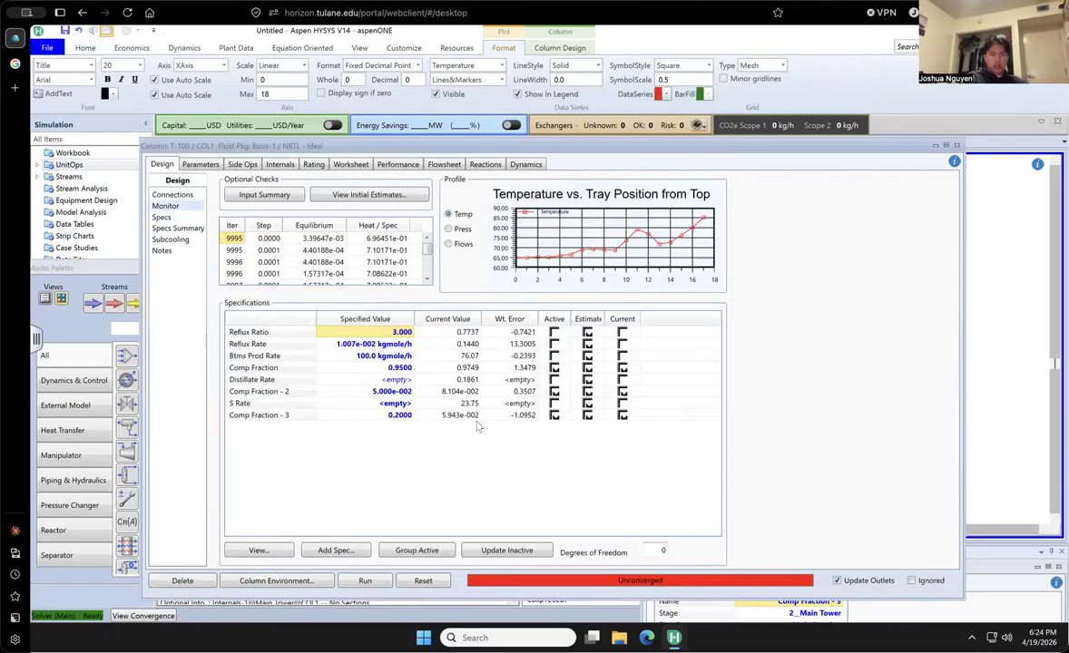
- Deactivate the Comp Fraction - 3 specification and activate the S Rate specification in its place
{"action": "left_click", "coordinate": [554, 415]}
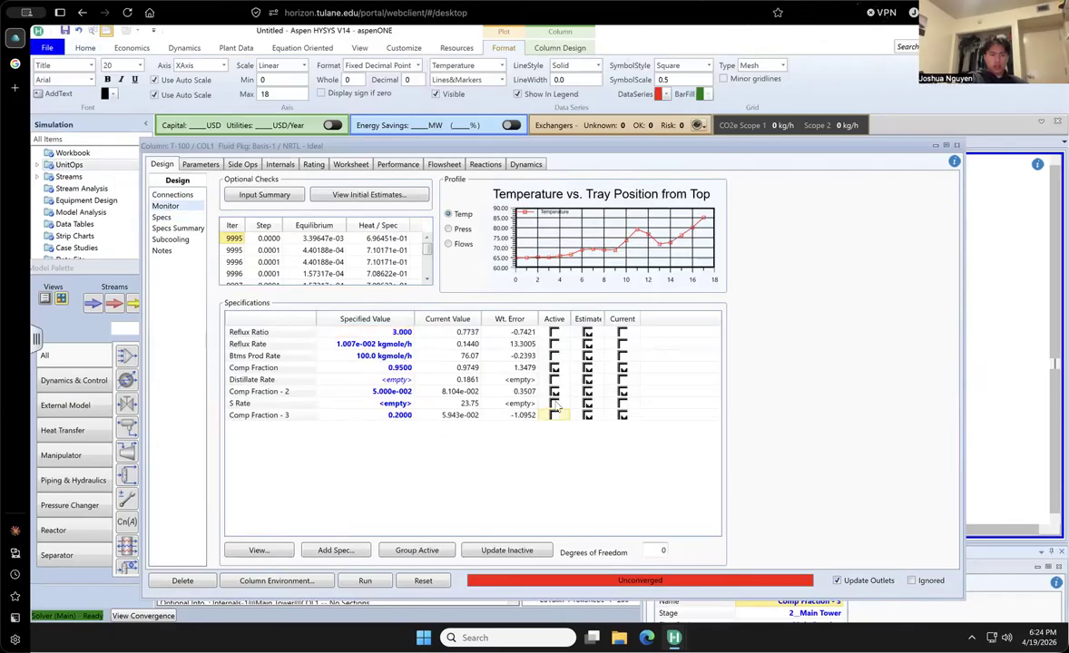
{"action": "left_click", "coordinate": [555, 403]}
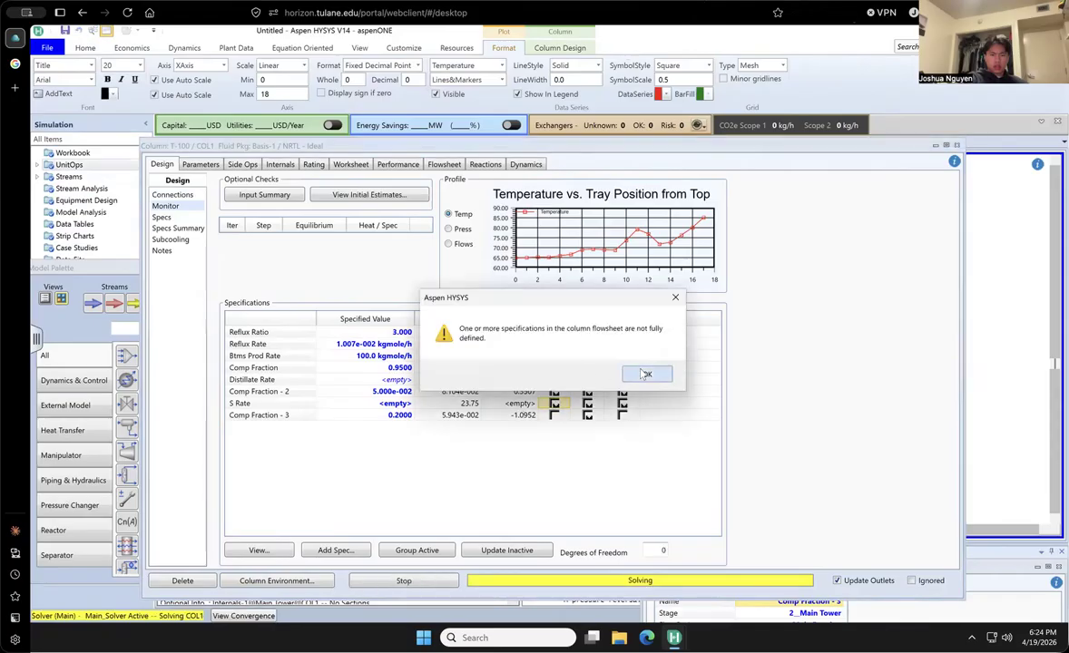
{"action": "left_click", "coordinate": [646, 374]}
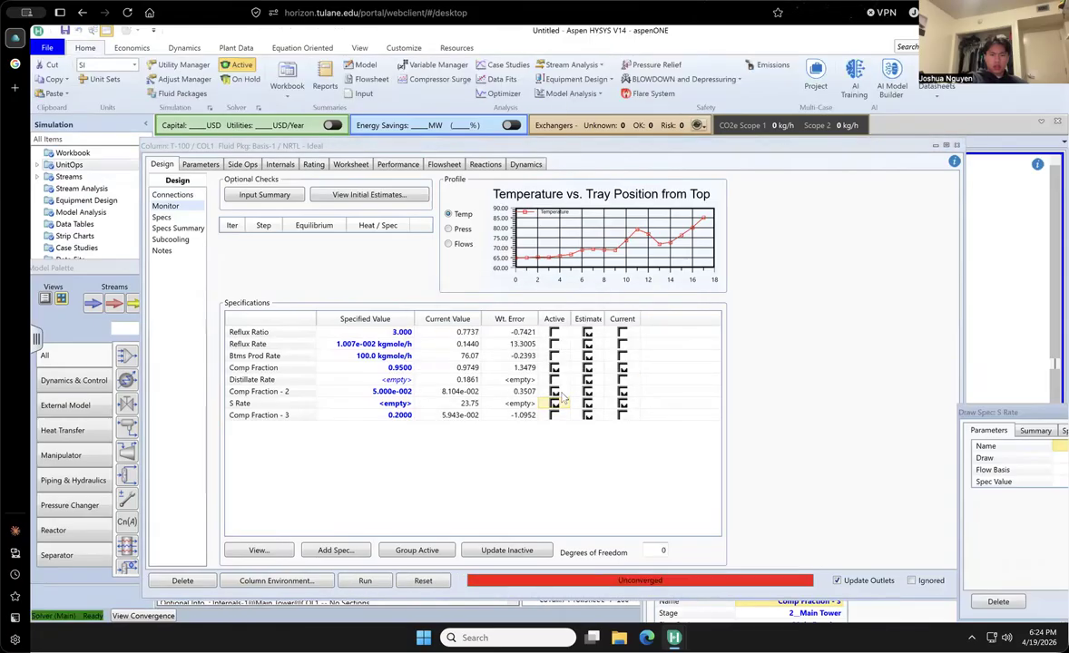
- Set the S Rate specification's value to 15 kgmole/h on a molar flow basis and solve the column
{"action": "left_click_drag", "start_coordinate": [982, 414], "coordinate": [553, 303]}
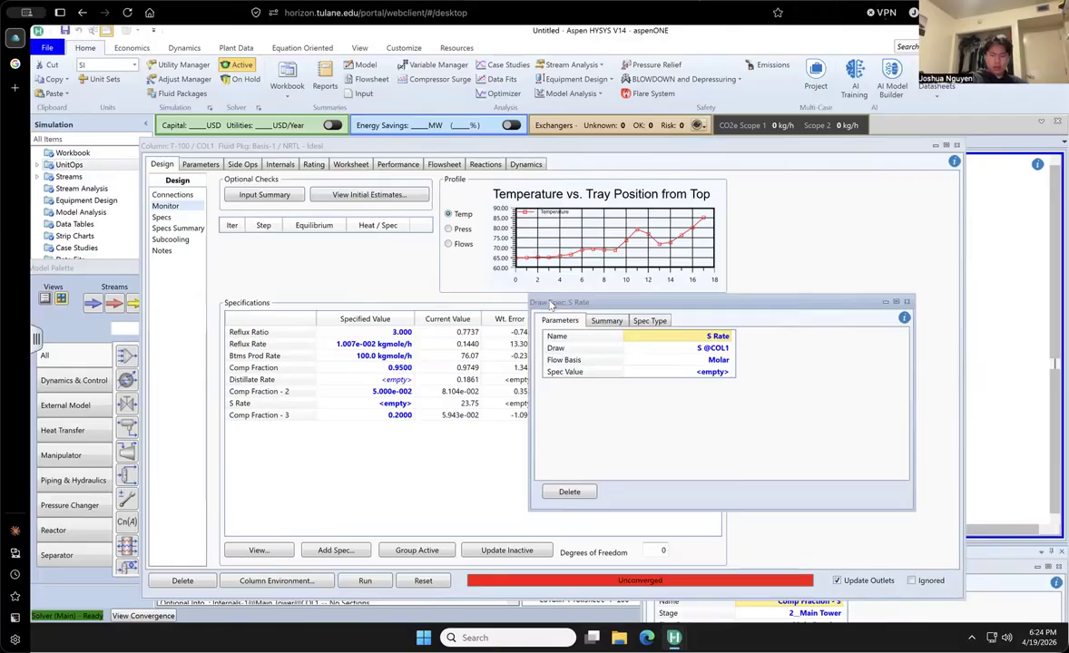
{"action": "left_click", "coordinate": [712, 373]}
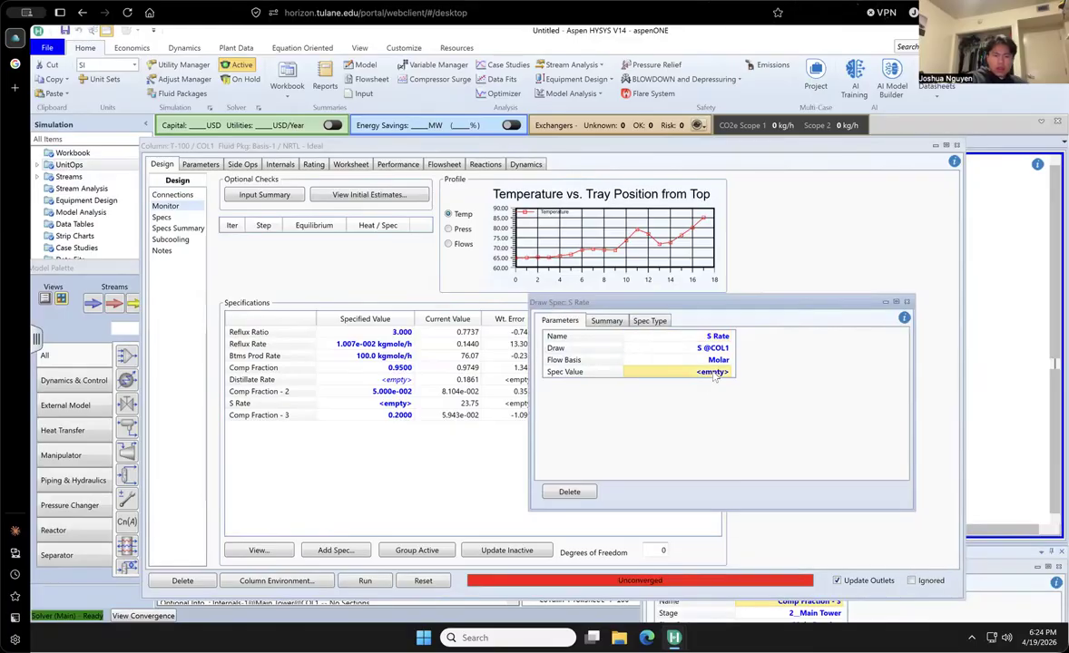
{"action": "type", "text": "1"}
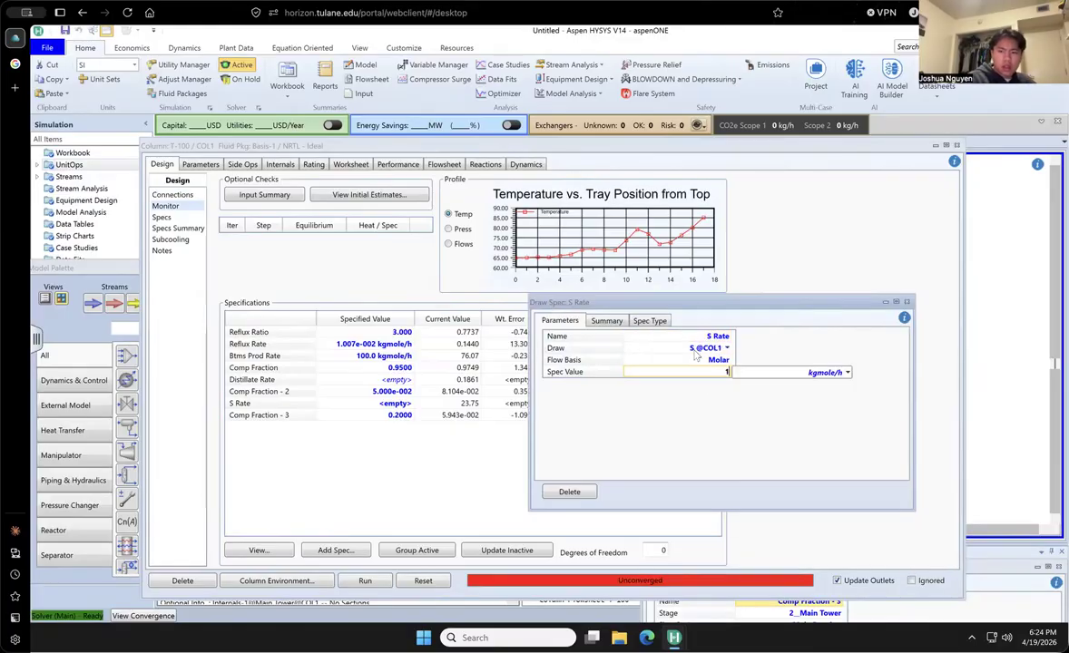
{"action": "type", "text": "5"}
{"action": "key", "text": "Return"}
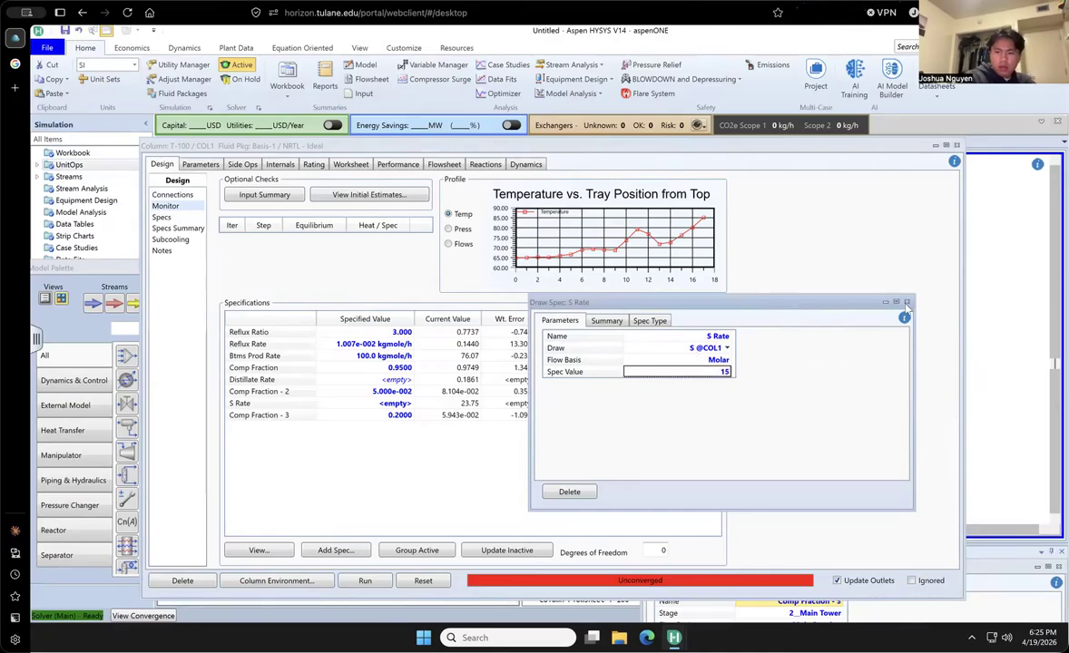
{"action": "left_click", "coordinate": [907, 304]}
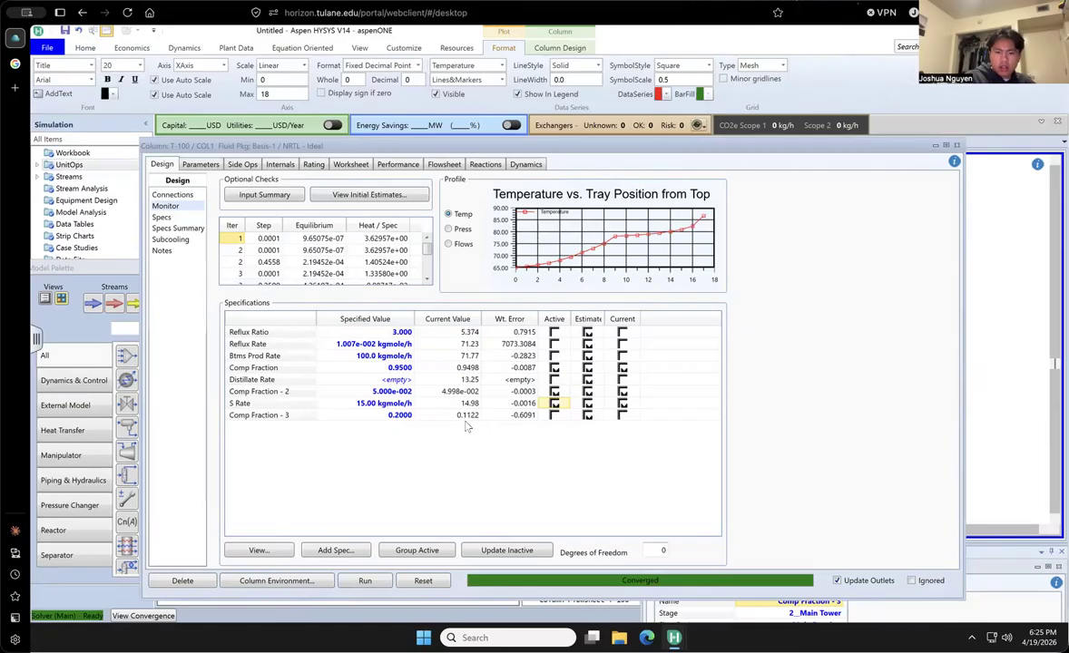
- Check the outlet stream compositions, and change the Comp Fraction - 3 specification's stage to 5__Main Tower
{"action": "left_click", "coordinate": [349, 164]}
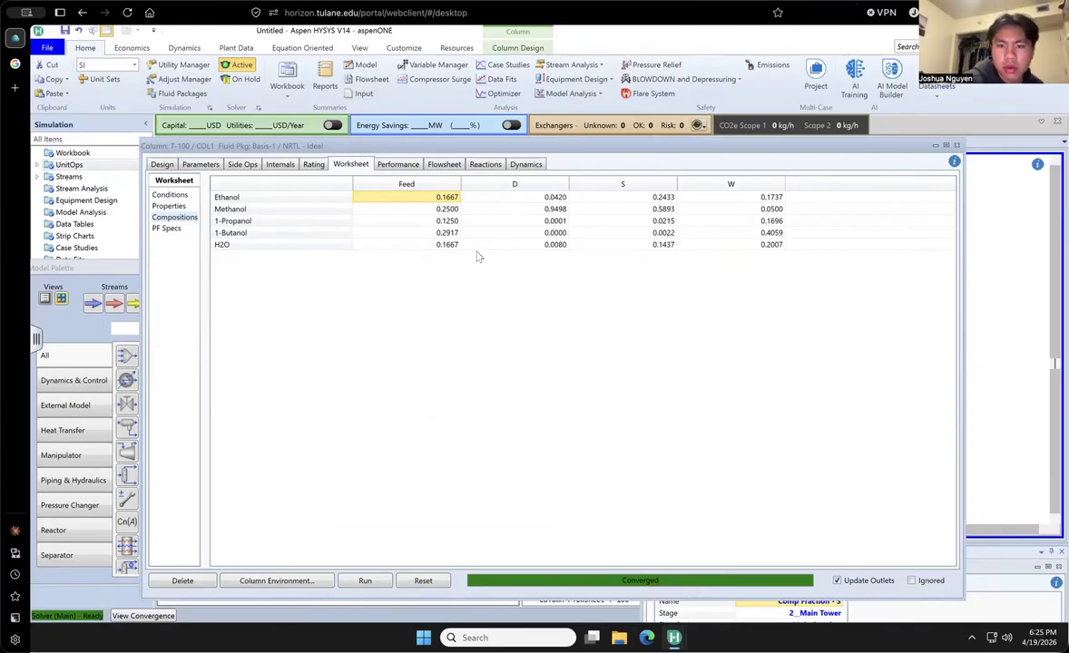
{"action": "left_click", "coordinate": [162, 165]}
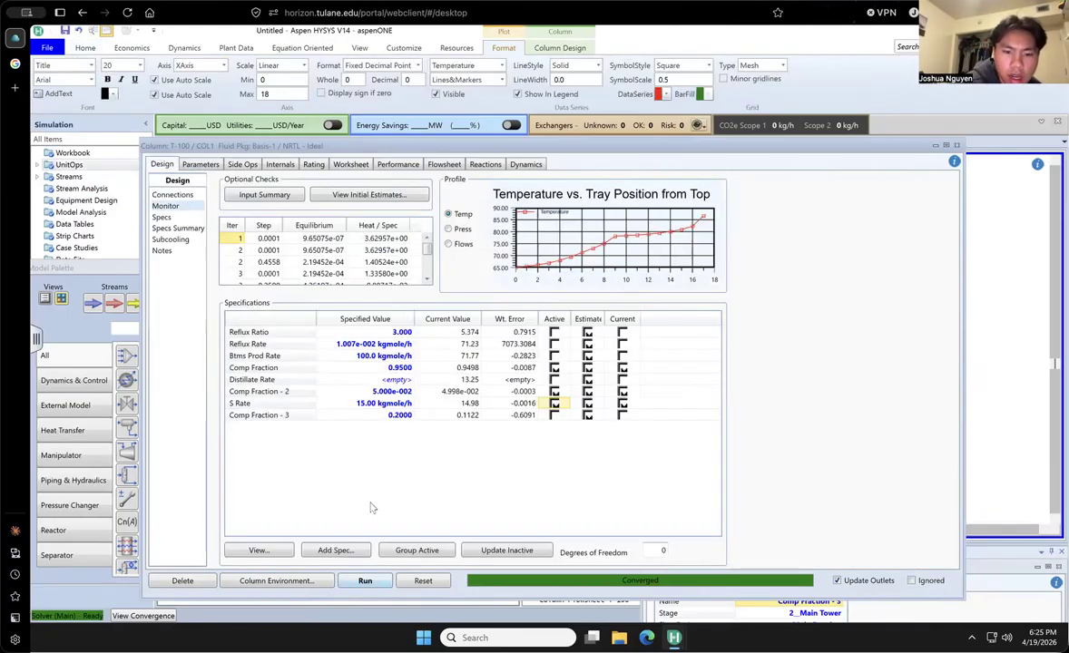
{"action": "left_click", "coordinate": [365, 416]}
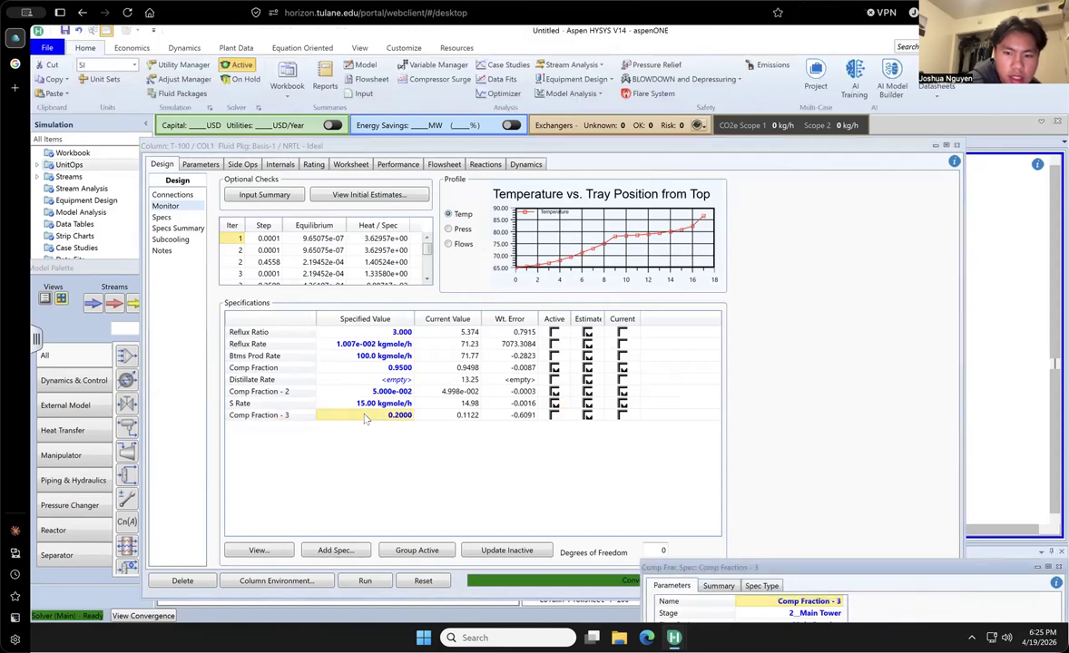
{"action": "left_click_drag", "start_coordinate": [802, 573], "coordinate": [597, 193]}
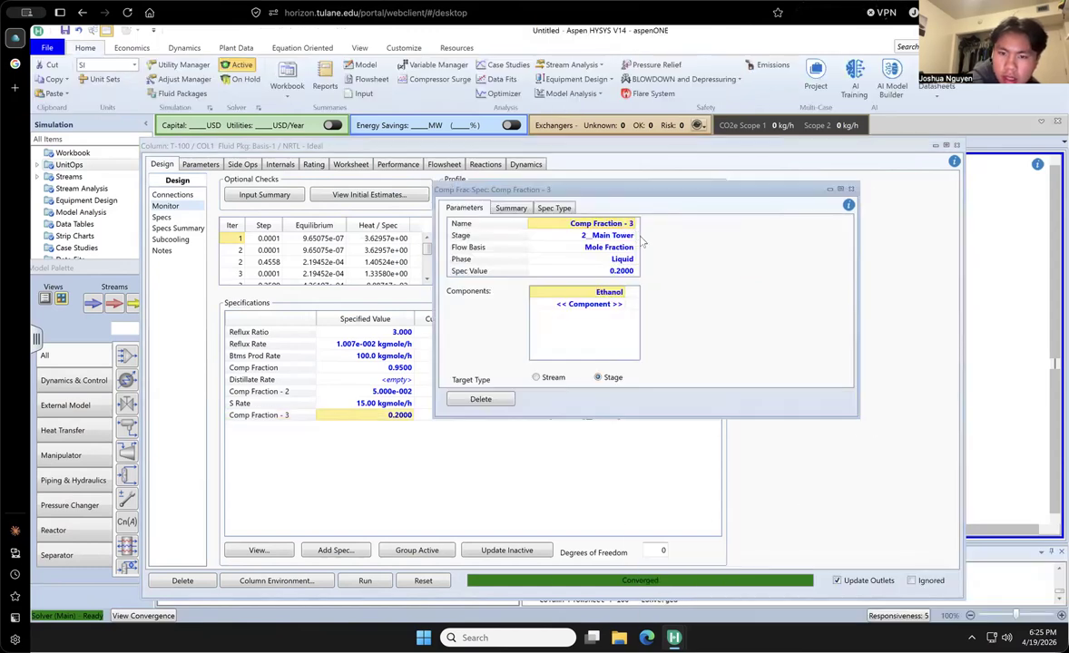
{"action": "left_click", "coordinate": [585, 236]}
{"action": "left_click", "coordinate": [597, 288]}
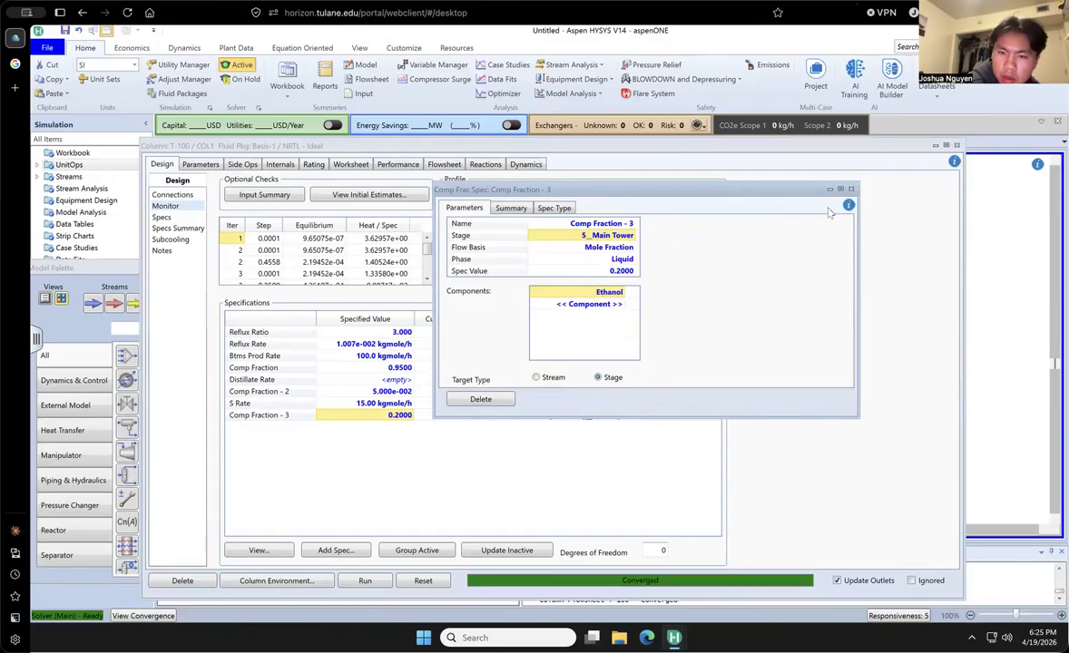
{"action": "left_click", "coordinate": [851, 189]}
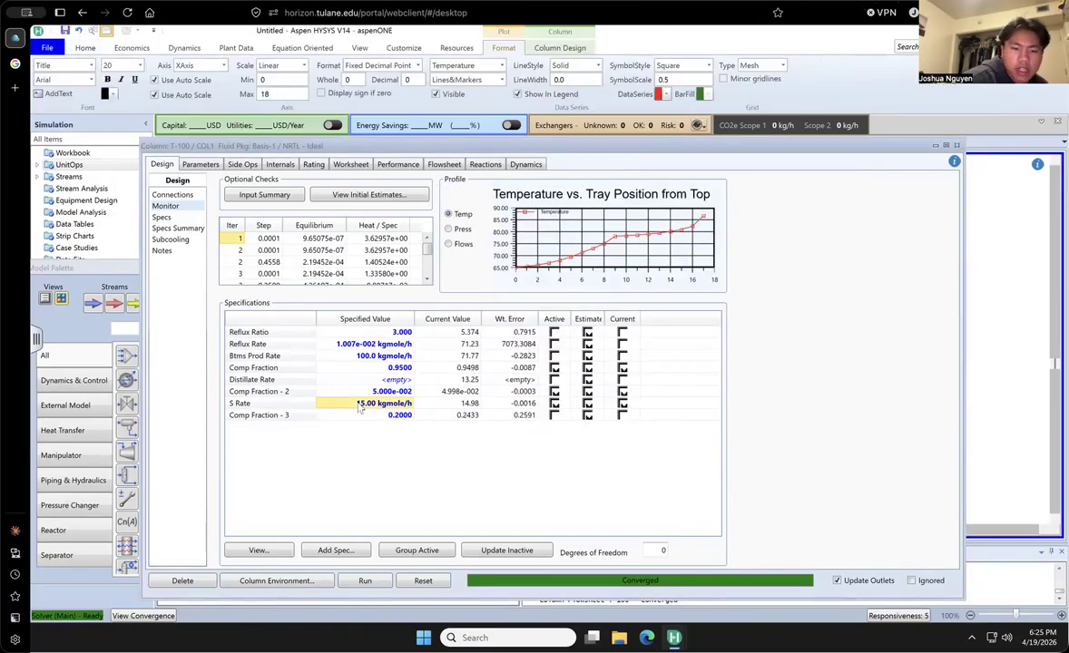
- Try S Rate values of 20 and 10 kgmole/h to compare their effect on the Comp Fraction - 3 value
{"action": "type", "text": "20"}
{"action": "key", "text": "Return"}
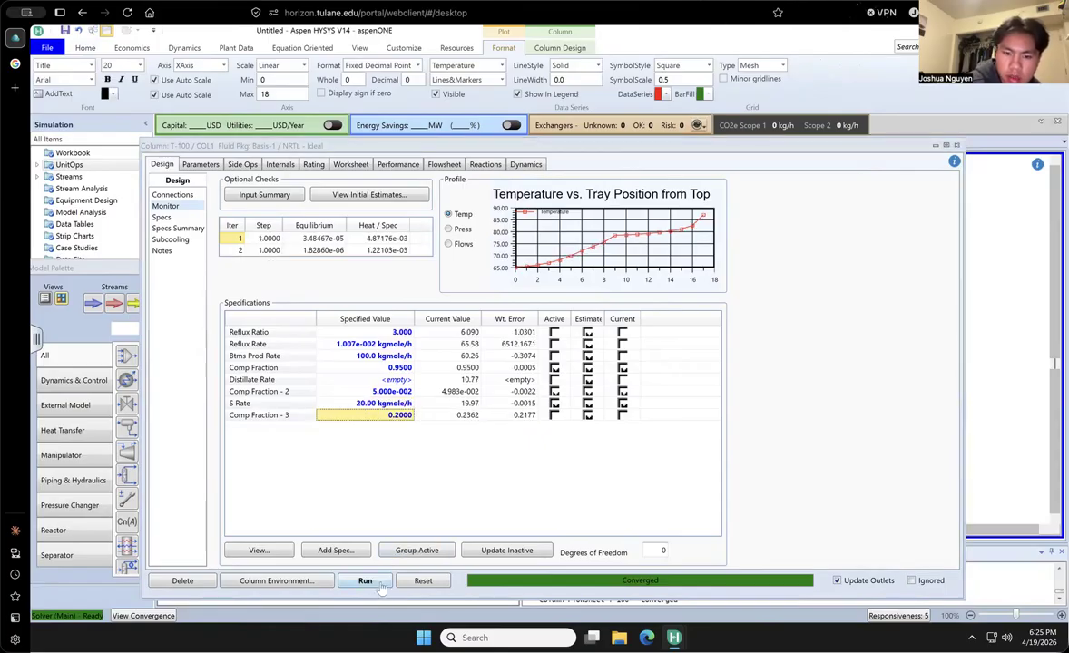
{"action": "type", "text": "10"}
{"action": "key", "text": "Return"}
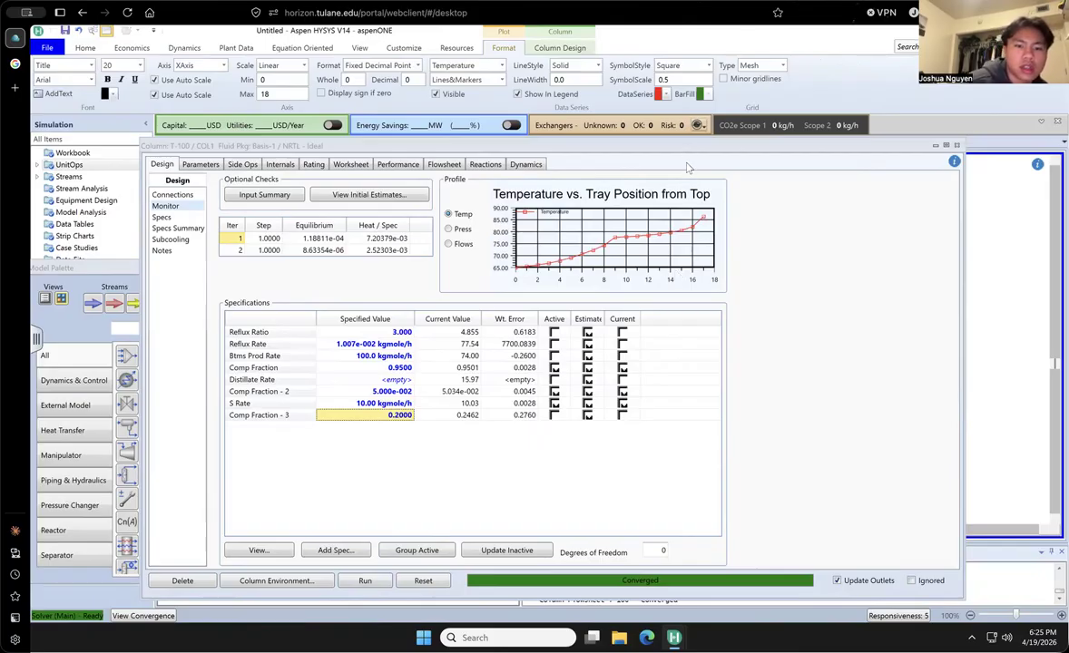
- Set the S Rate specification to 5 kgmole/h and rerun the column
{"action": "left_click", "coordinate": [359, 408]}
{"action": "type", "text": "5"}
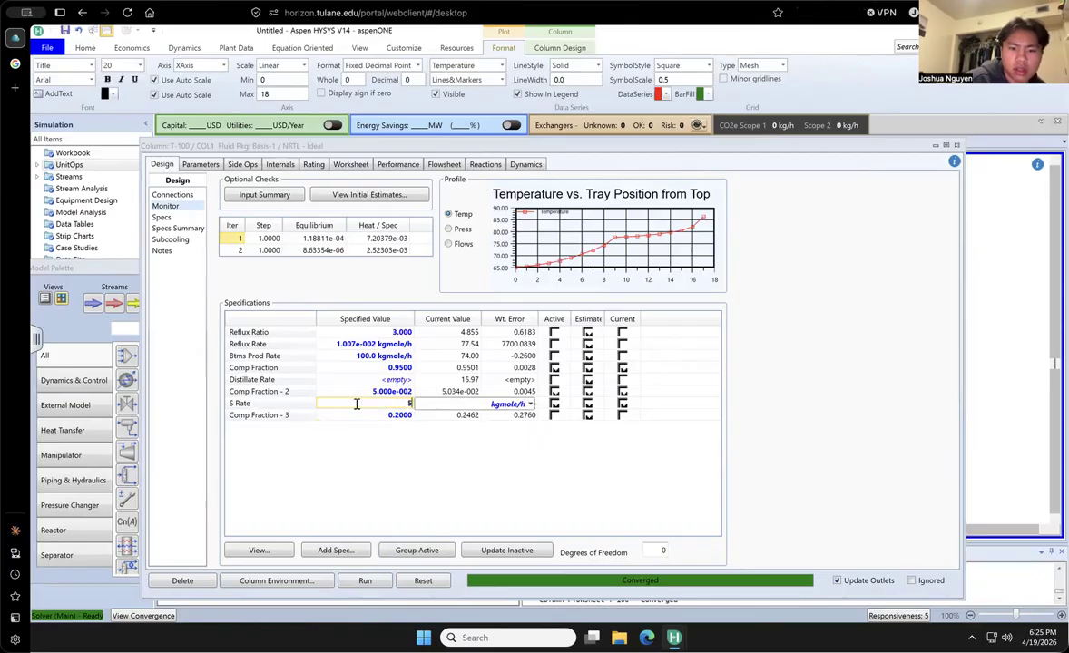
{"action": "key", "text": "Return"}
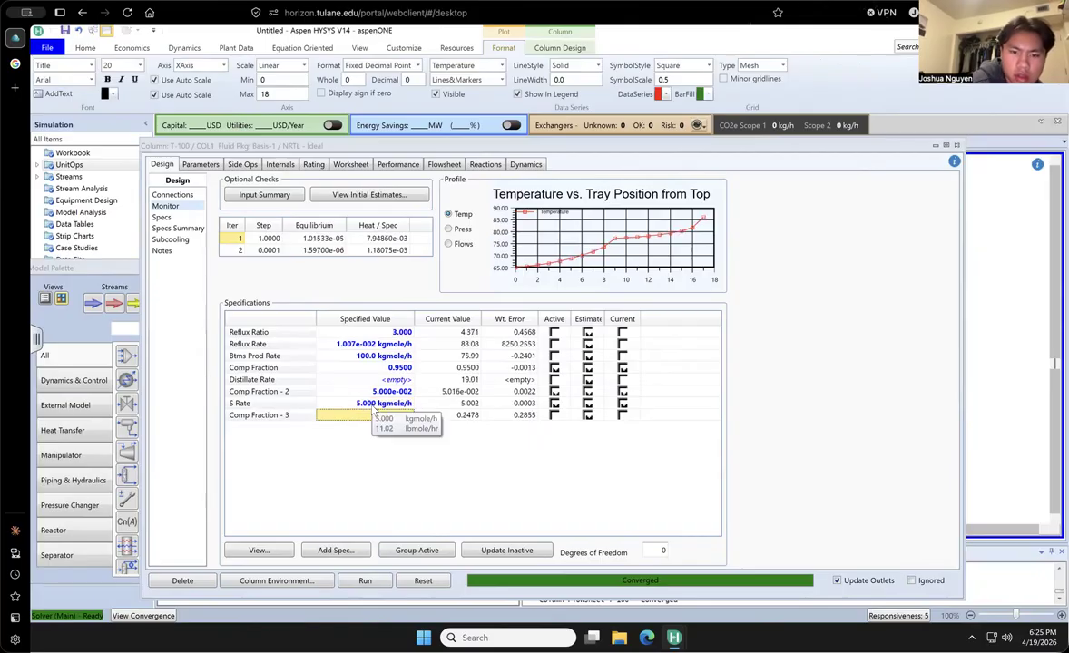
{"action": "left_click", "coordinate": [380, 585]}
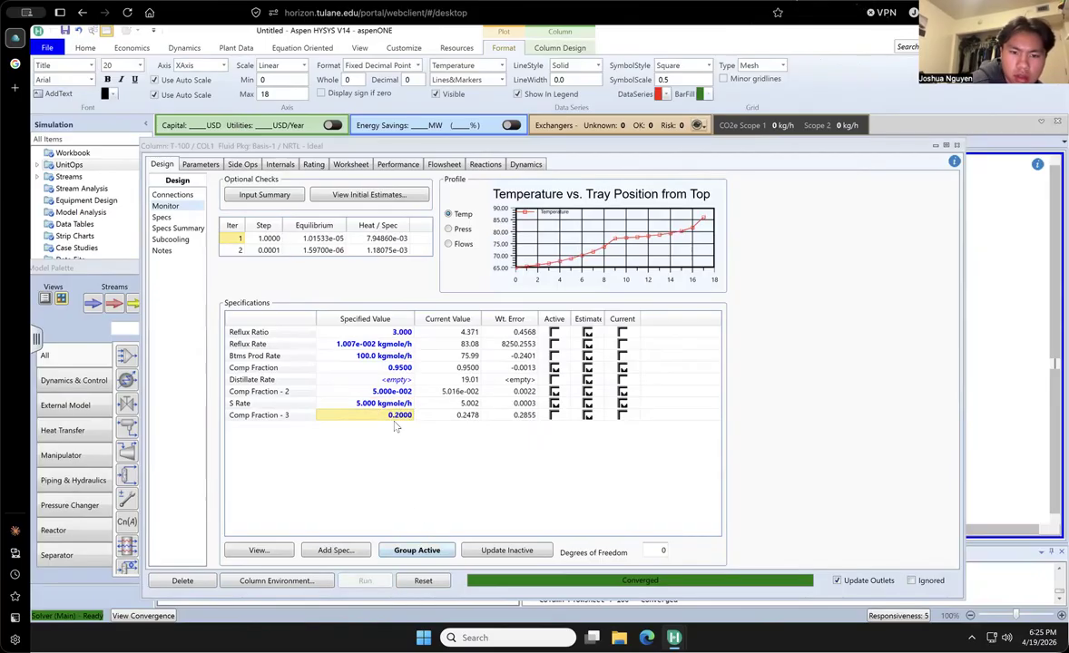
{"action": "left_click", "coordinate": [361, 403]}
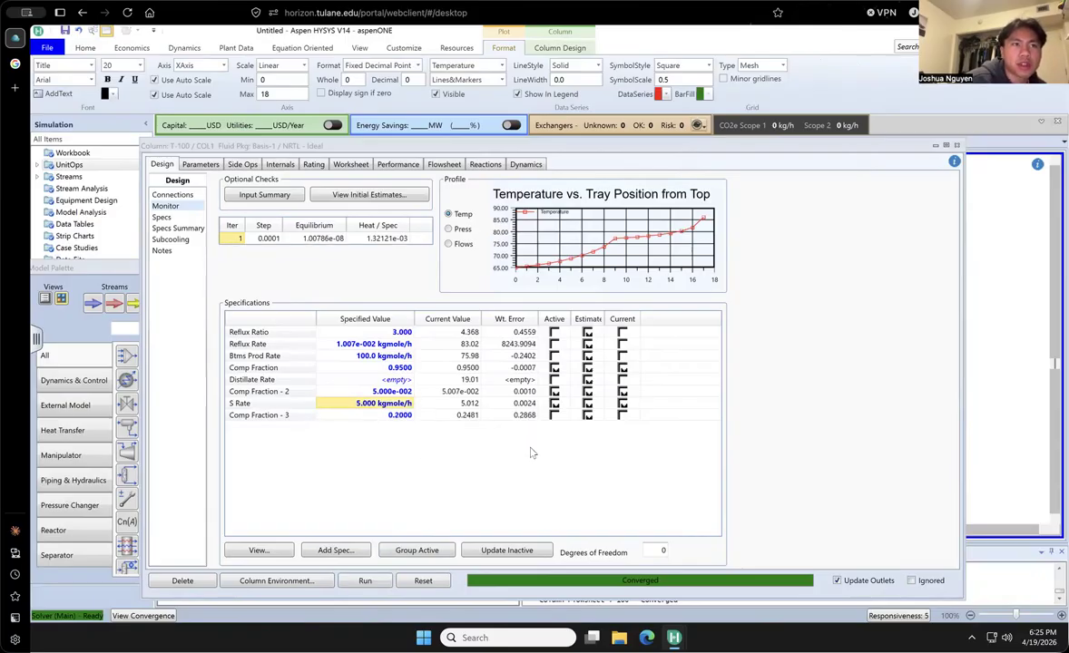
- Review the component compositions of streams D, S and W in the column worksheet, and close the column window
{"action": "left_click", "coordinate": [351, 164]}
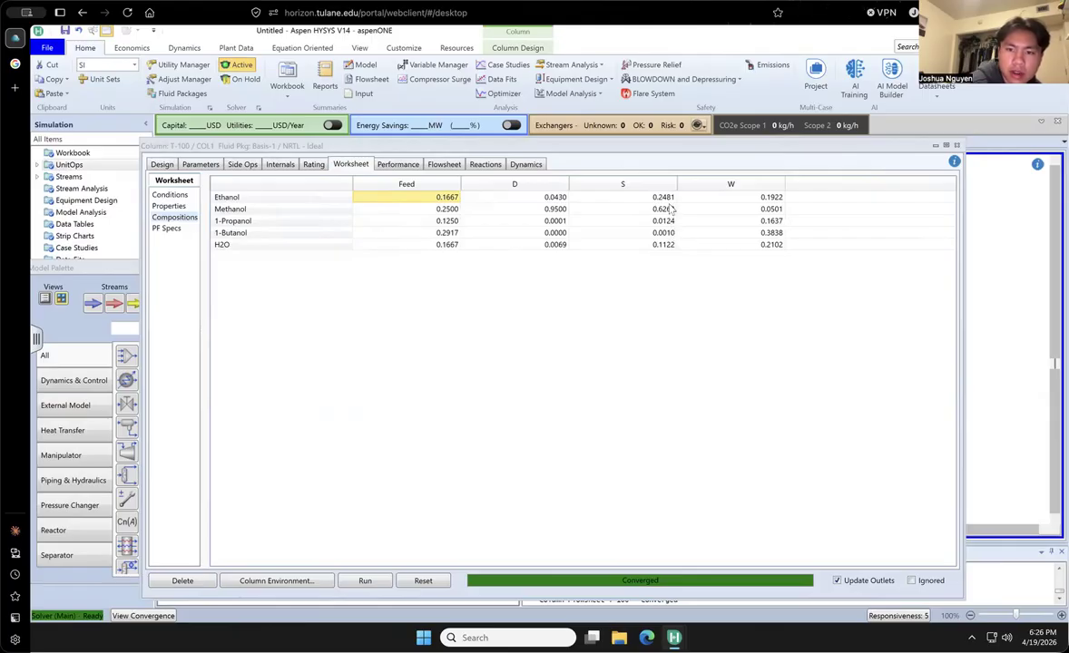
{"action": "left_click_drag", "start_coordinate": [715, 146], "coordinate": [659, 157]}
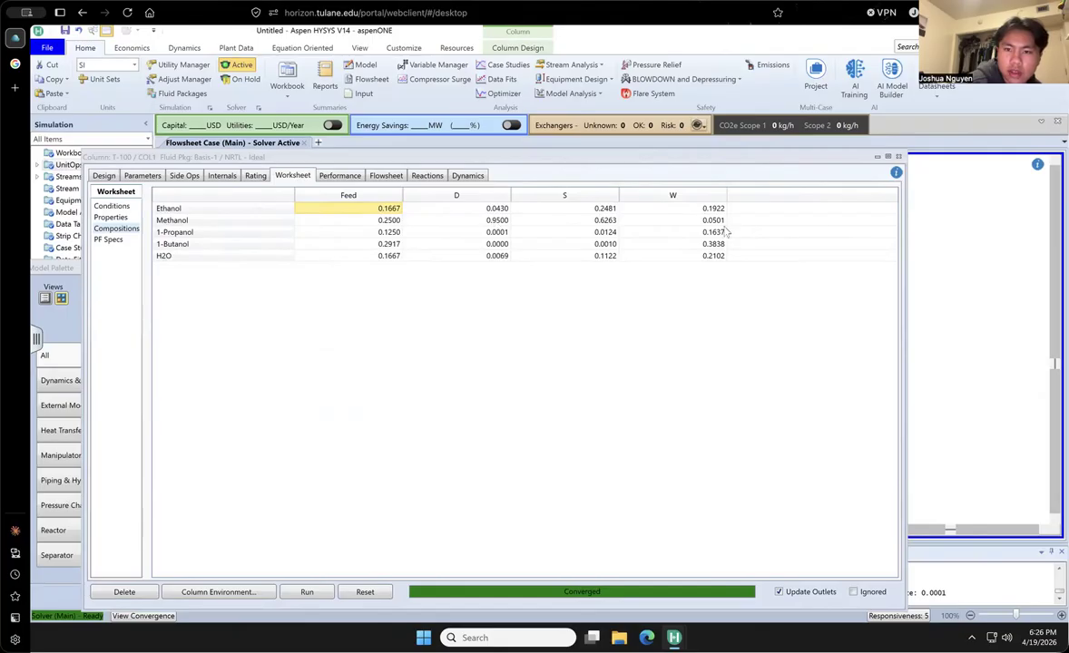
{"action": "left_click", "coordinate": [899, 157]}
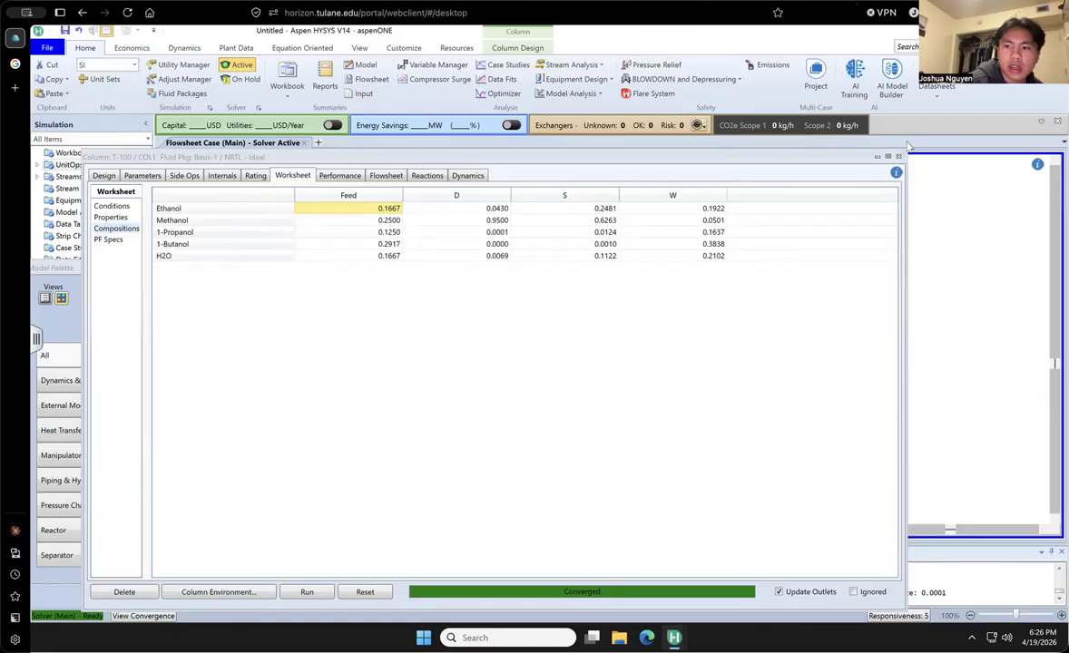